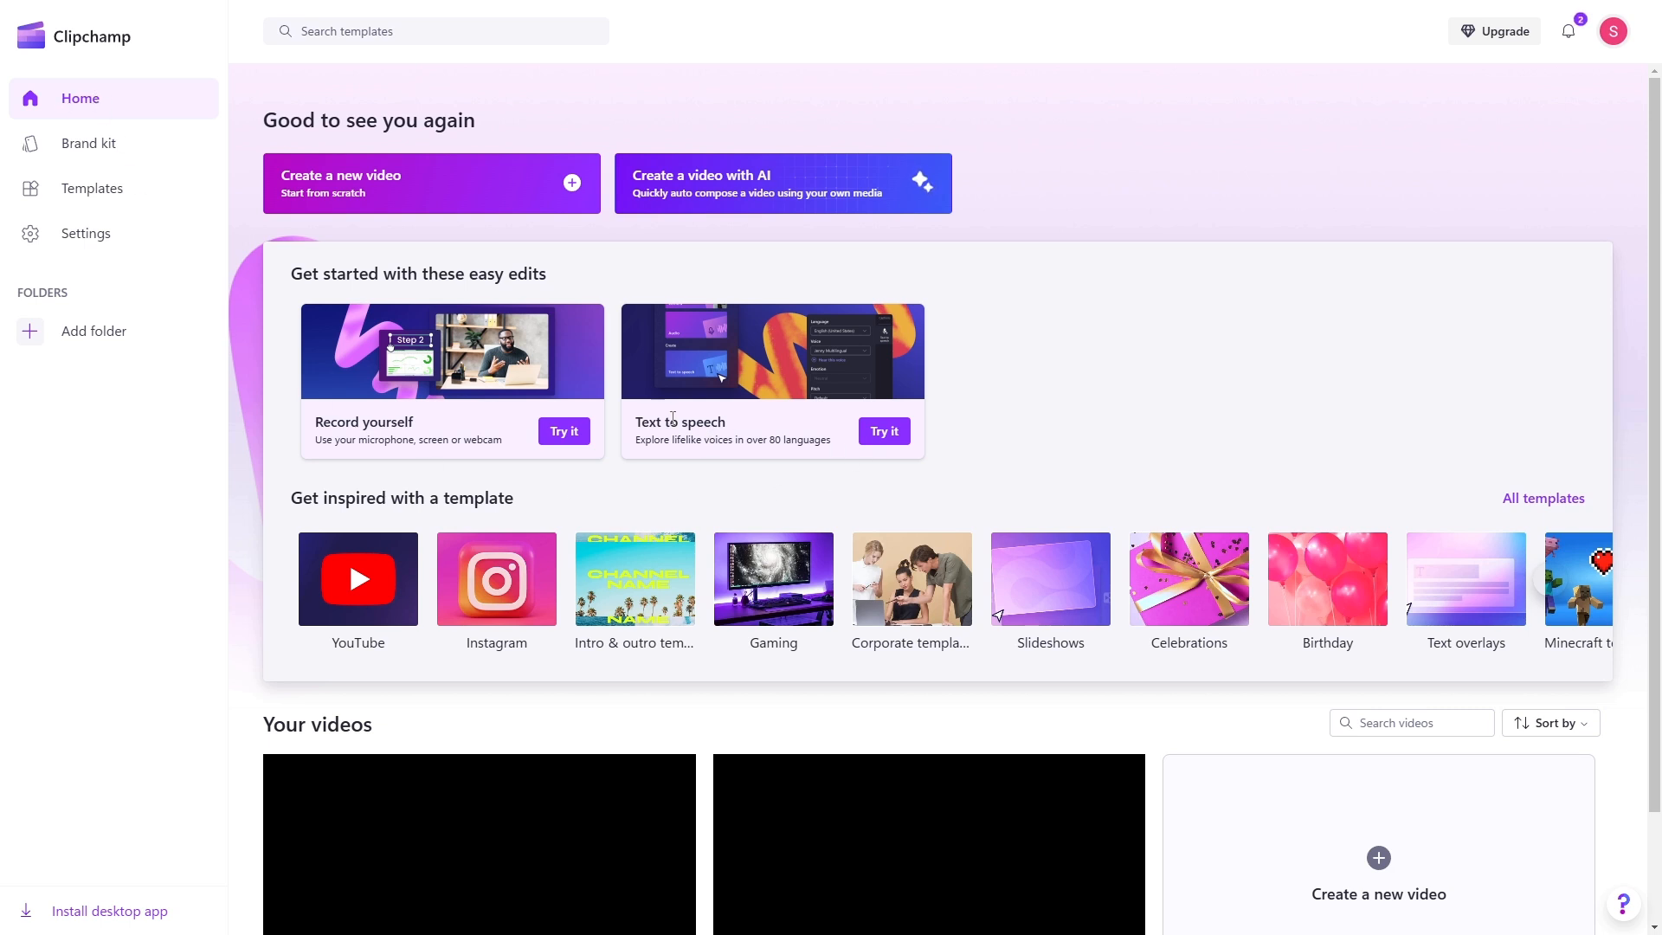
Create a new text-to-speech clip with the text "We are borg, you will be assimilated.".
left_click(882, 436)
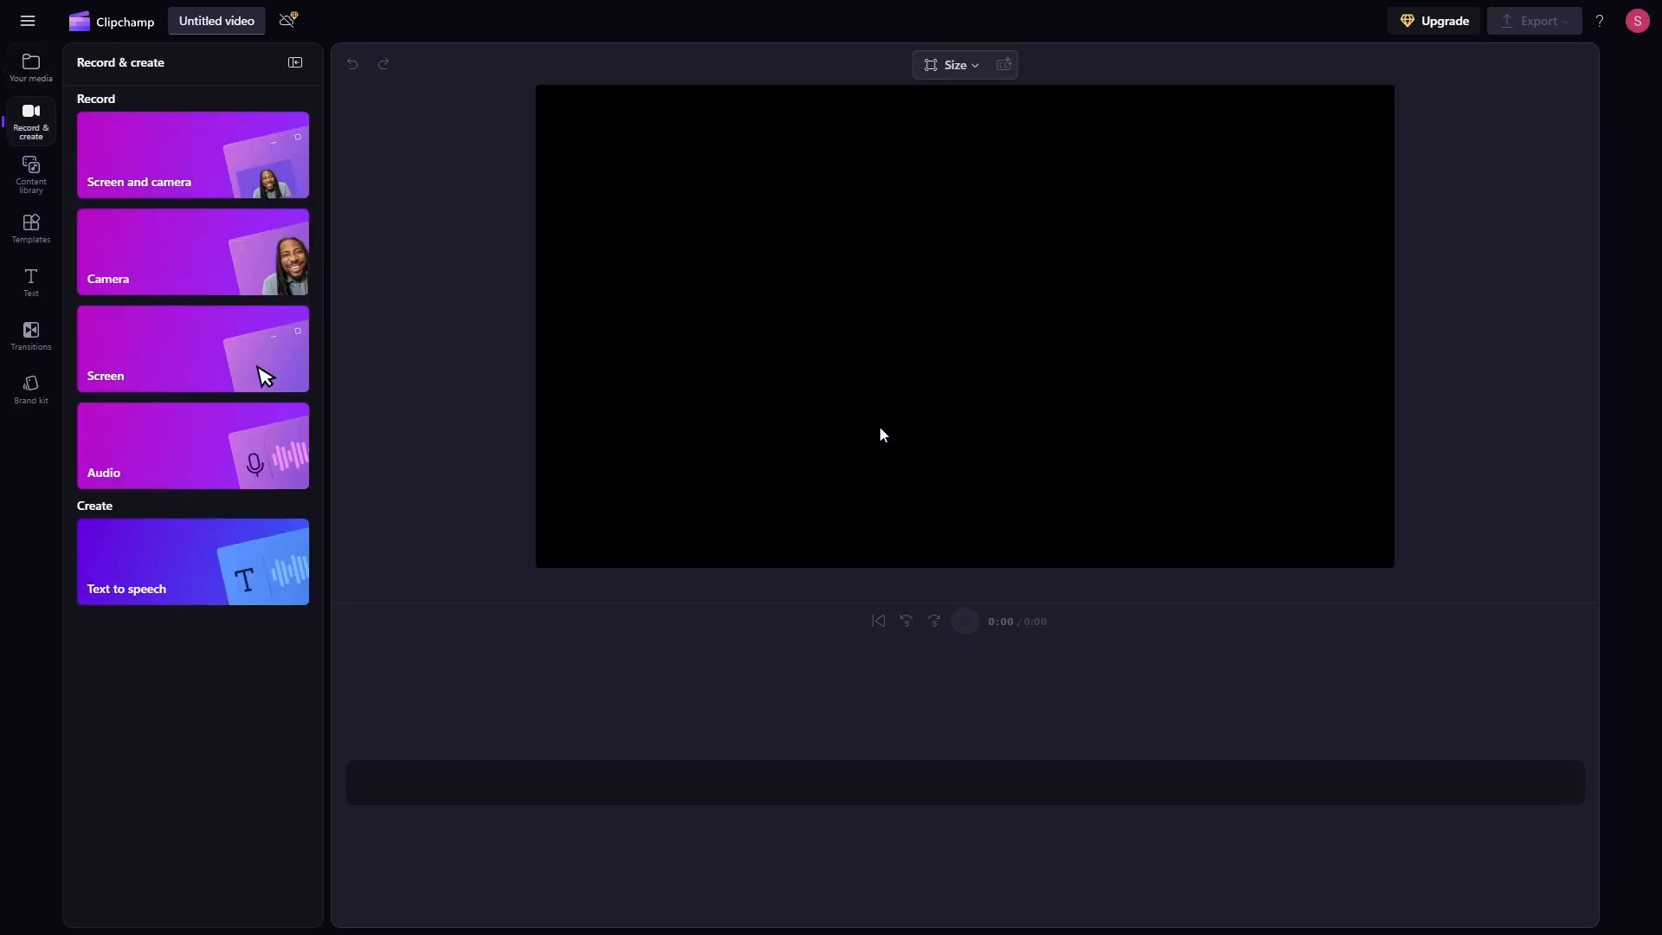
left_click(170, 575)
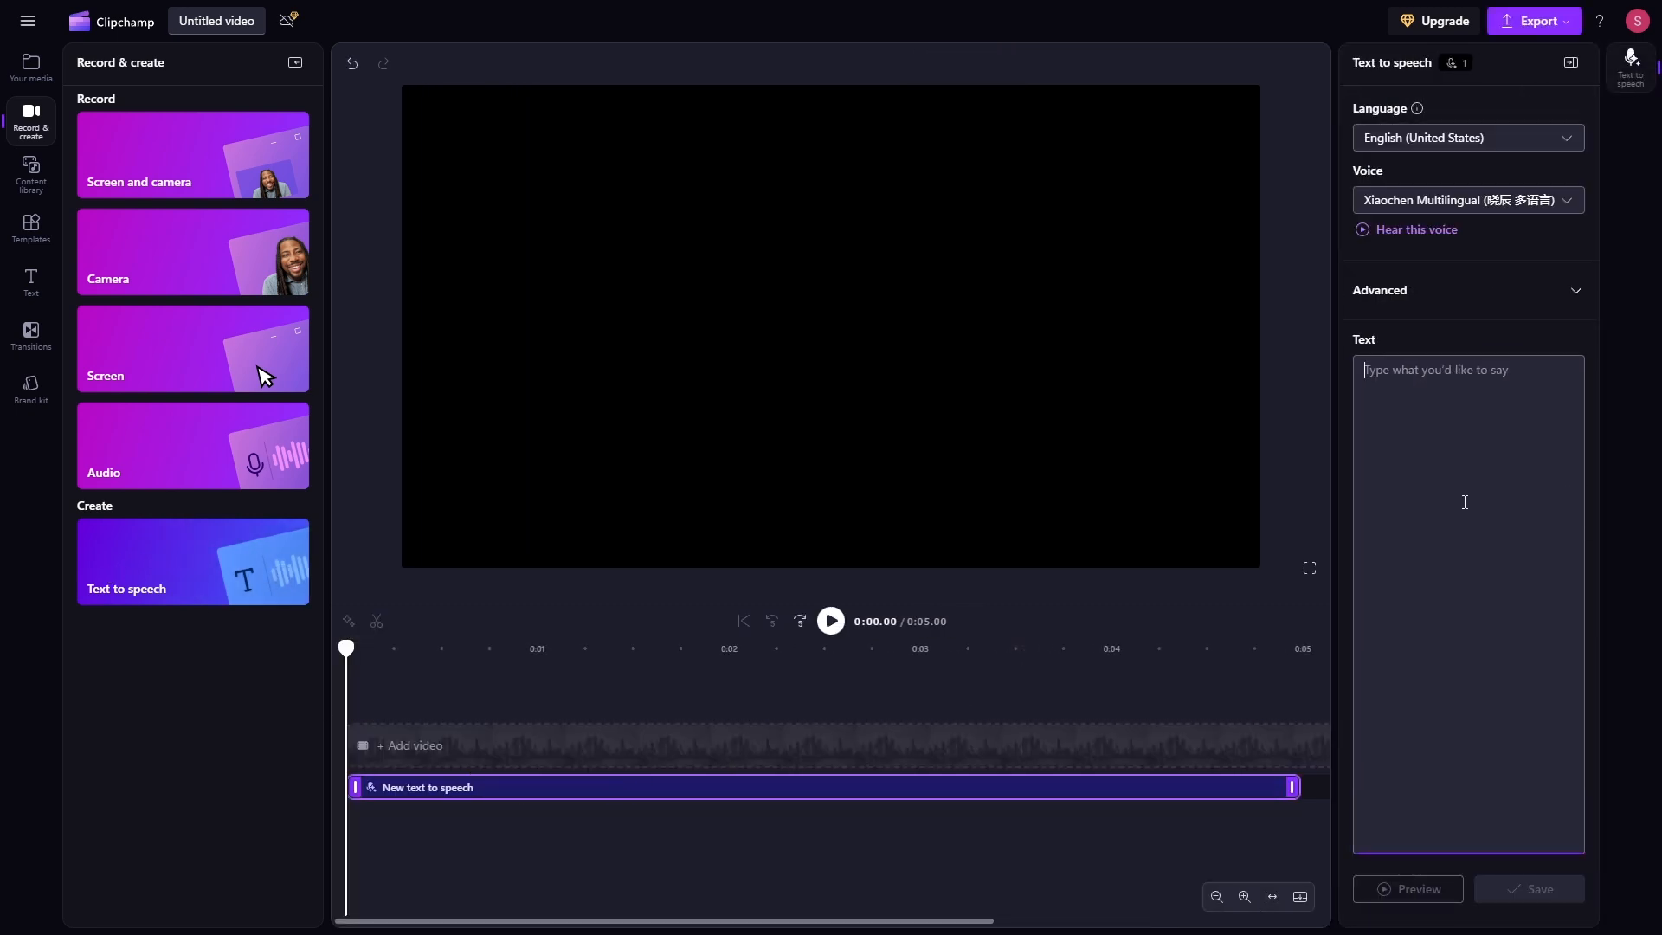
type("We are borg, you will be assimilated.")
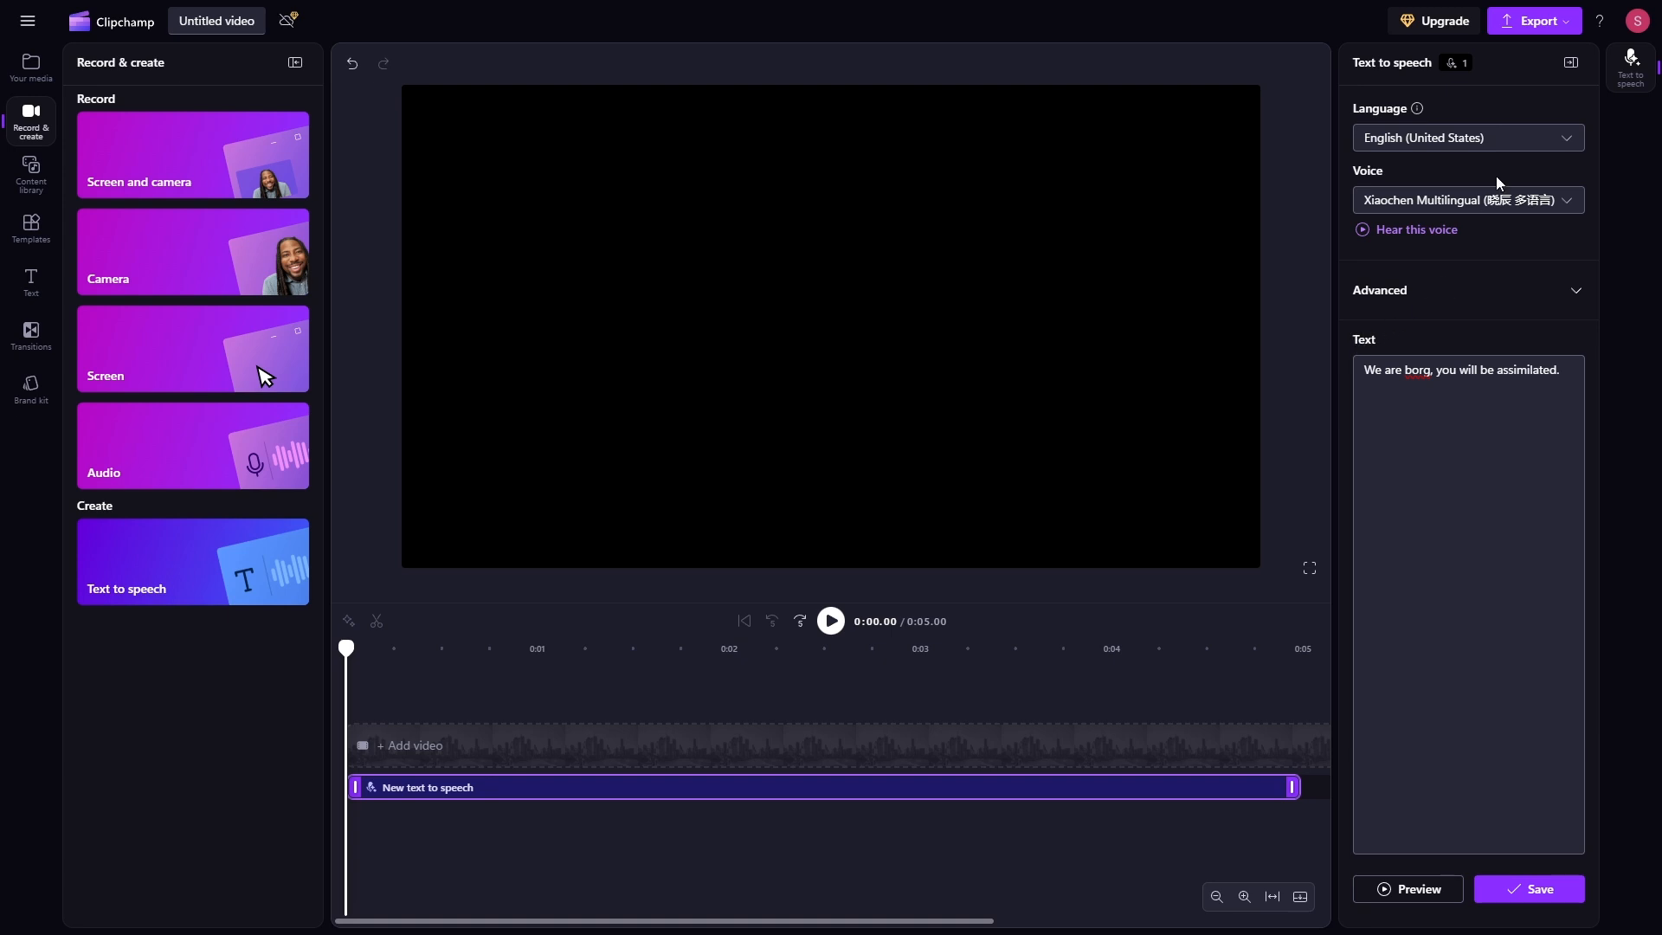
Set the speech language to Tamil (Sri Lanka) and check which voices it offers.
left_click(1569, 147)
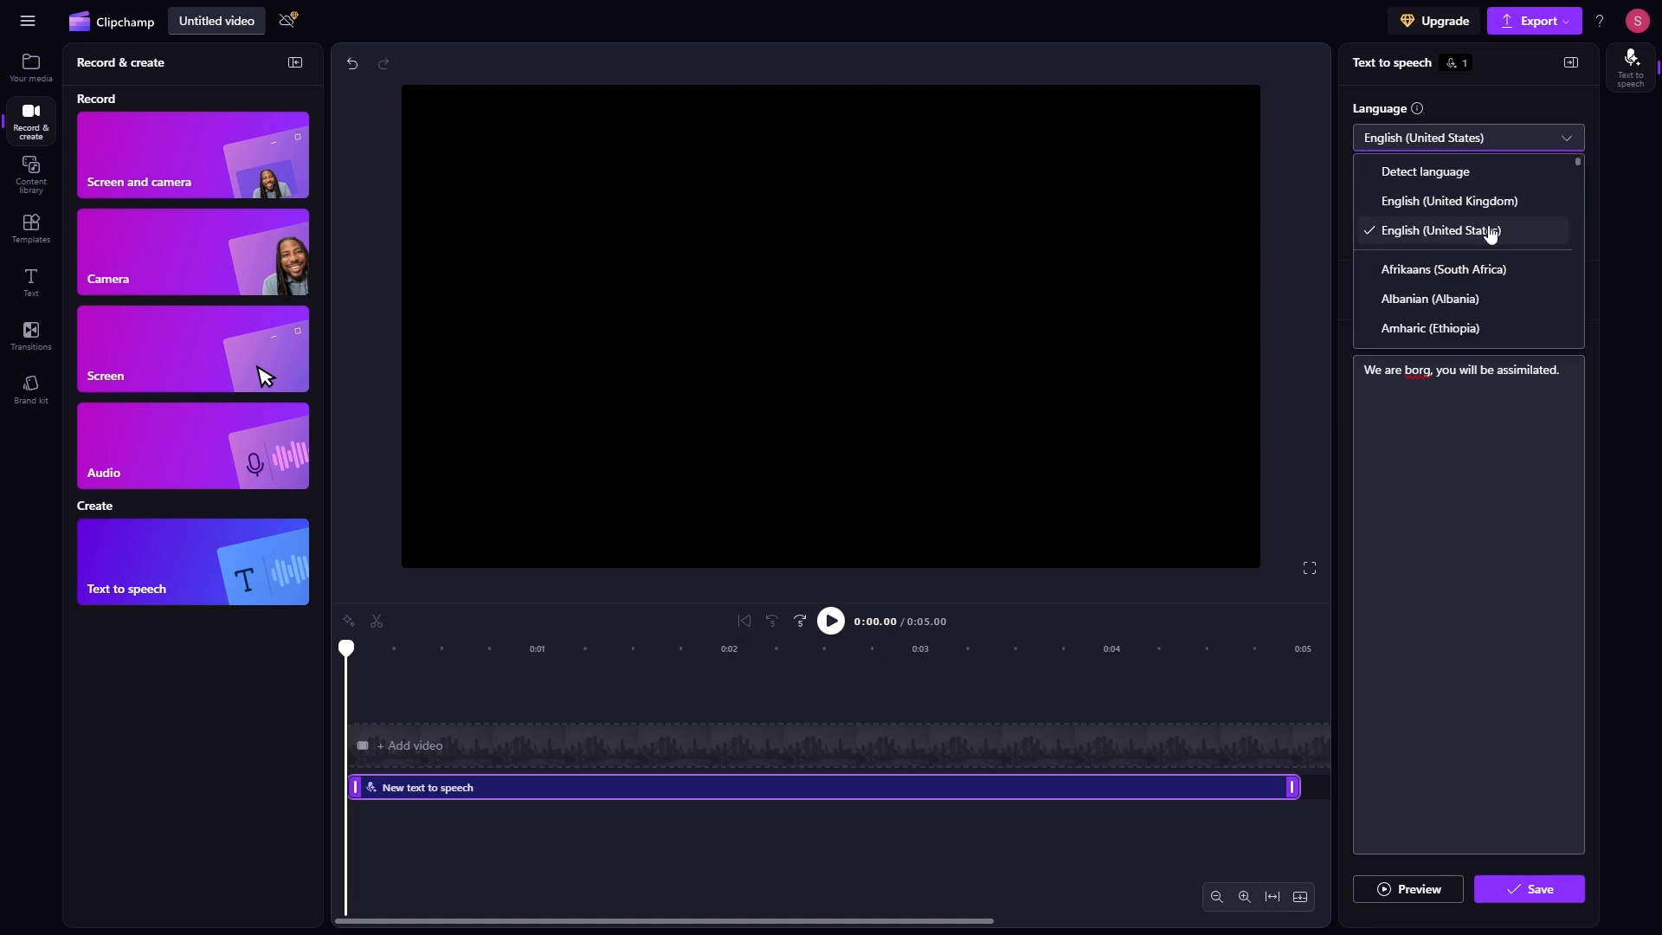
scroll(1514, 238, "down", 4)
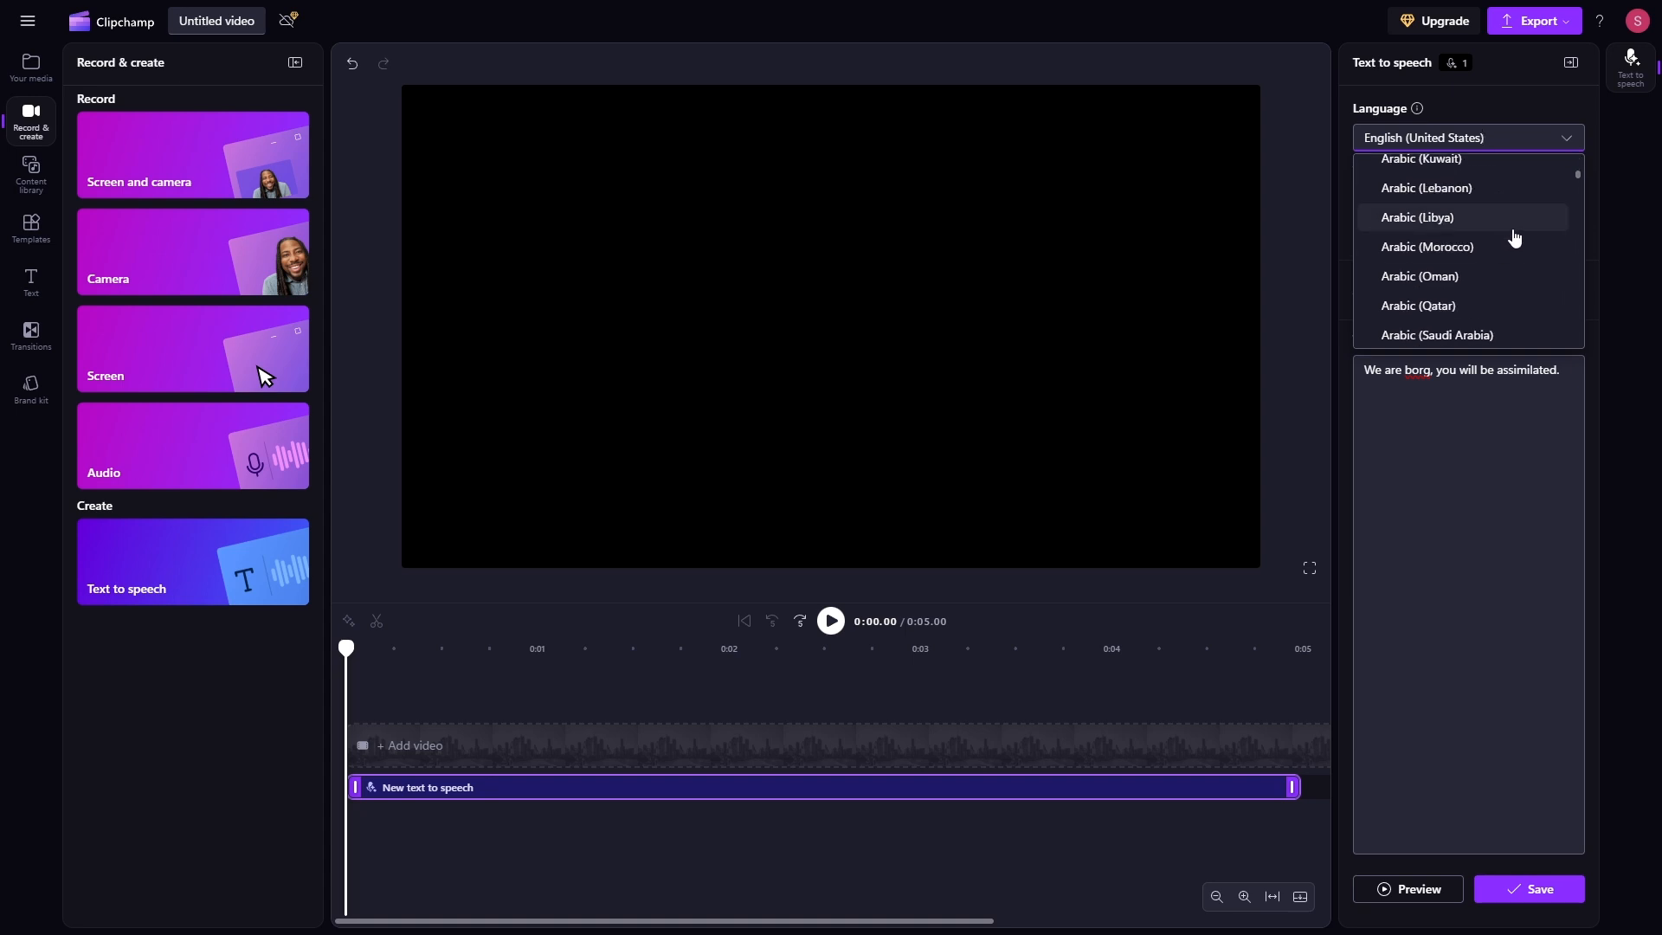
left_click_drag(1577, 179, 1586, 335)
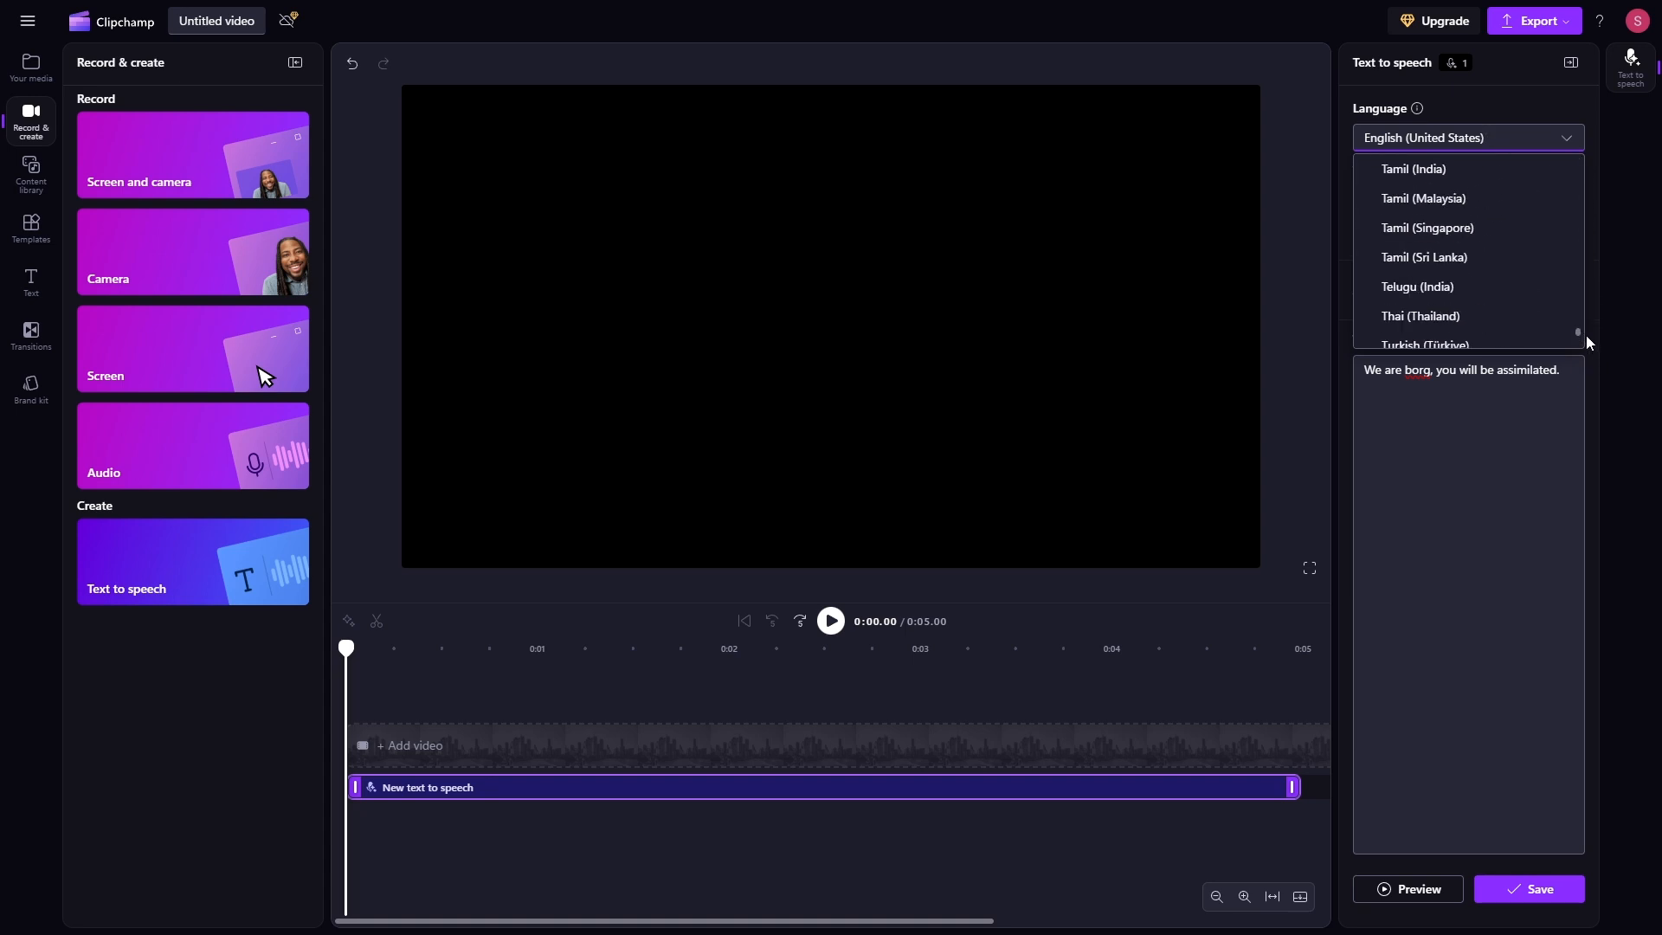
left_click(1434, 258)
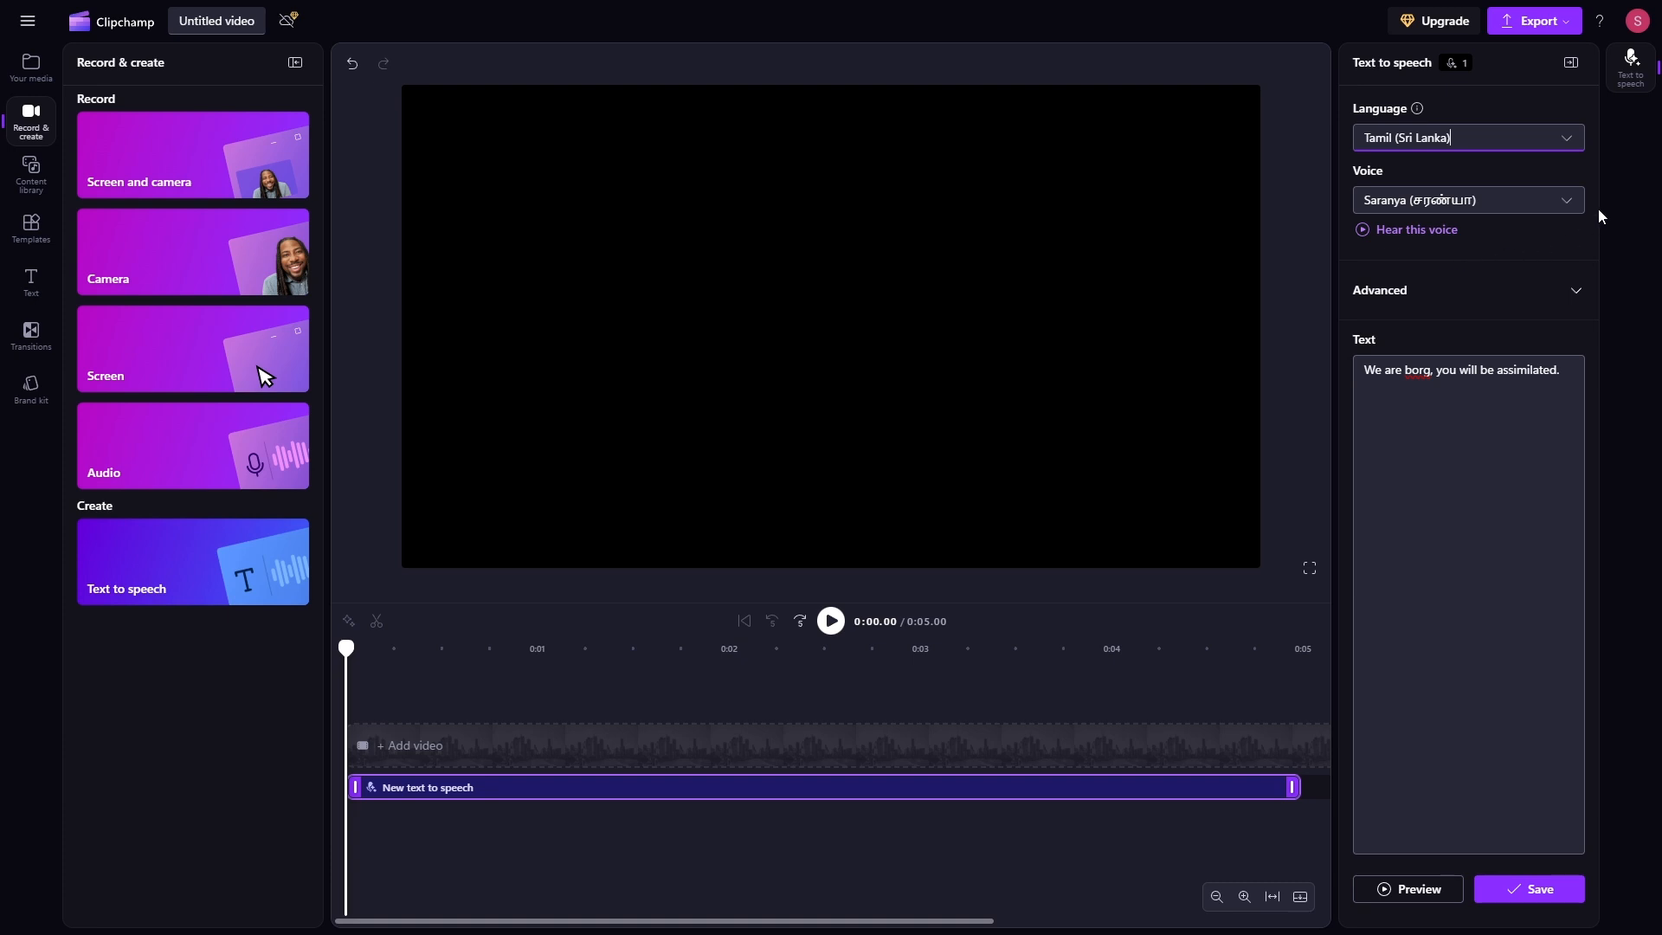
left_click(1568, 202)
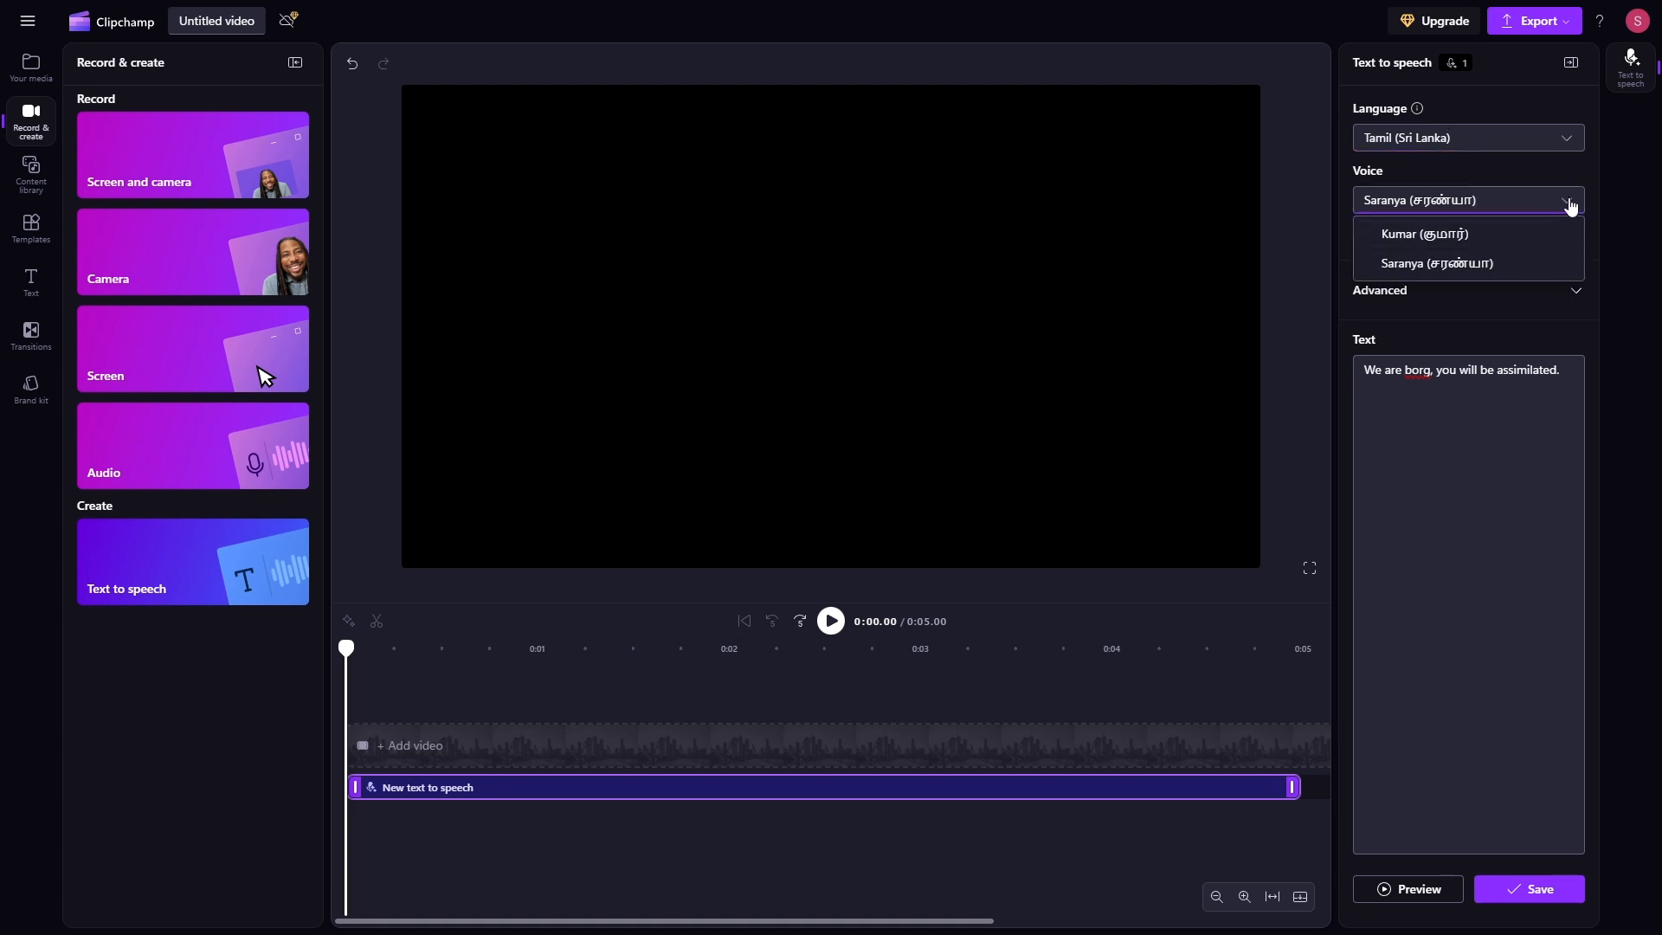
left_click(1569, 202)
left_click(1570, 200)
Set the language to English (United States) with the Ximena Multilingual voice and preview the speech.
left_click(1573, 144)
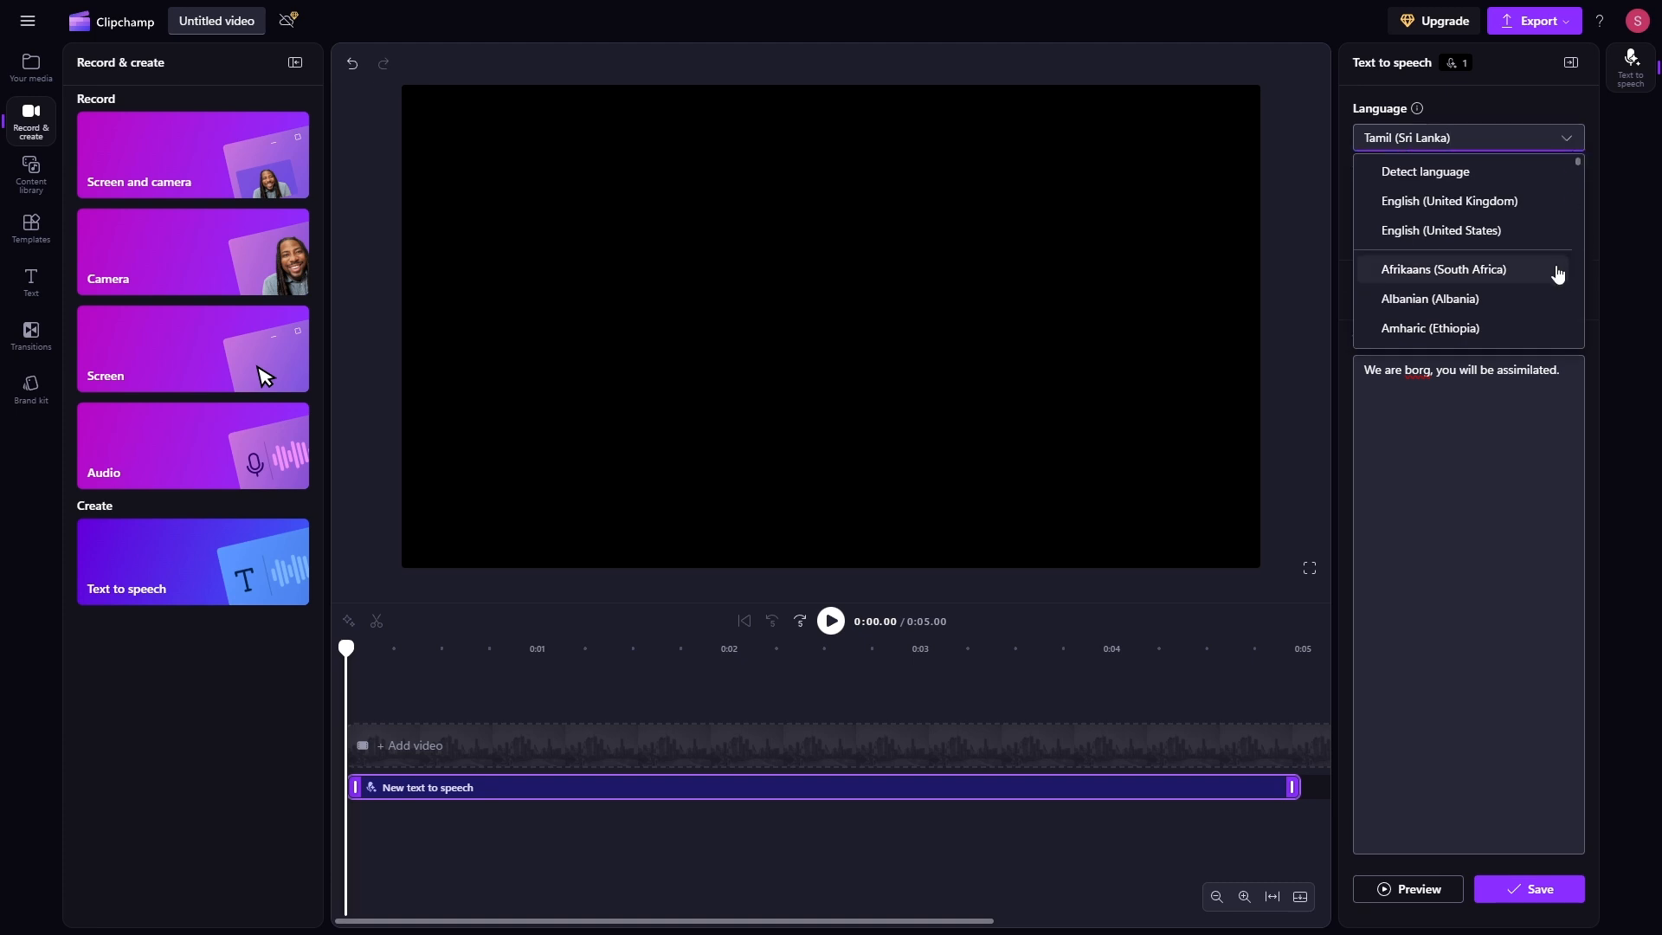
left_click(1465, 241)
left_click(1571, 208)
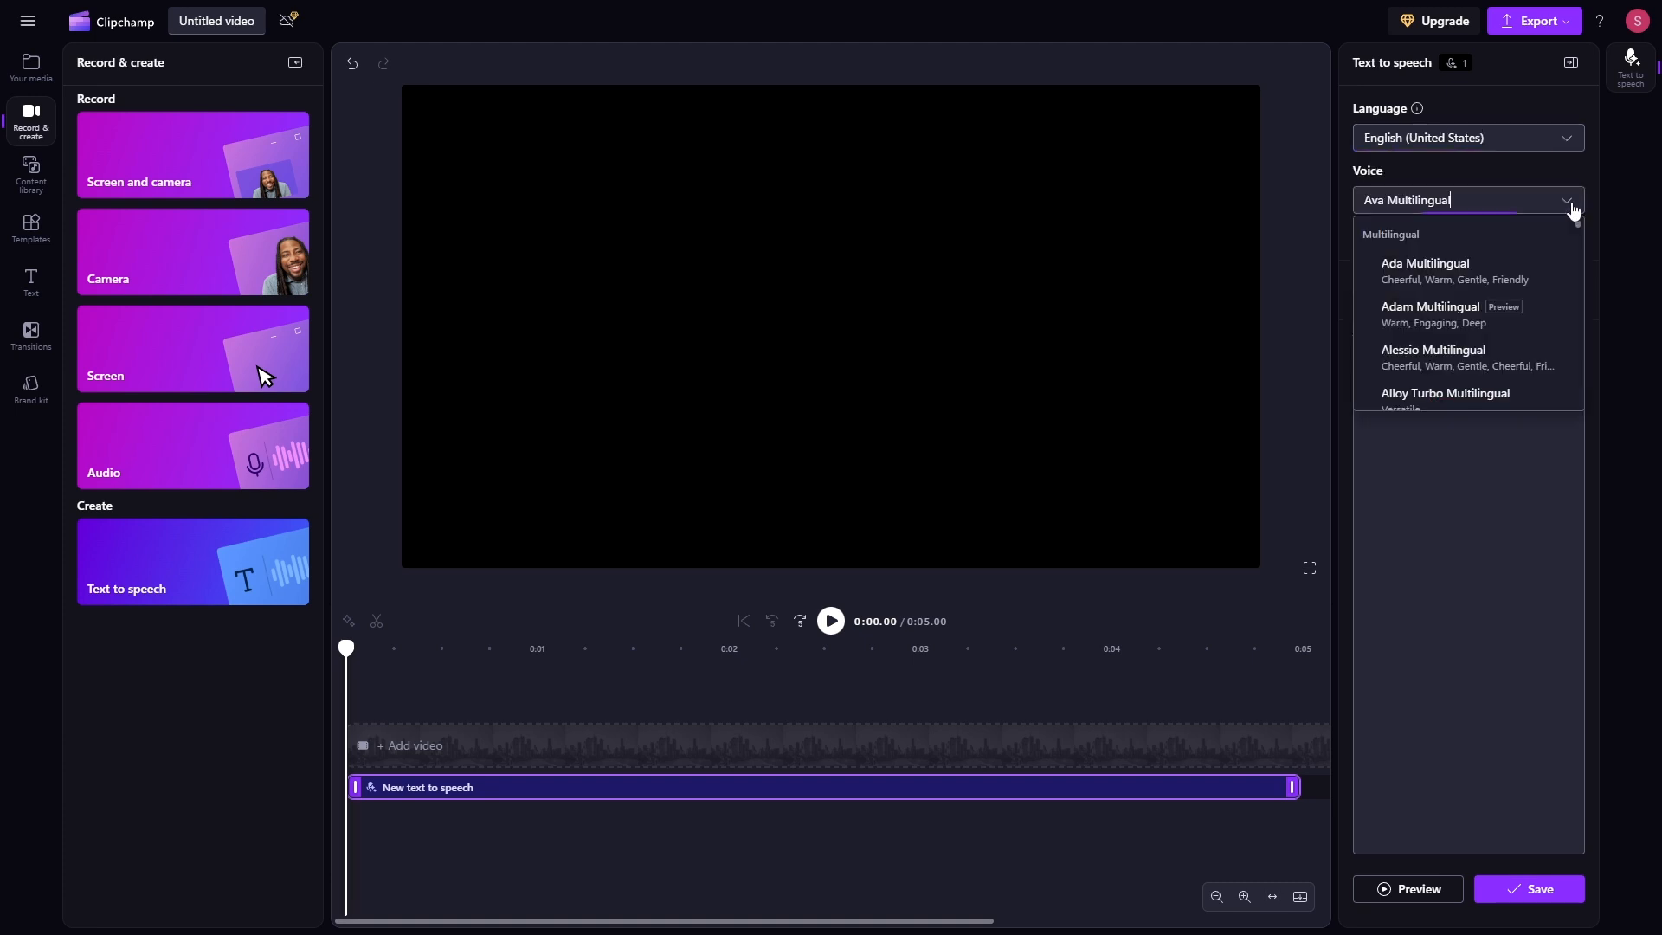
left_click_drag(1576, 227, 1584, 347)
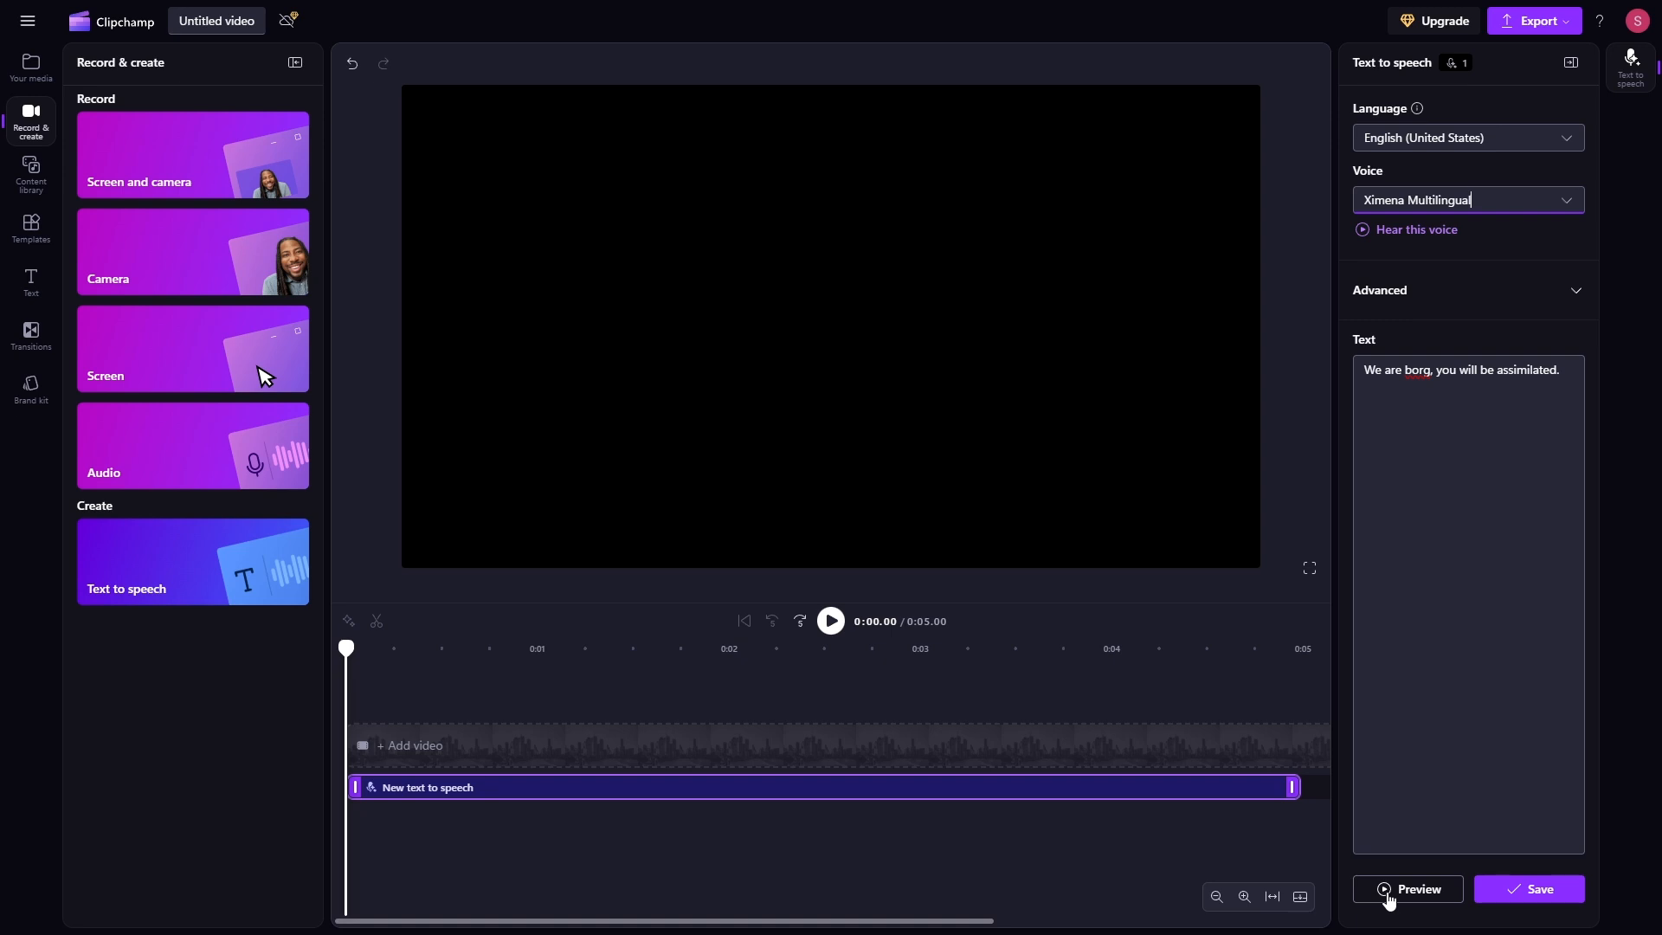
left_click(1386, 895)
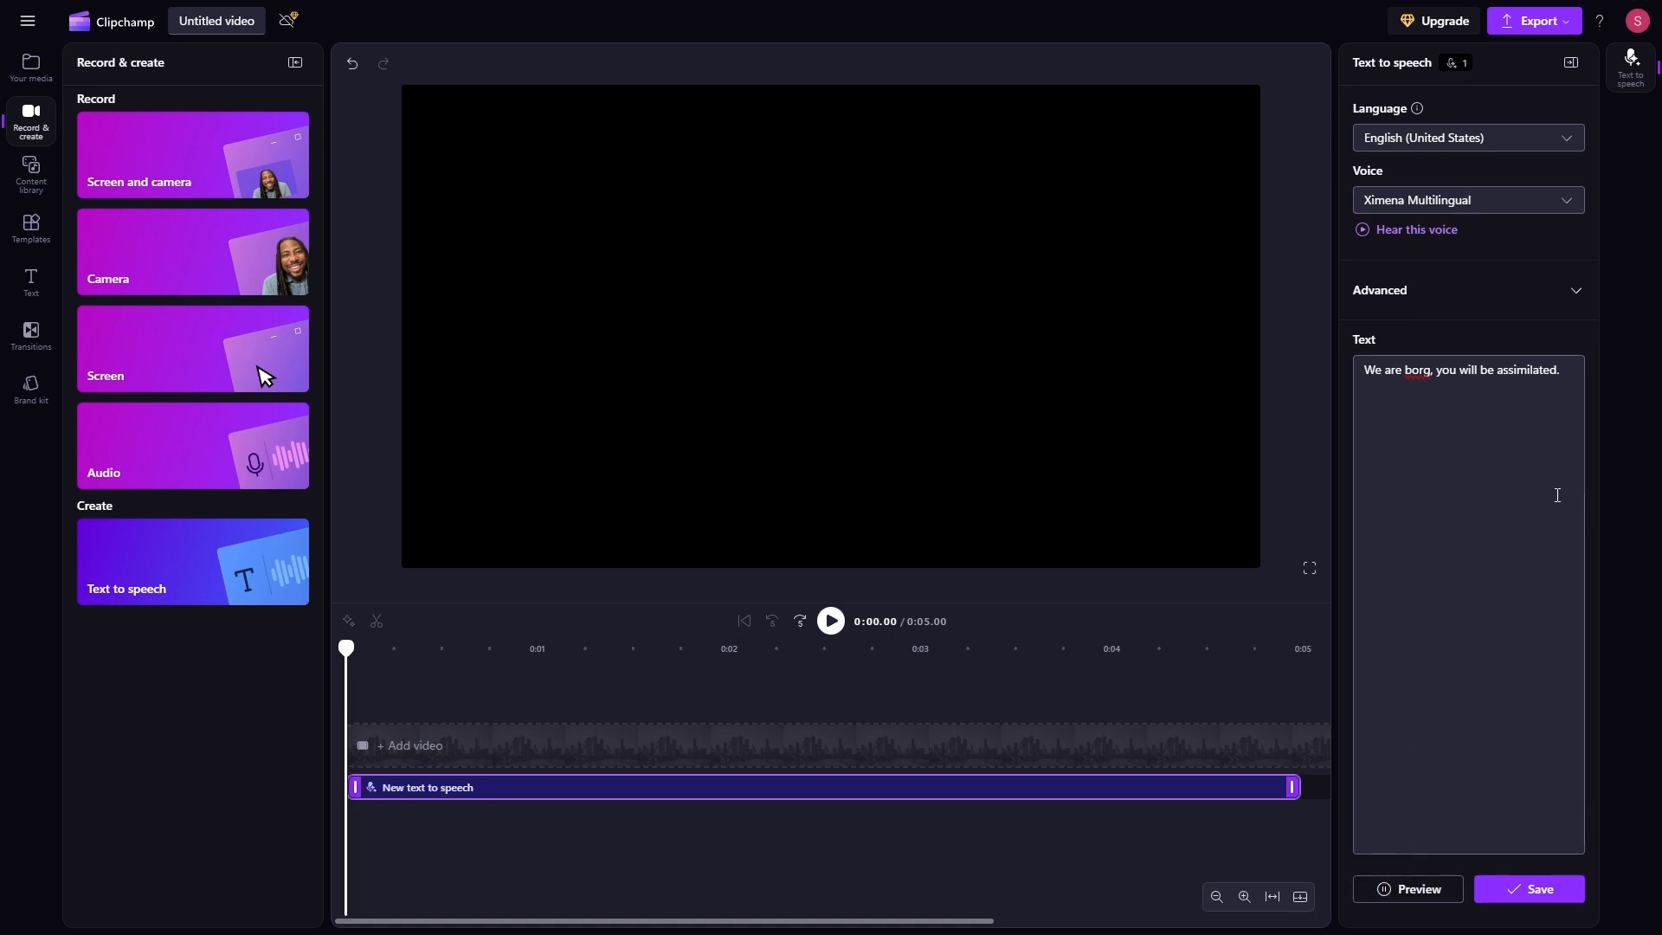
Slow the speech pace to slightly below 1x in the advanced settings and preview the result.
left_click(1576, 292)
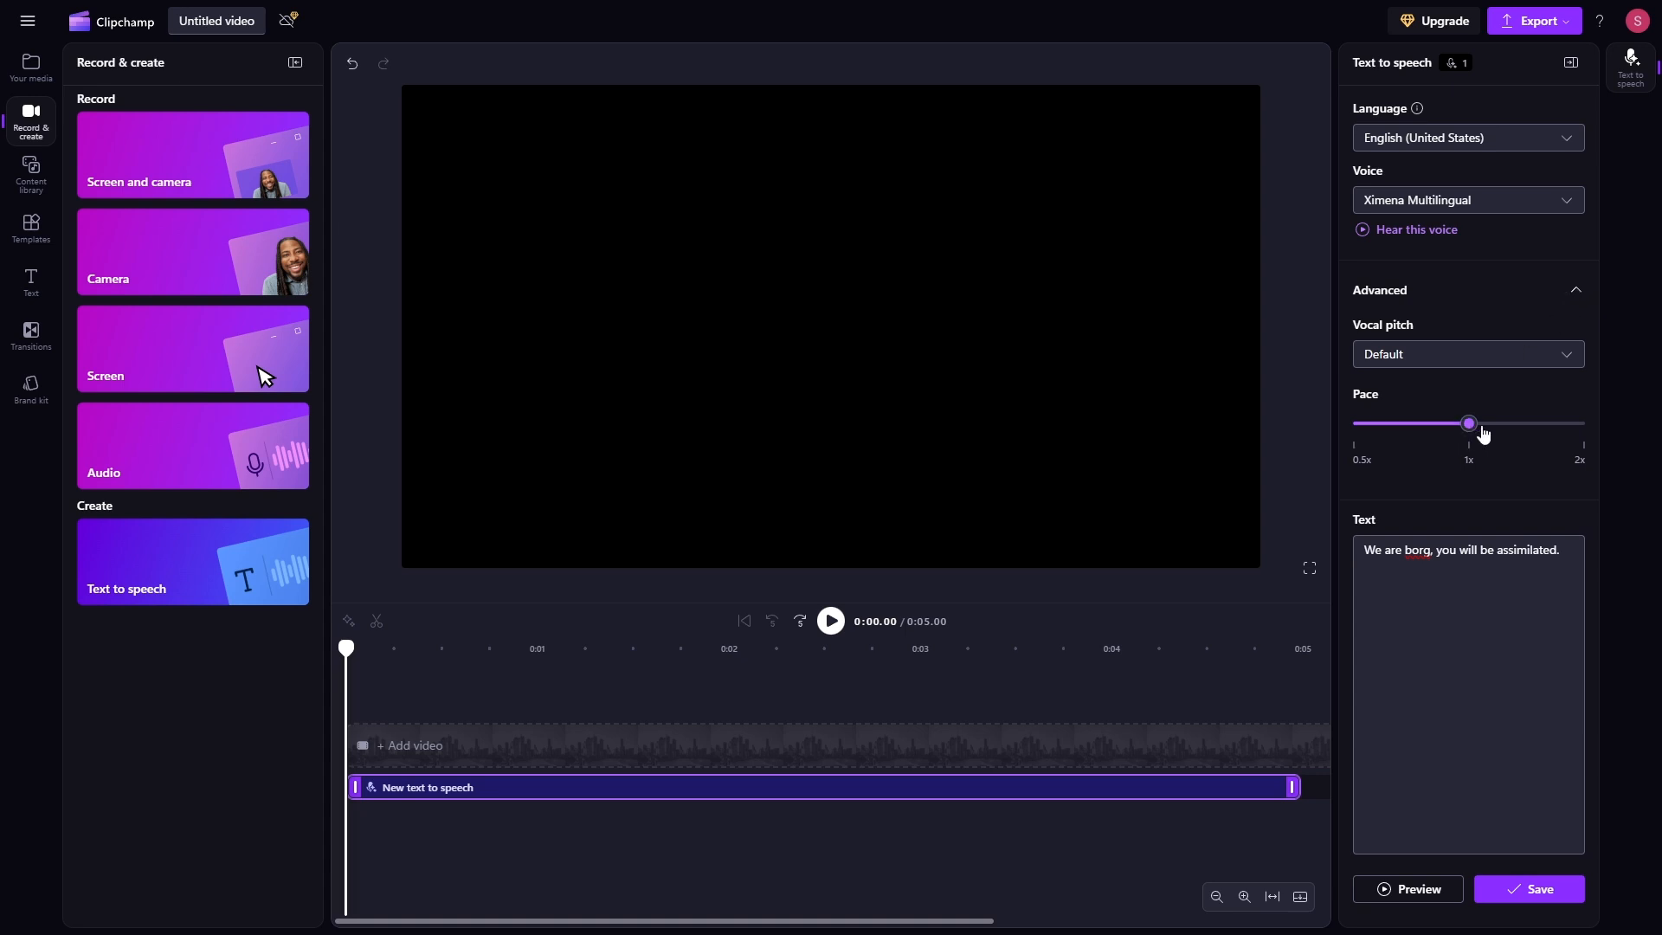
left_click_drag(1469, 424, 1515, 424)
left_click(1416, 895)
Try the Extra Low and Extra High vocal pitches, previewing the speech with each.
left_click(1486, 361)
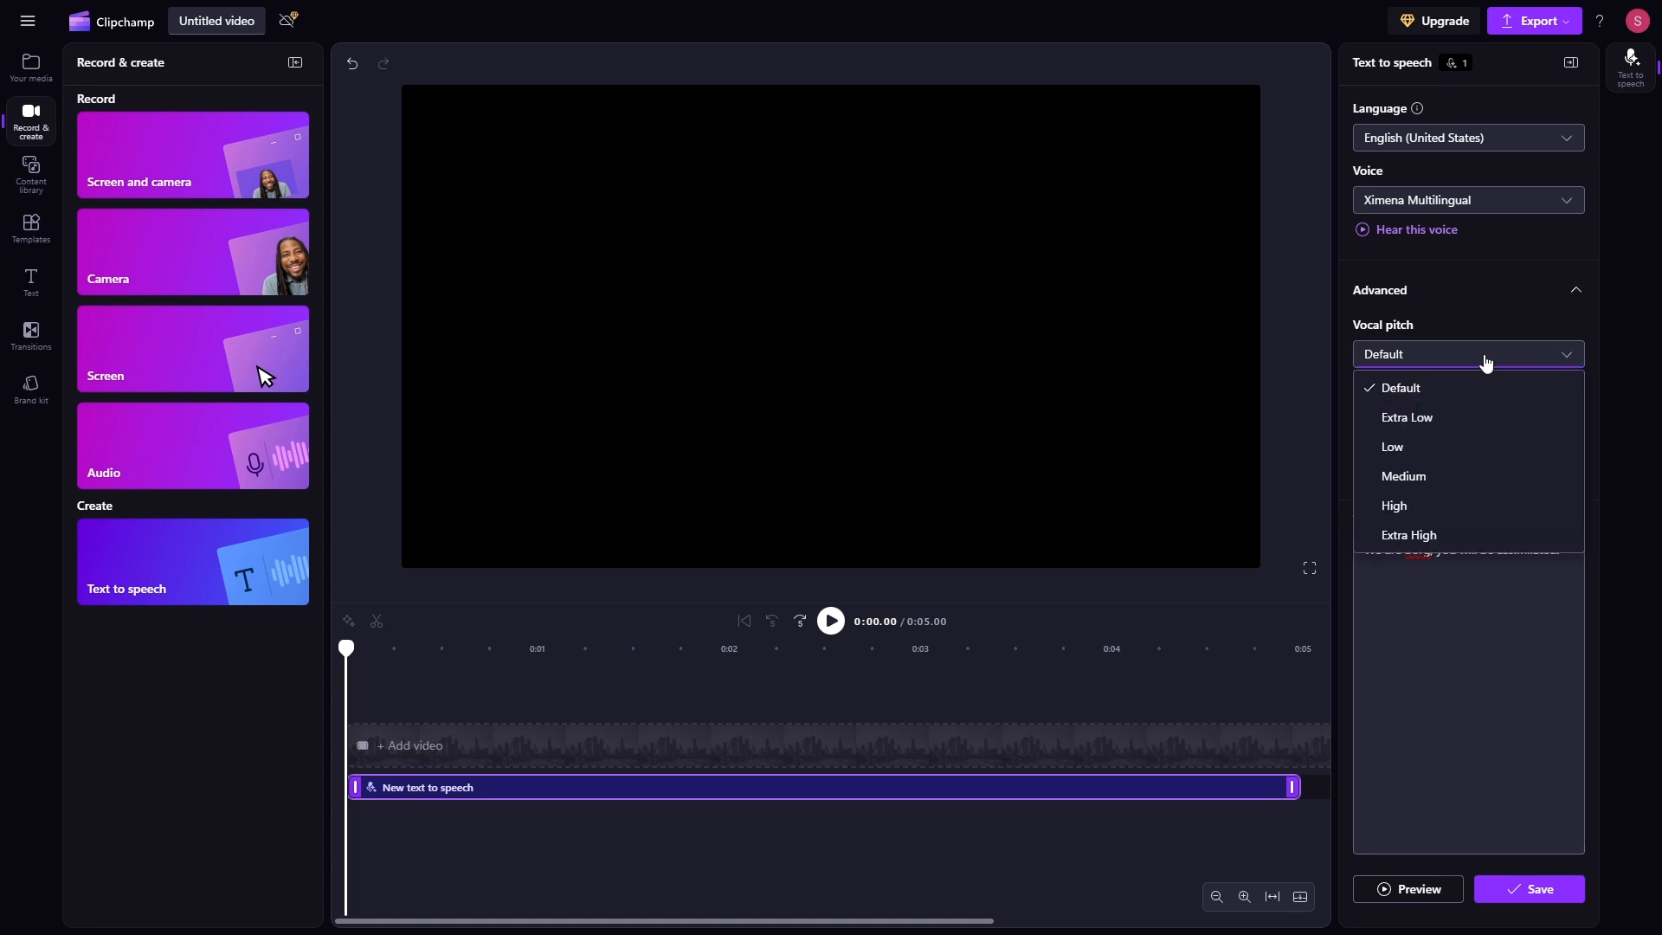
left_click(1447, 419)
left_click(1383, 892)
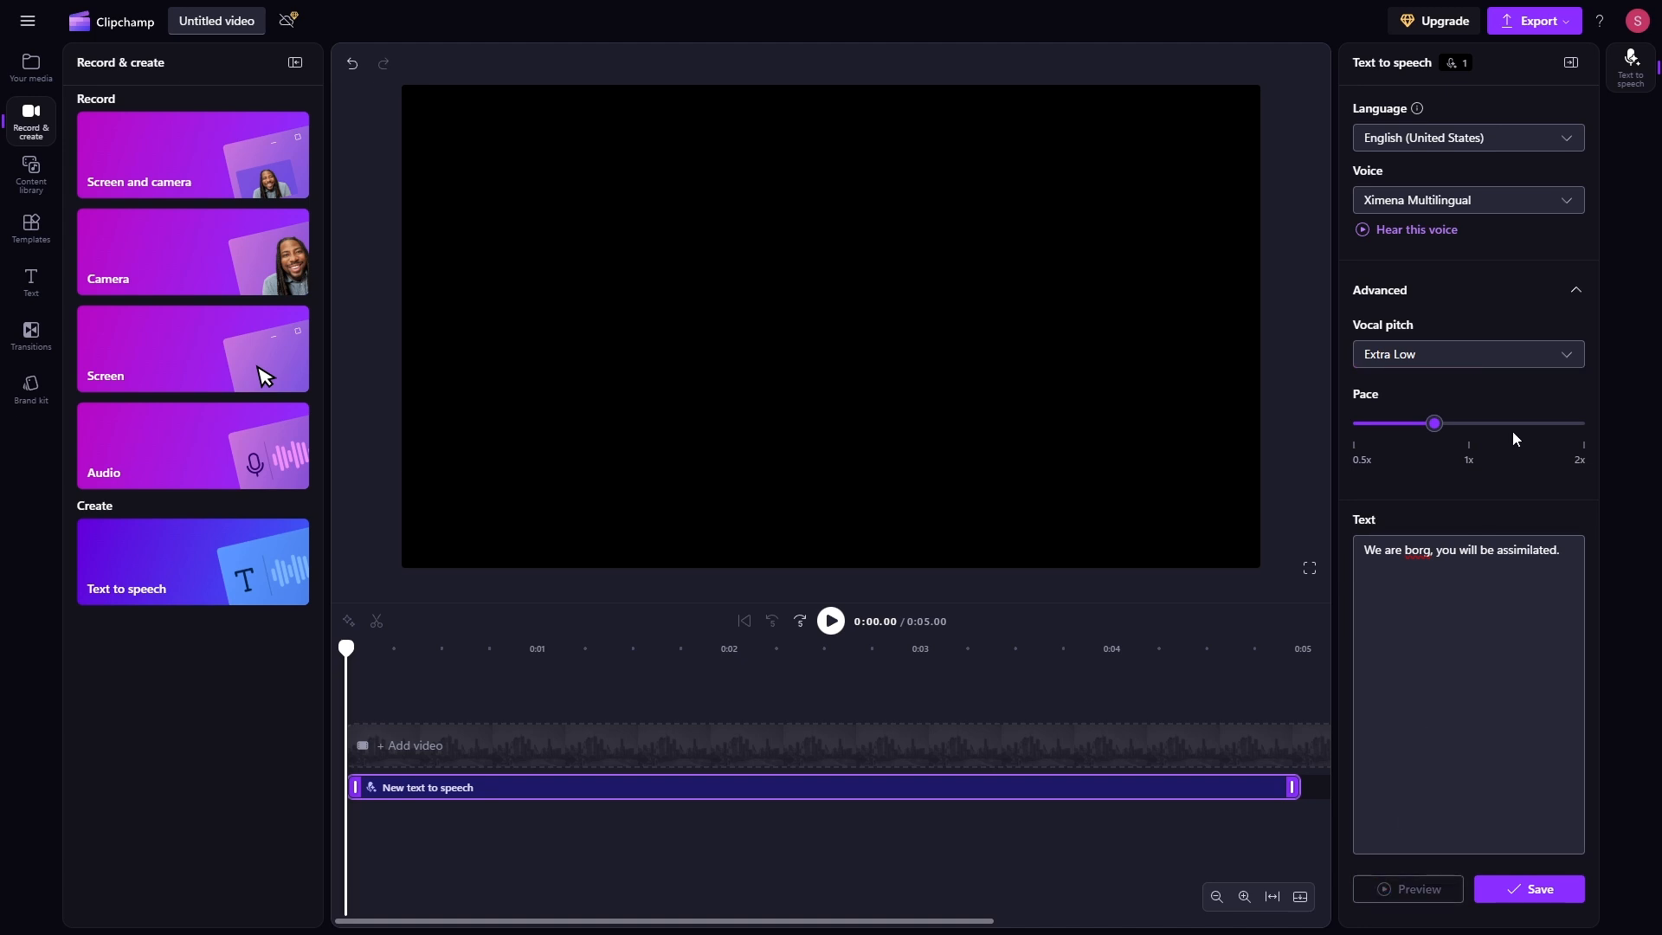
left_click(1500, 361)
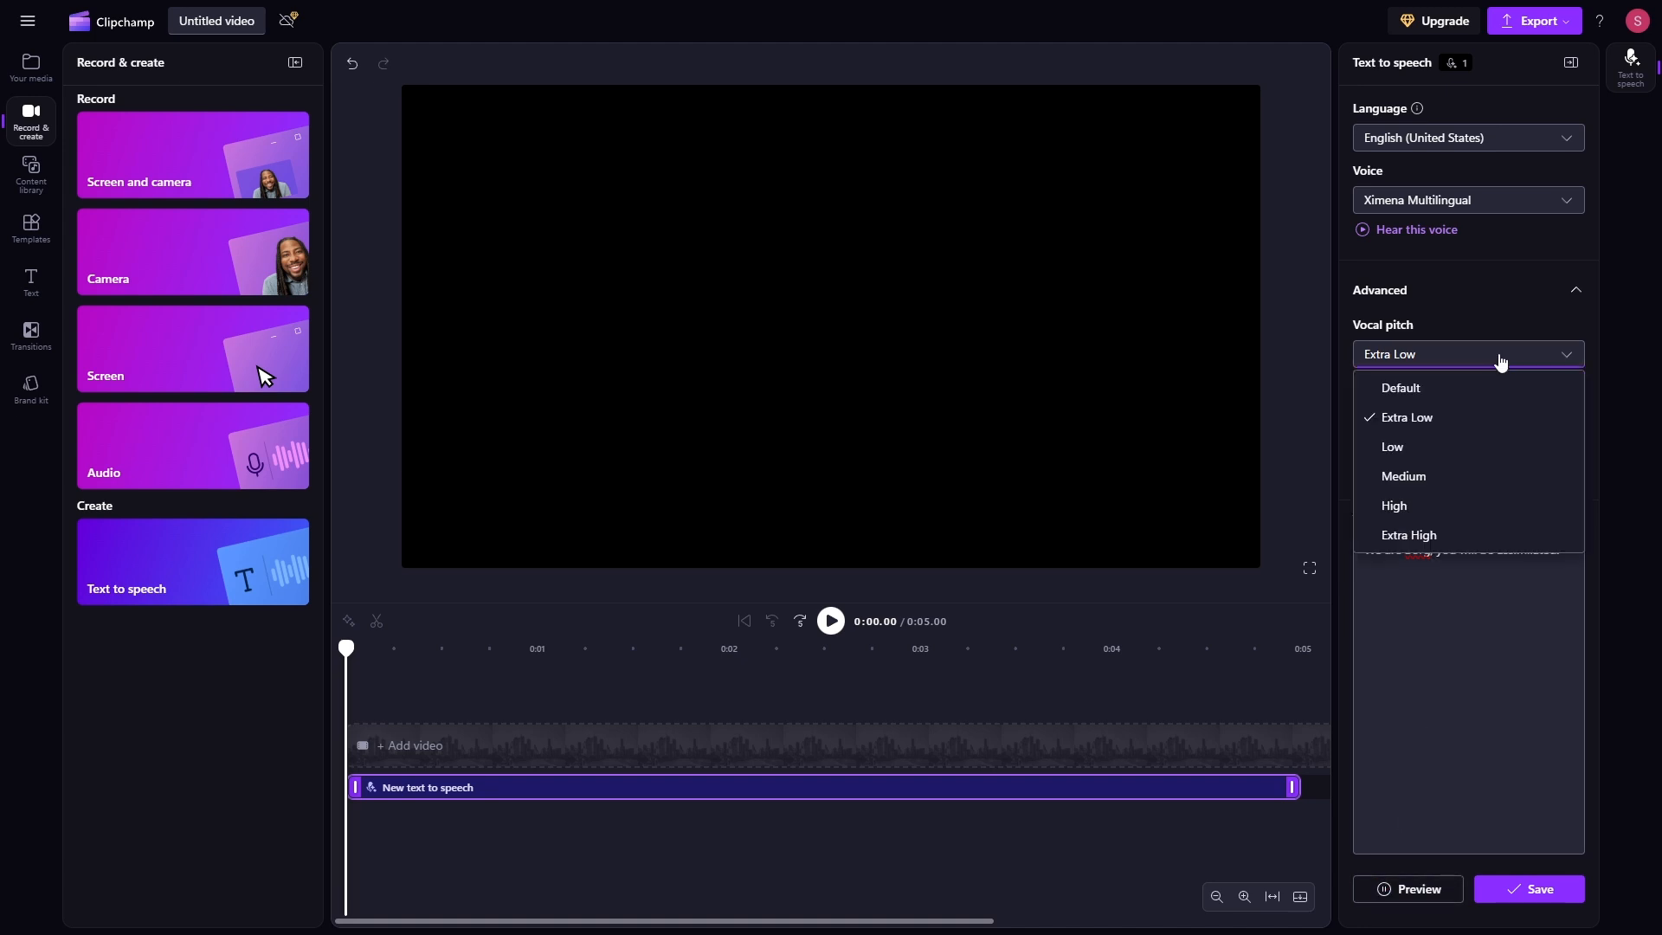
left_click(1444, 536)
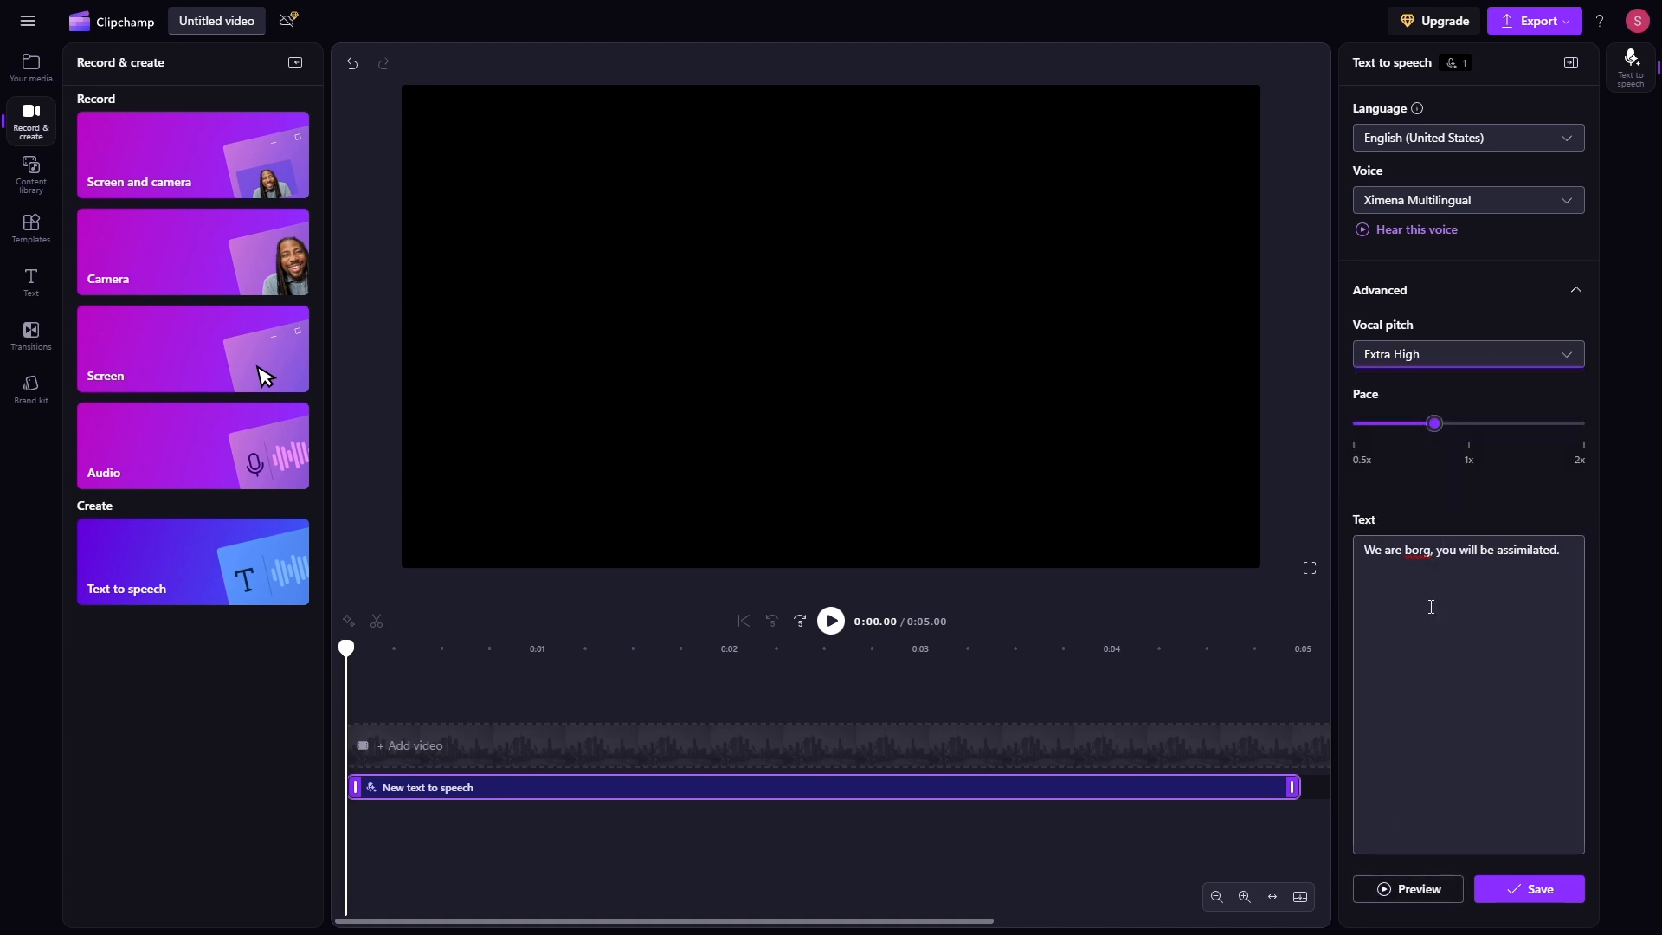
left_click(1394, 887)
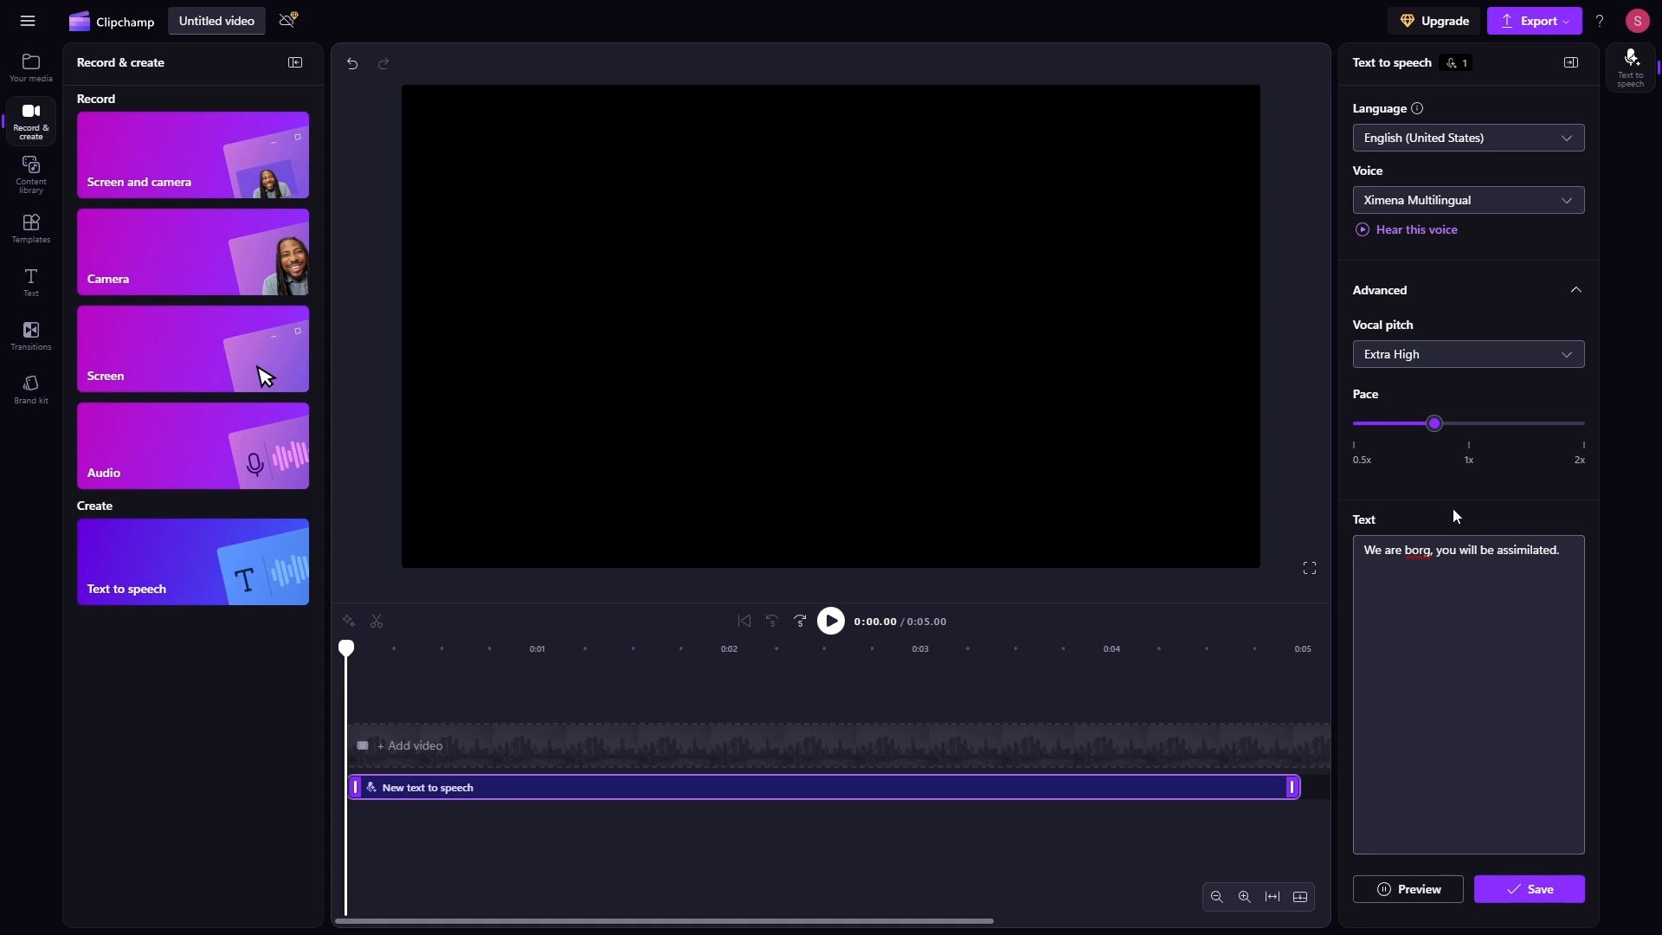
Set the vocal pitch to Low and save the speech clip, returning the playhead to the start.
left_click(1470, 357)
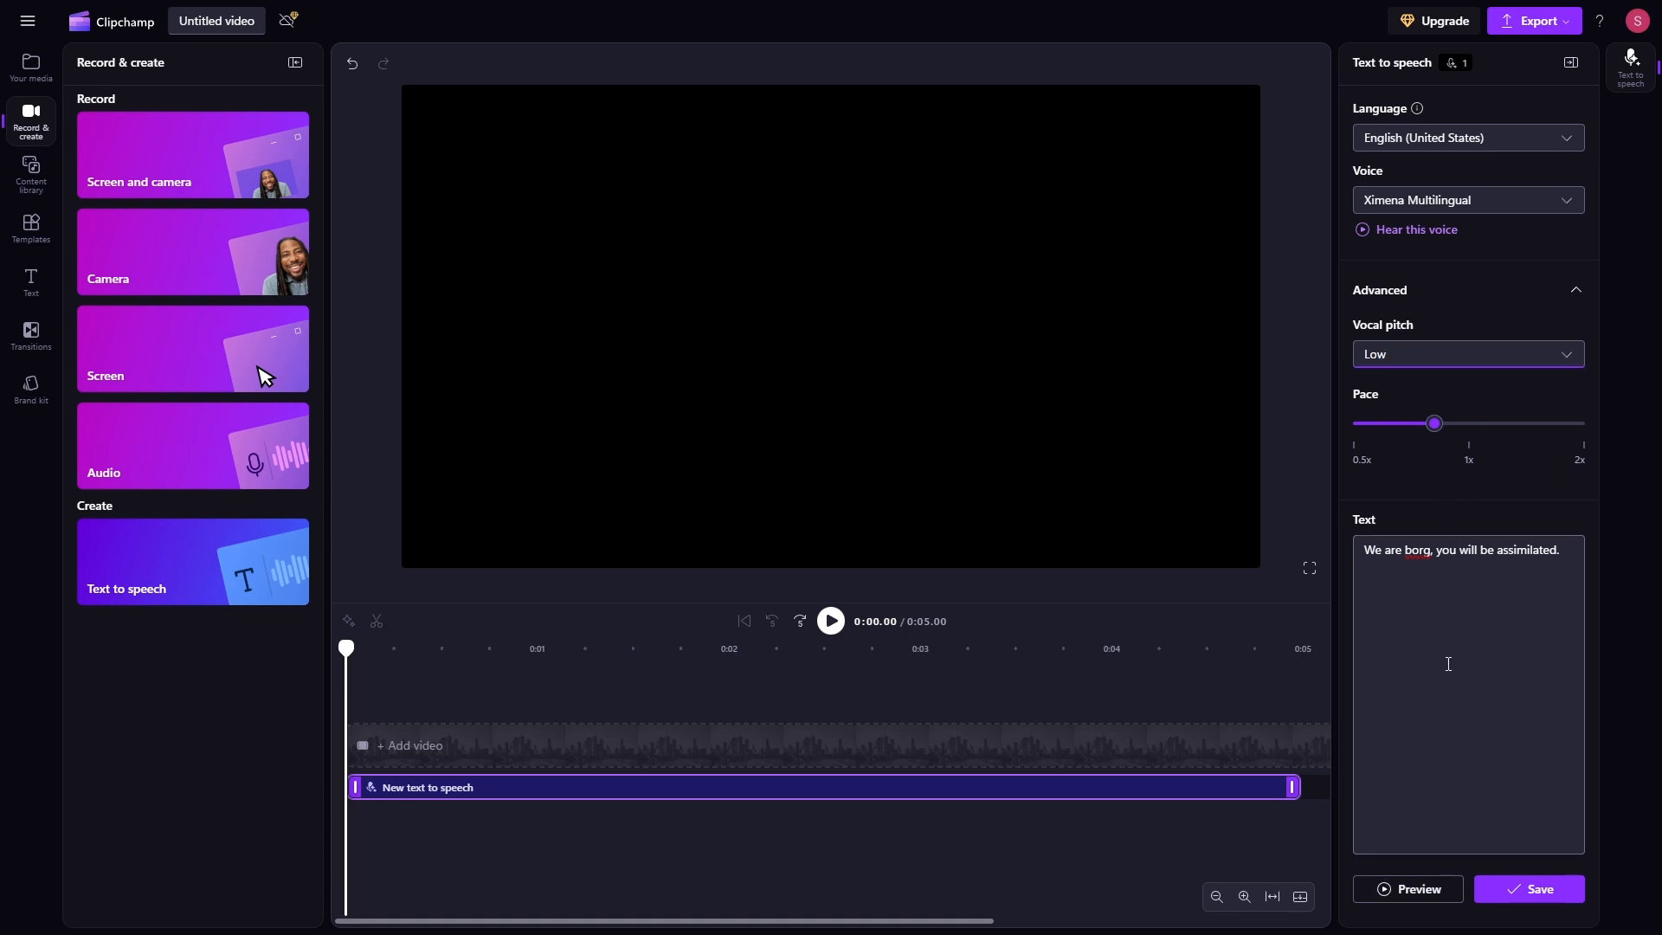
left_click(1524, 898)
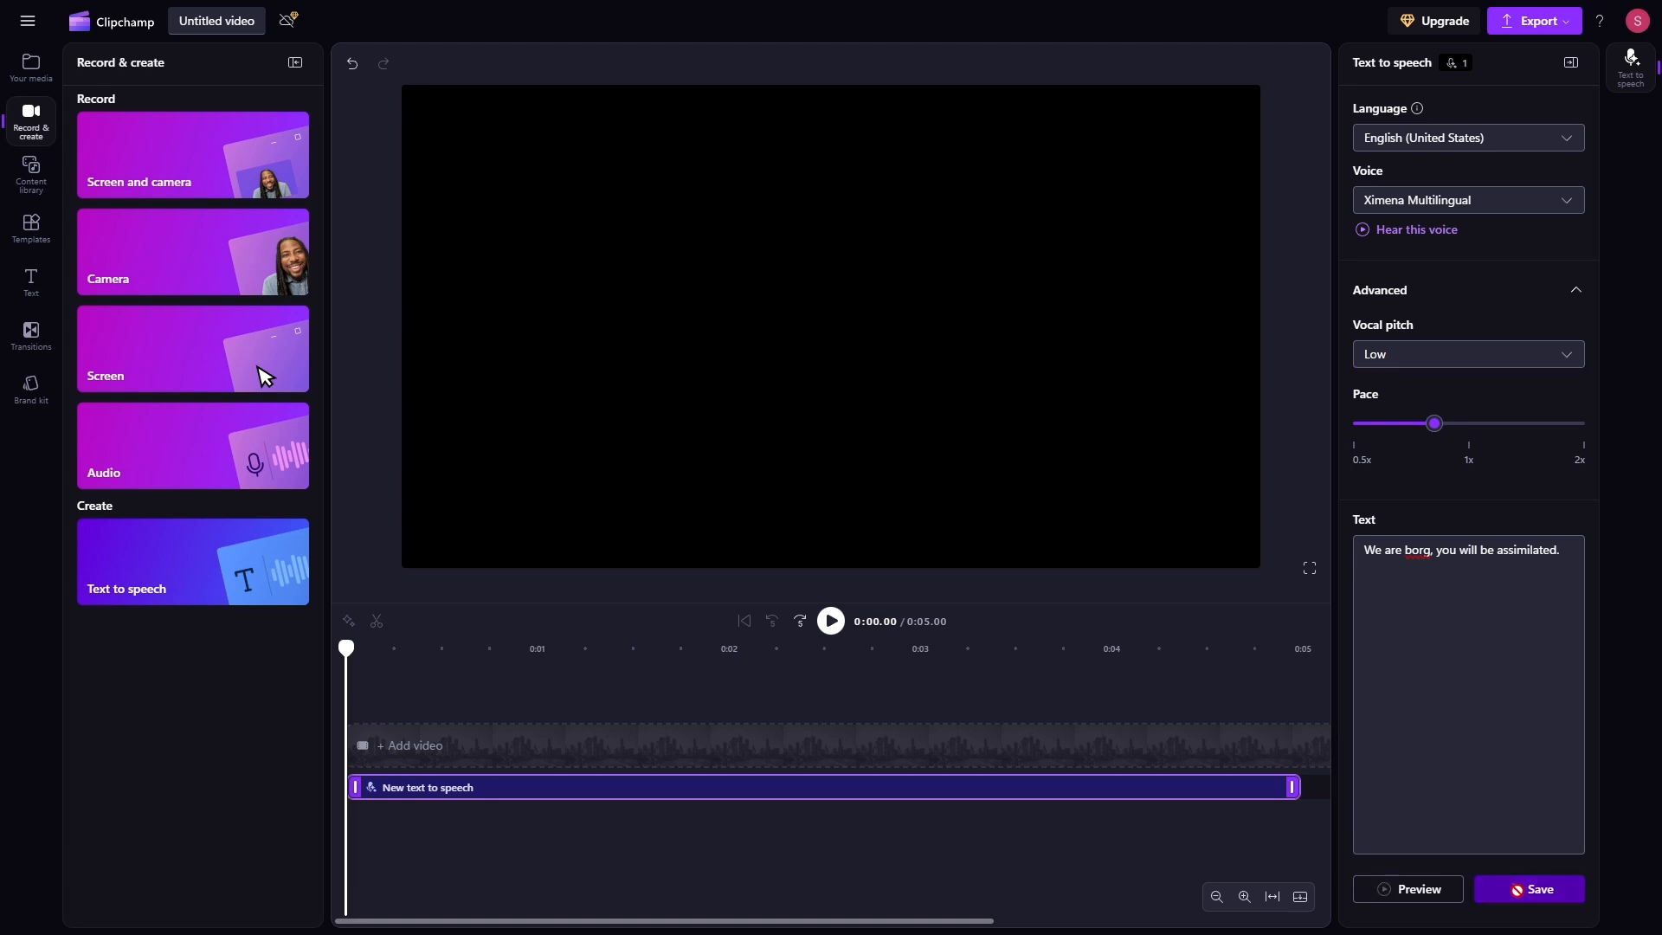
left_click(1030, 653)
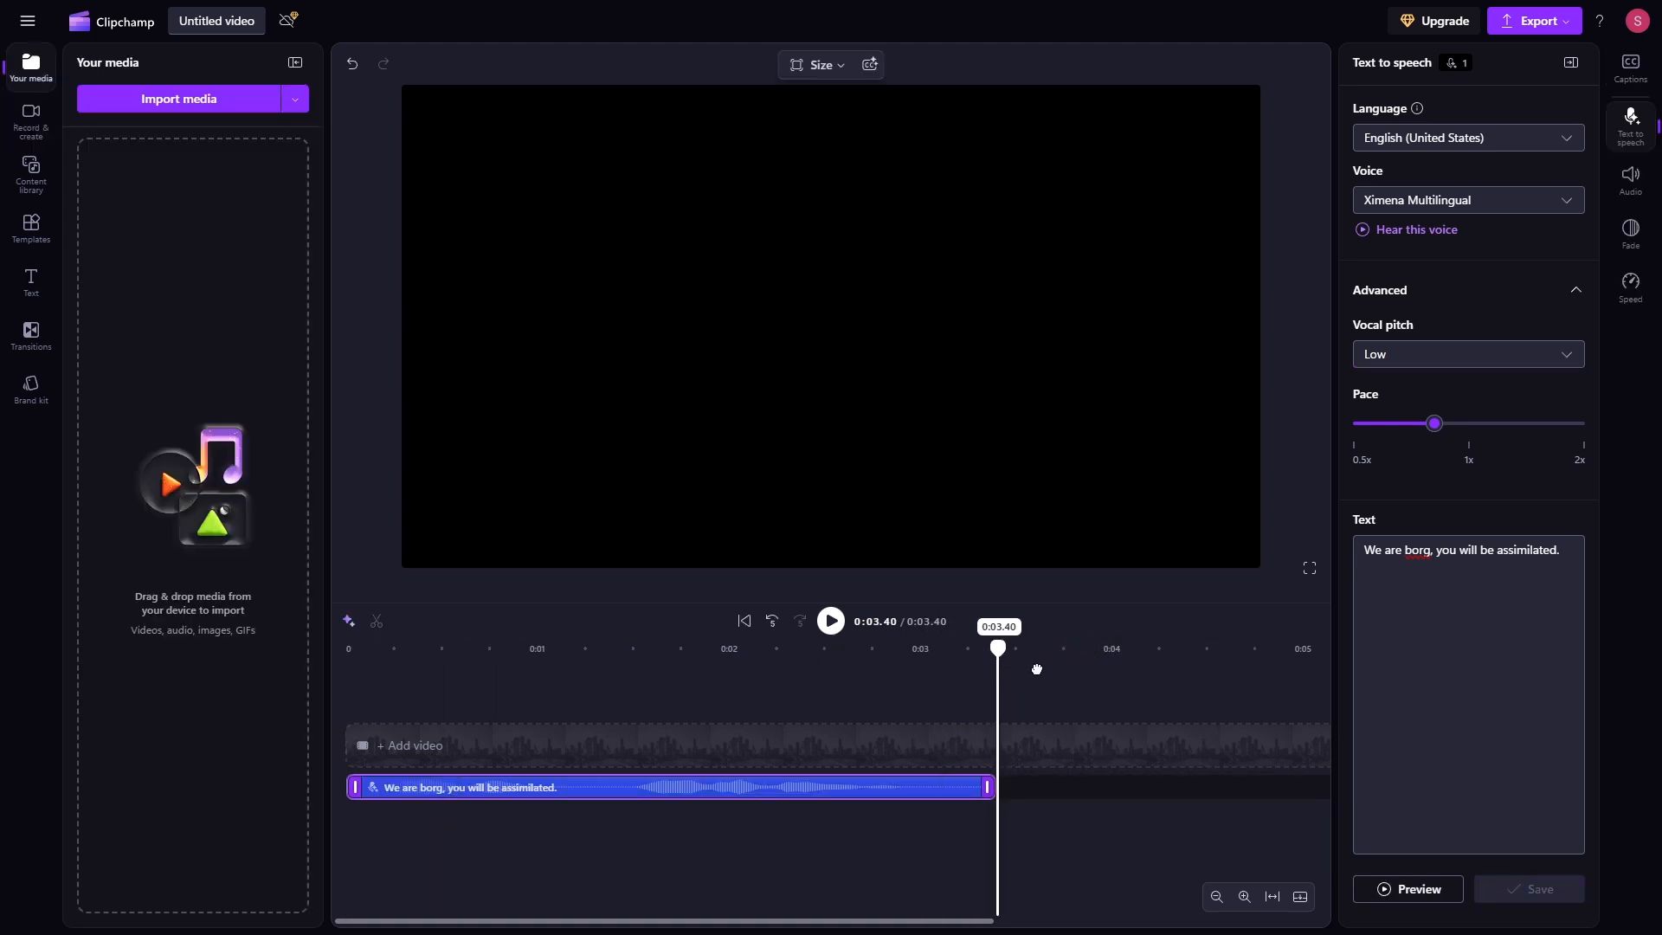
left_click_drag(1037, 669, 346, 669)
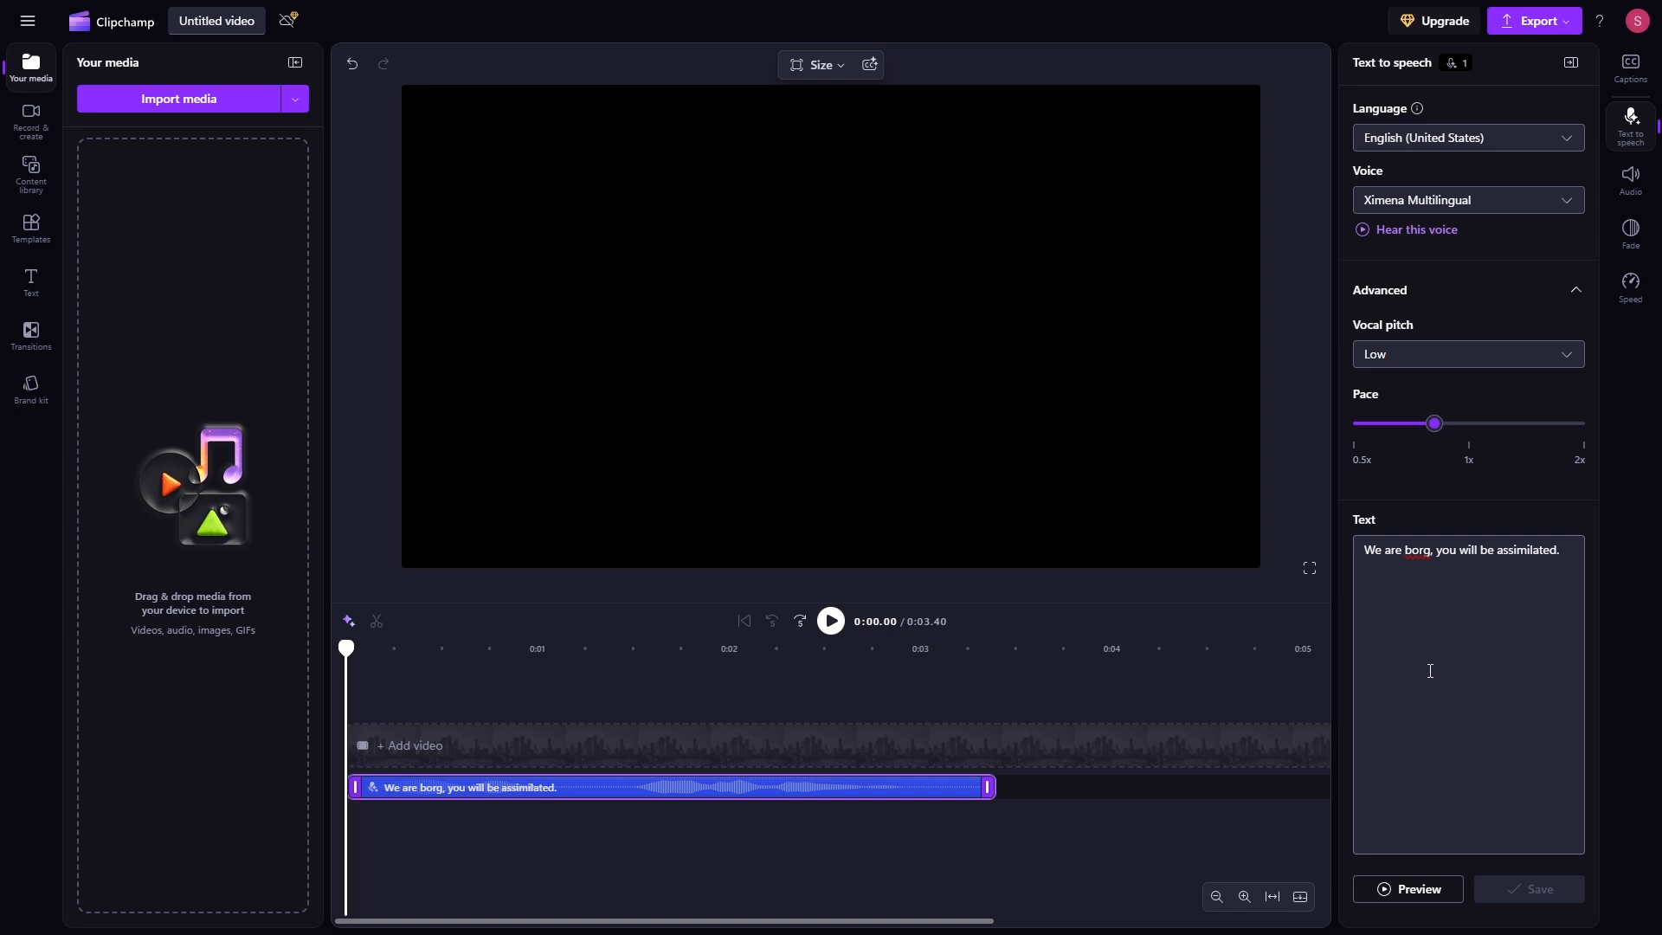
Export the speech video as an MP4 file.
left_click(1539, 23)
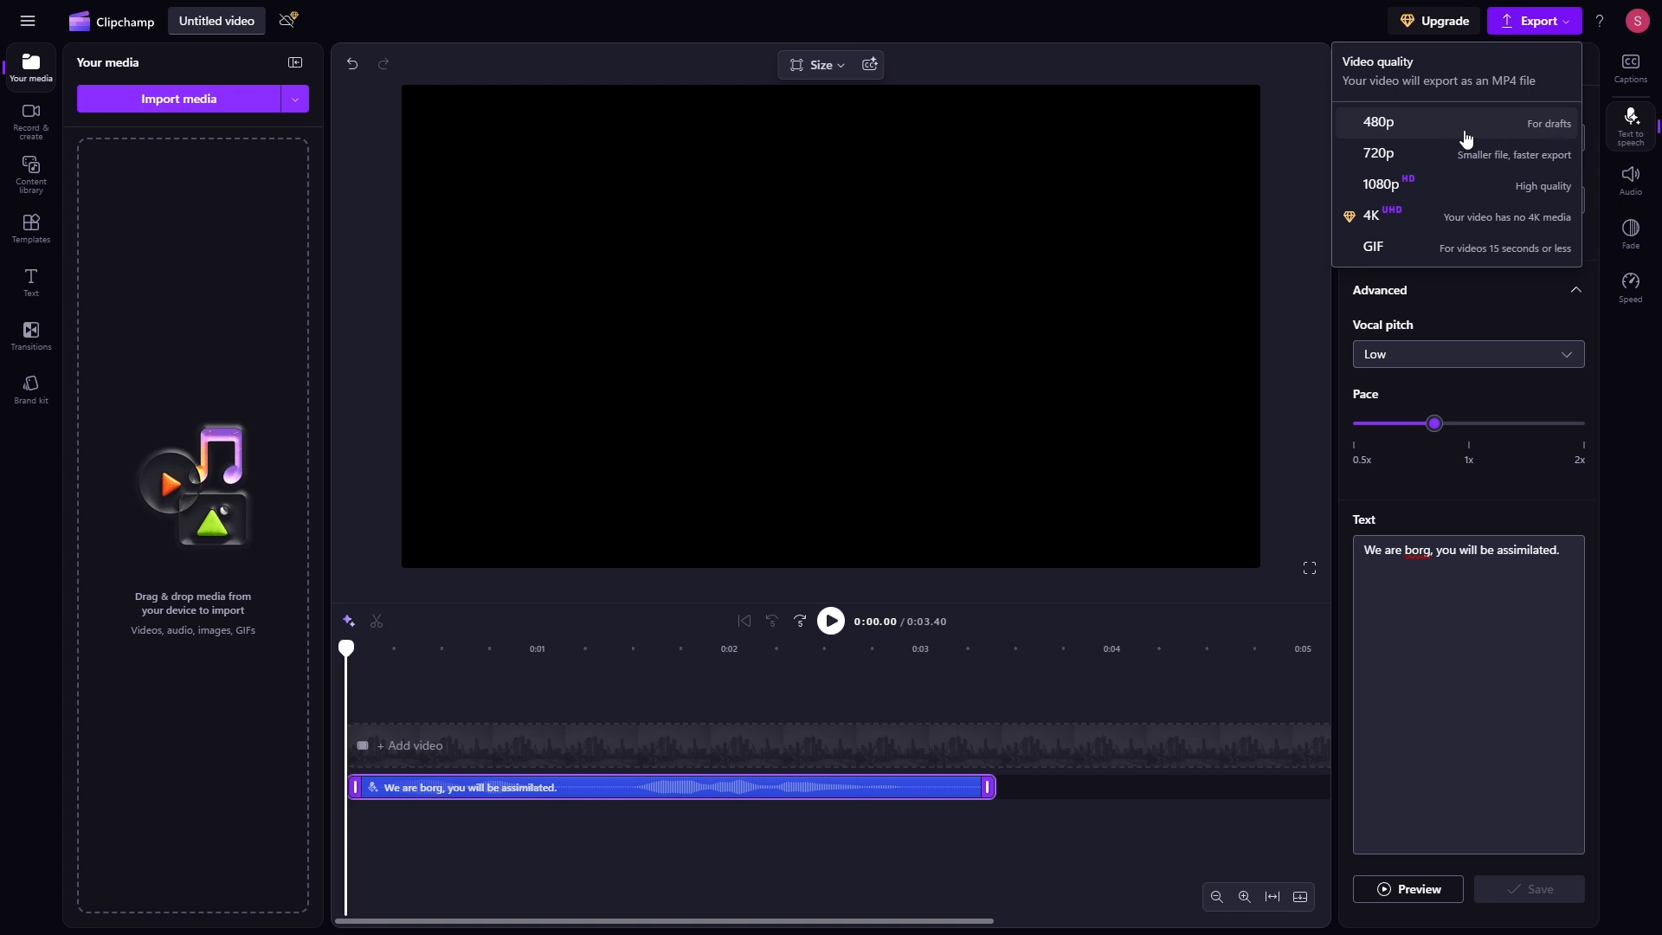
left_click(1376, 248)
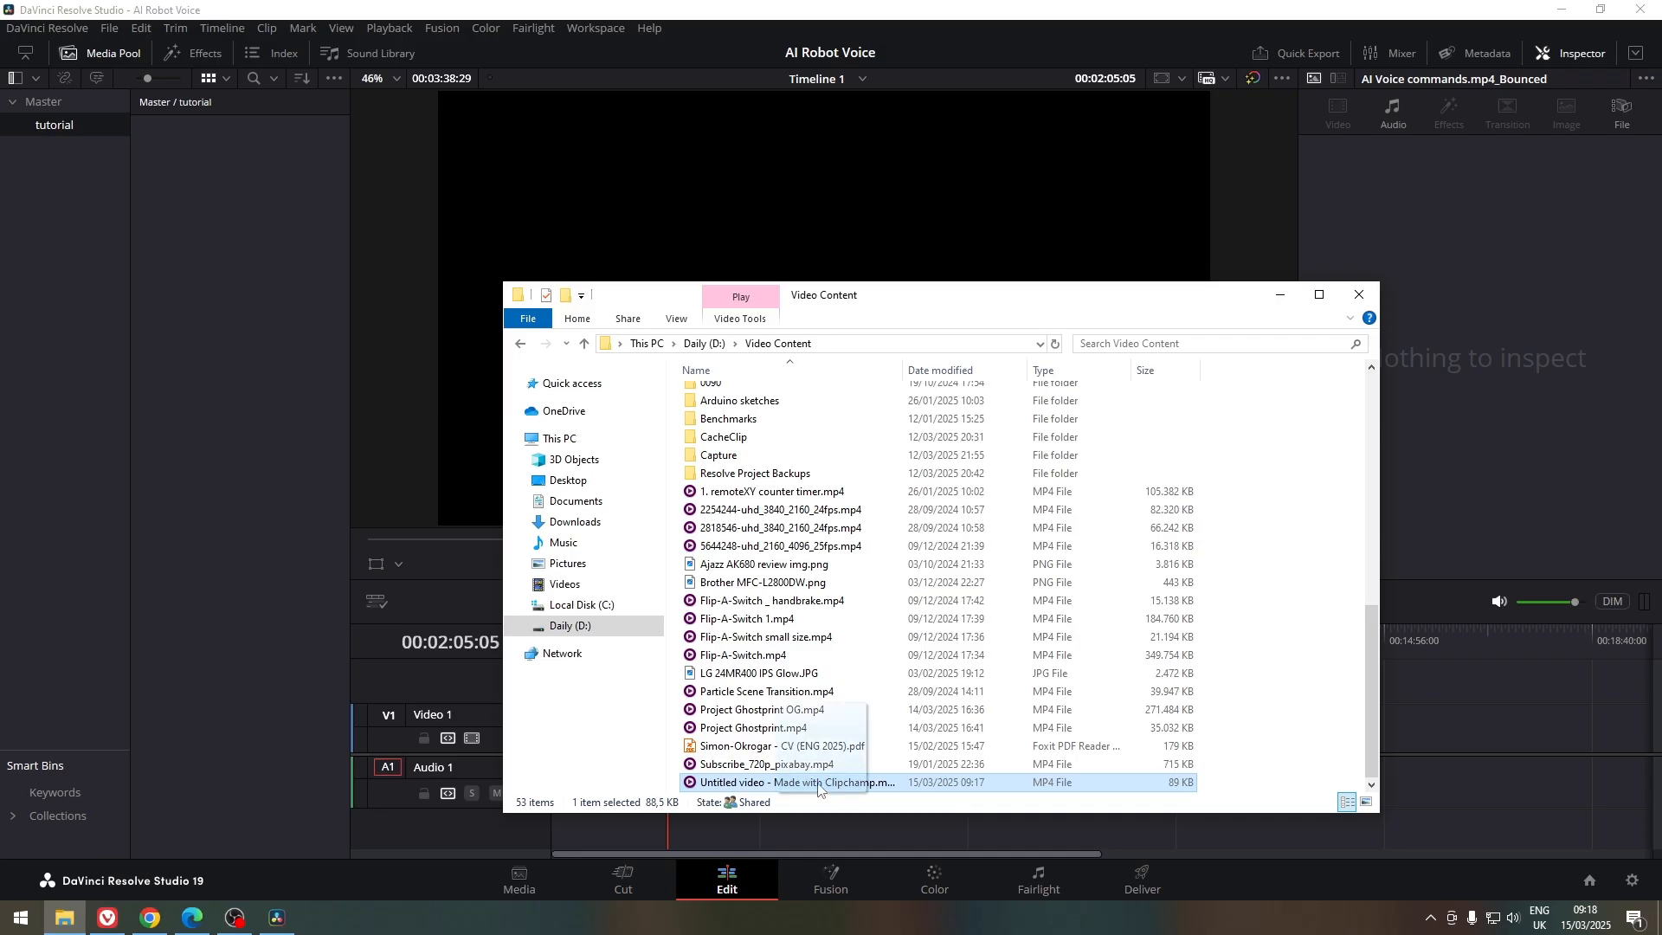
In DaVinci Resolve, import "Untitled video - Made with Clipchamp.mp4" into the tutorial bin and place it on the timeline after the existing audio.
left_click_drag(796, 782, 215, 327)
left_click(214, 359)
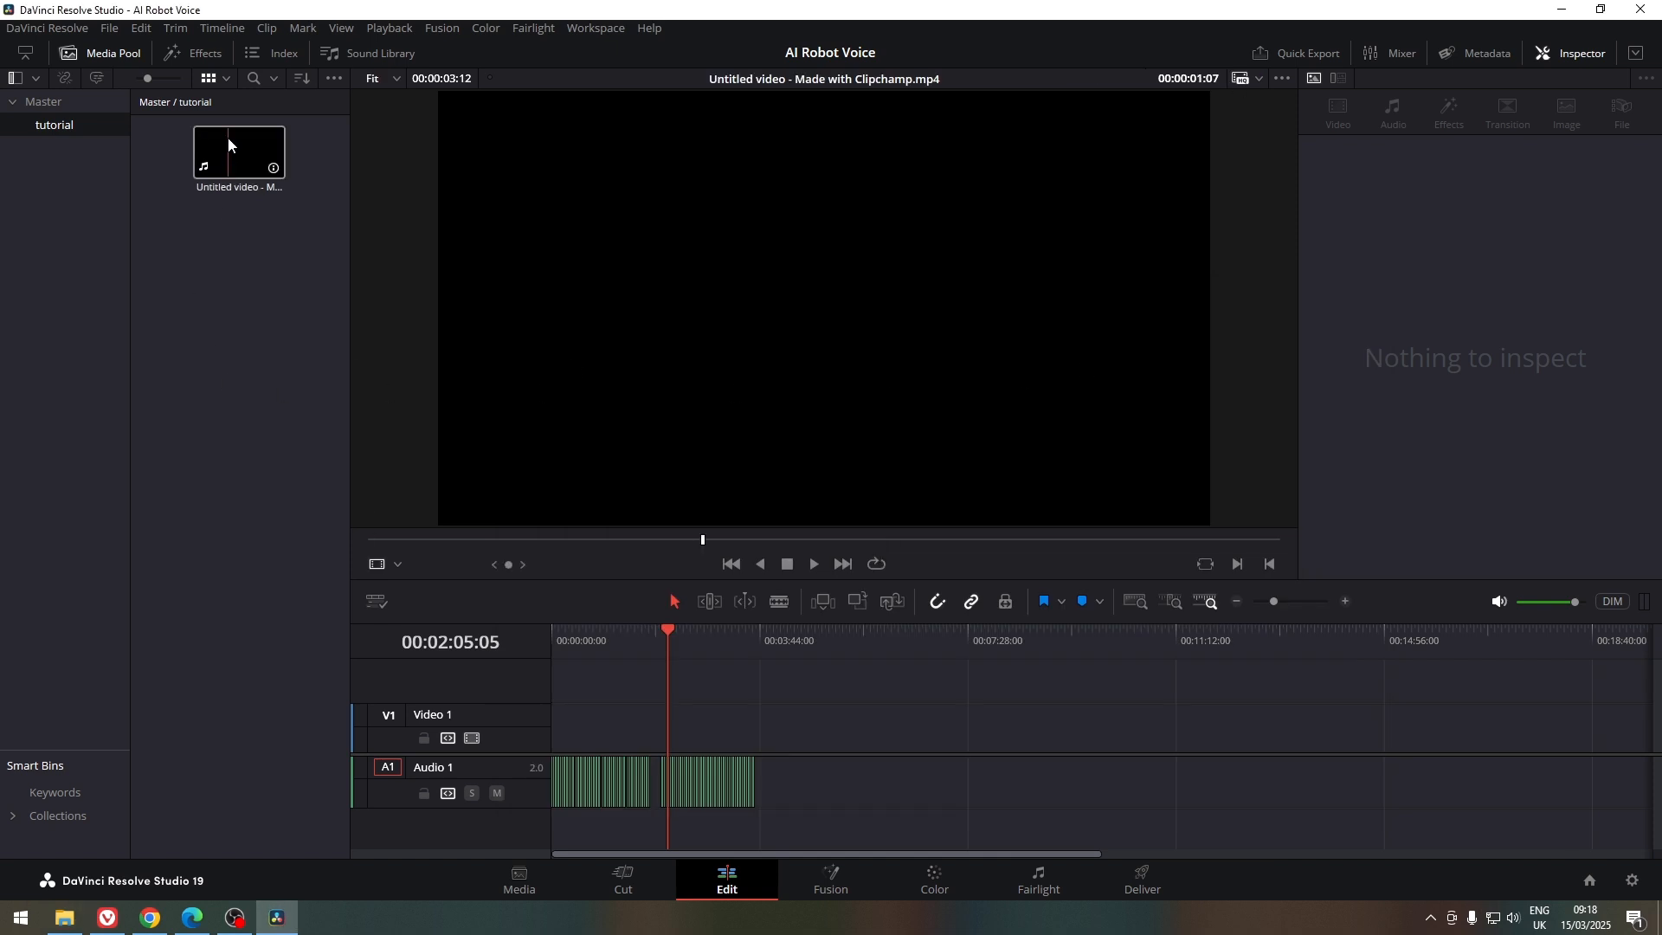
left_click_drag(243, 150, 822, 768)
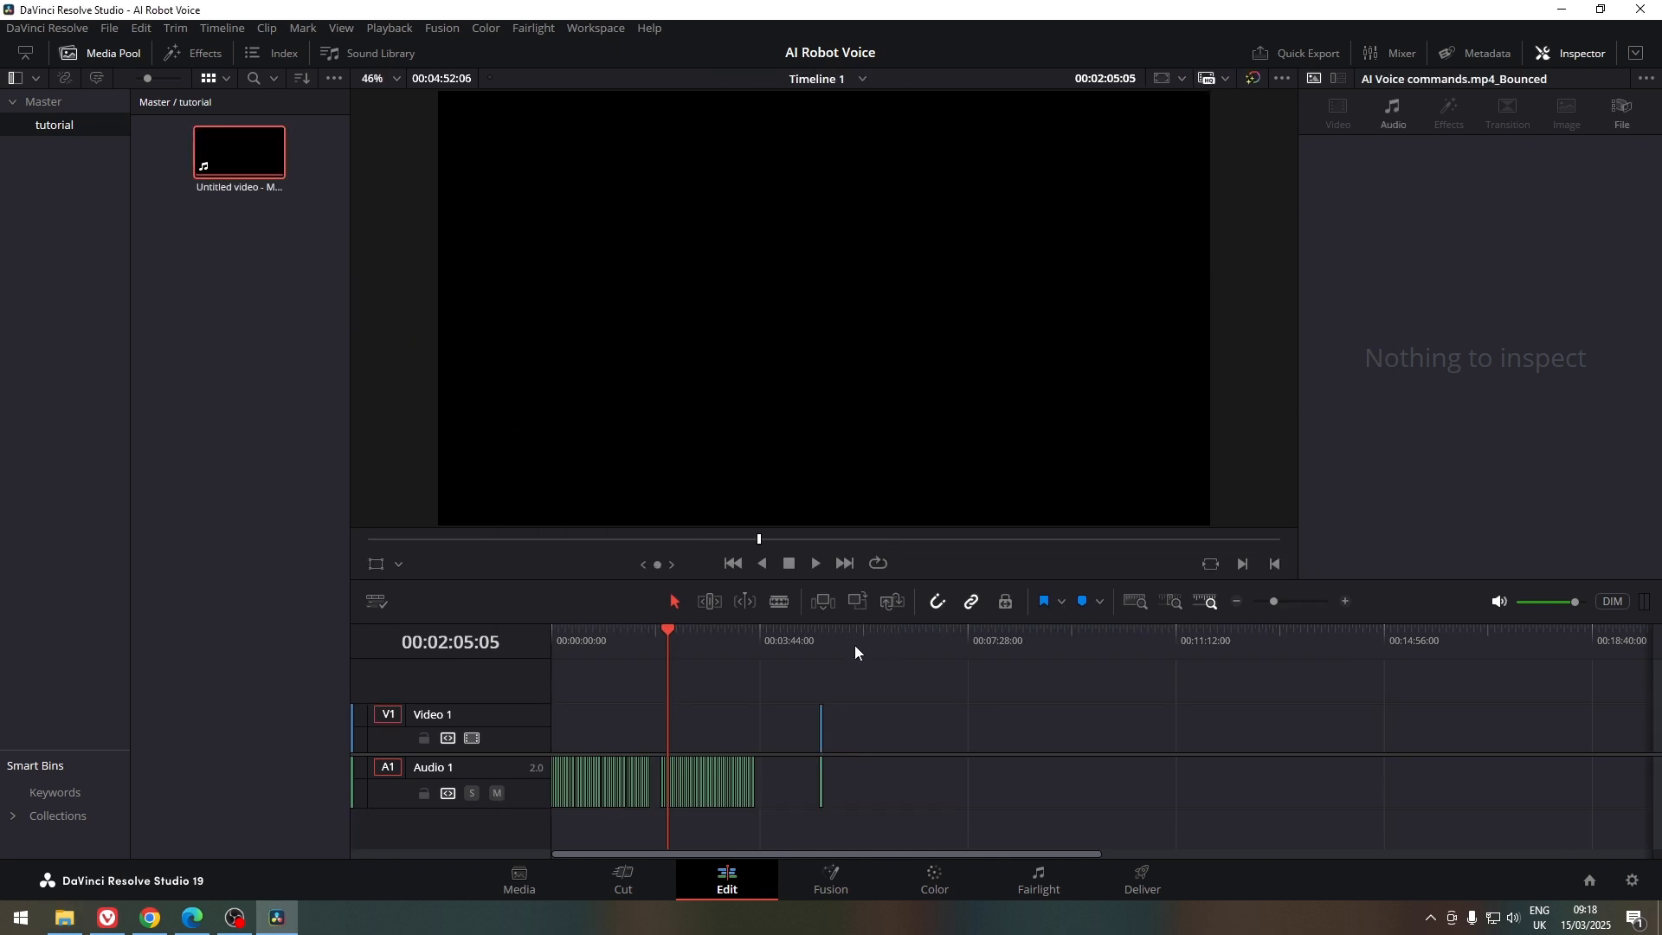
Delete the video part of the imported clip from the Video 1 track, keeping only its audio.
left_click(820, 635)
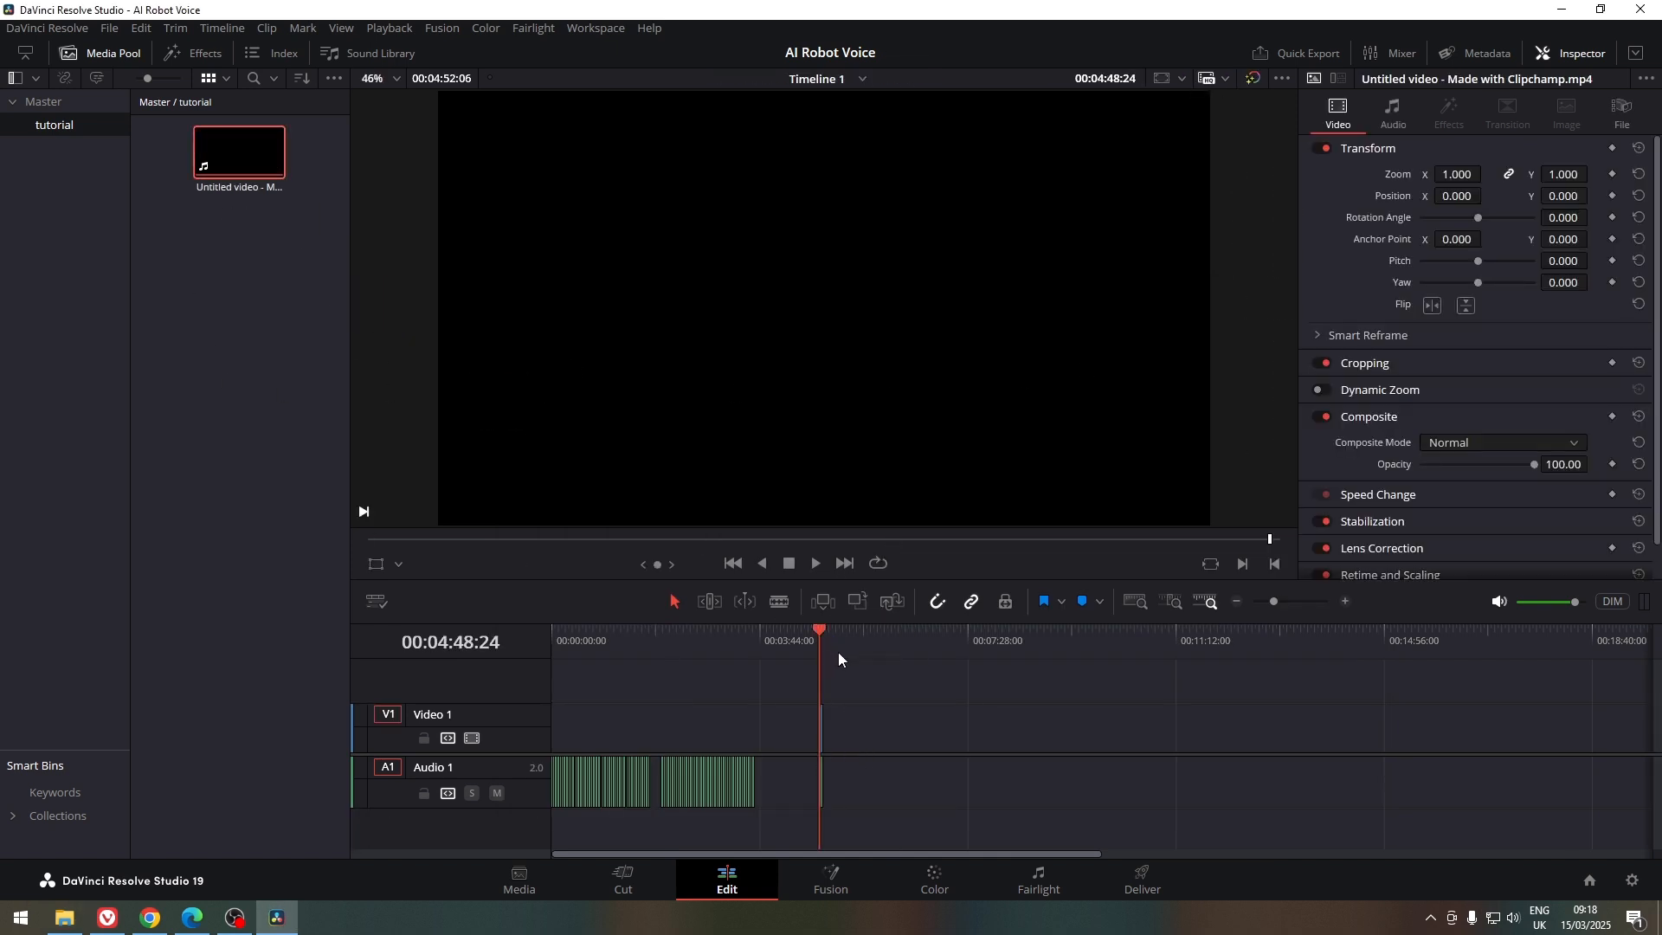
scroll(952, 727, "up", 5)
scroll(1142, 749, "up", 4)
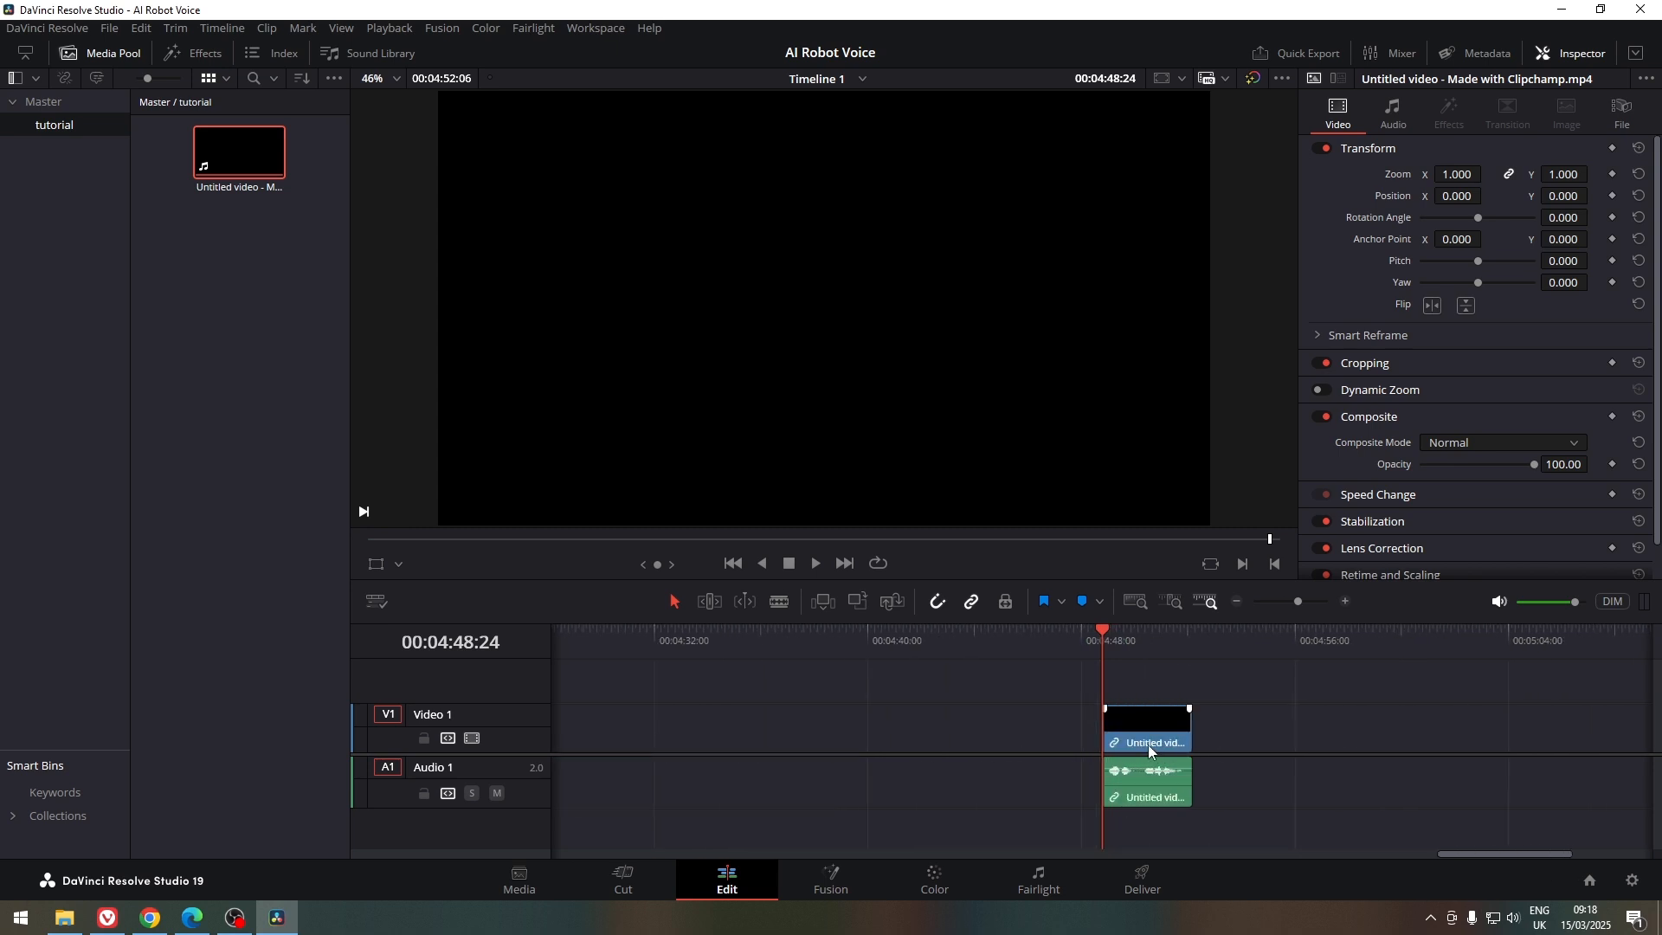
left_click(1162, 727)
key("Delete")
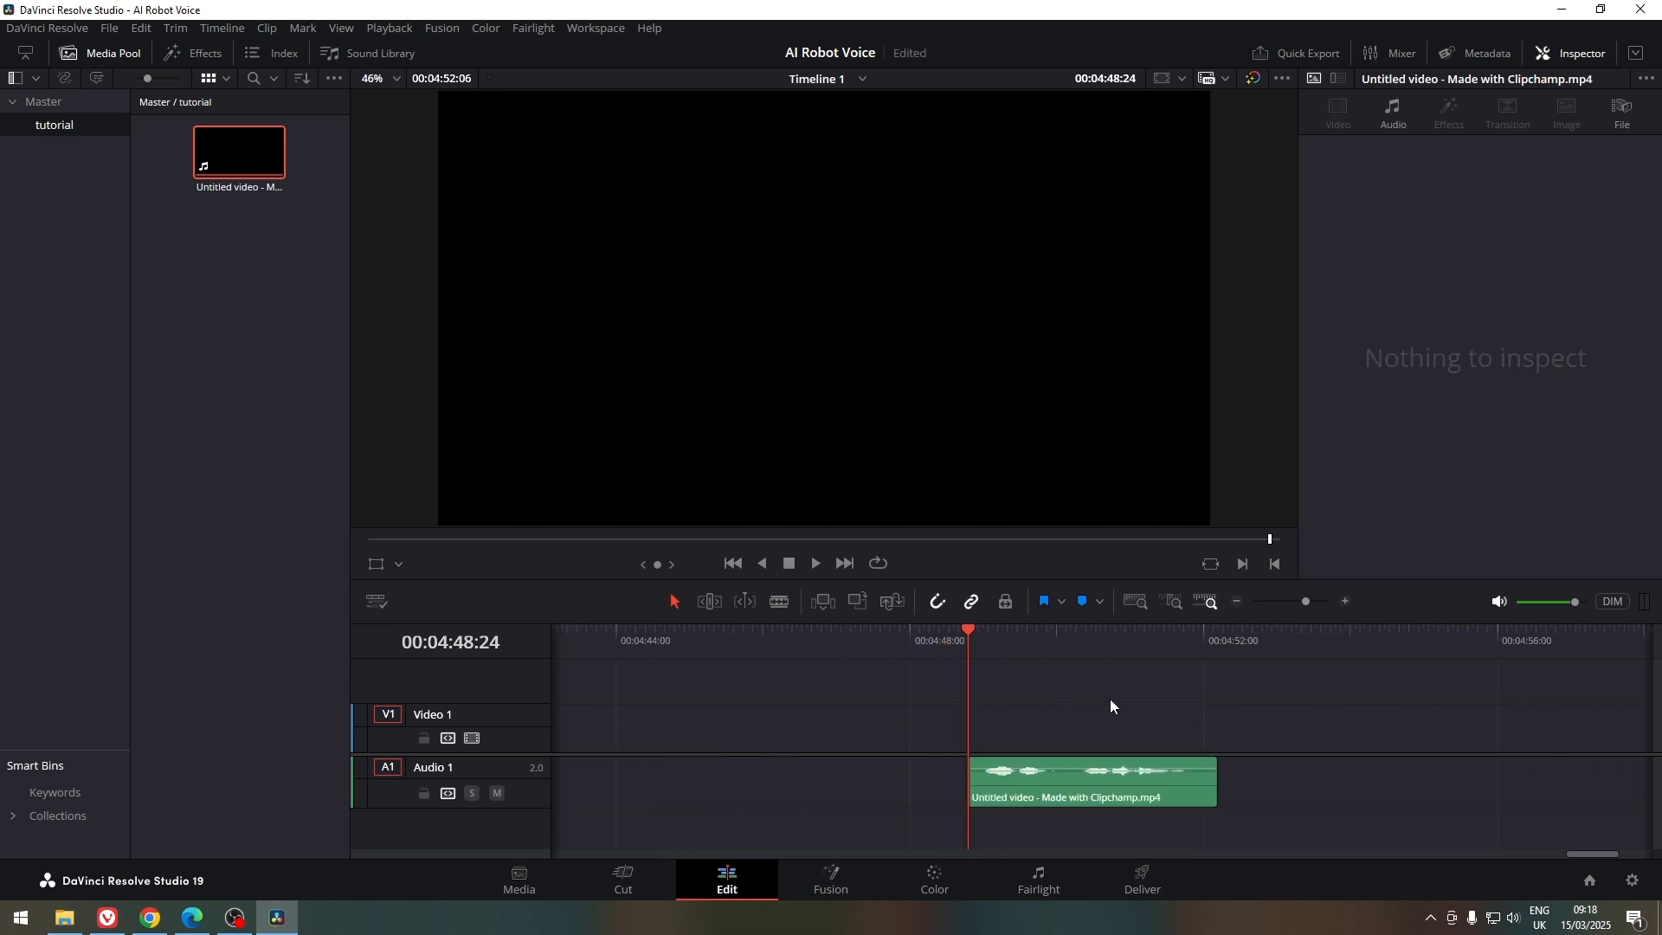
Play the speech audio clip through and return the playhead to its start.
scroll(1016, 714, "right", 3)
key("space")
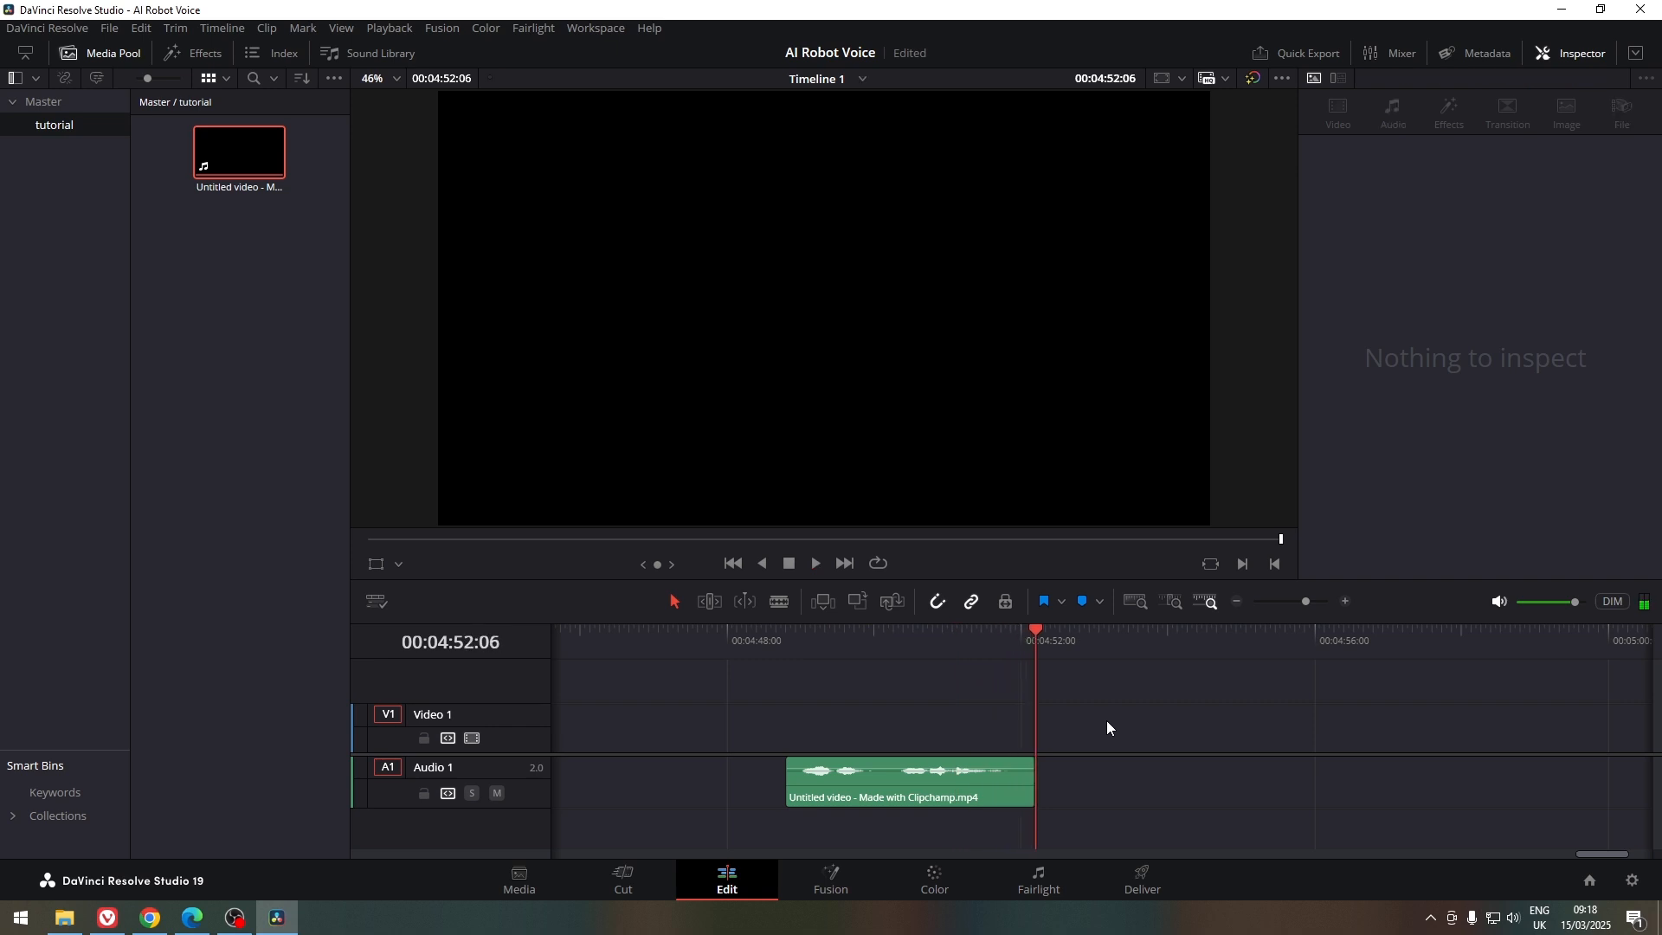
left_click(777, 642)
left_click(782, 642)
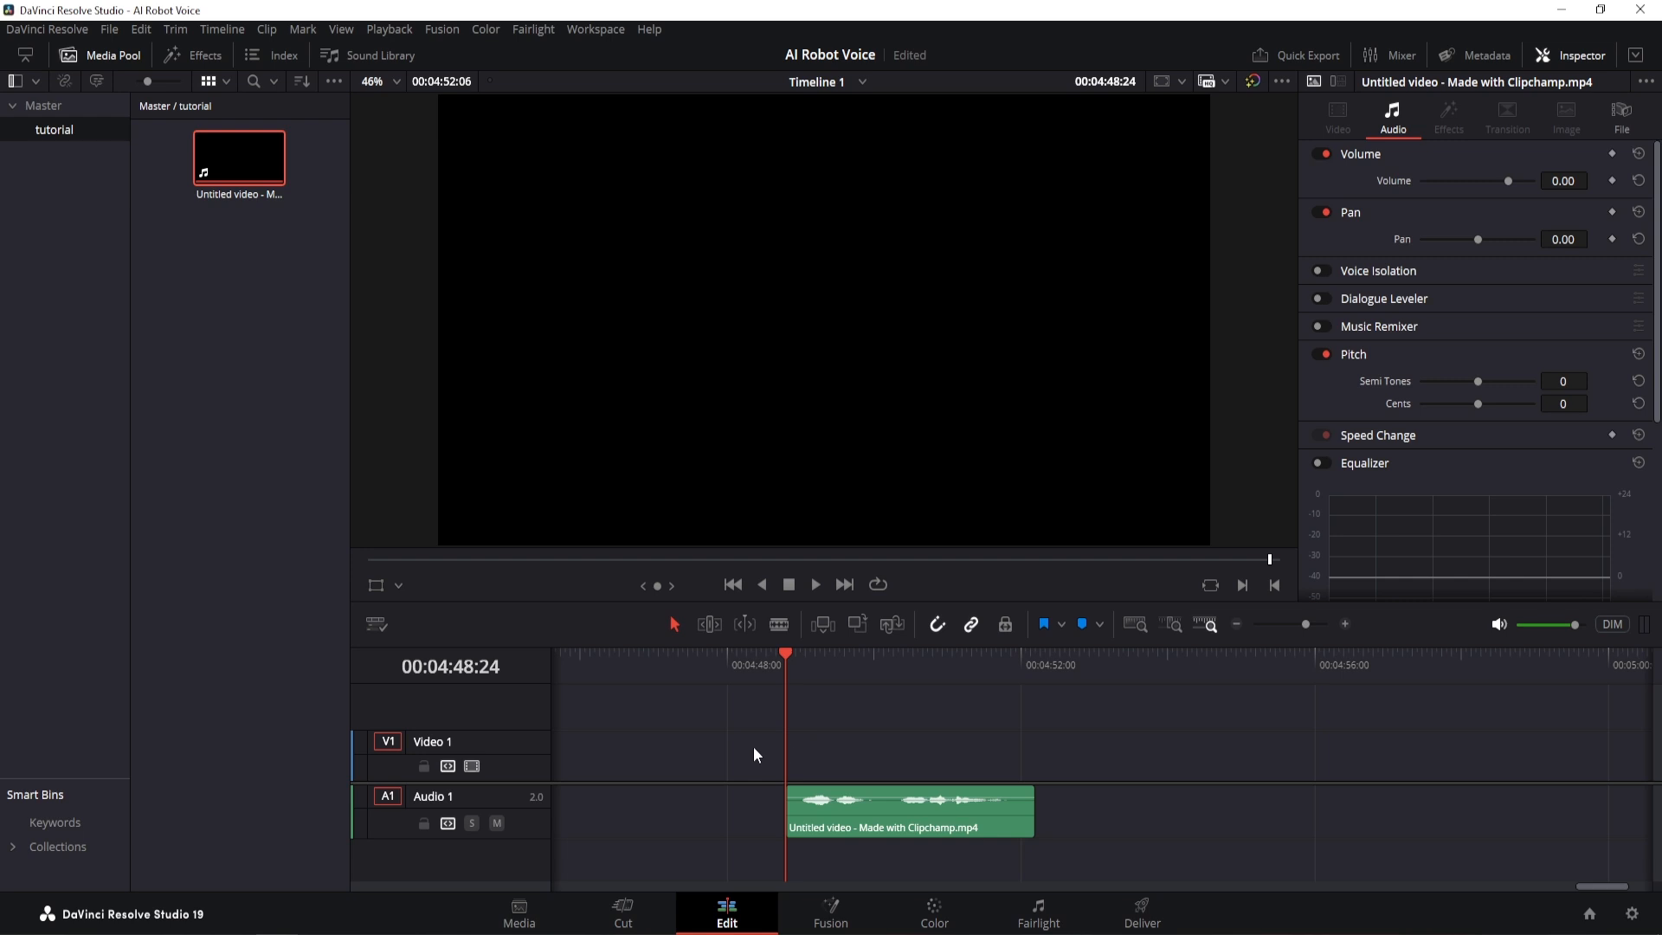
Lower the speech clip's pitch in stages to -15 semitones, trying -6 and -10 and playing it back to compare.
left_click(849, 827)
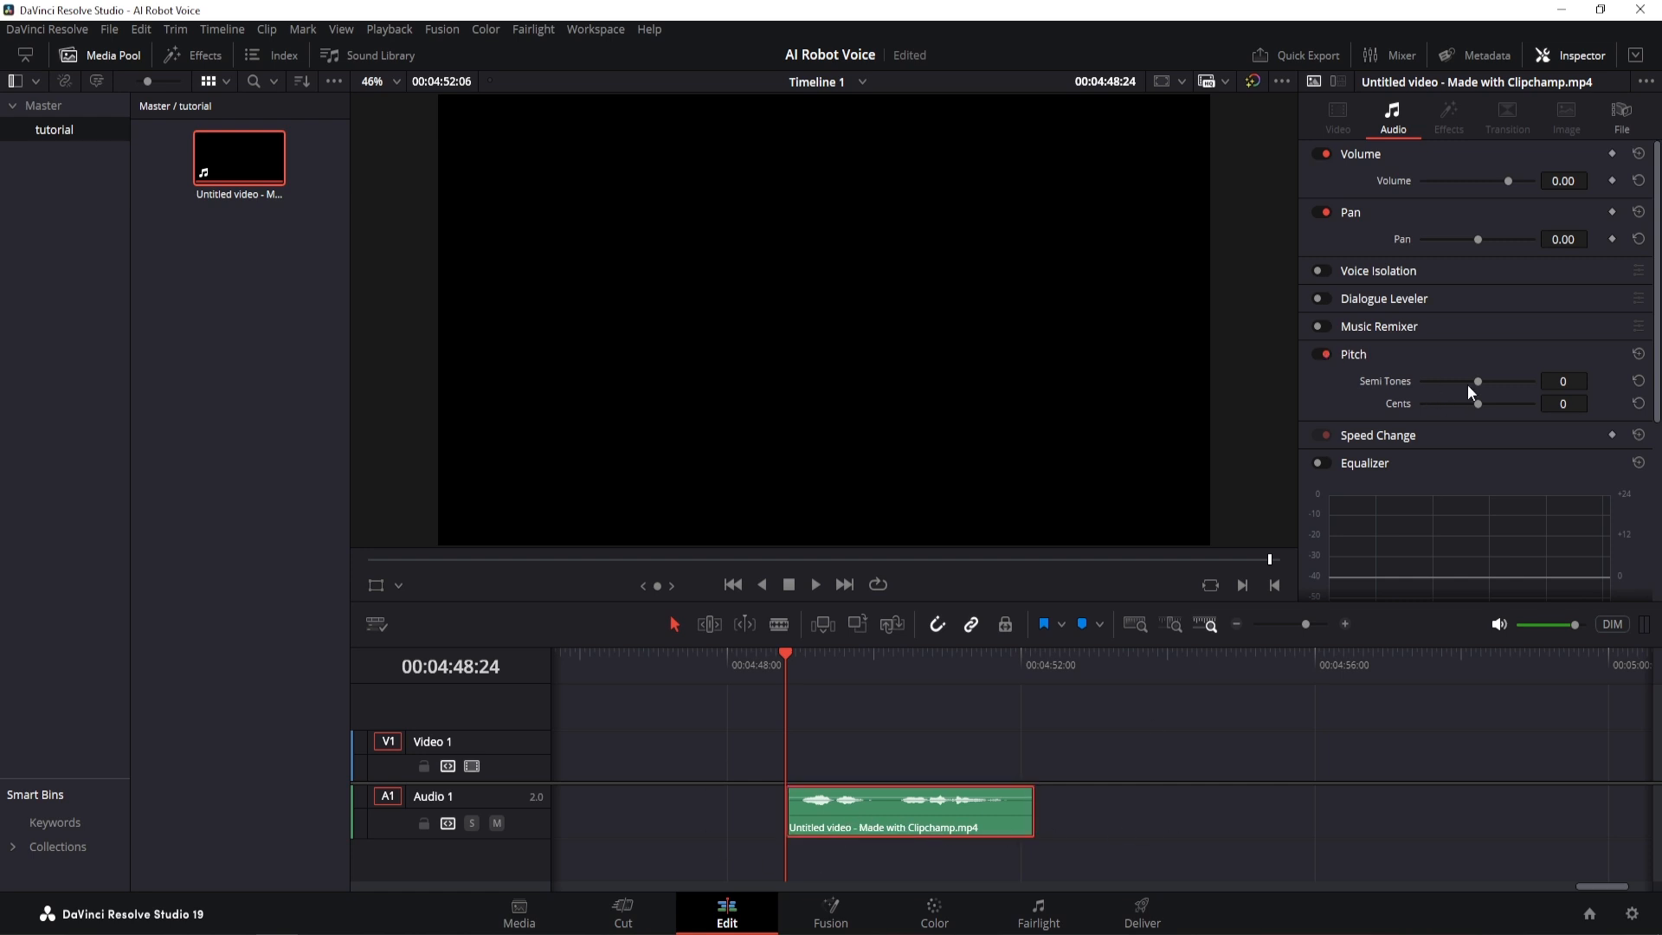
left_click_drag(1478, 382, 1475, 382)
key("space")
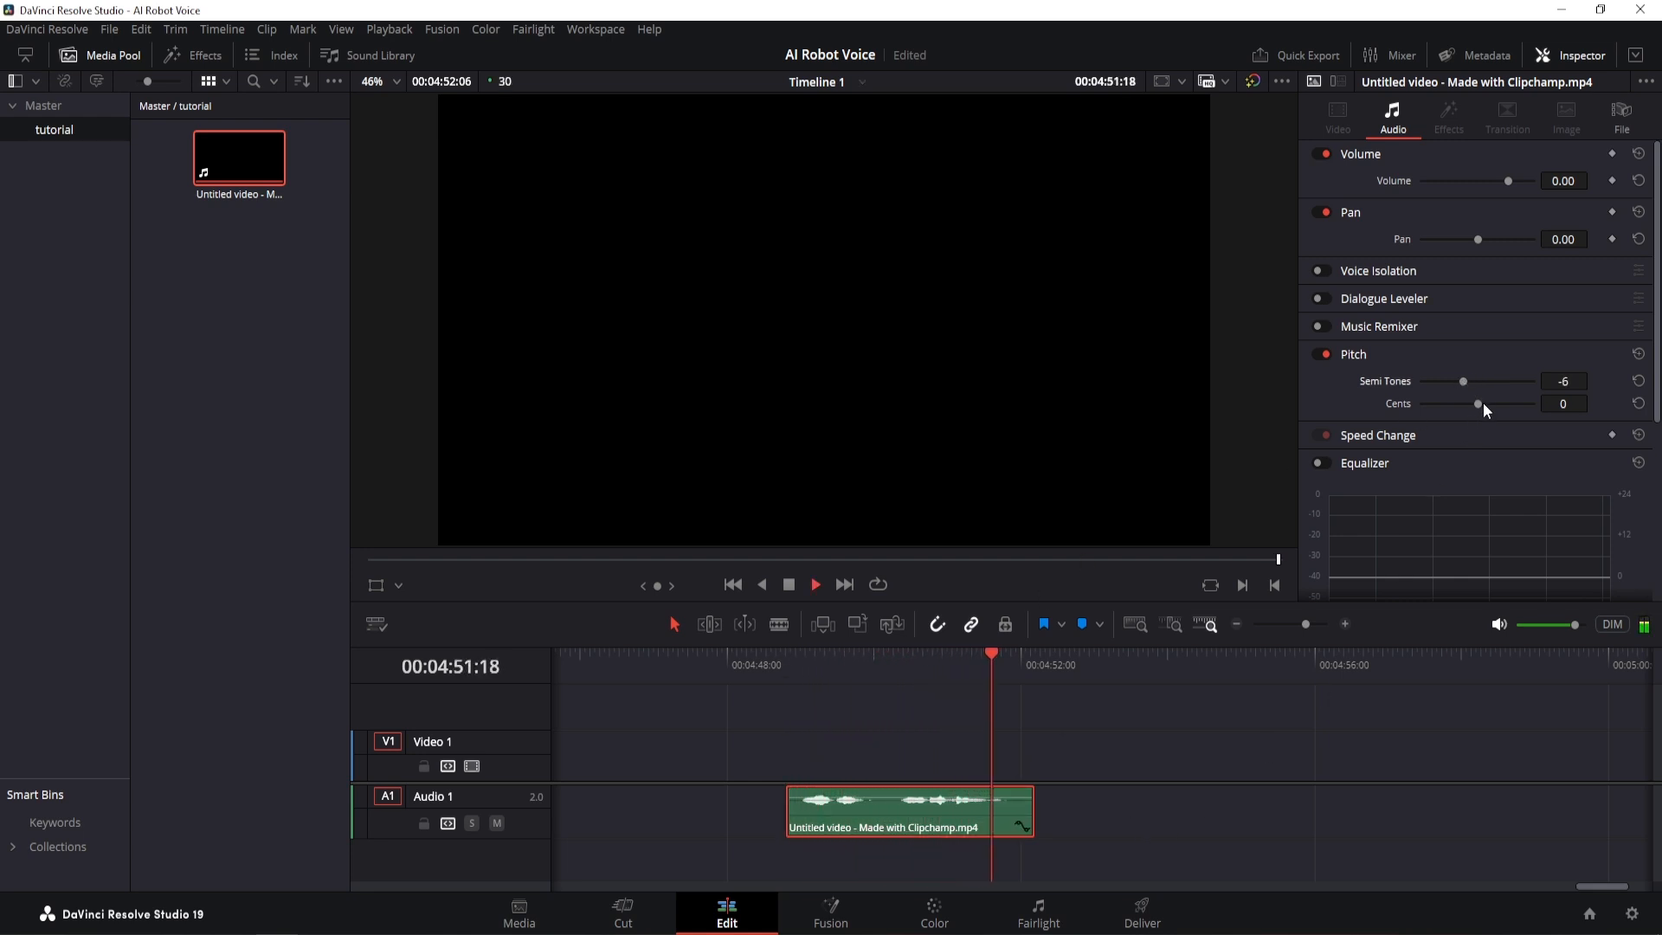
key("space")
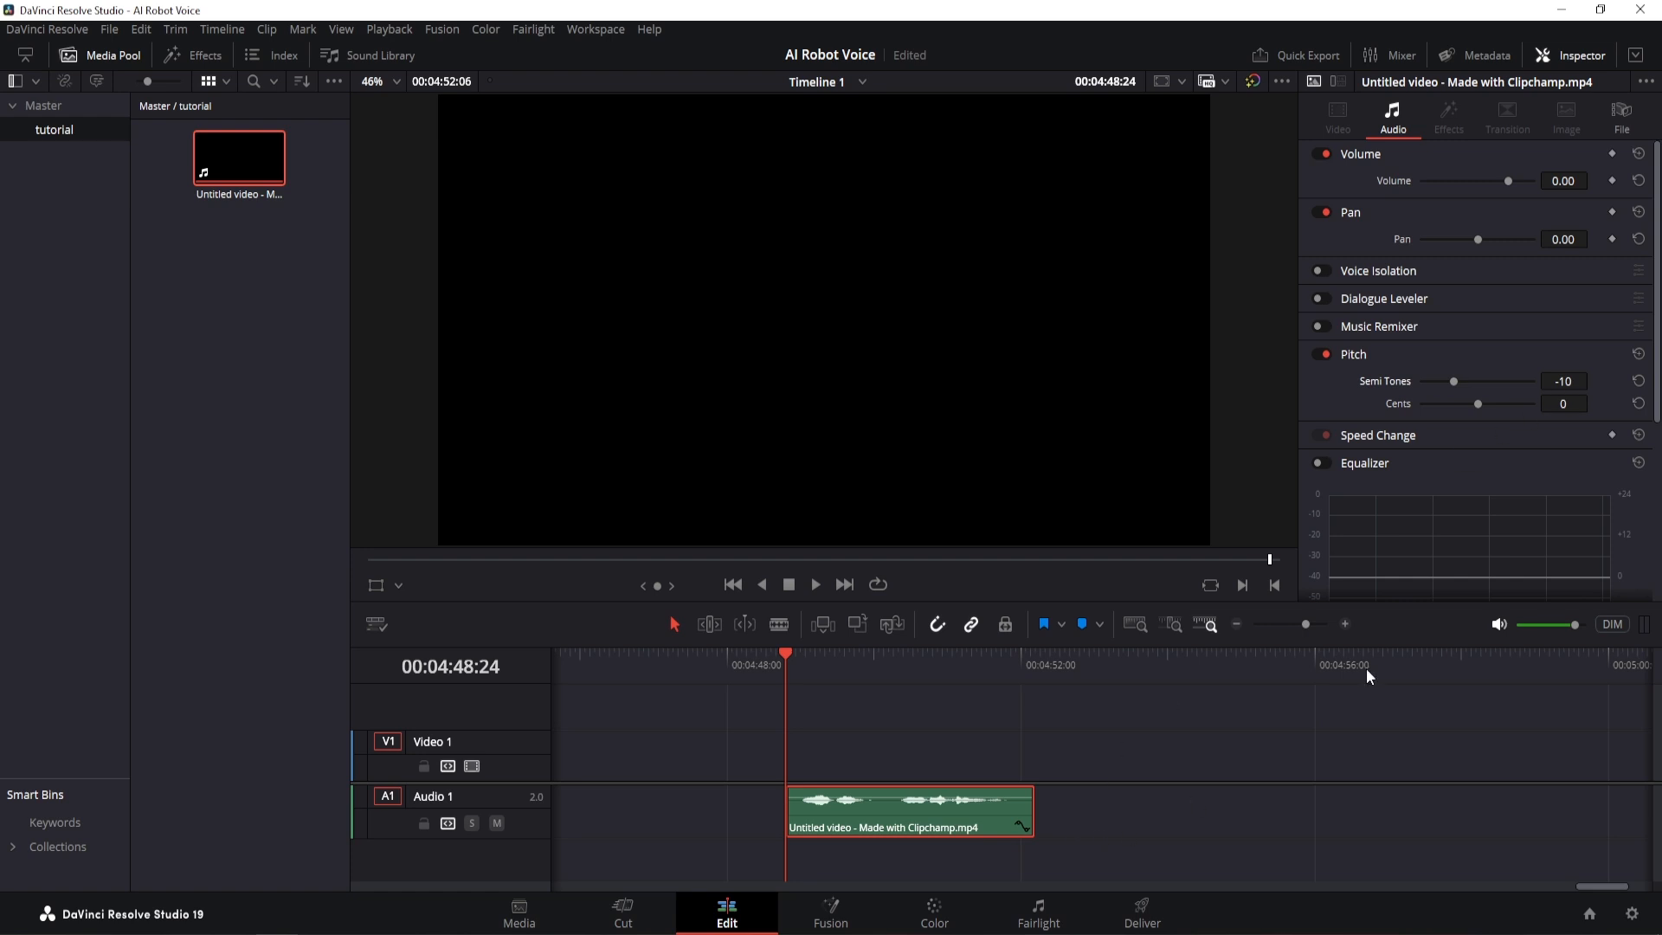
left_click(1122, 841)
key("space")
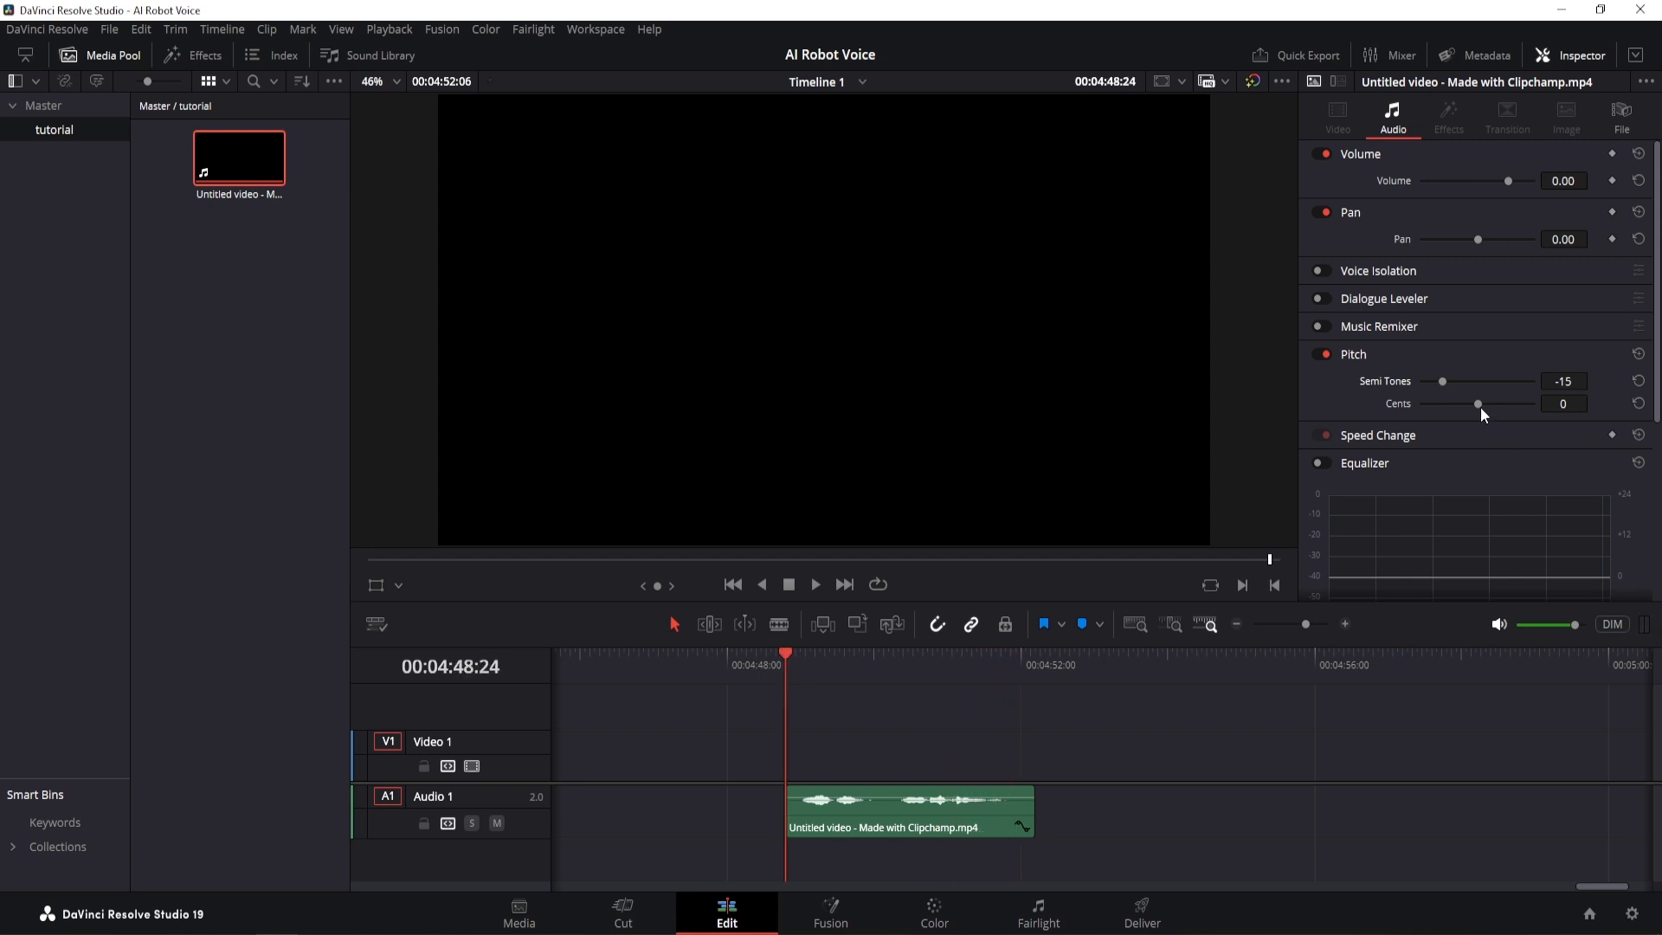
Try a pitch fine-tune of 100 cents on the speech clip, play it back and save the project.
left_click_drag(1480, 407, 1571, 418)
key("space")
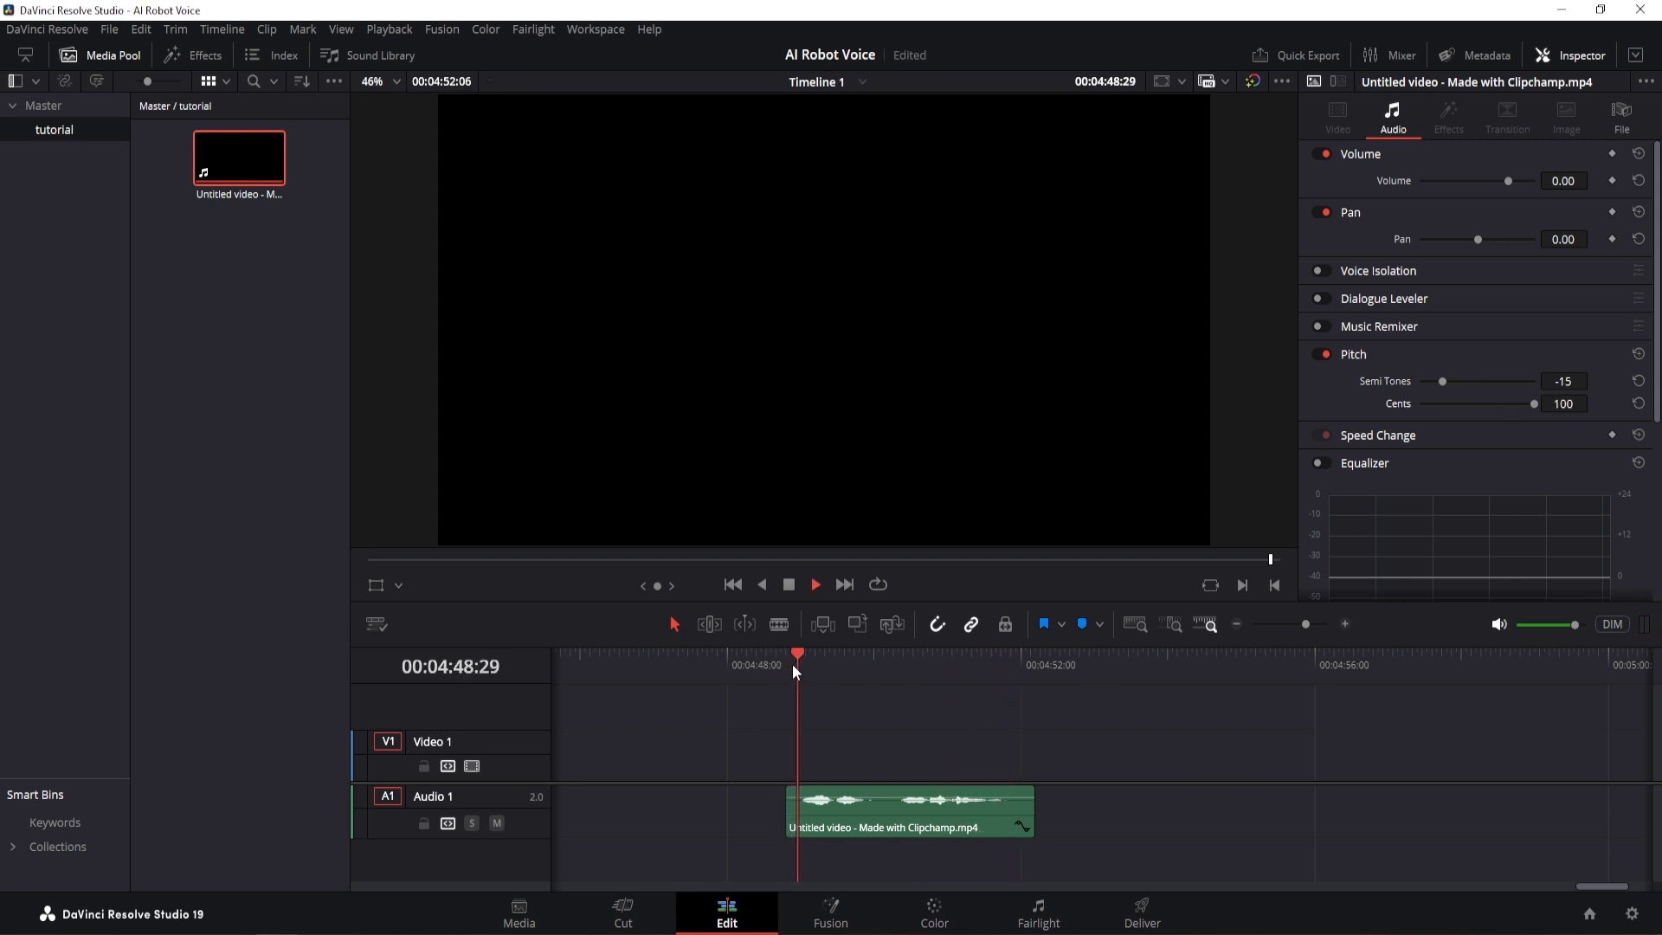
left_click(795, 663)
key("Up")
key("ctrl+s")
left_click(966, 827)
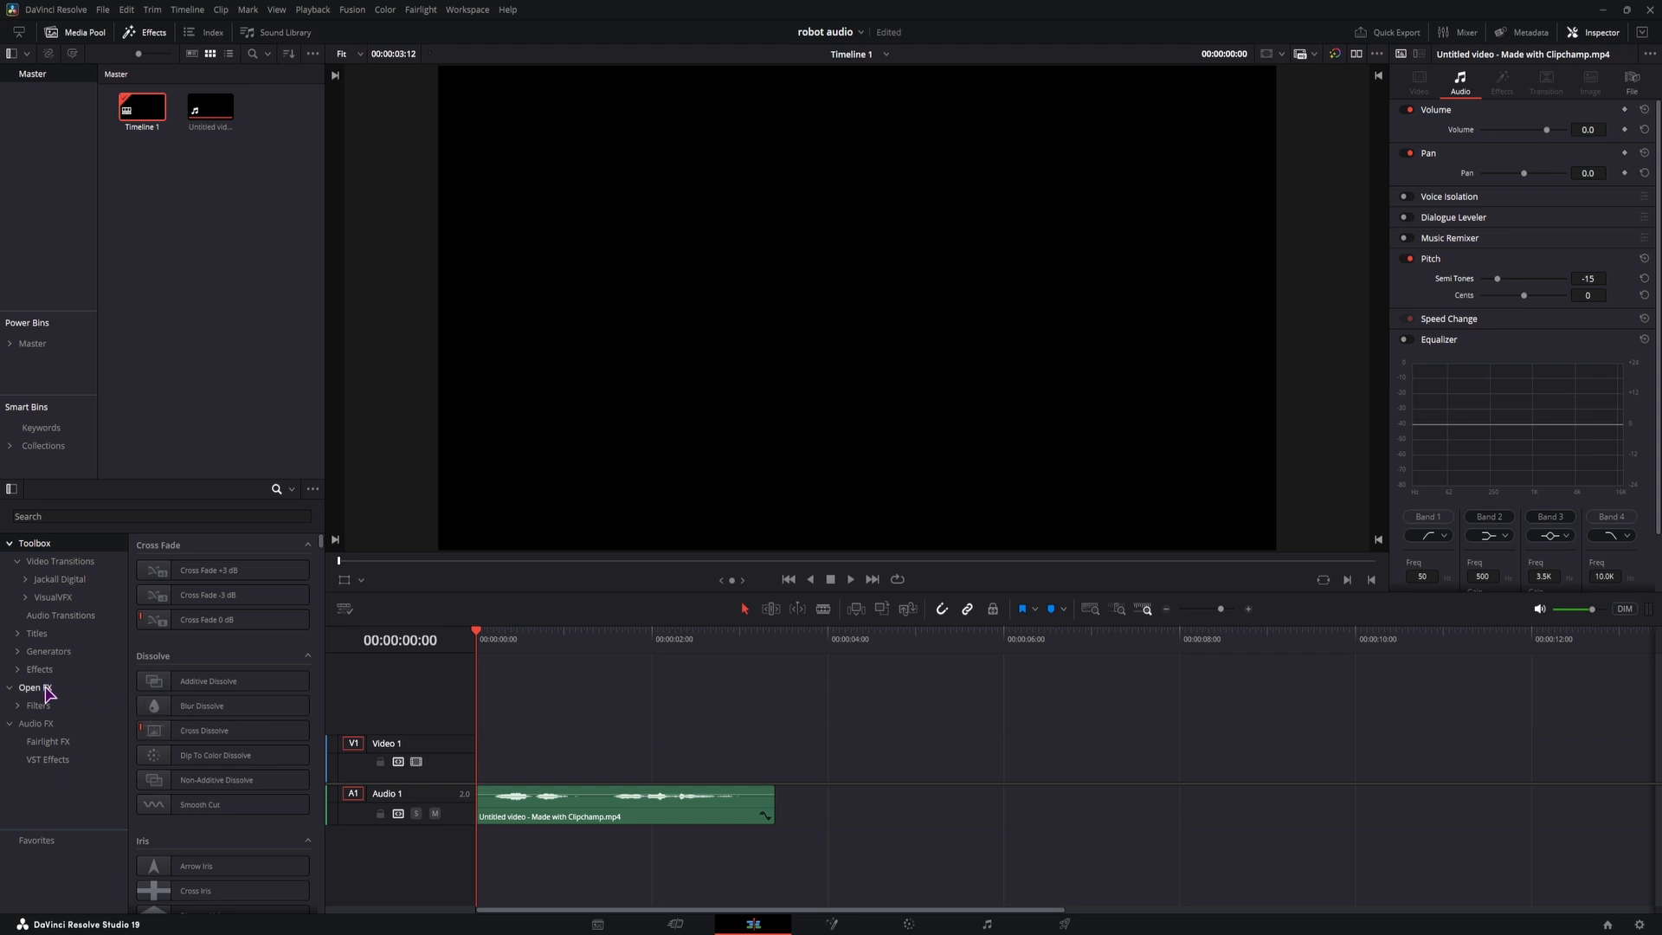
Add the Flanger audio effect to the speech clip with the Robo Voice preset and play the result.
left_click(148, 32)
left_click(148, 33)
left_click(40, 724)
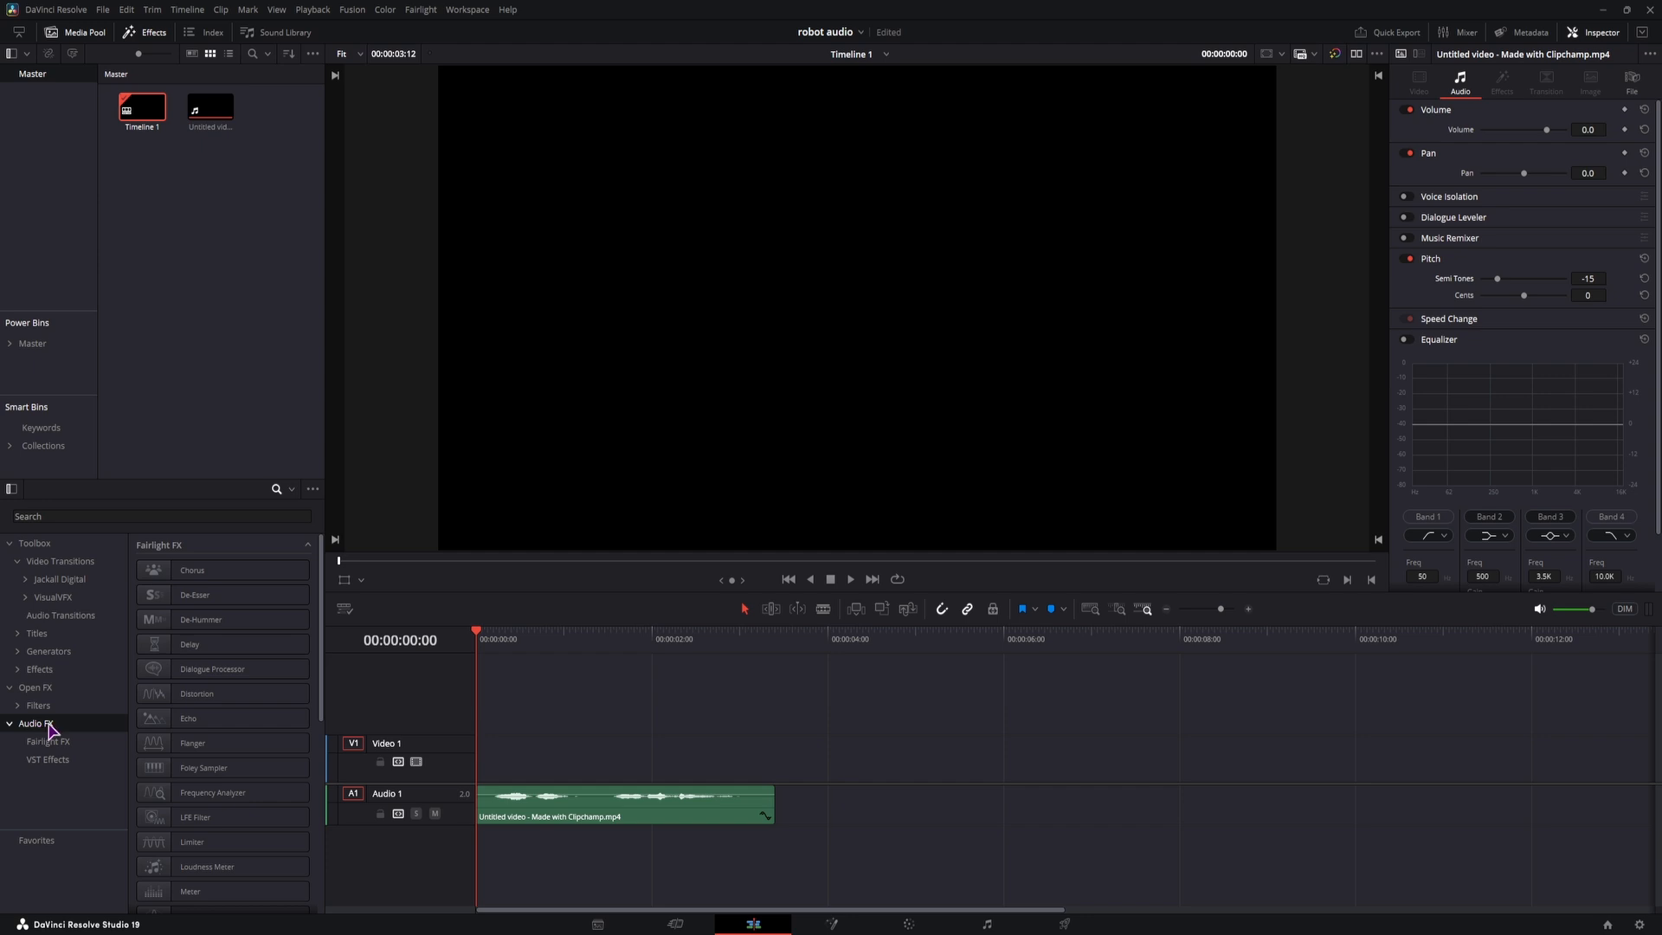
left_click_drag(199, 746, 536, 815)
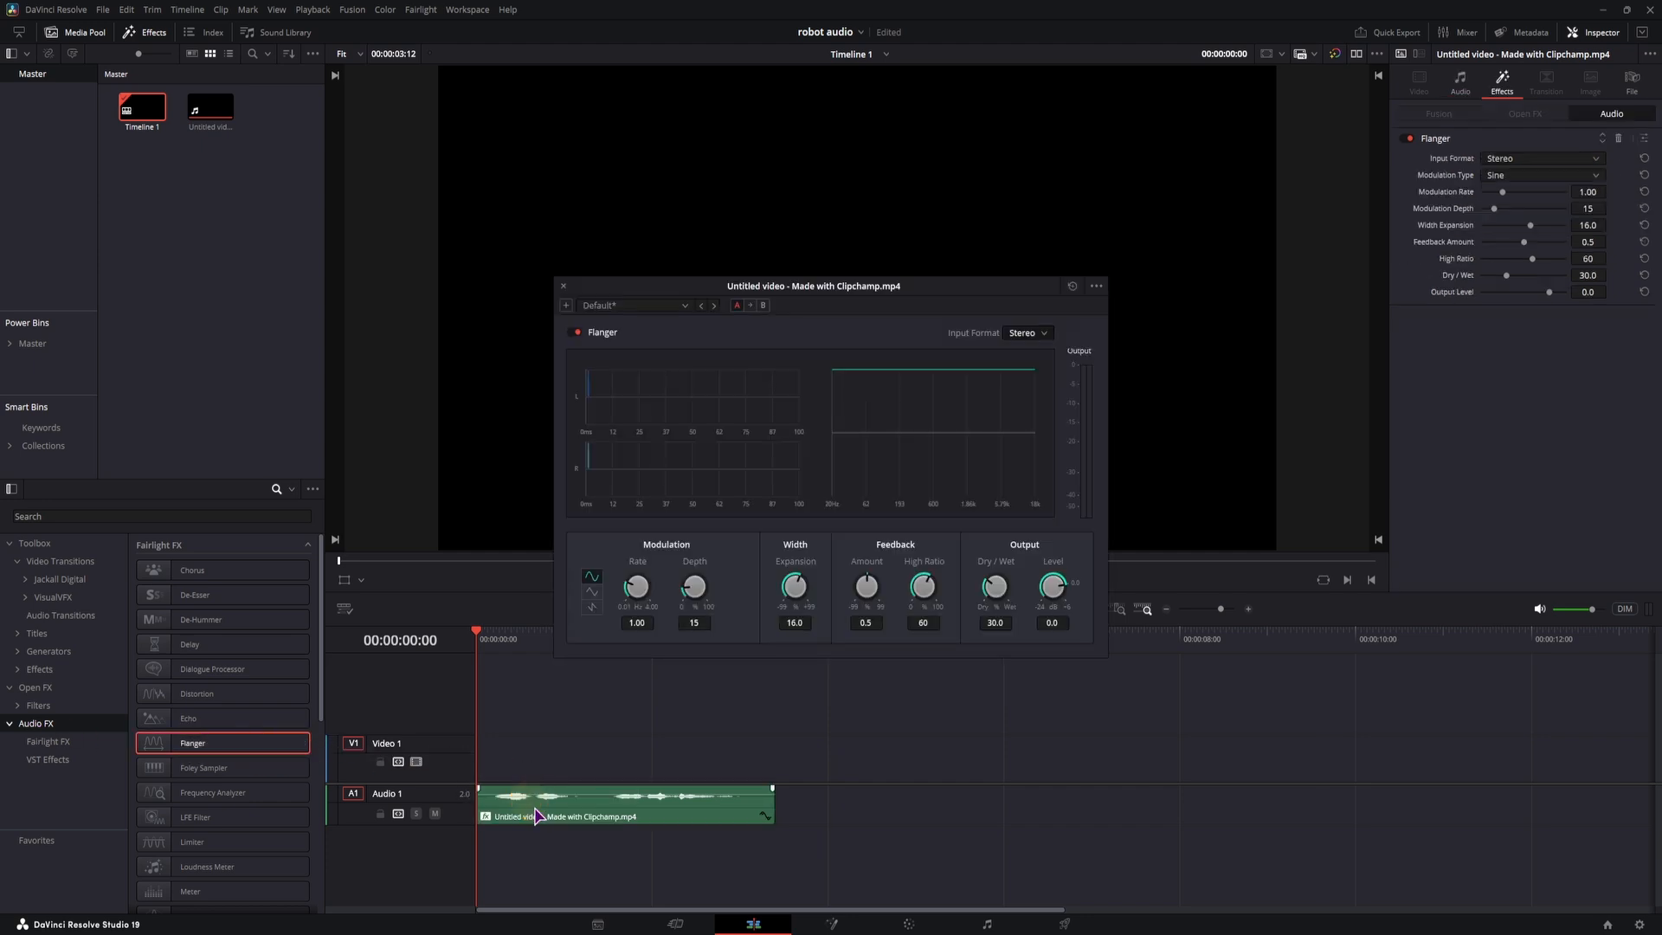
left_click(688, 306)
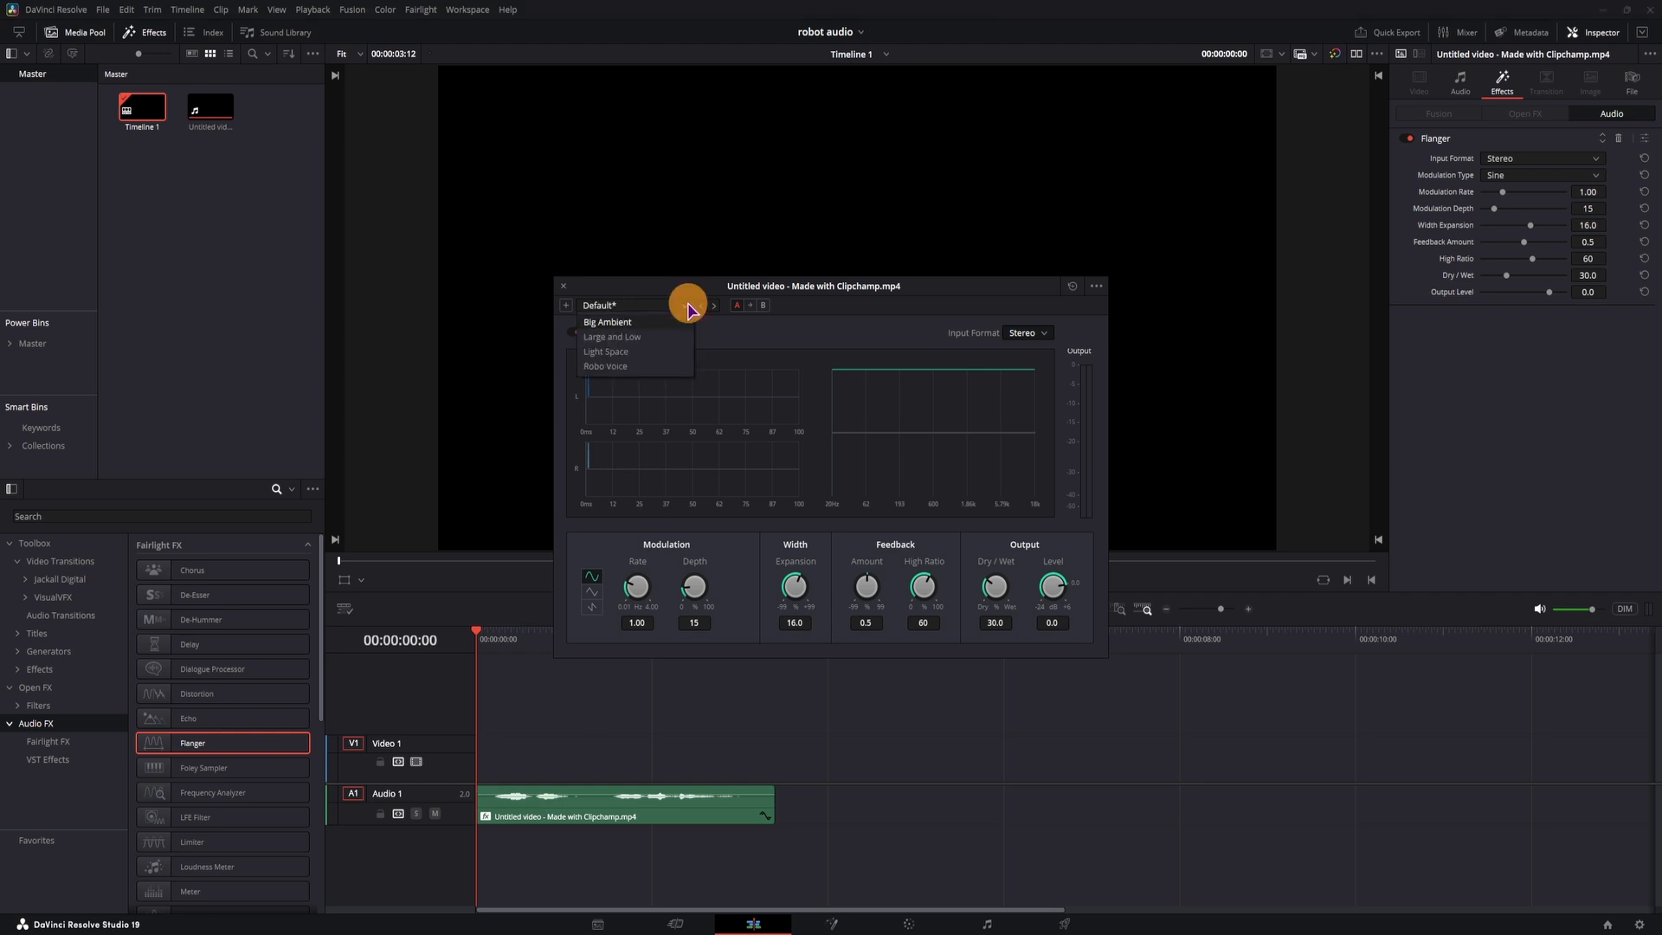
left_click(653, 368)
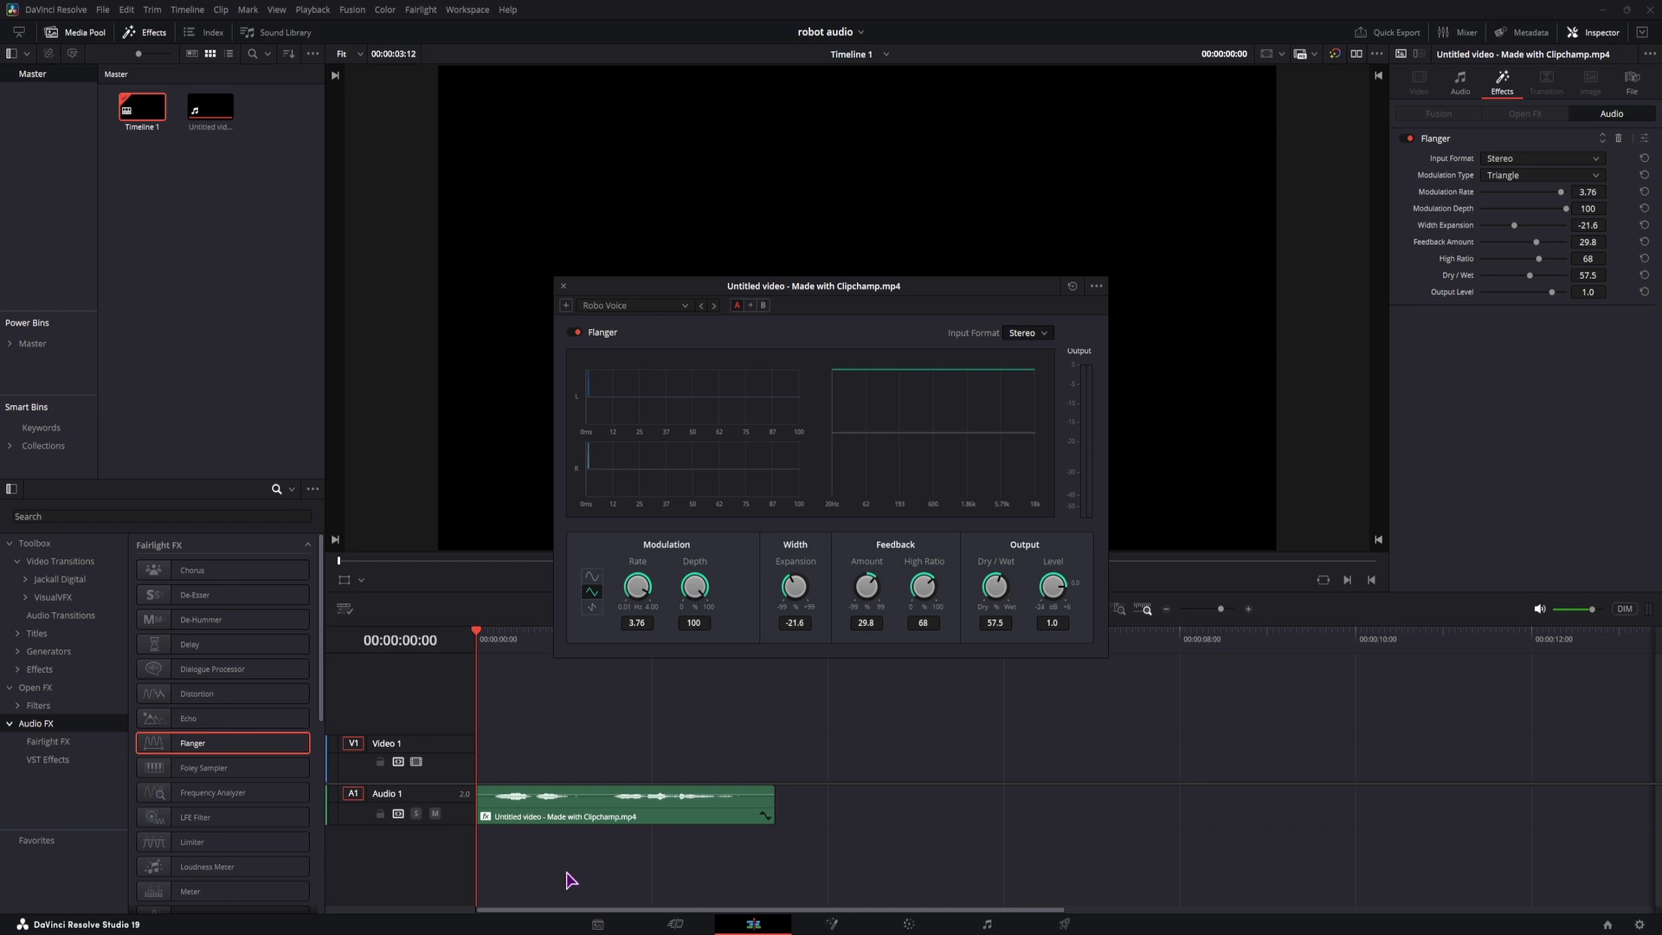
key("space")
left_click(472, 665)
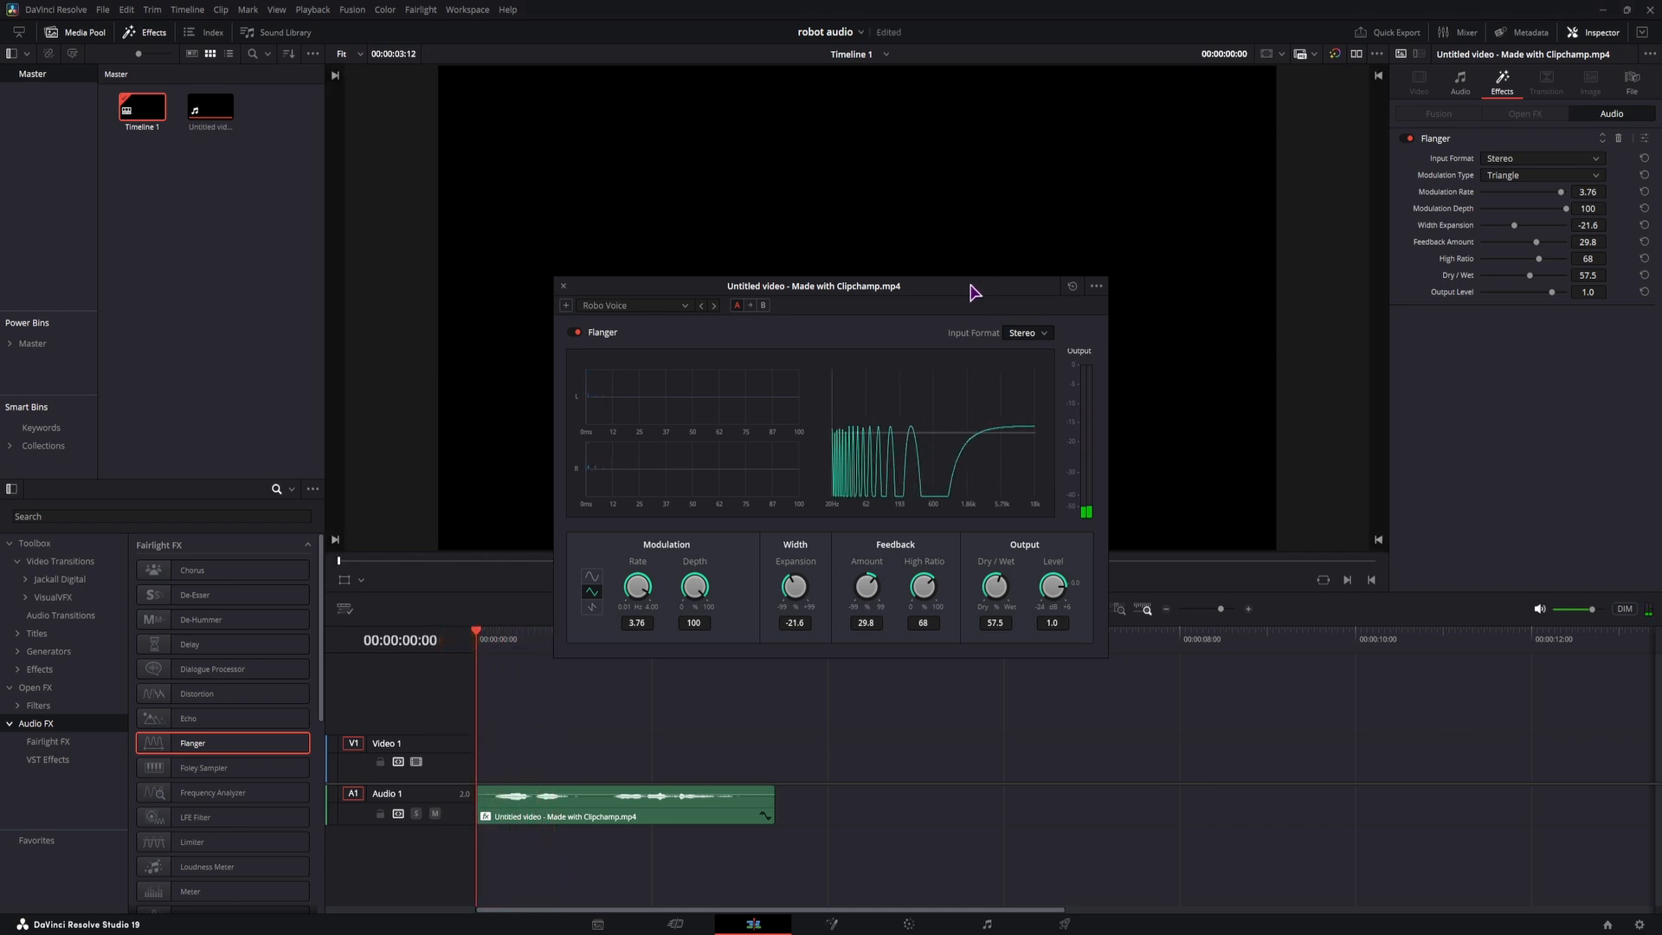
Mark a playback range from 00:00:00:00 to 00:00:03:12 over the speech clip and turn on loop playback.
left_click_drag(971, 292, 1002, 105)
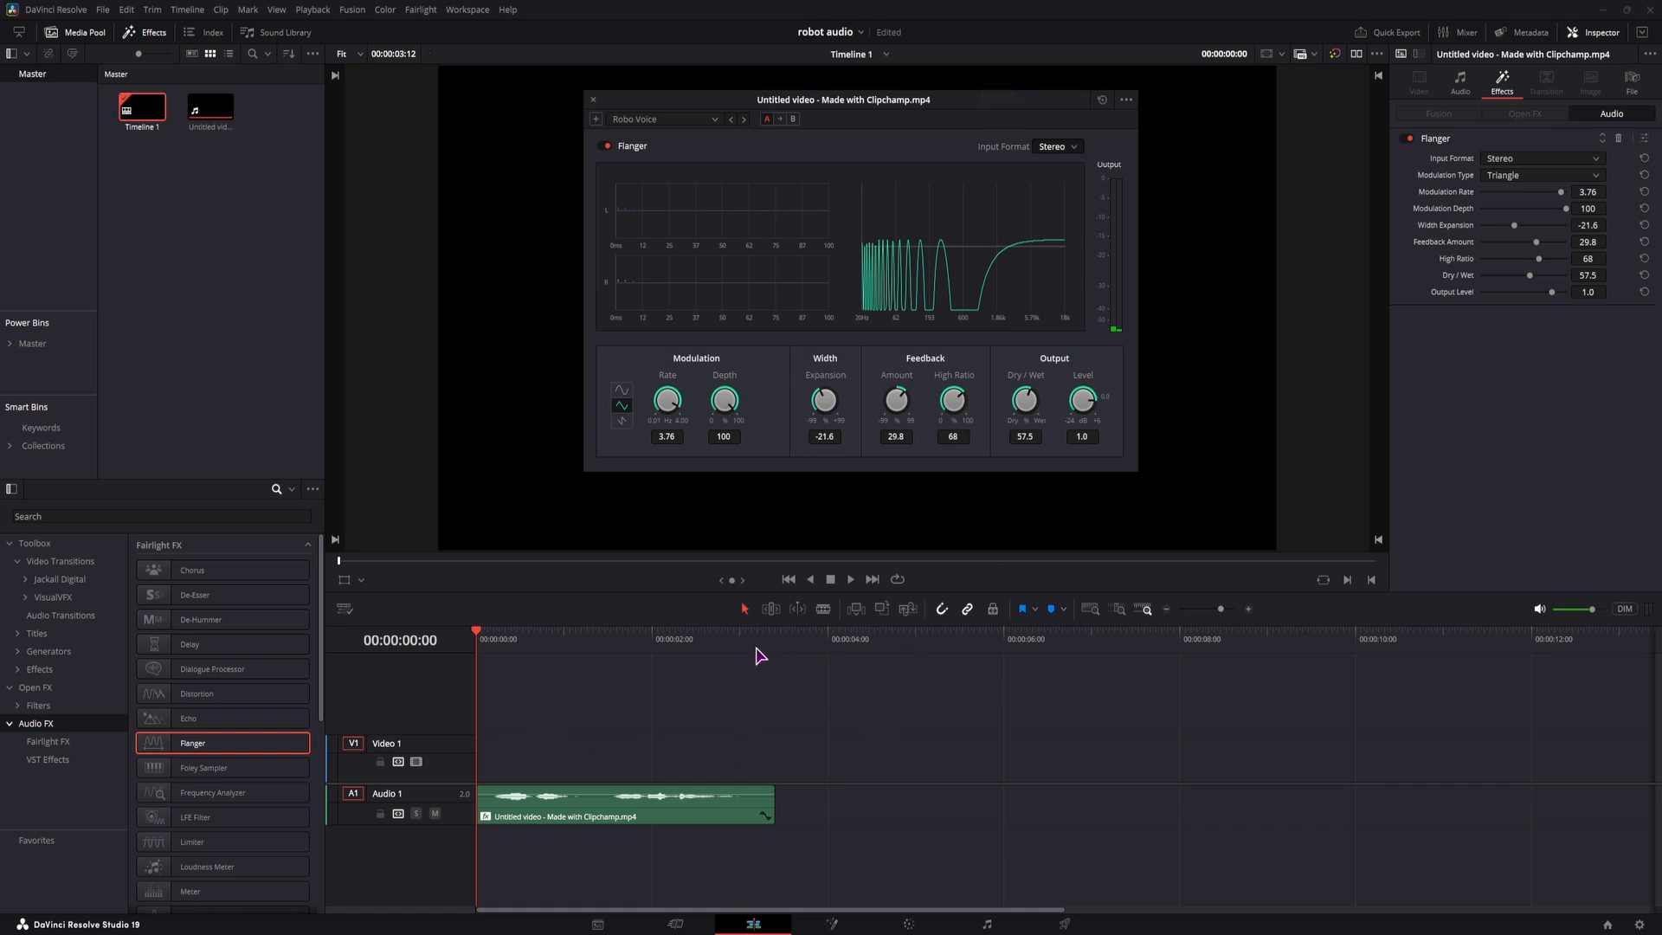
key("i")
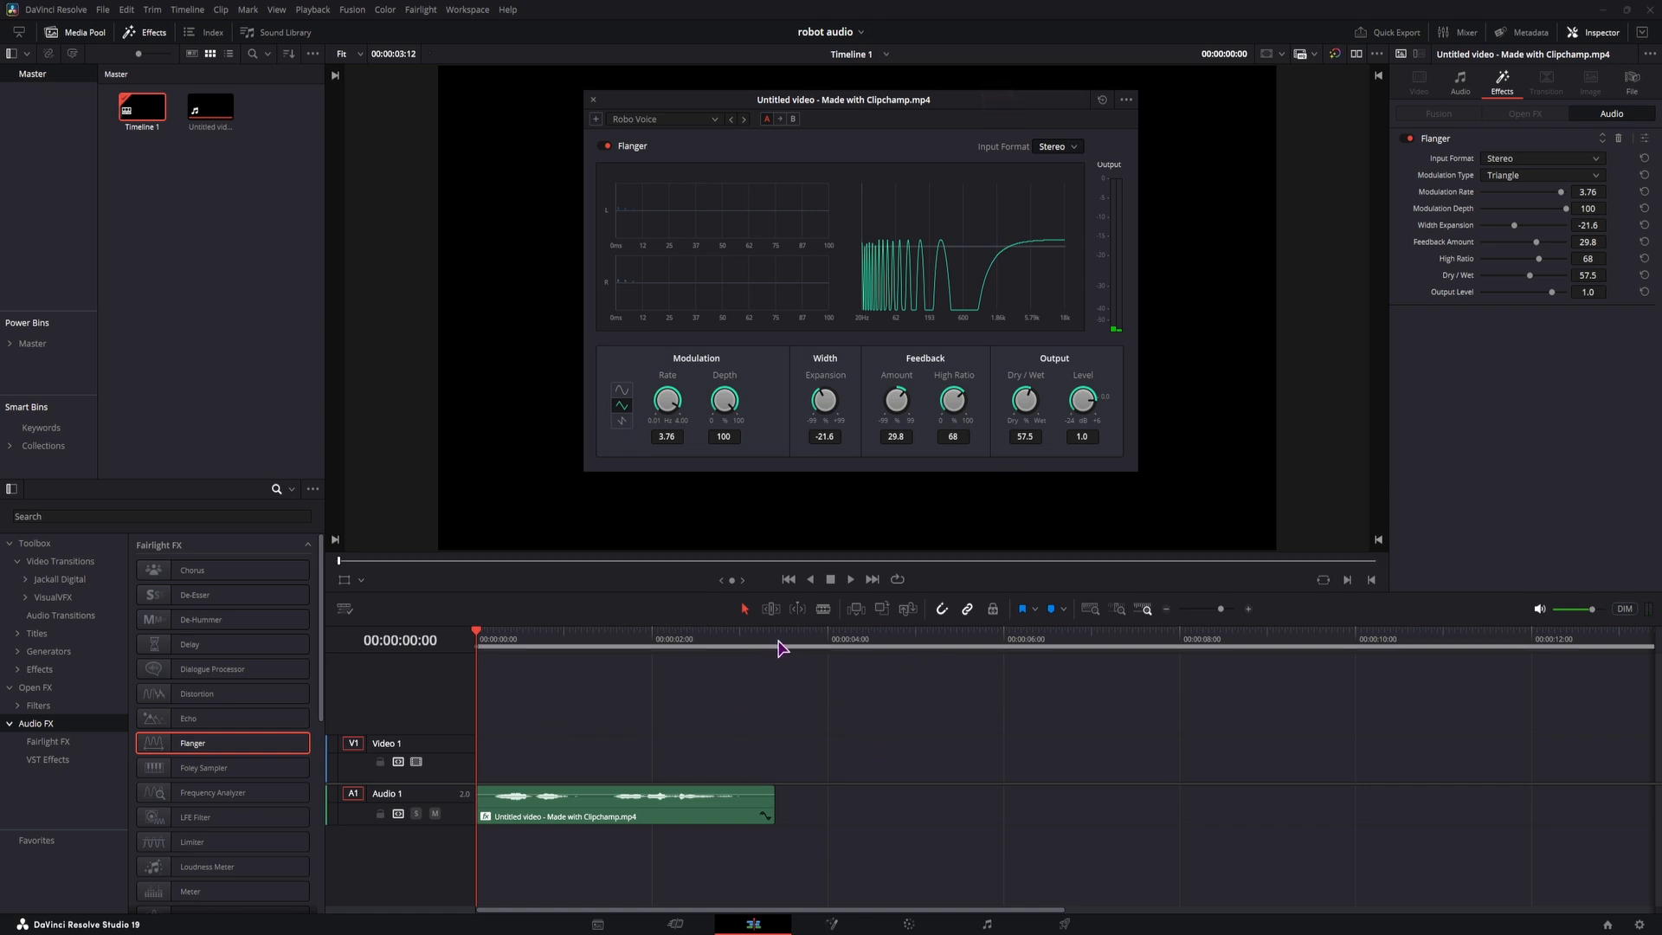
left_click(779, 646)
key("o")
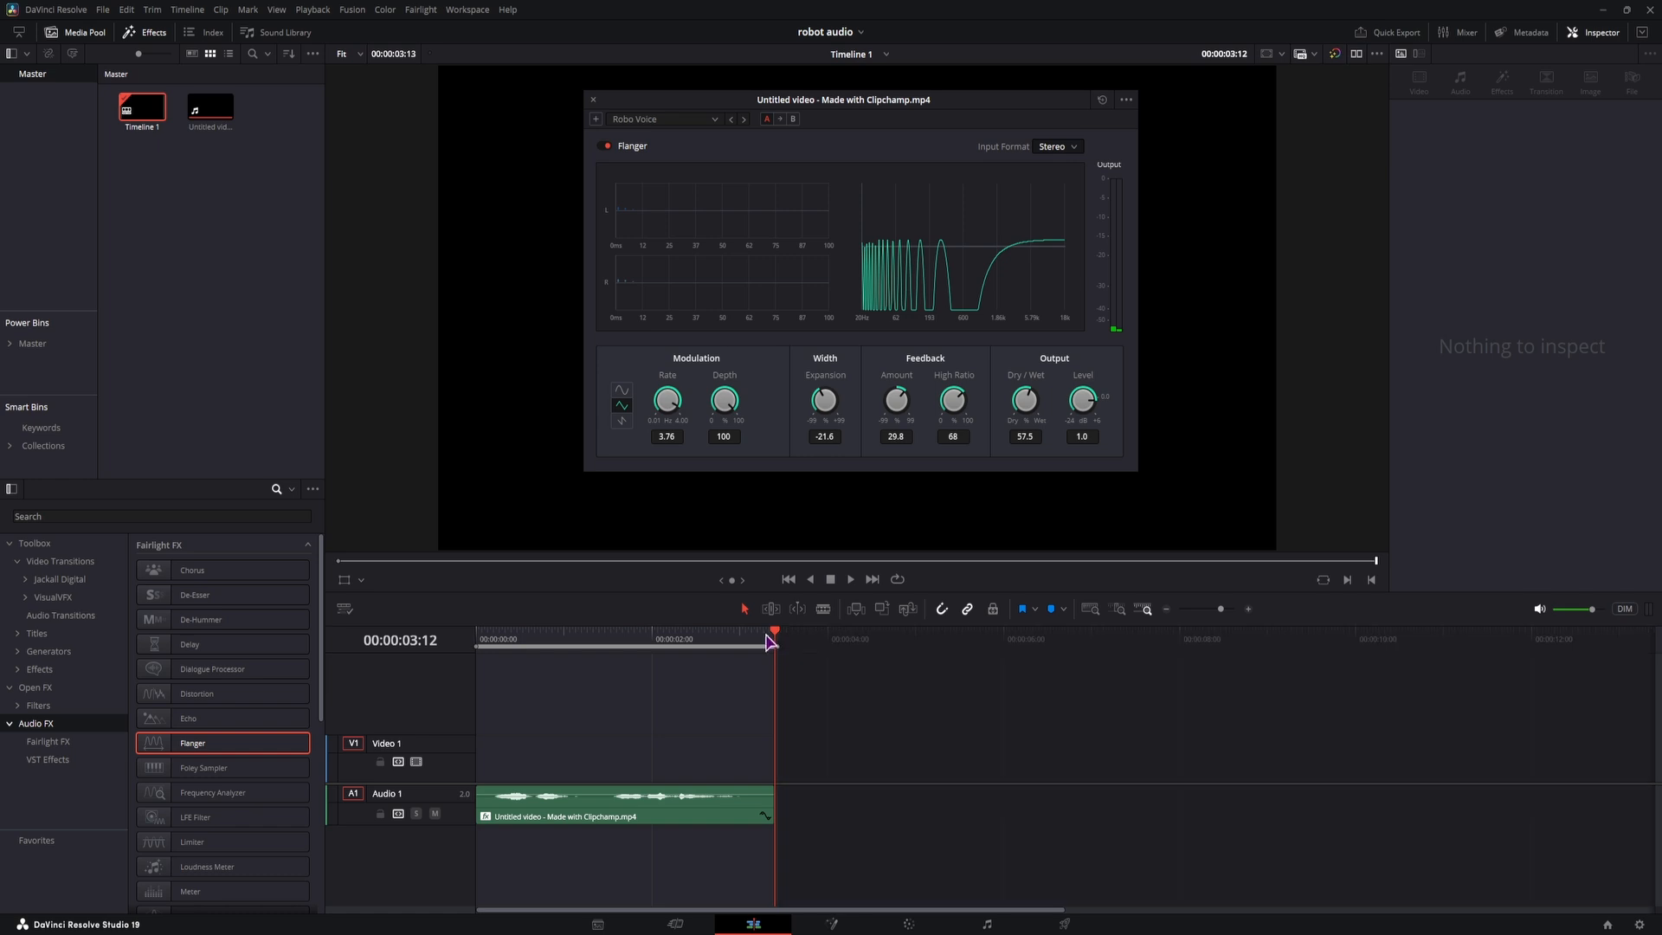
left_click(898, 579)
left_click(478, 641)
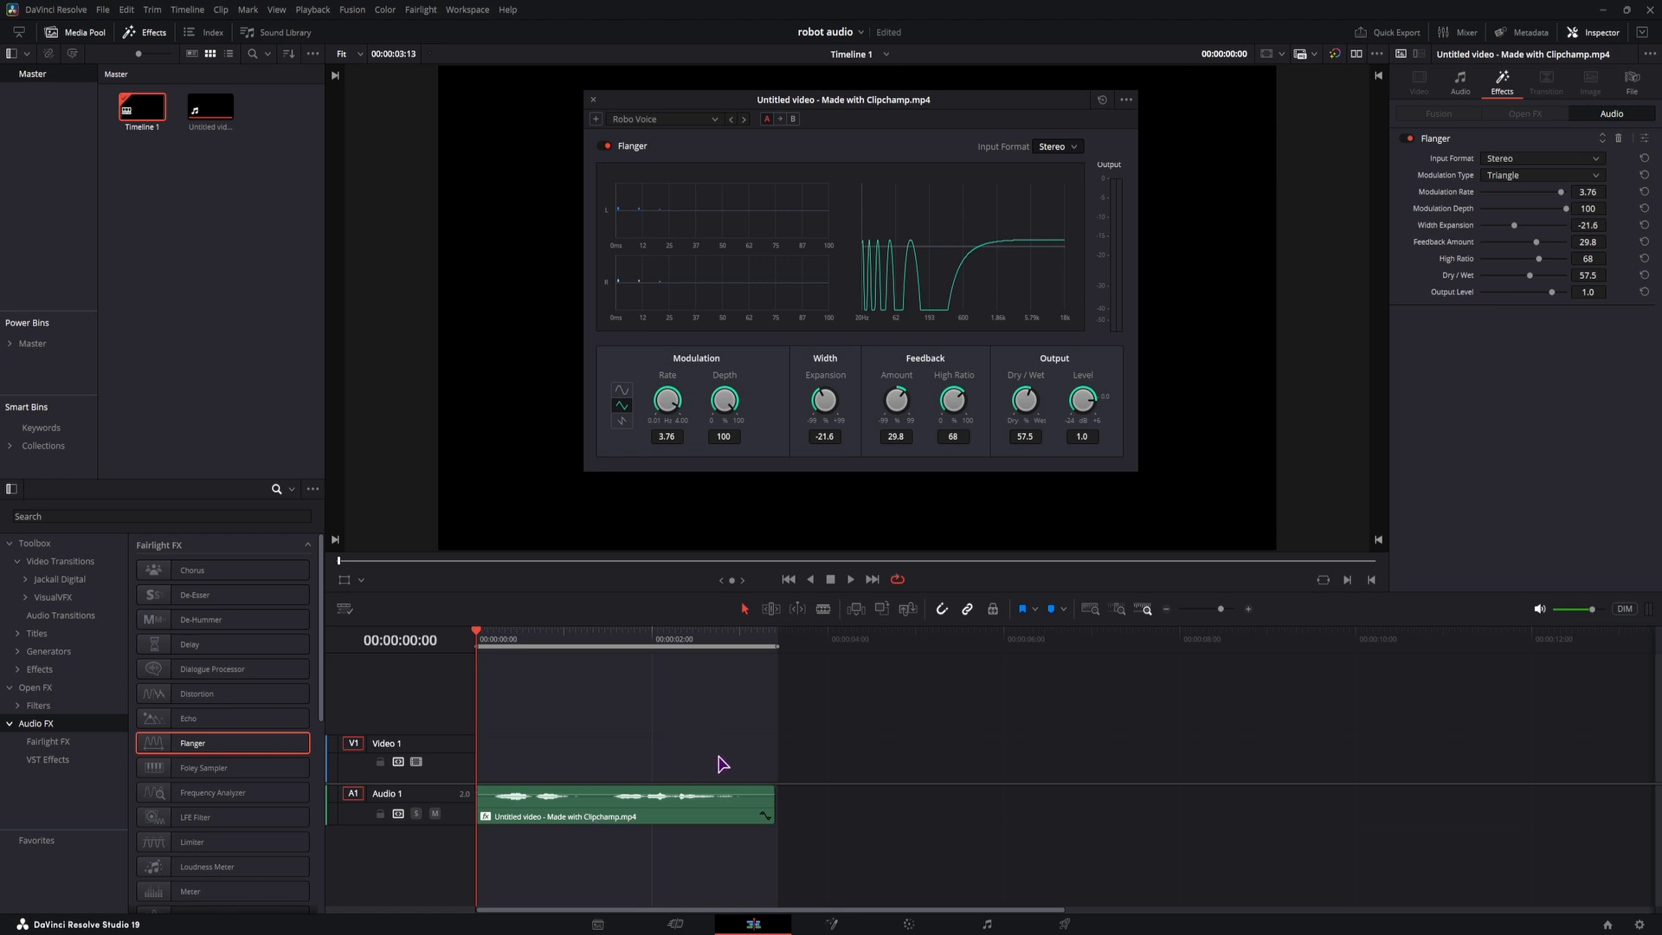
Set the Flanger's dry/wet mix to 35.8, trying 0.0 and 100.0 and playing the looped clip to compare.
key("space")
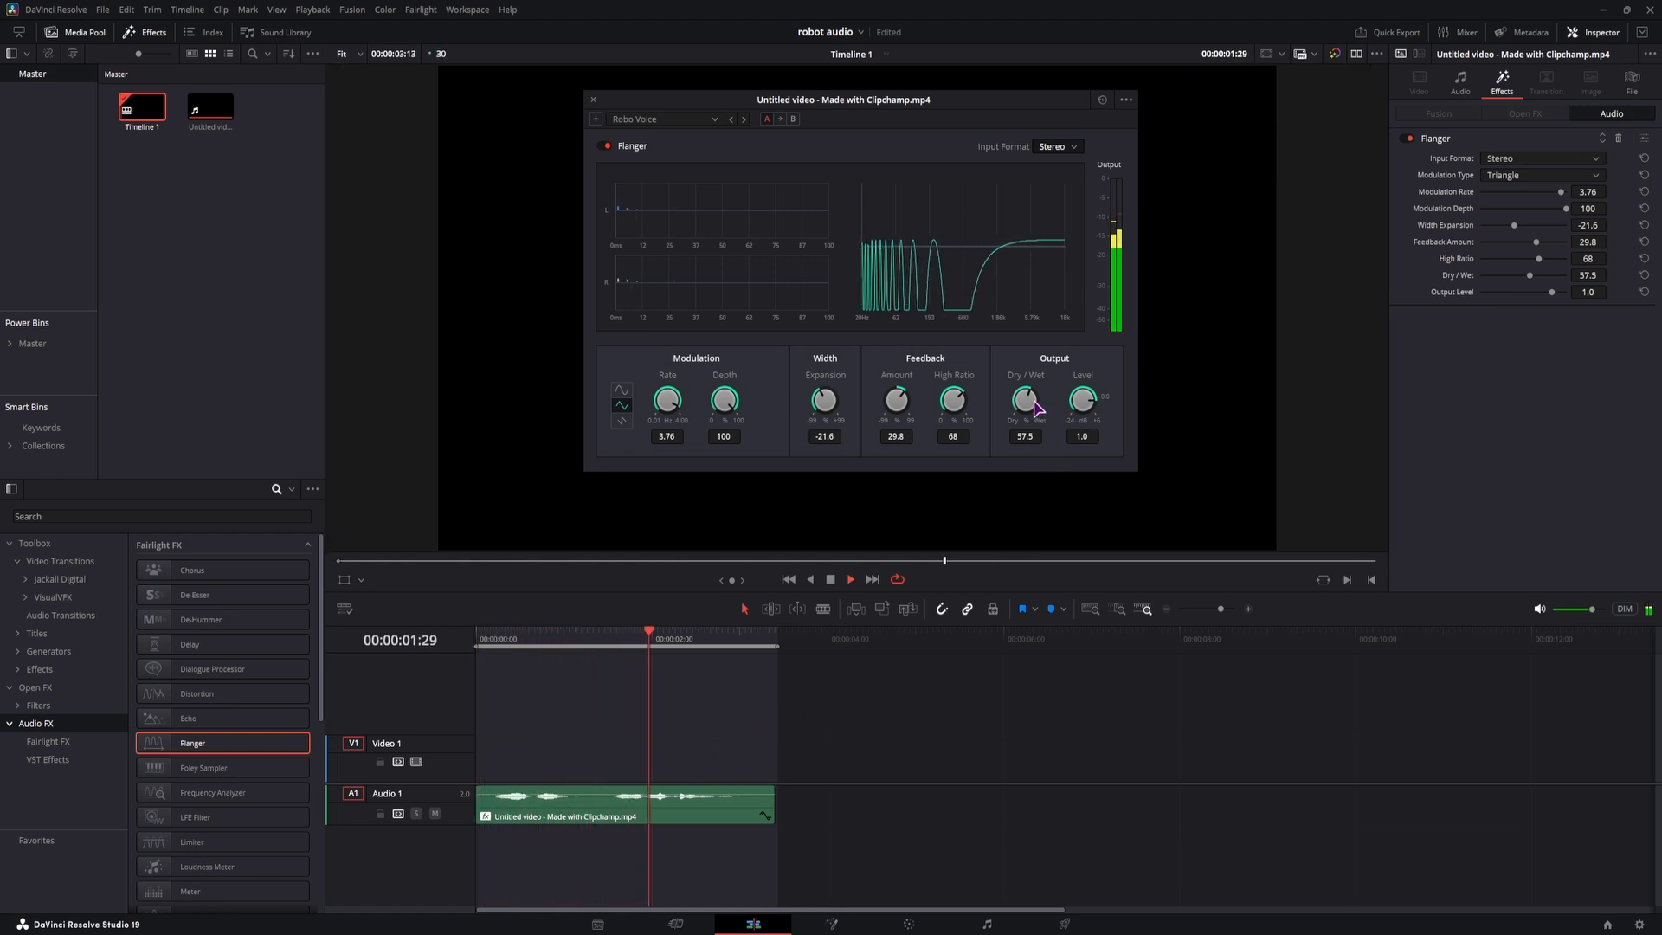
left_click_drag(1036, 409, 1178, 435)
left_click_drag(1039, 415, 823, 483)
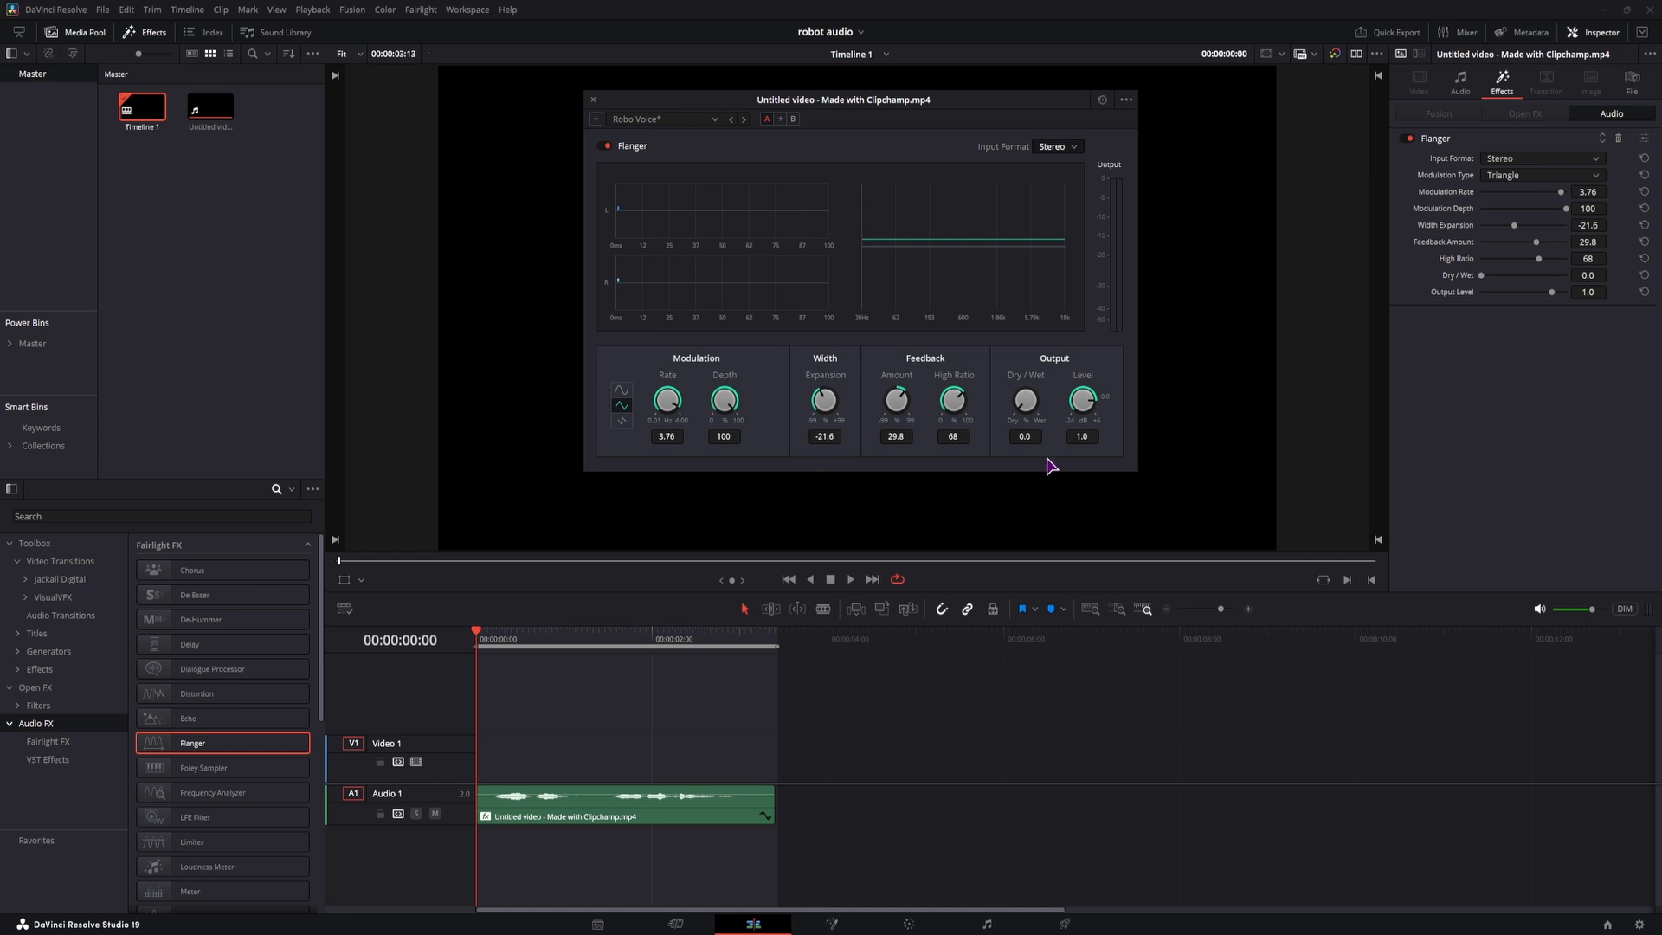
left_click_drag(1025, 401, 1340, 487)
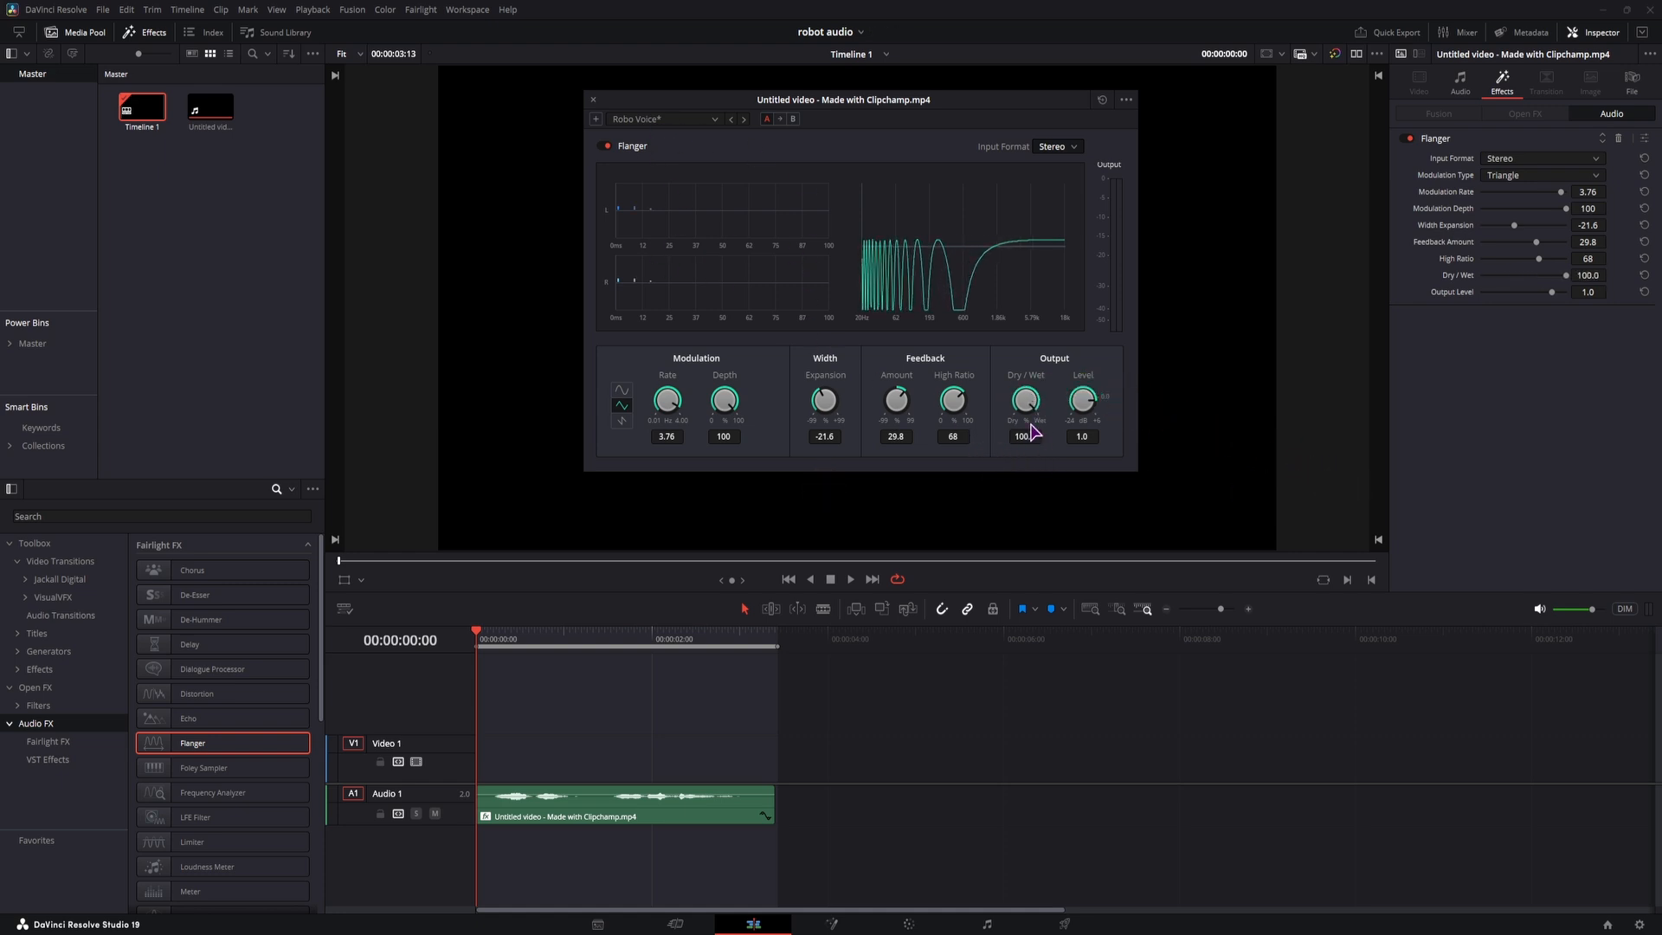
left_click_drag(1025, 399, 966, 407)
key("space")
key("space")
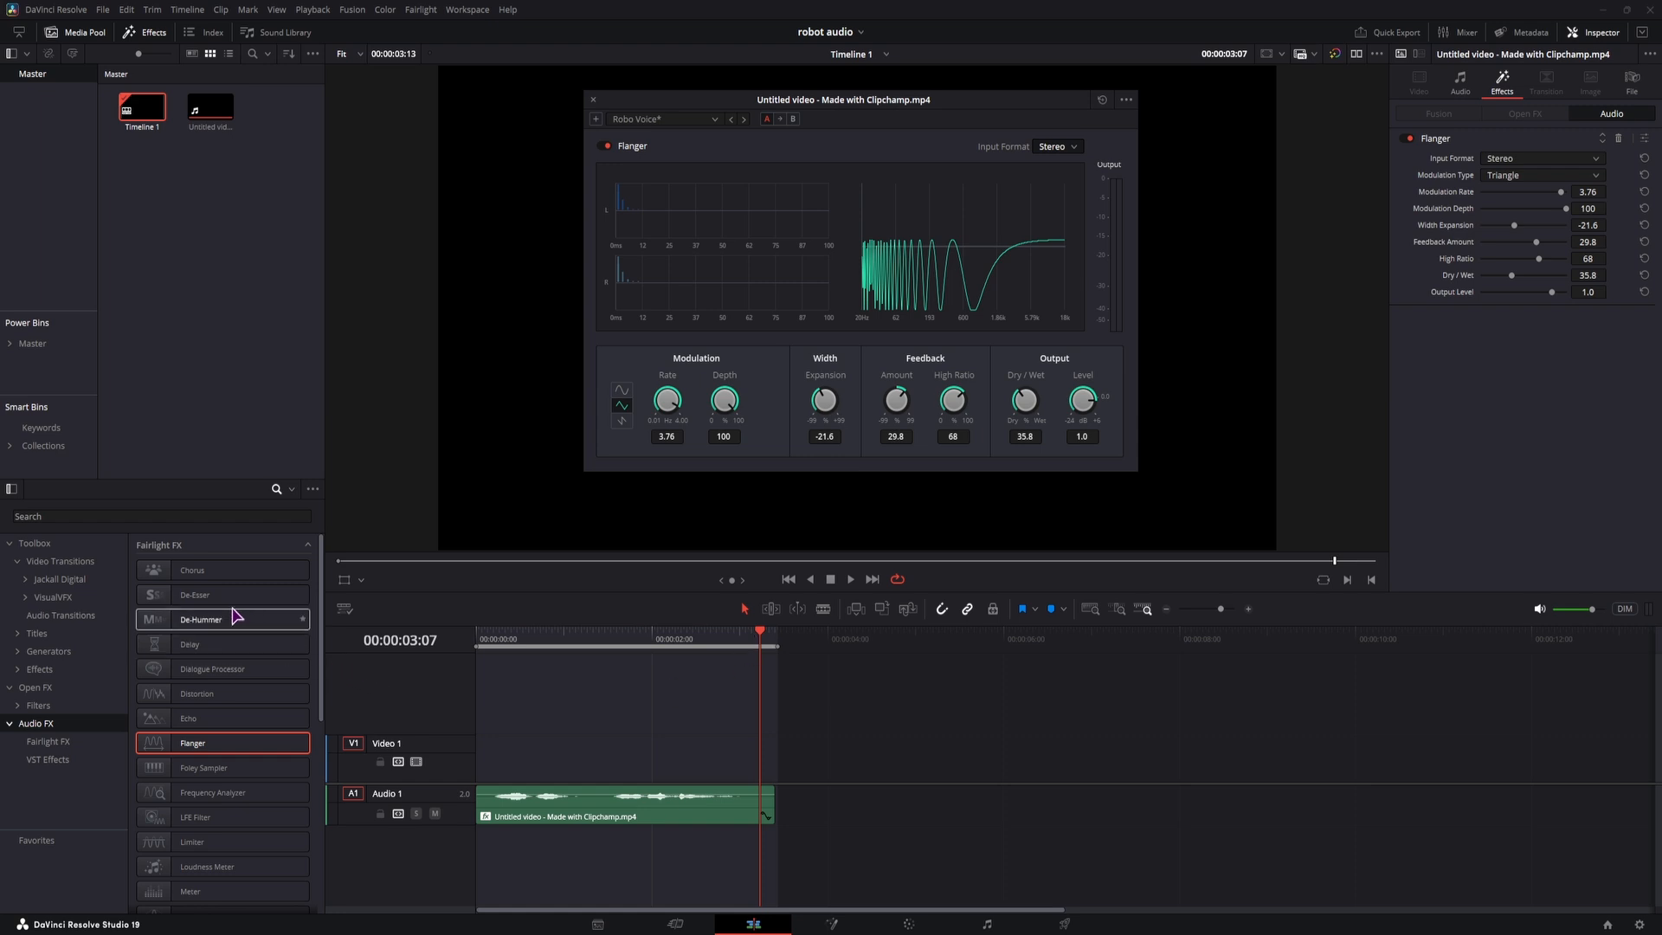
Add the Distortion audio effect to the speech clip with the Fuzz Face preset and play it.
left_click_drag(188, 698, 573, 805)
left_click(331, 116)
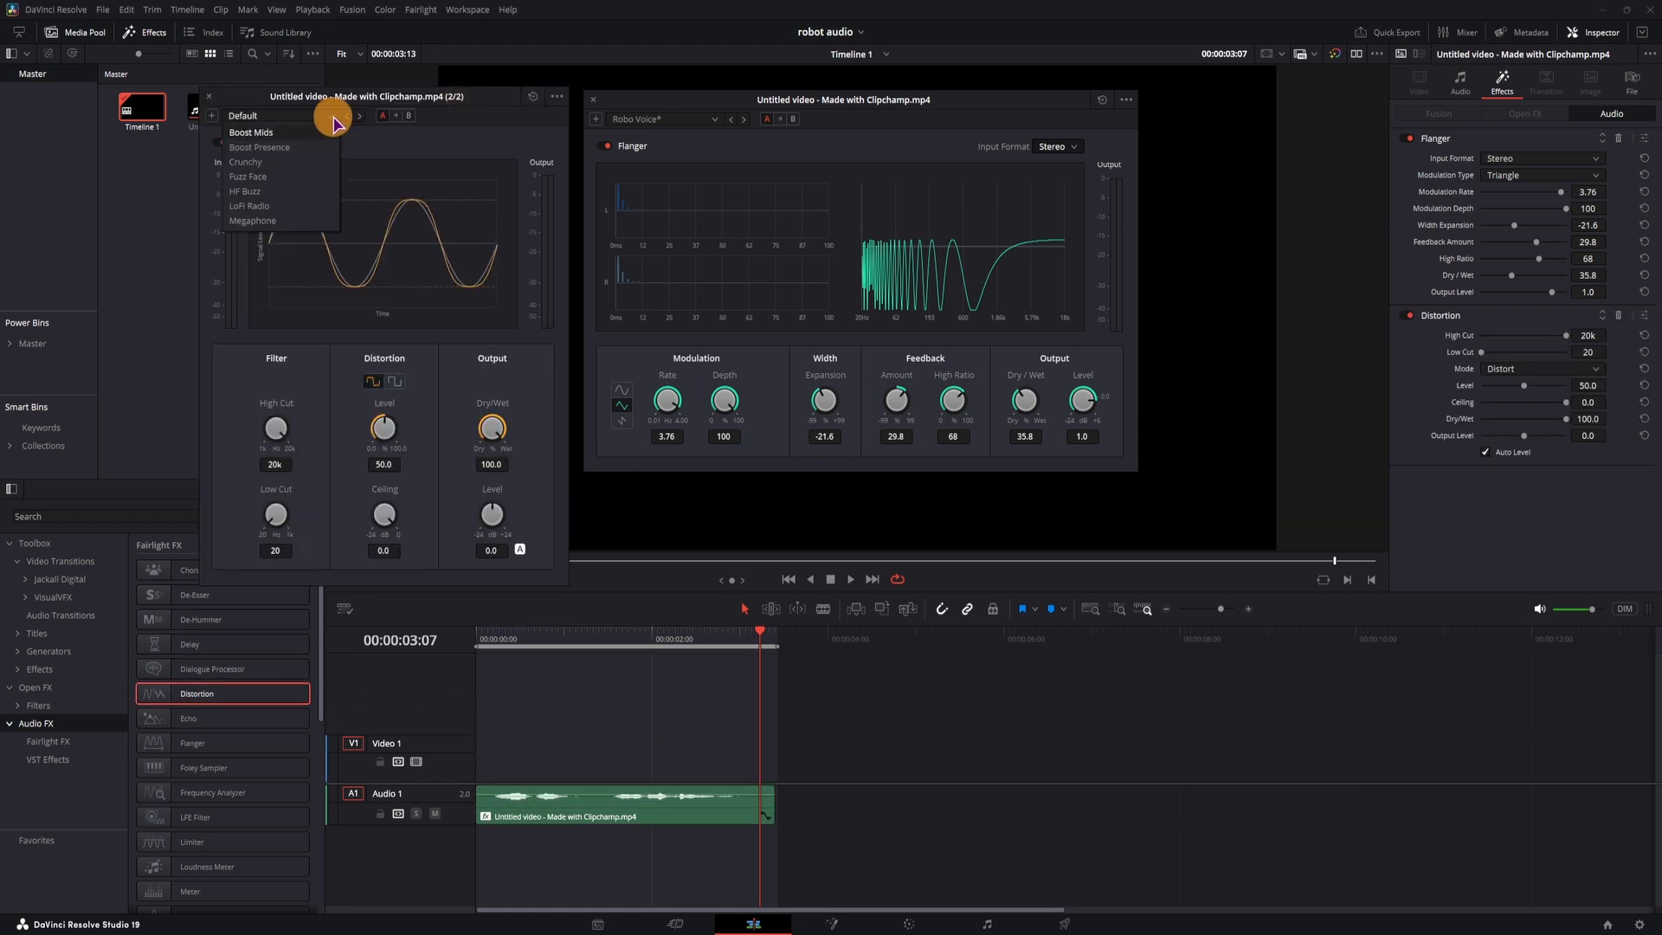
left_click(296, 179)
key("space")
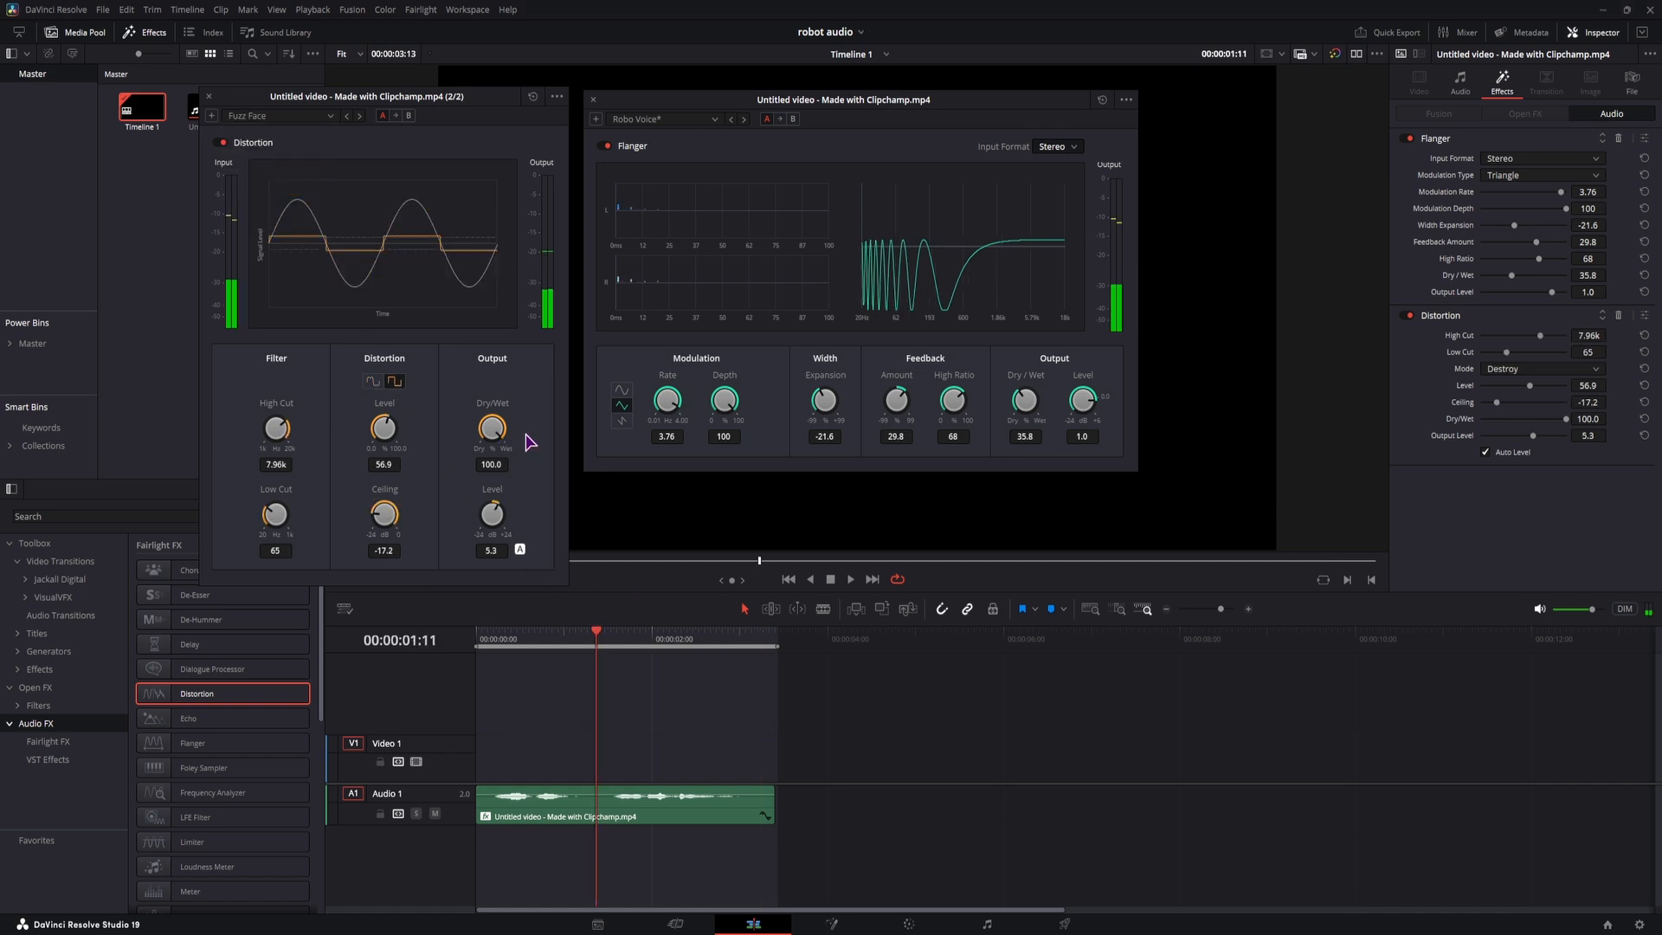
Lower the Distortion effect's dry/wet mix to 17.8, trying 32.5 first and listening to the clip.
left_click_drag(490, 433, 309, 447)
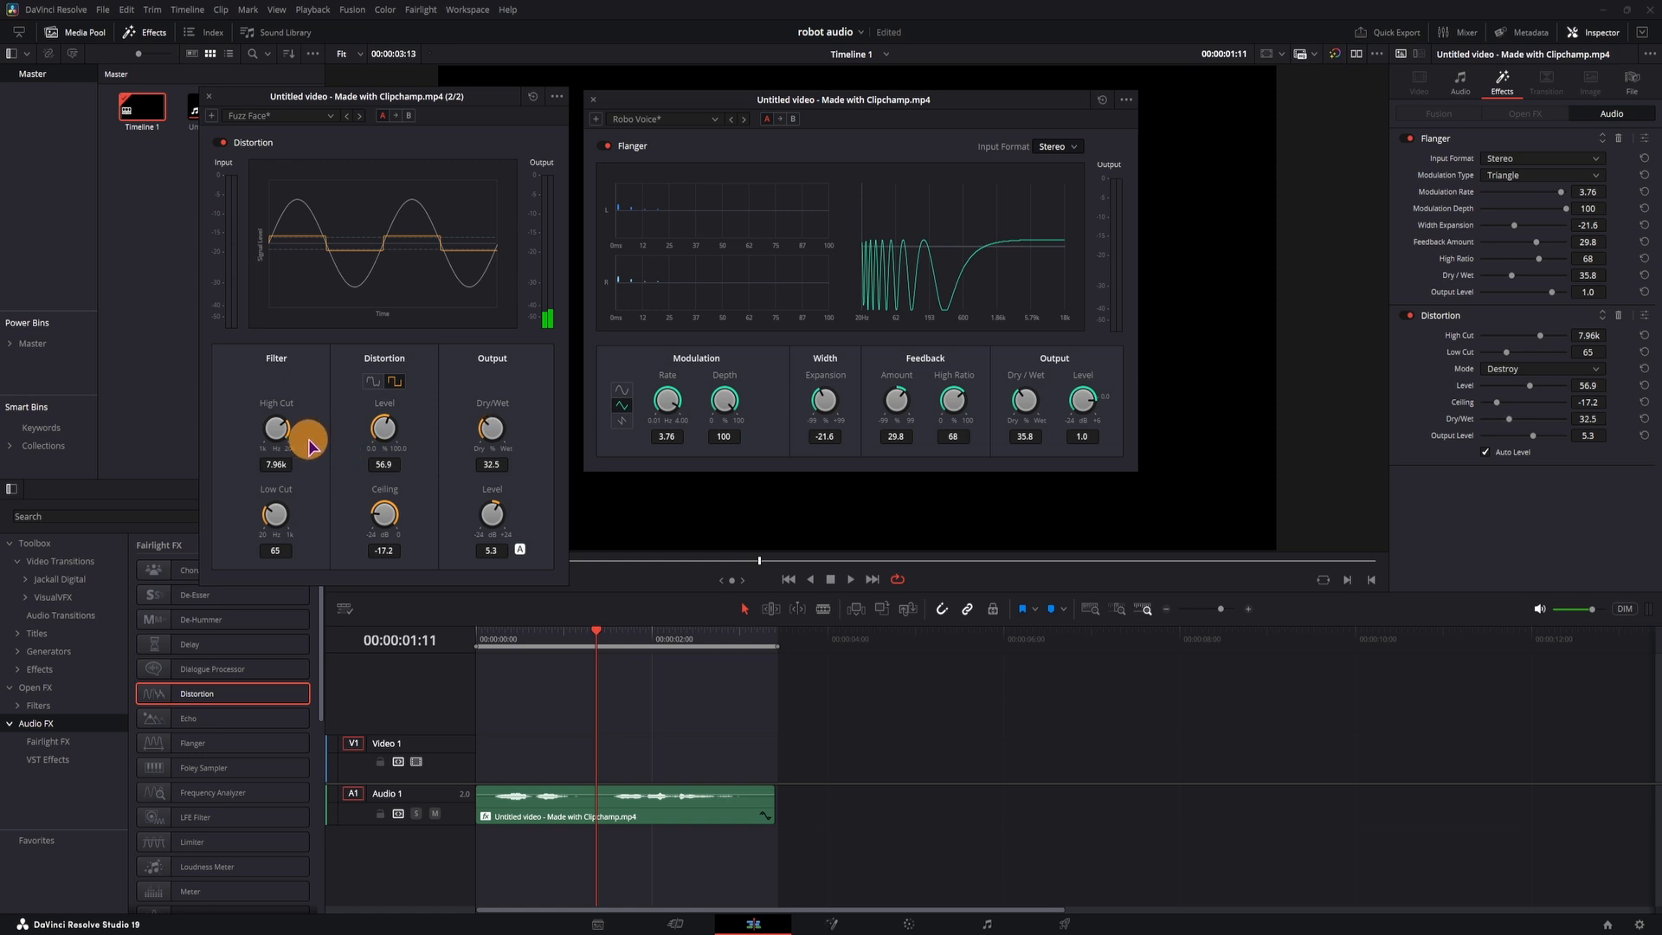
left_click(483, 638)
key("space")
left_click_drag(487, 432, 451, 448)
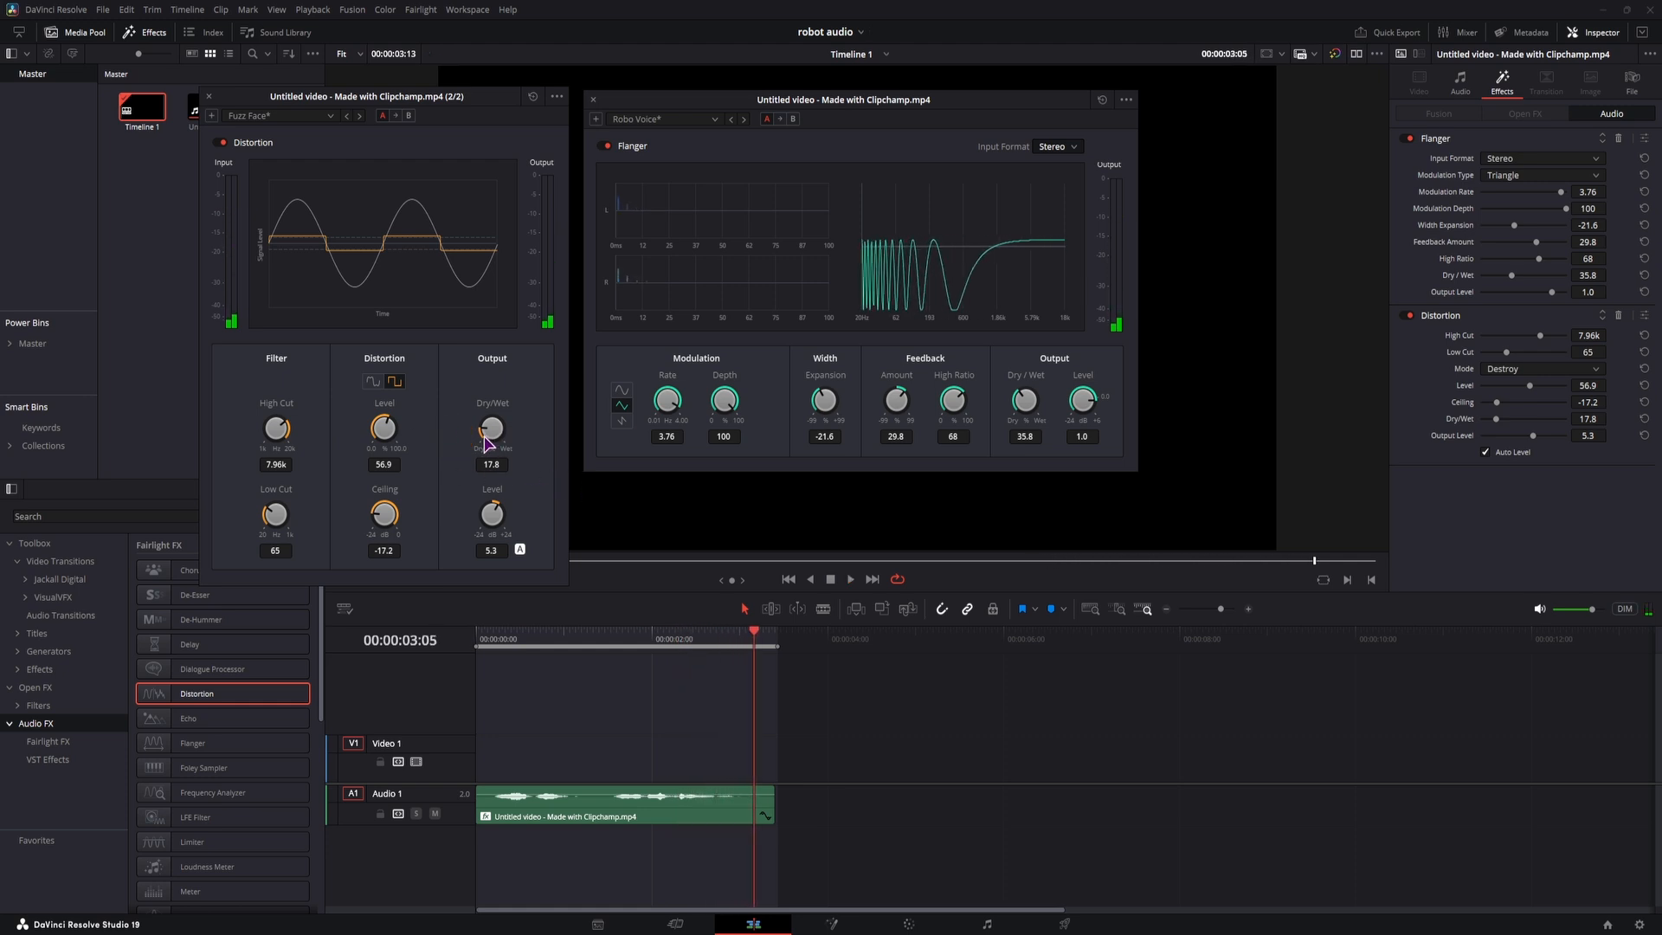
Add the Modulation audio effect to the speech clip.
scroll(292, 727, "down", 2)
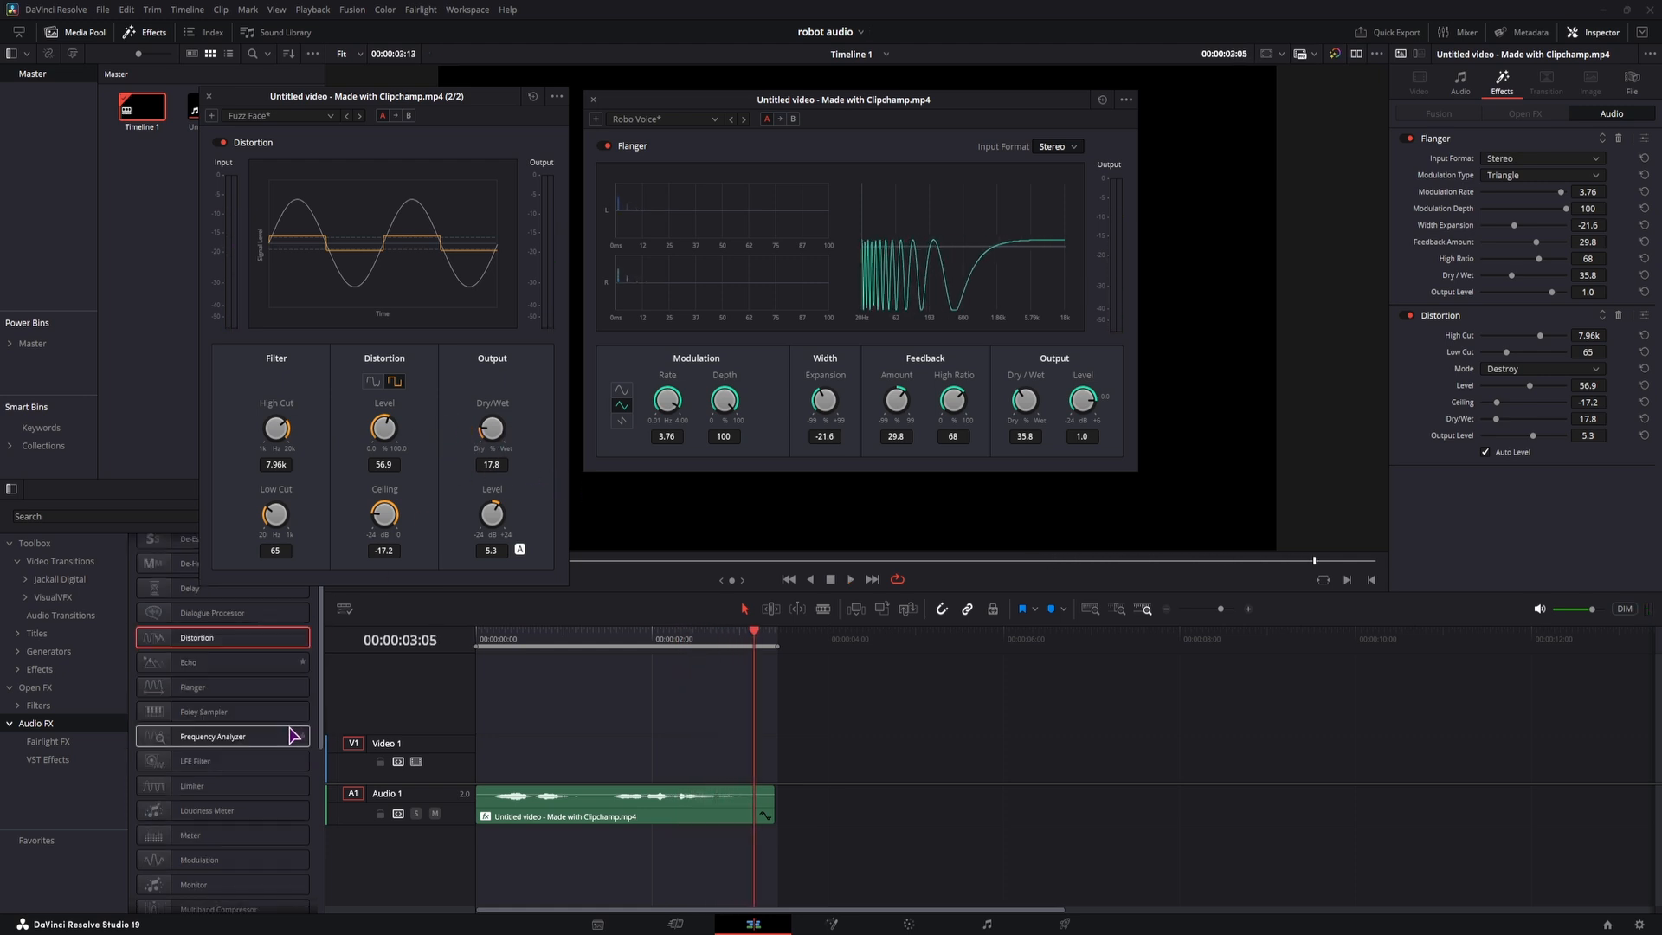
scroll(288, 729, "down", 2)
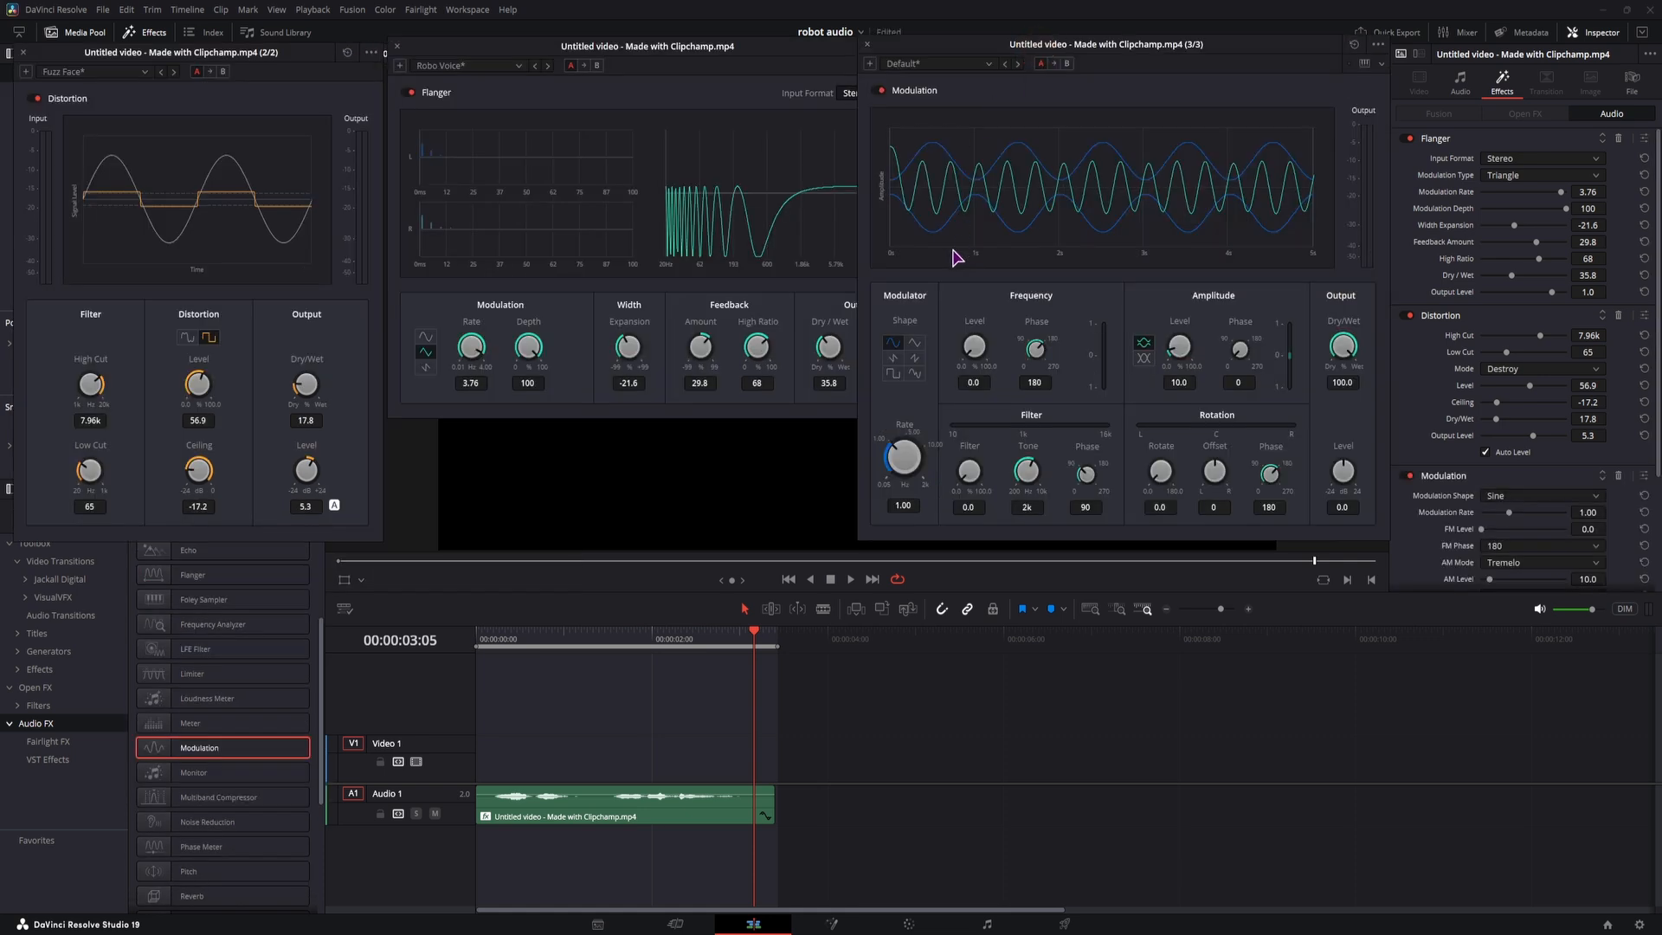
Try the different modulator waveform shapes in the Modulation effect and return to Sine.
left_click(910, 345)
left_click(896, 359)
left_click(910, 359)
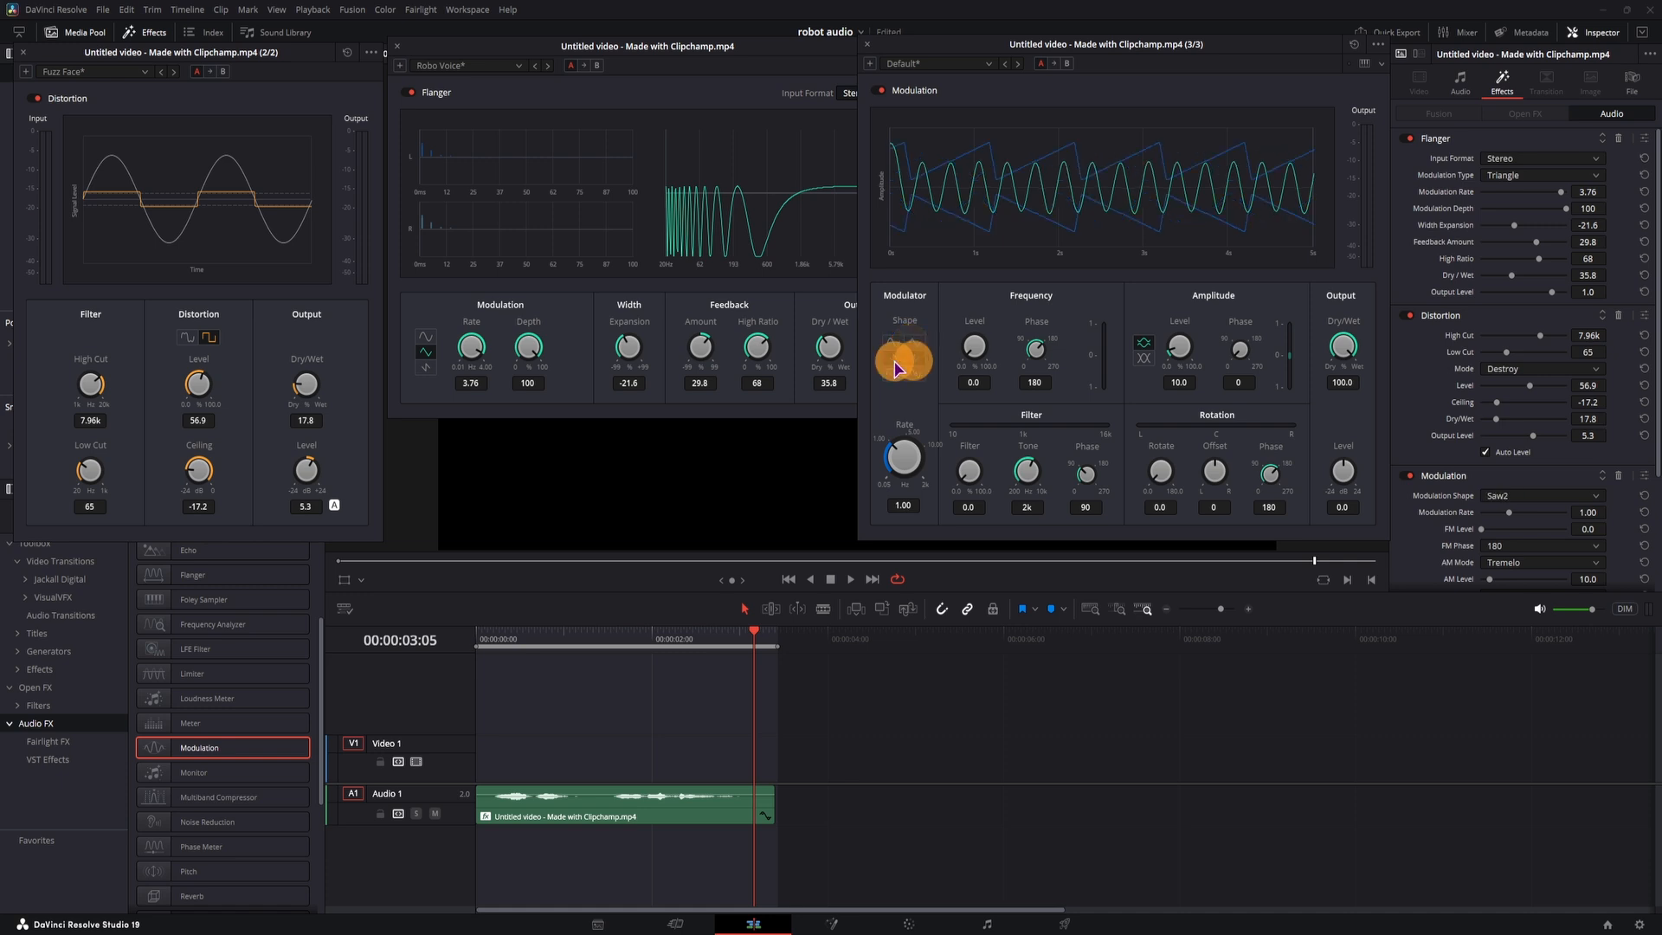
left_click(897, 374)
left_click(909, 375)
left_click(895, 360)
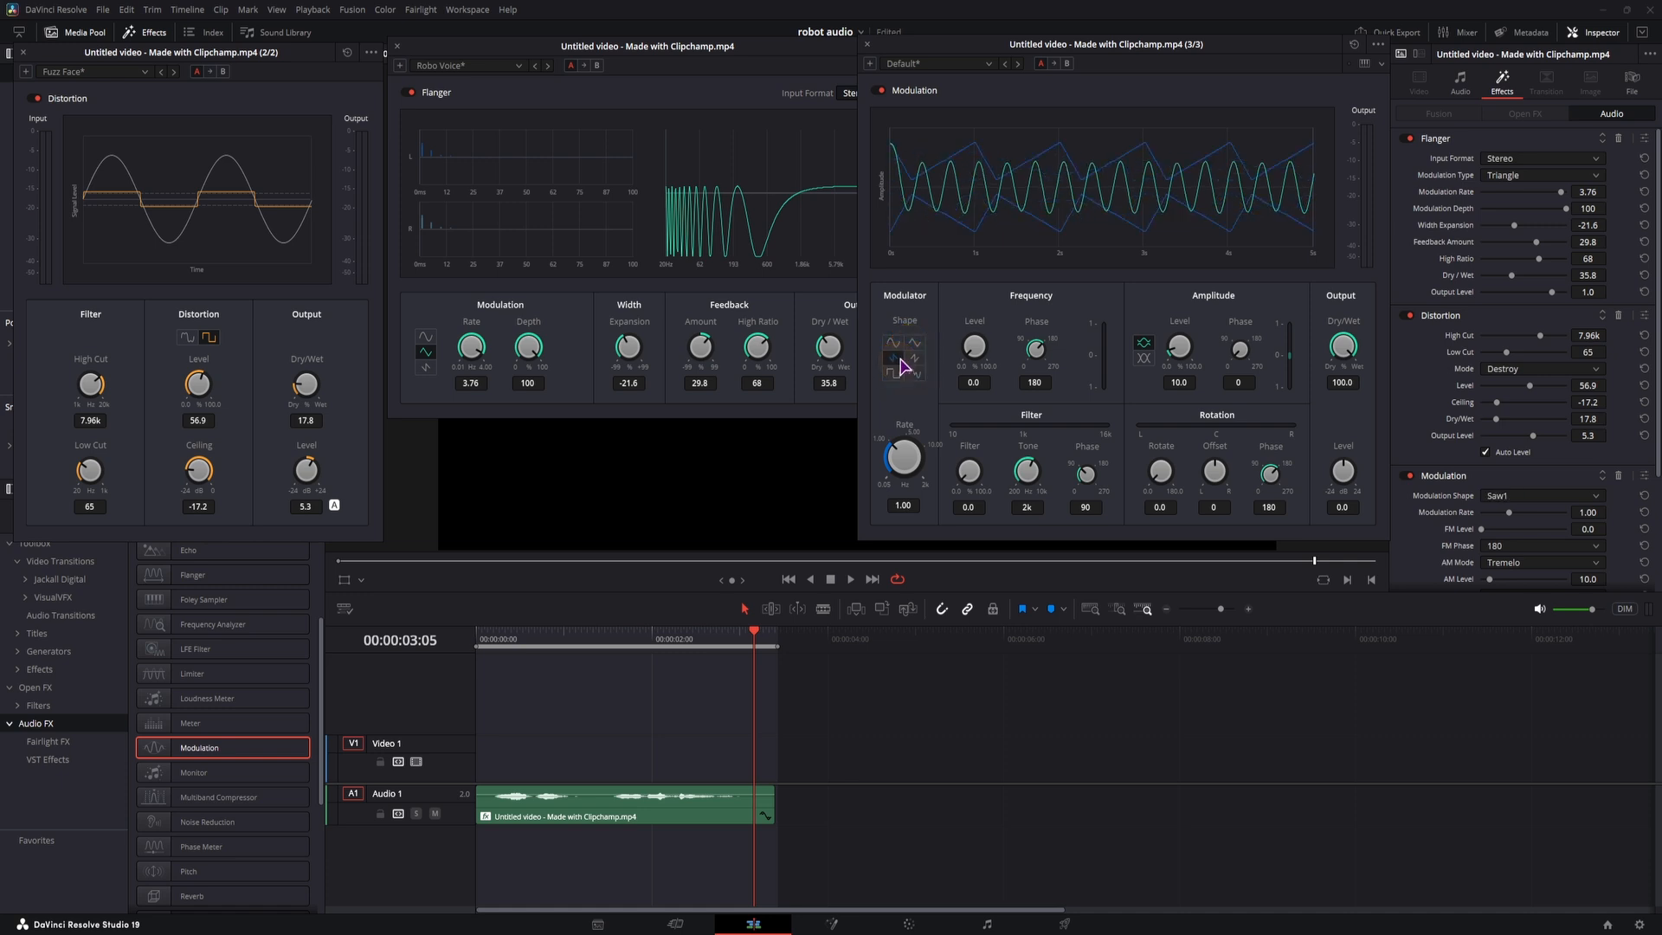
left_click(892, 343)
Play the clip and try the Saw1 modulator shape with a rate of 7.52 in the Modulation effect.
key("space")
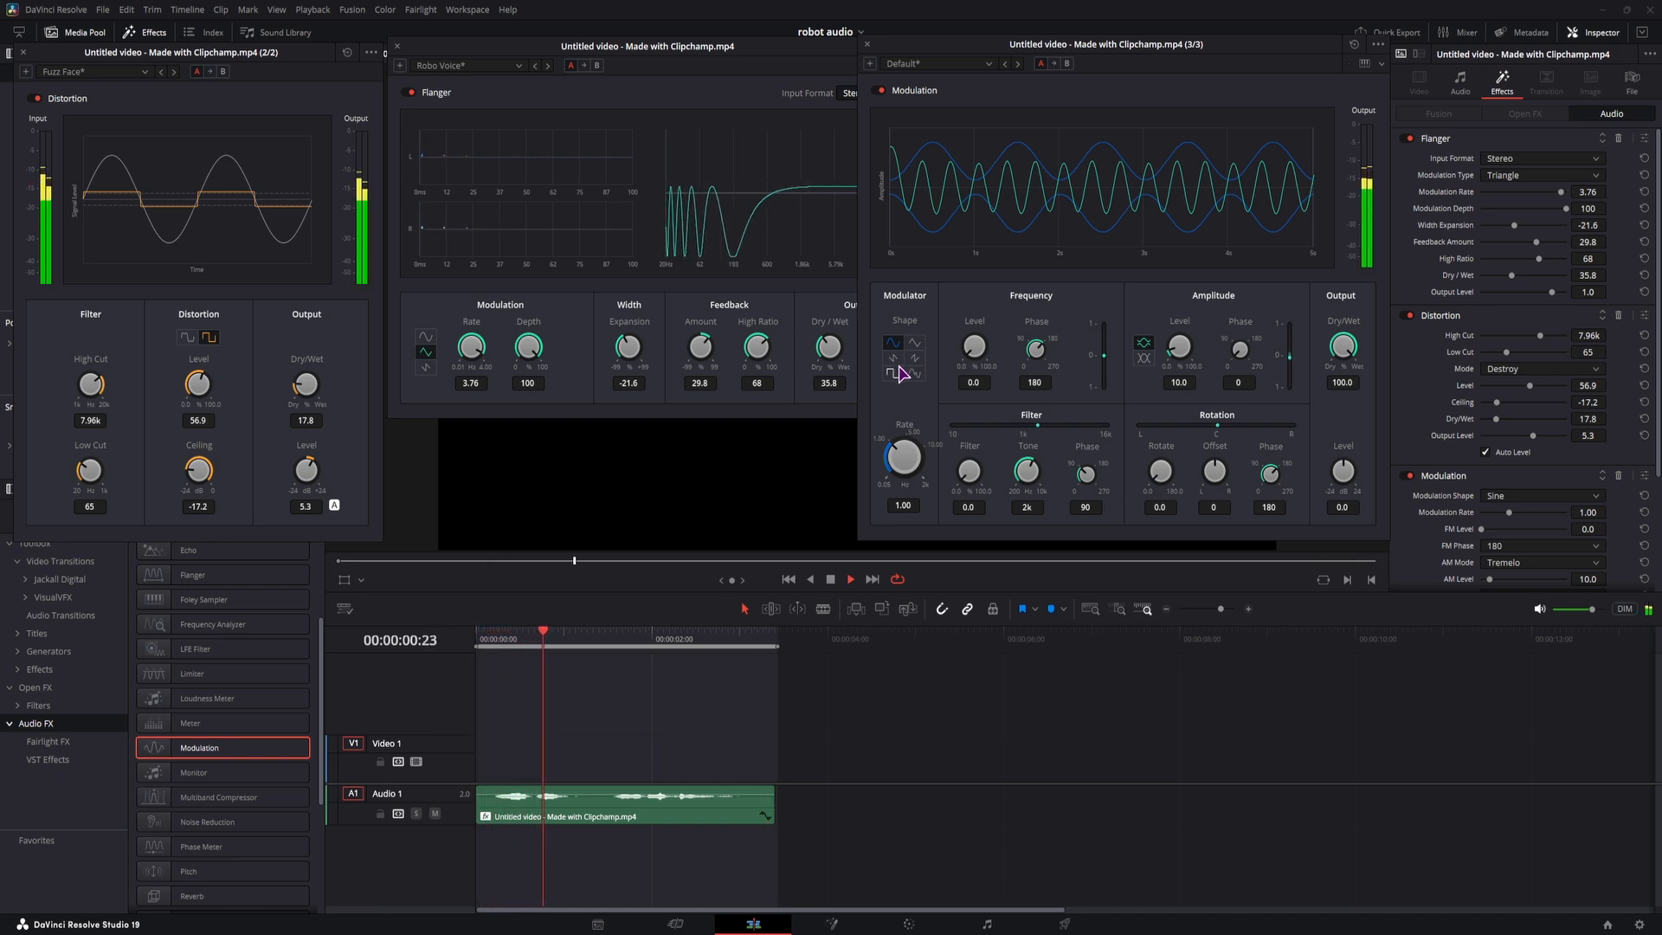
left_click(896, 359)
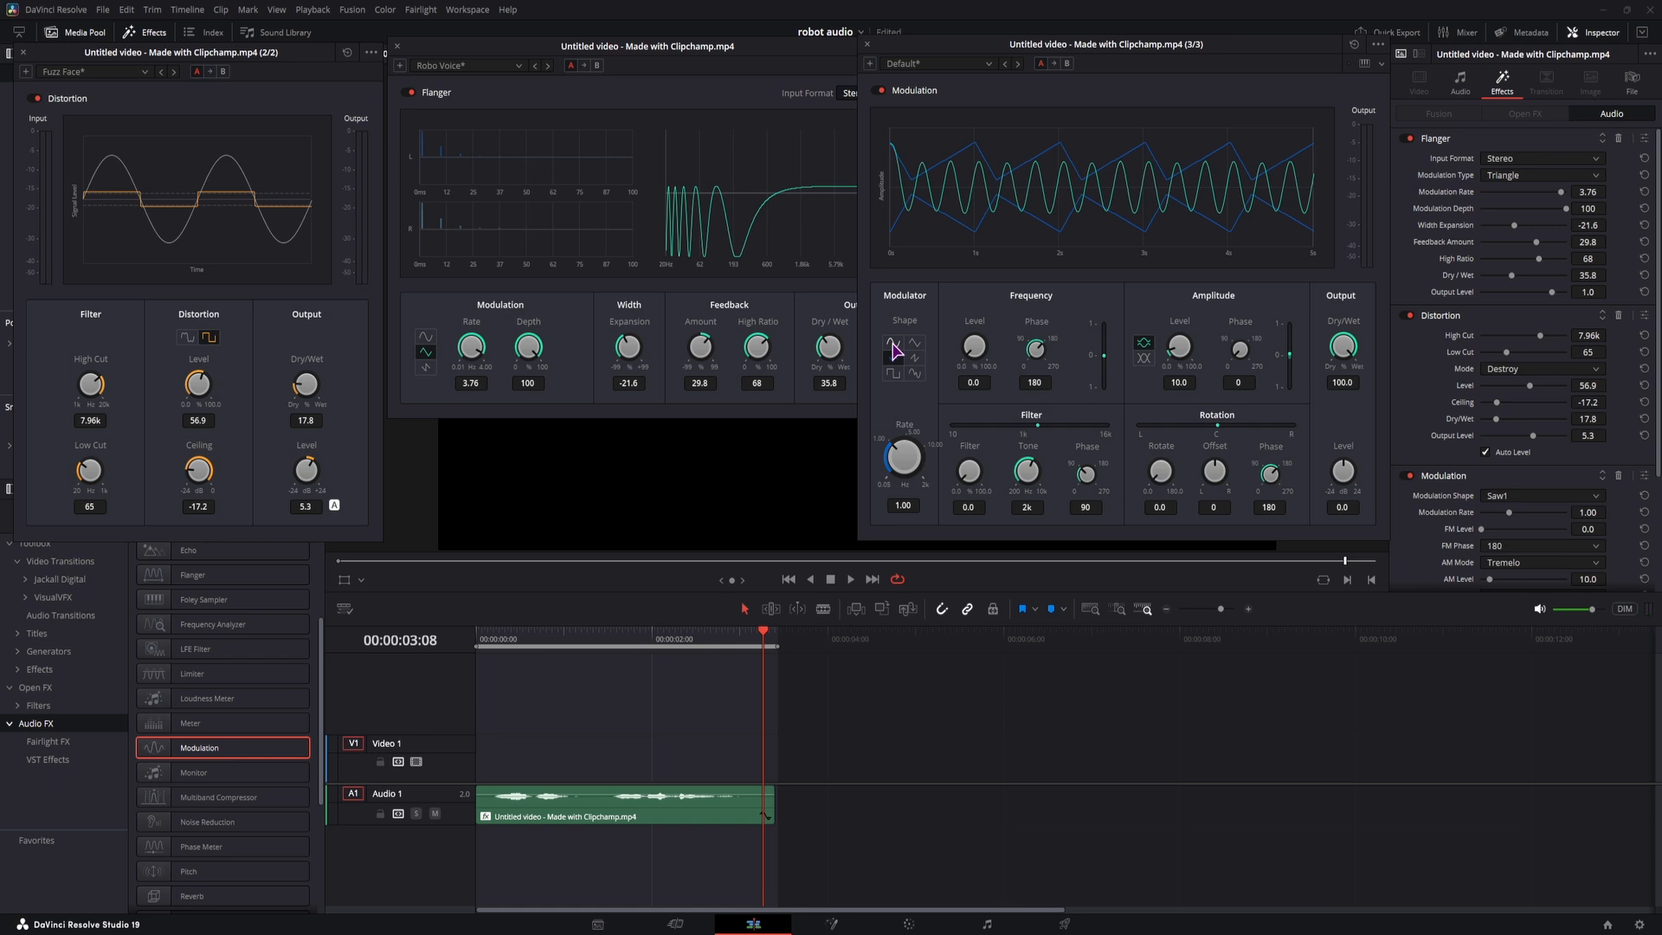
left_click_drag(906, 426, 909, 381)
Try the Modulation effect's Exterminate preset with a rate of 5.42 and a dry/wet mix of 17.8.
left_click(943, 65)
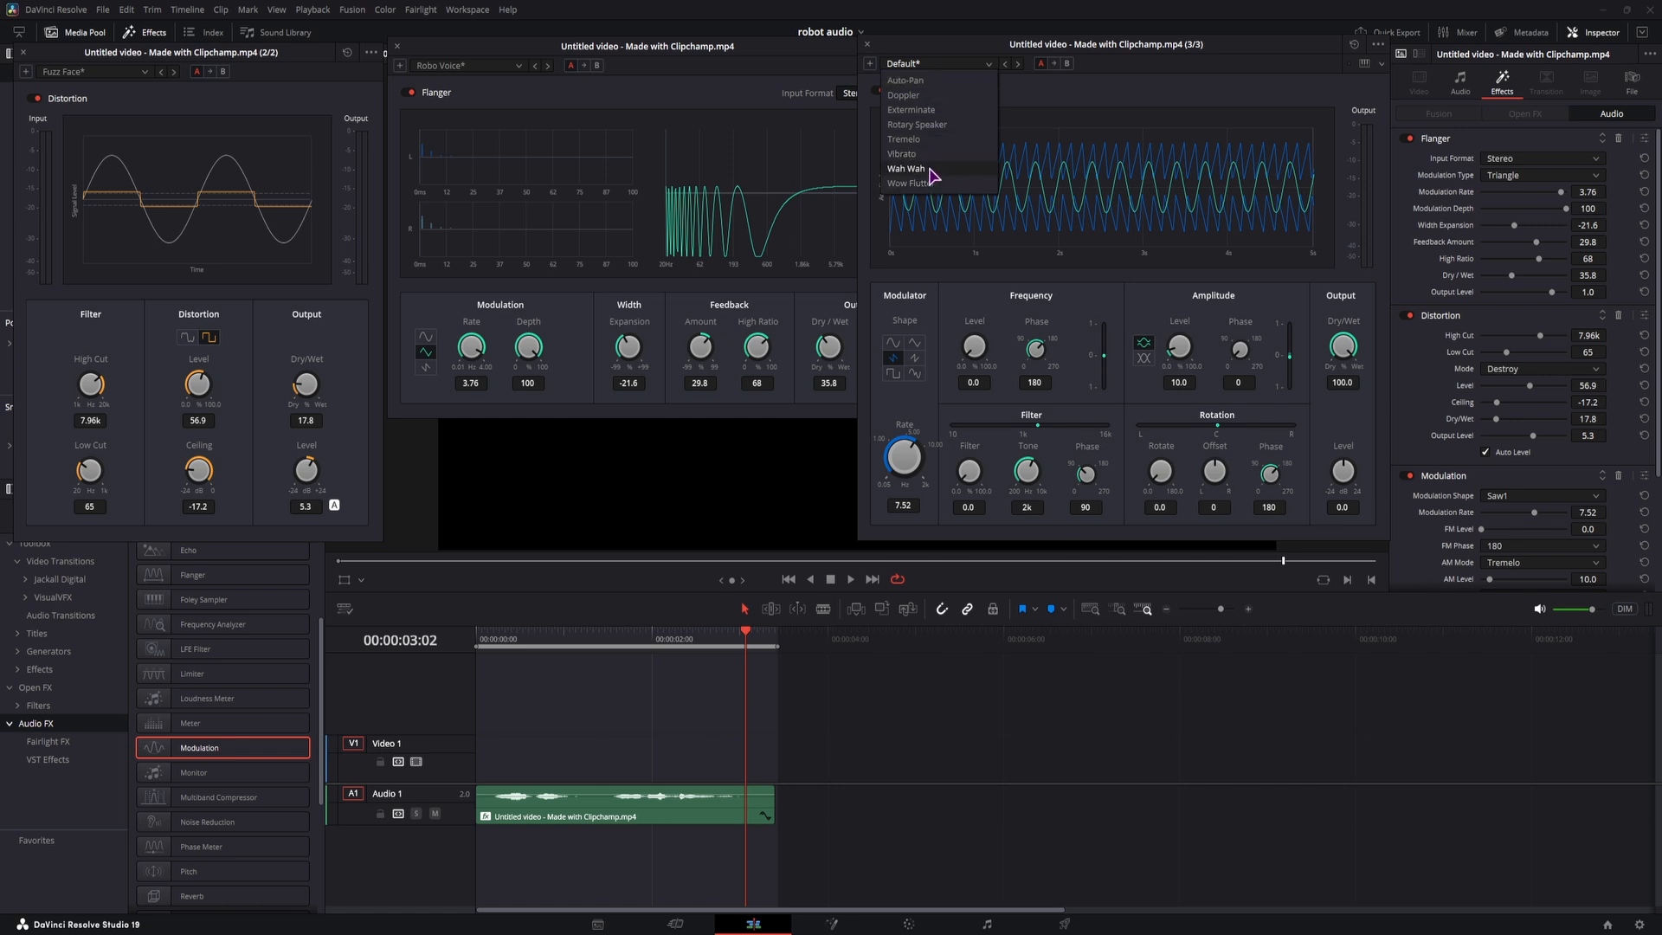
left_click(911, 110)
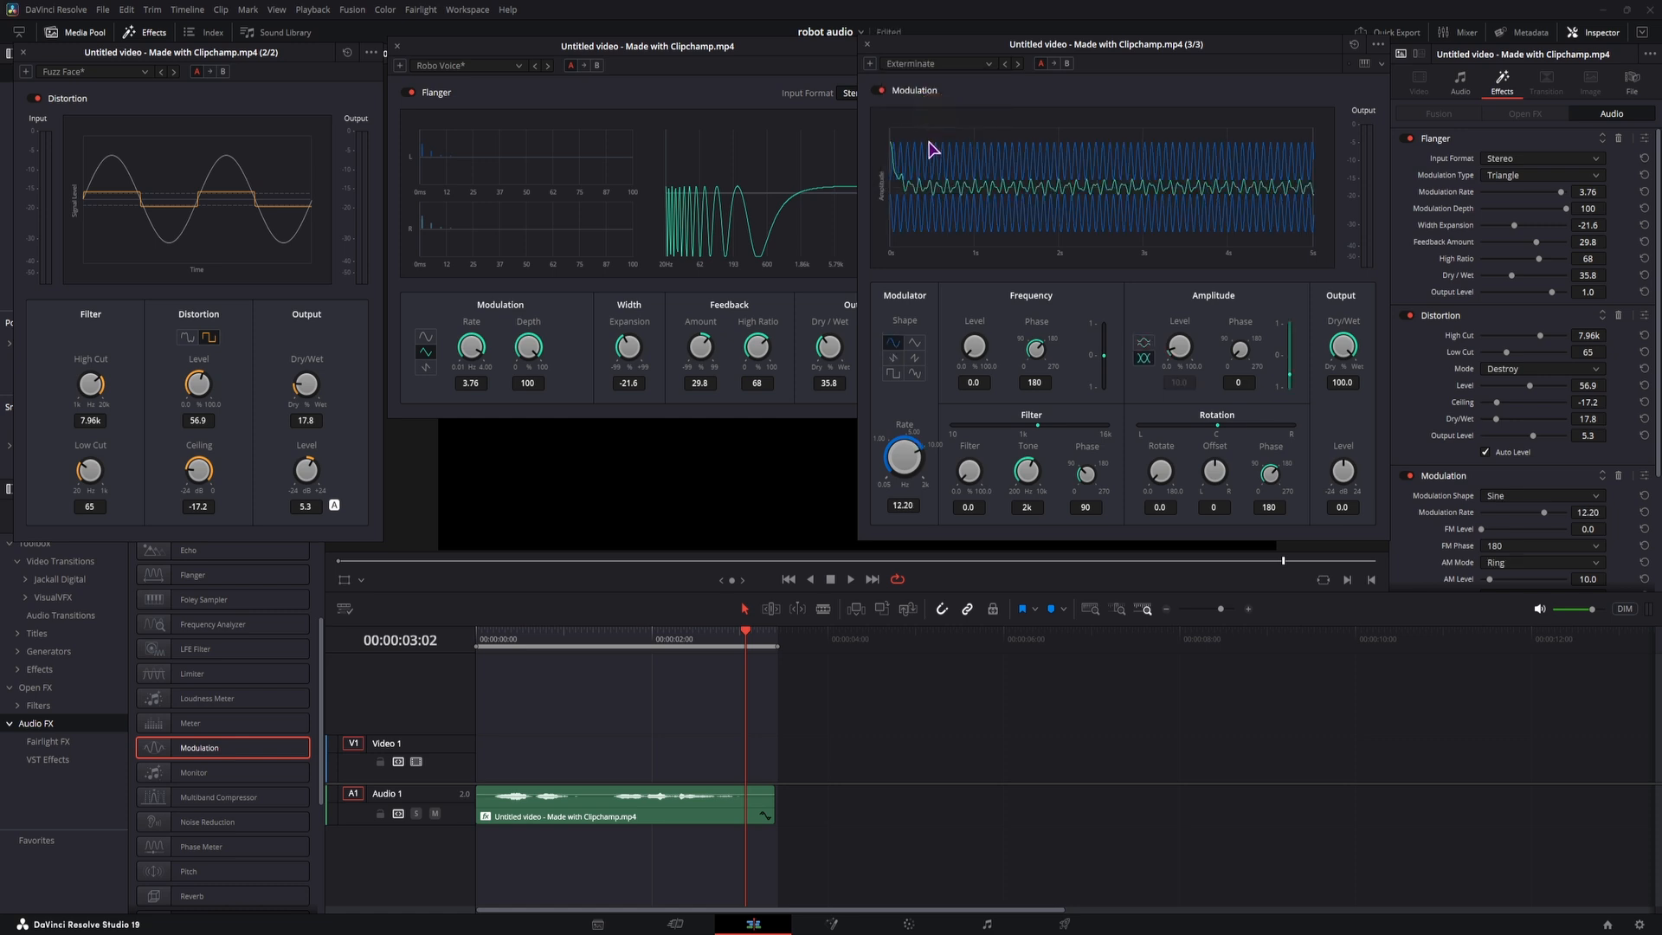
left_click_drag(904, 456, 847, 435)
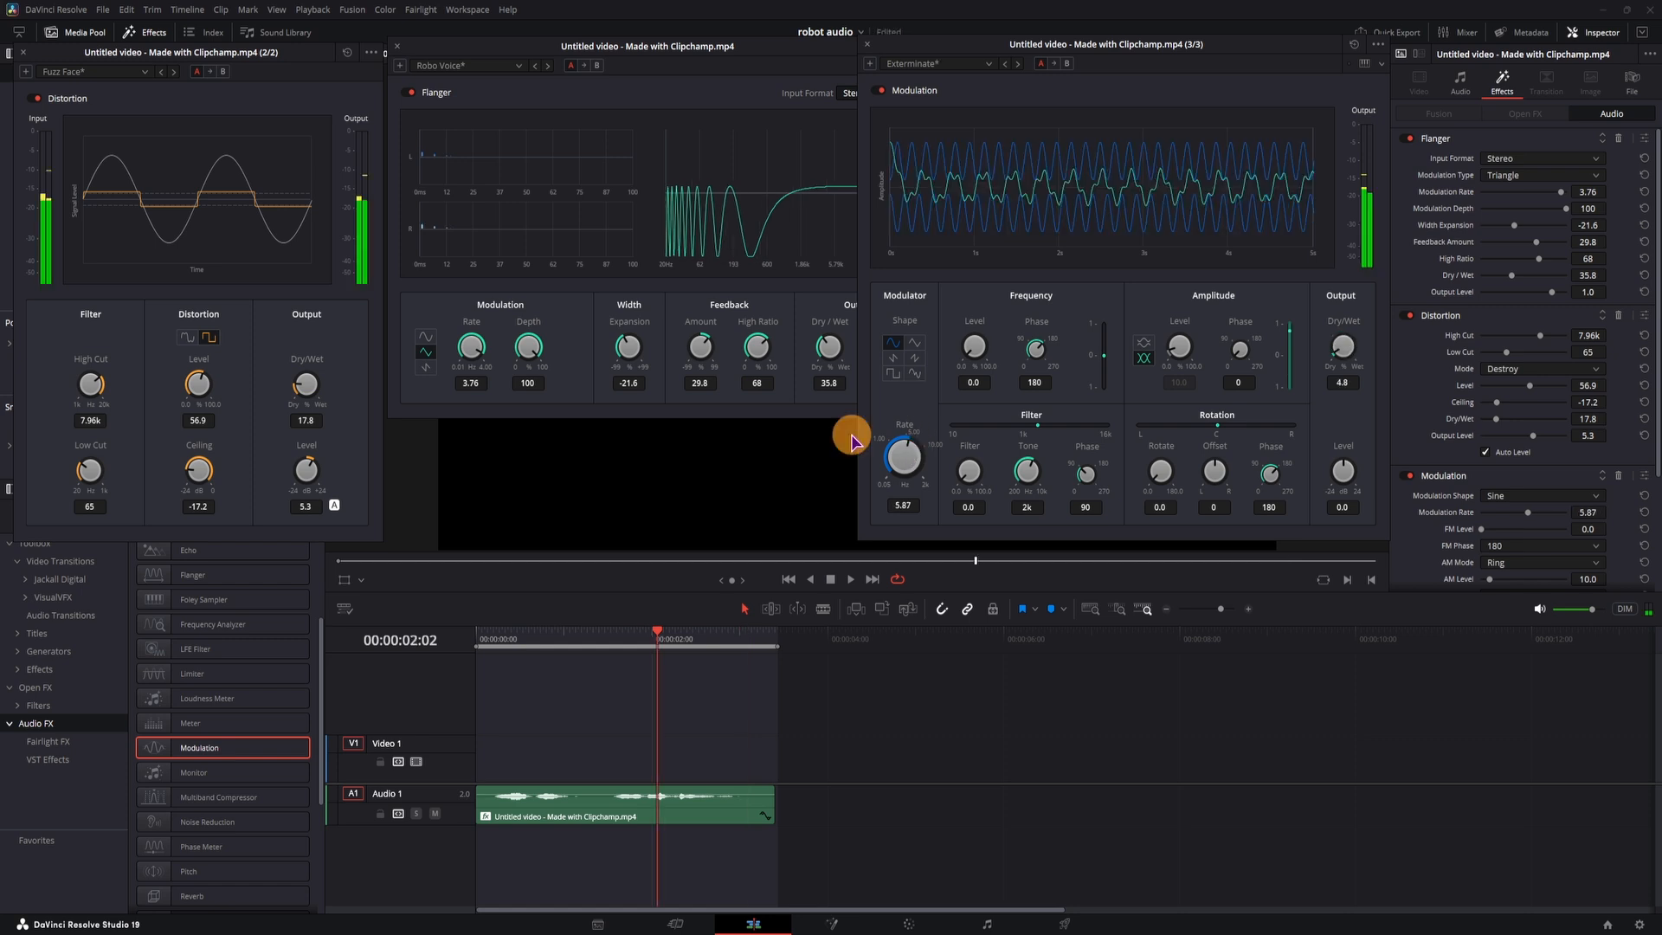
left_click_drag(1352, 385, 1365, 346)
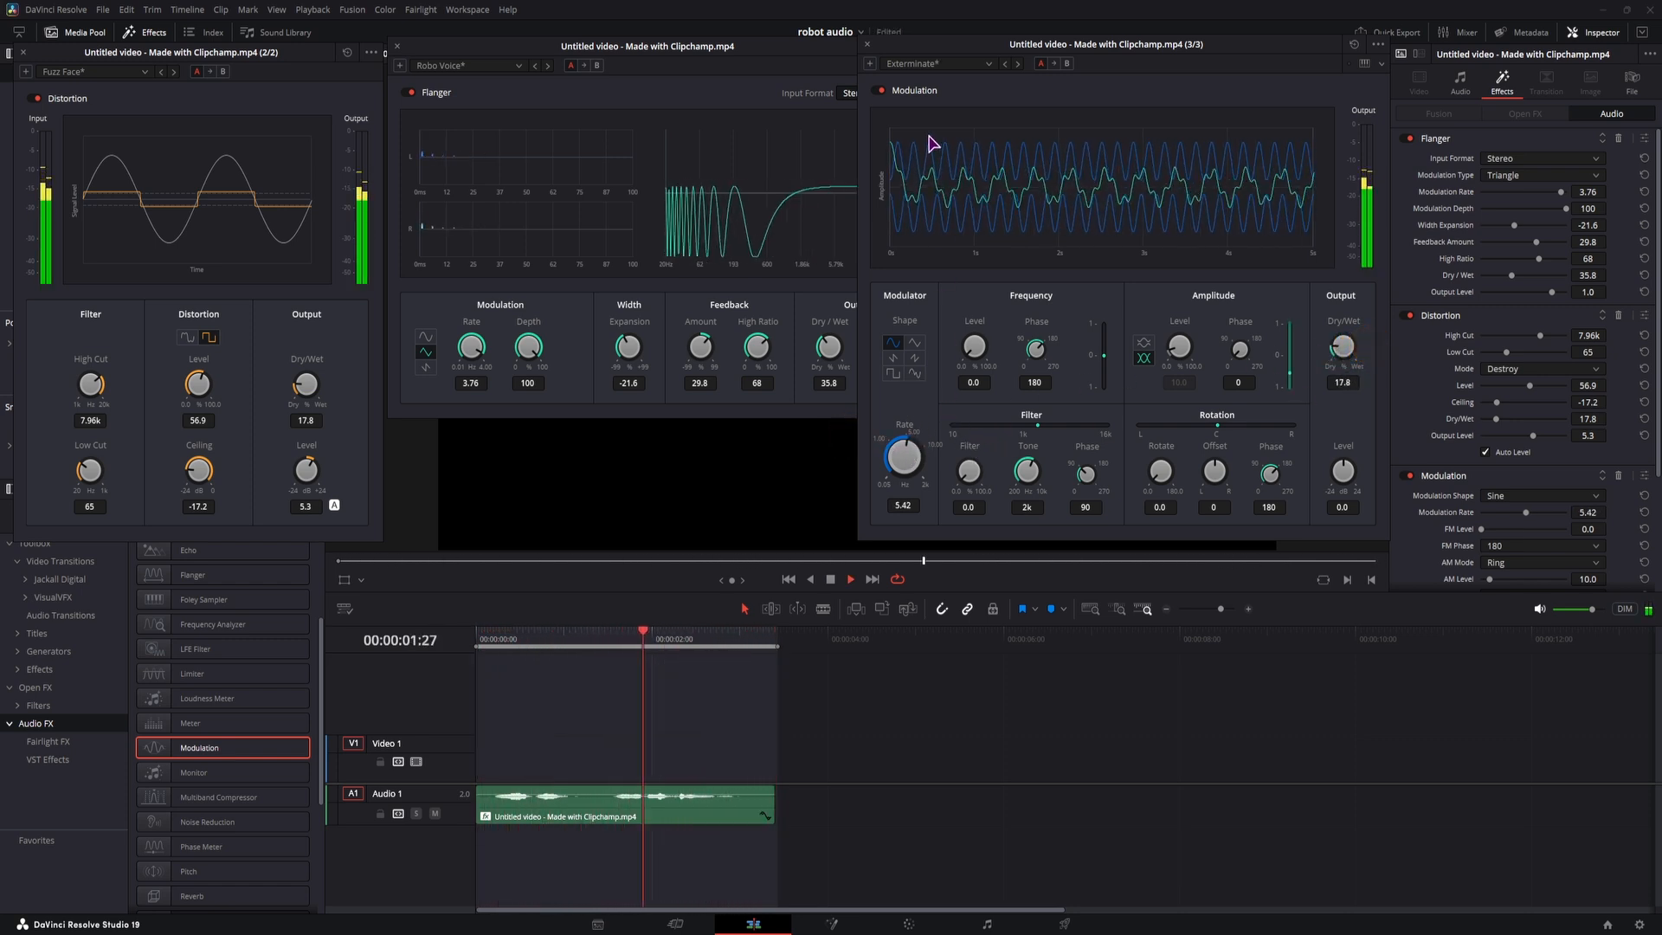
Apply the Wah Wah preset to the Modulation effect with the Saw1 shape, rate 7.67 and dry/wet 58.8, trying 30.8 first.
left_click(939, 64)
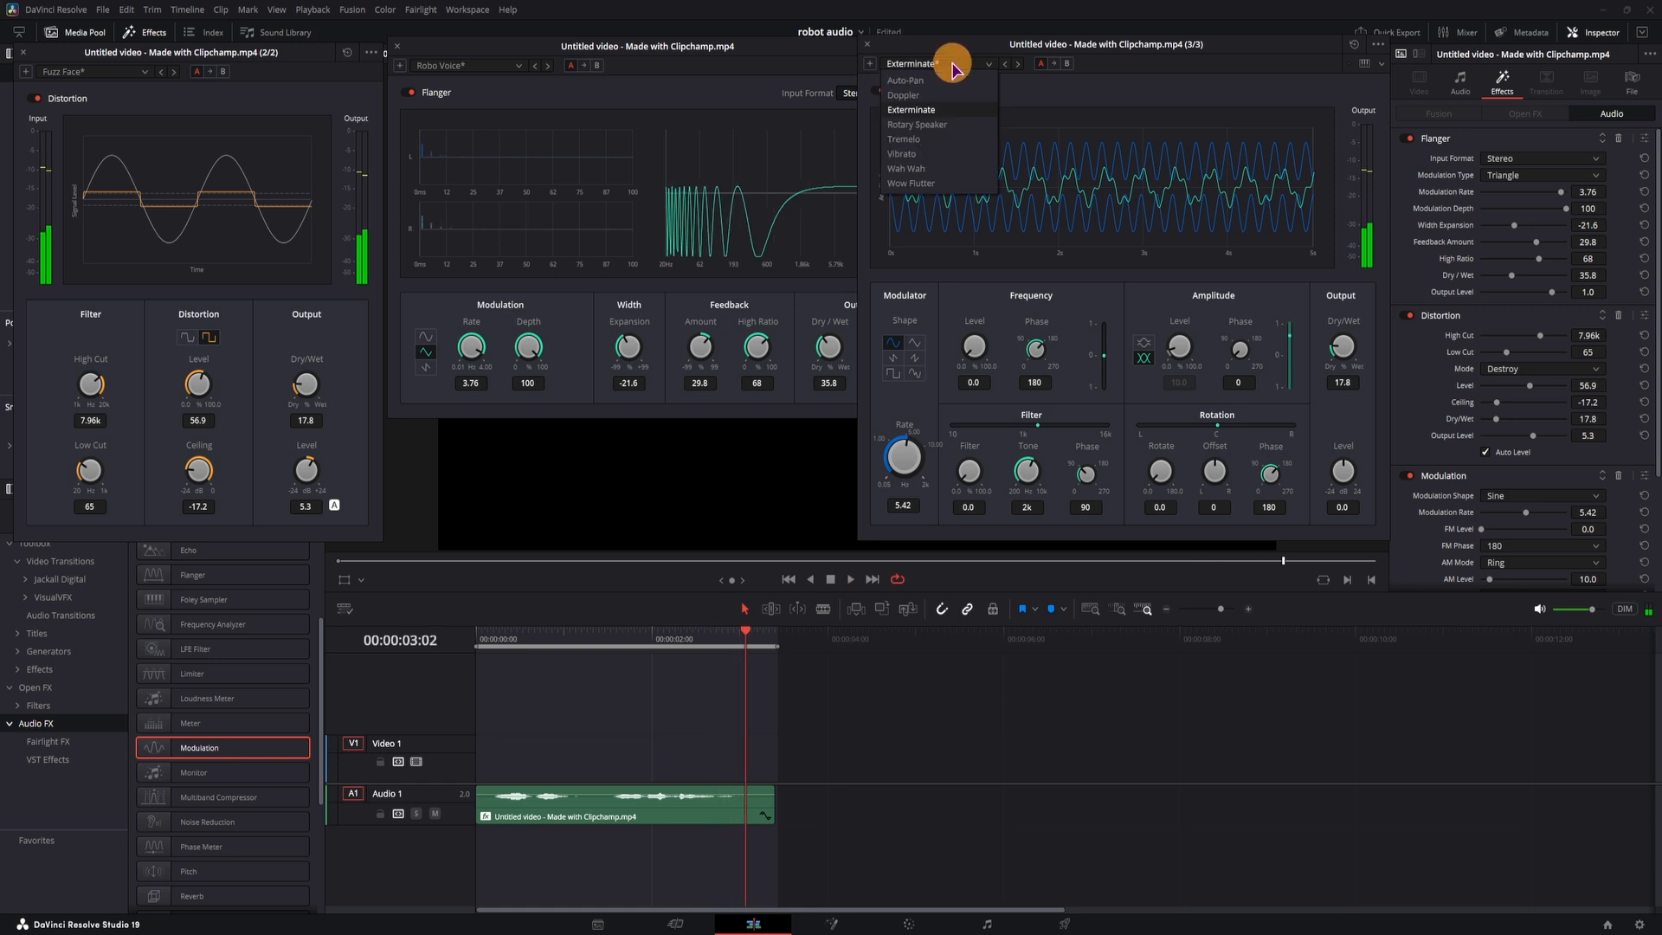
left_click(932, 178)
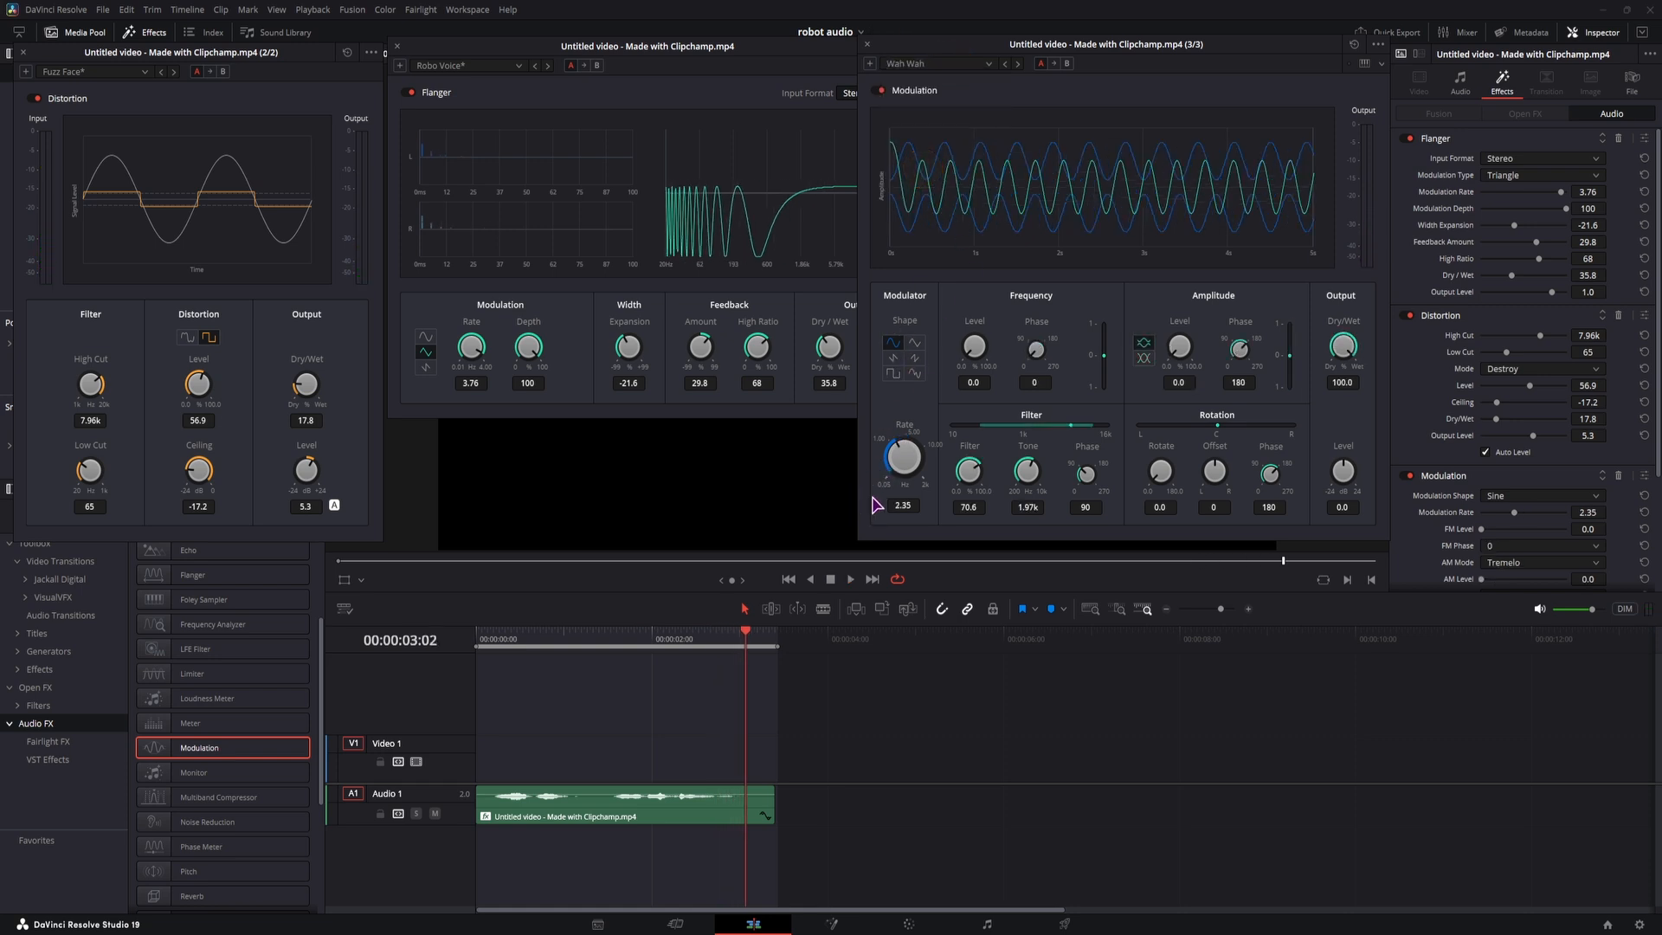
left_click(893, 357)
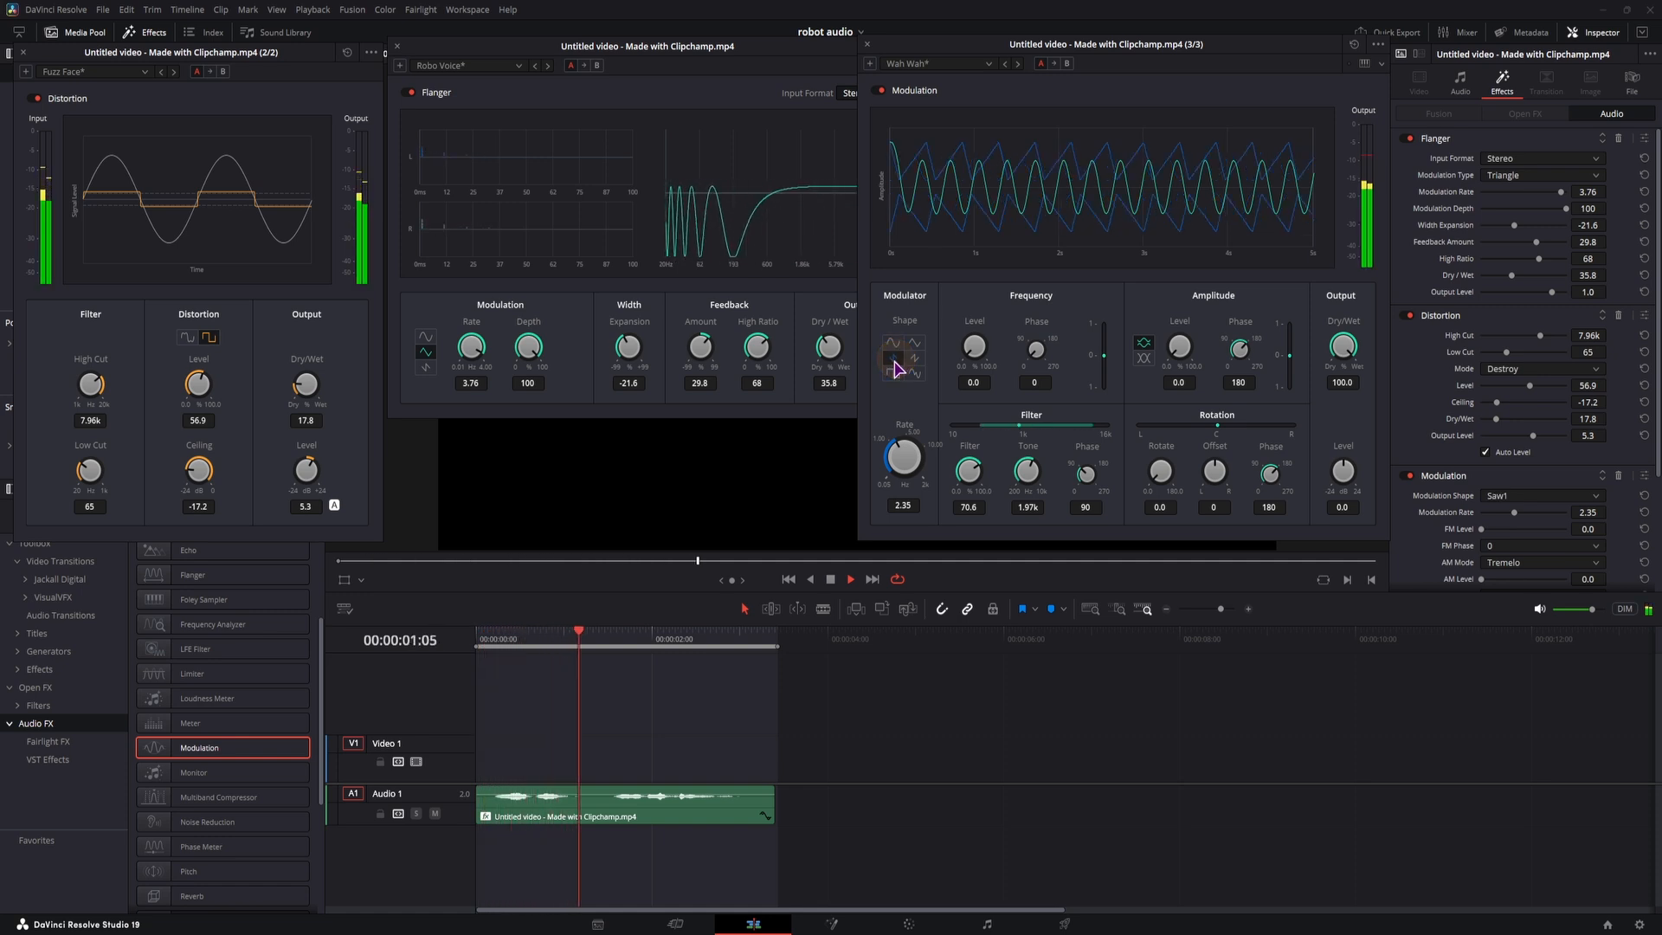
left_click_drag(1350, 364, 1164, 349)
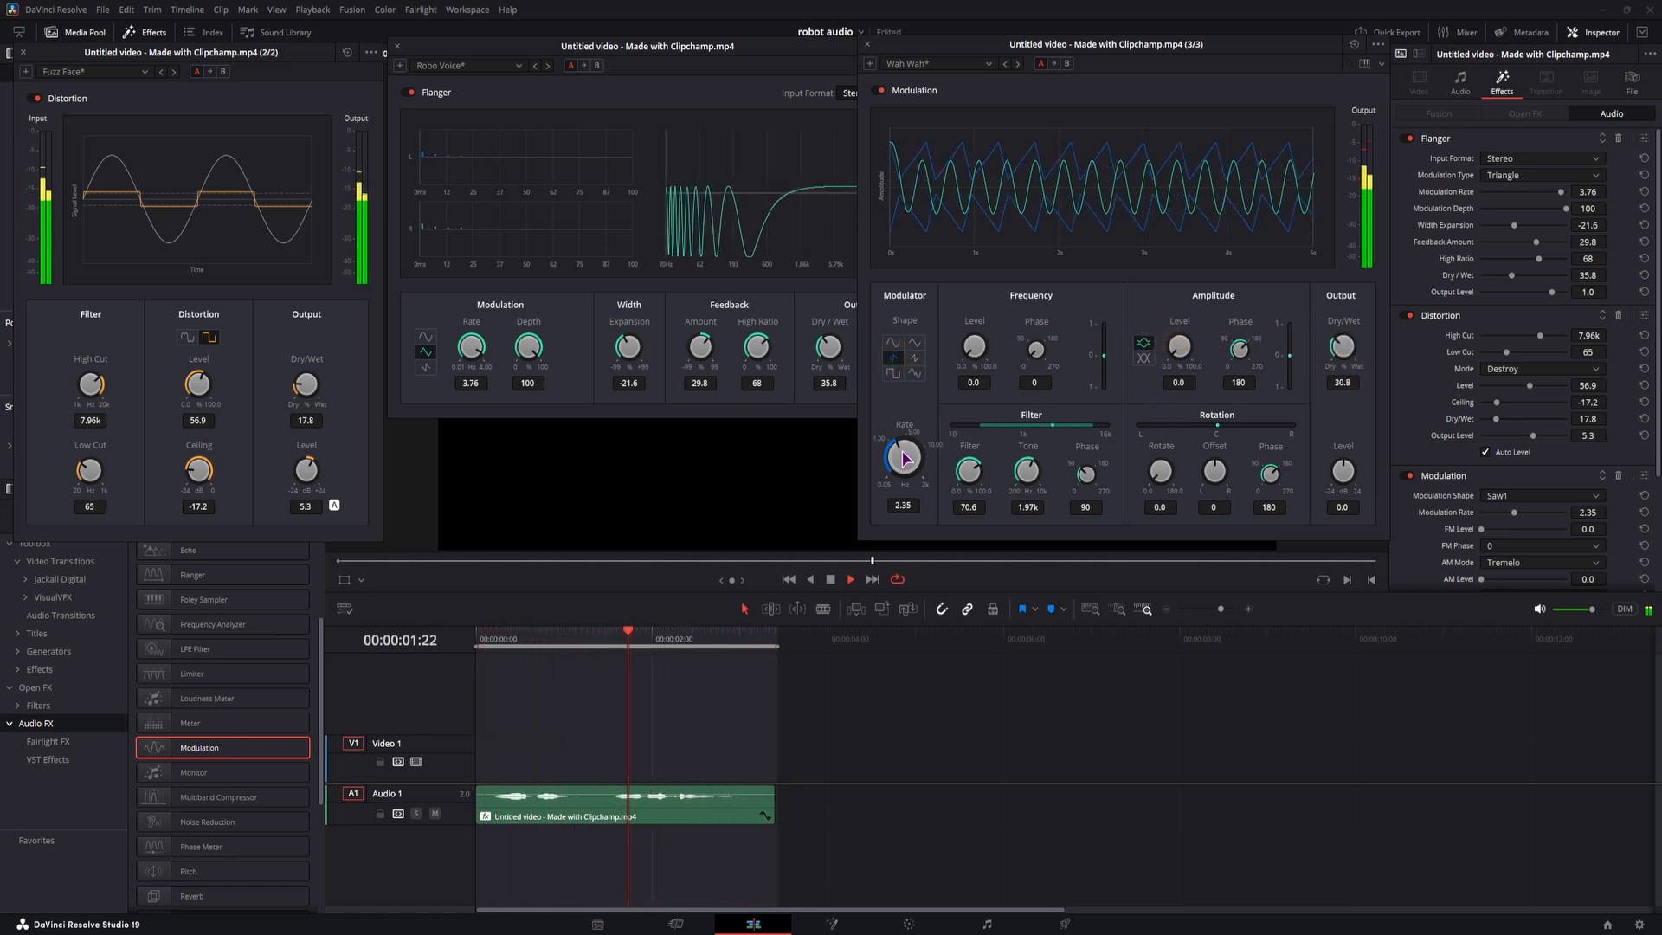
left_click_drag(902, 457, 963, 460)
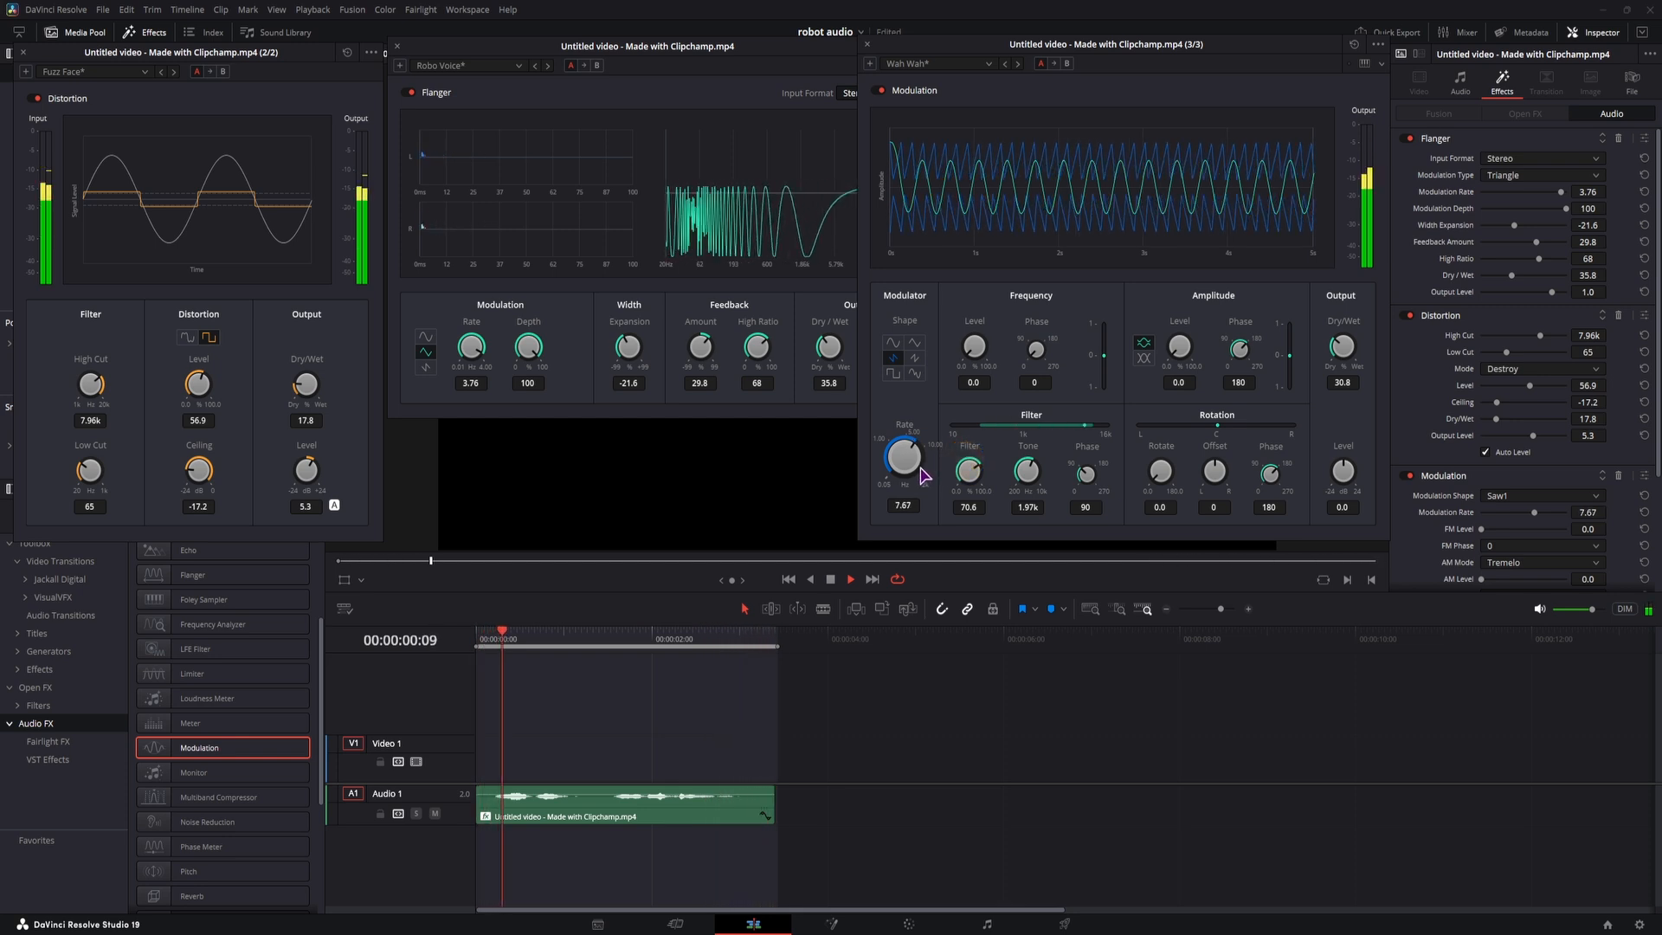
left_click_drag(1341, 347, 1414, 353)
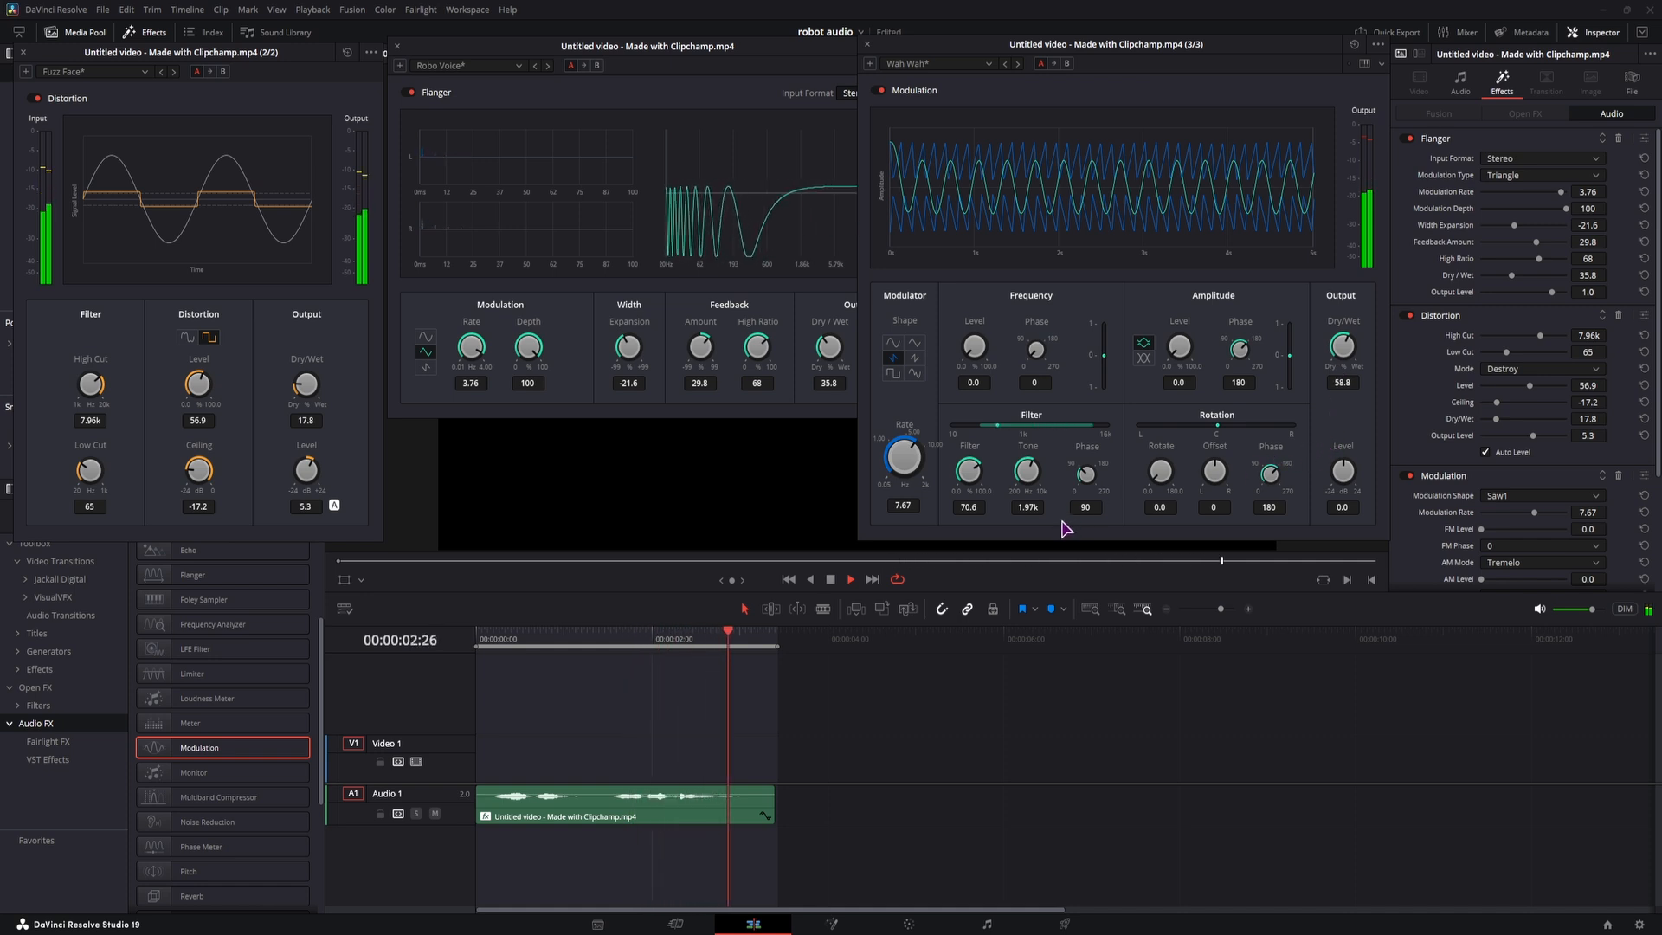
Stop playback and add the Reverb effect to the audio clip, with a room 3.86 long and 6.19 wide and a reverb time of 720.
key("space")
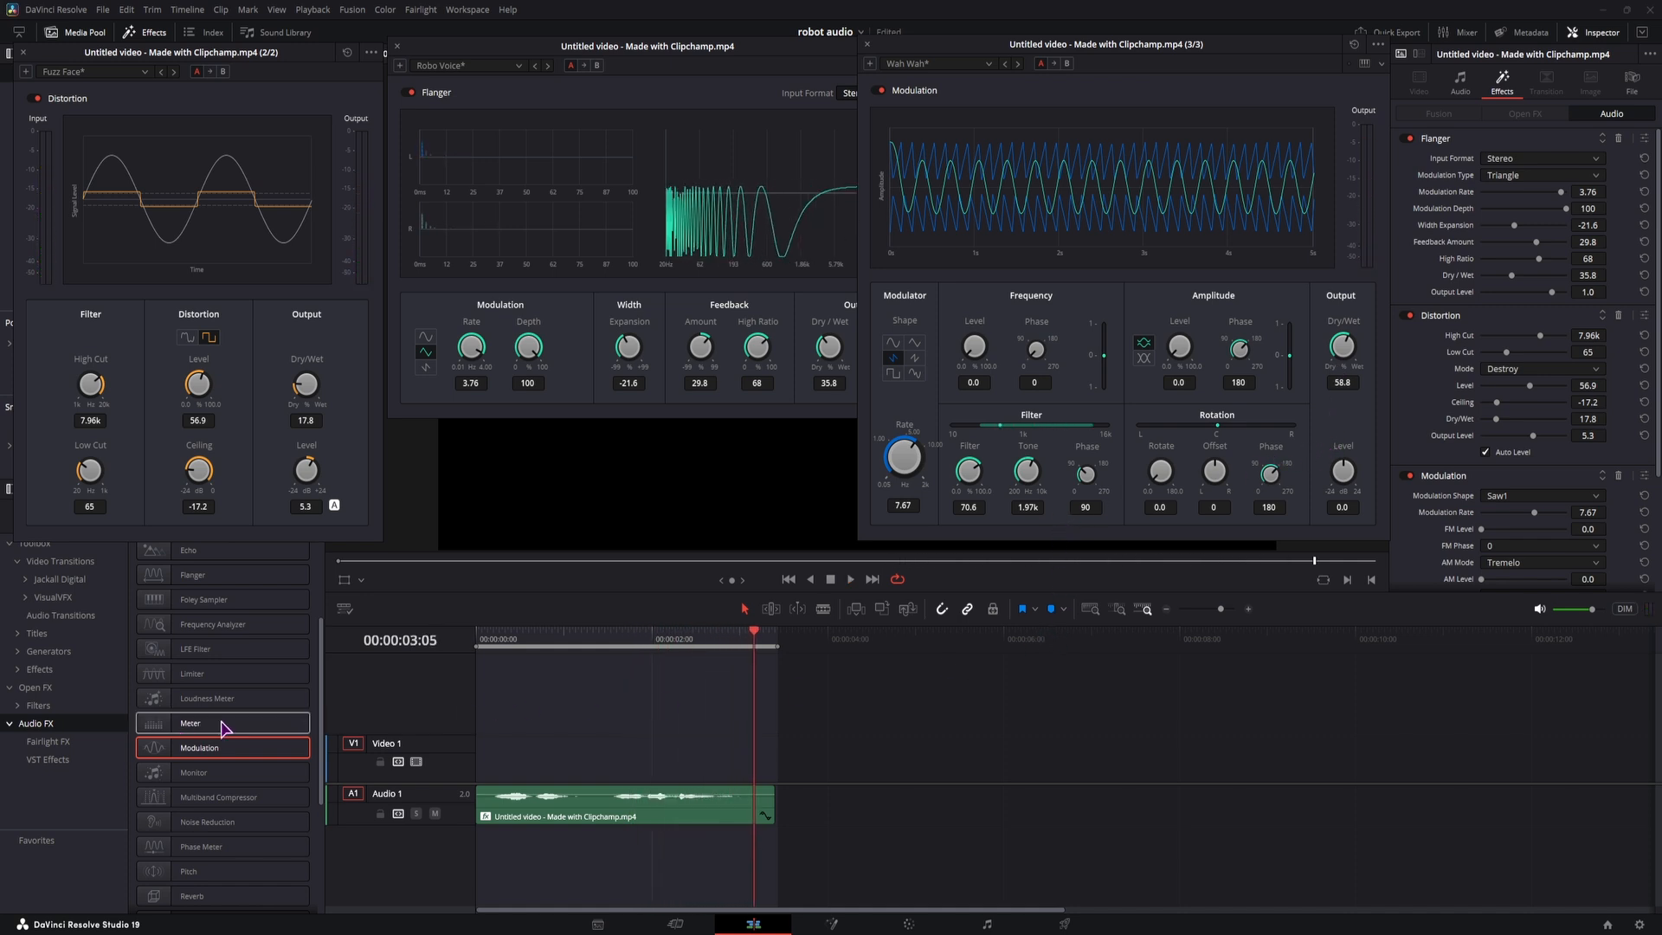
scroll(227, 736, "down", 3)
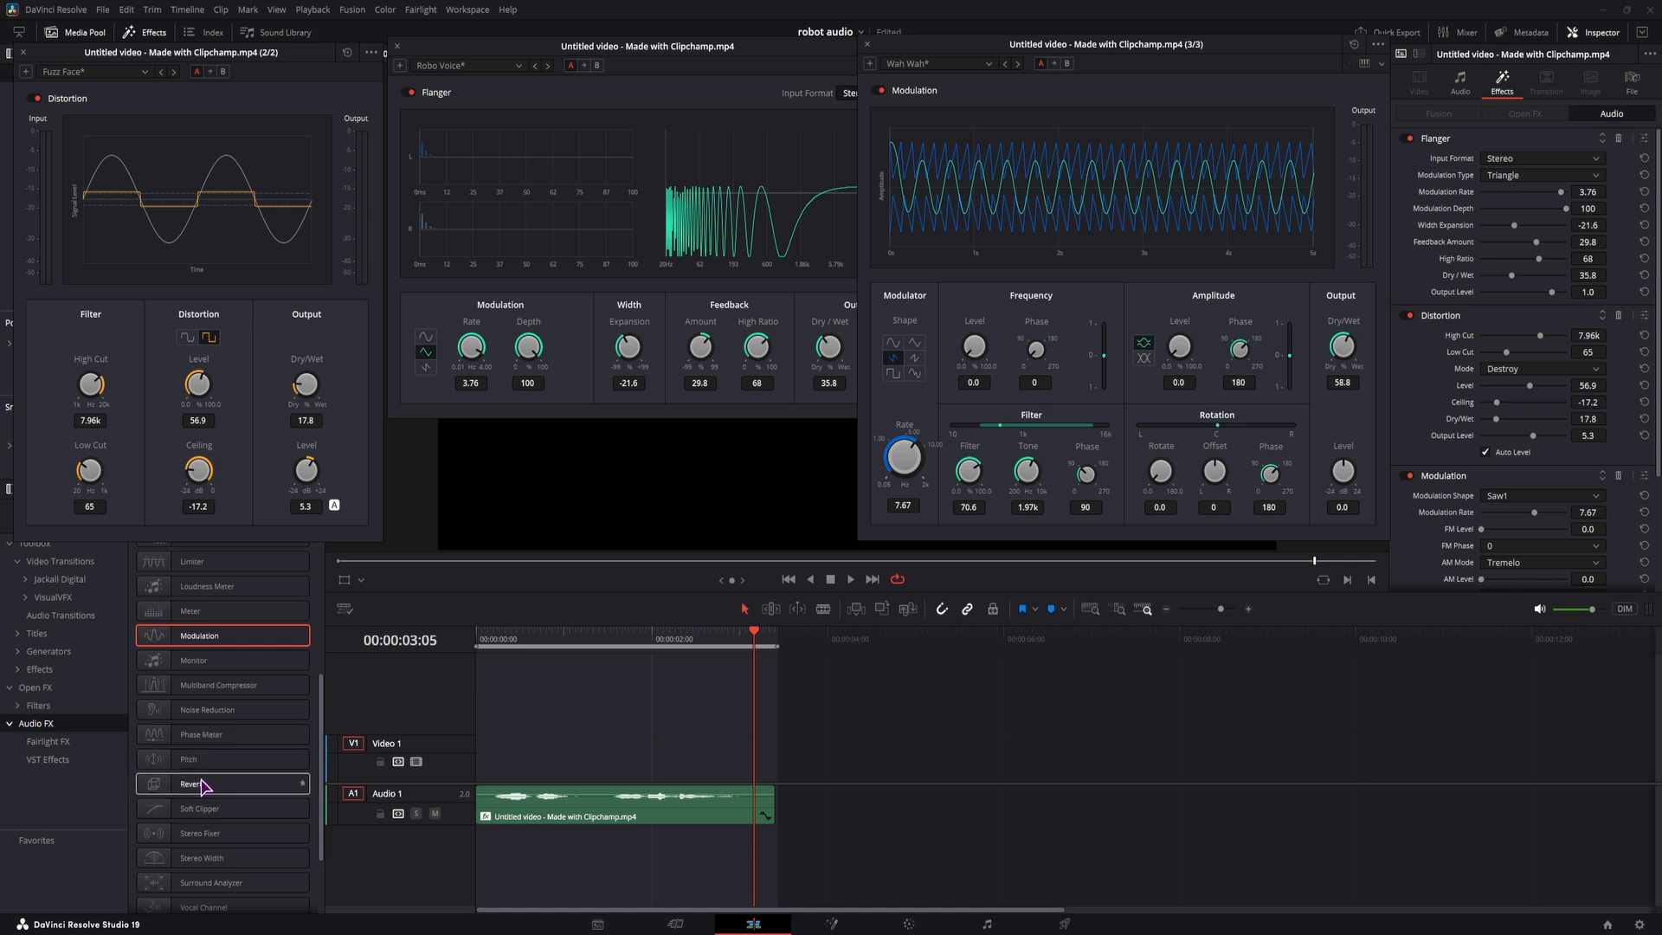
left_click_drag(207, 789, 558, 807)
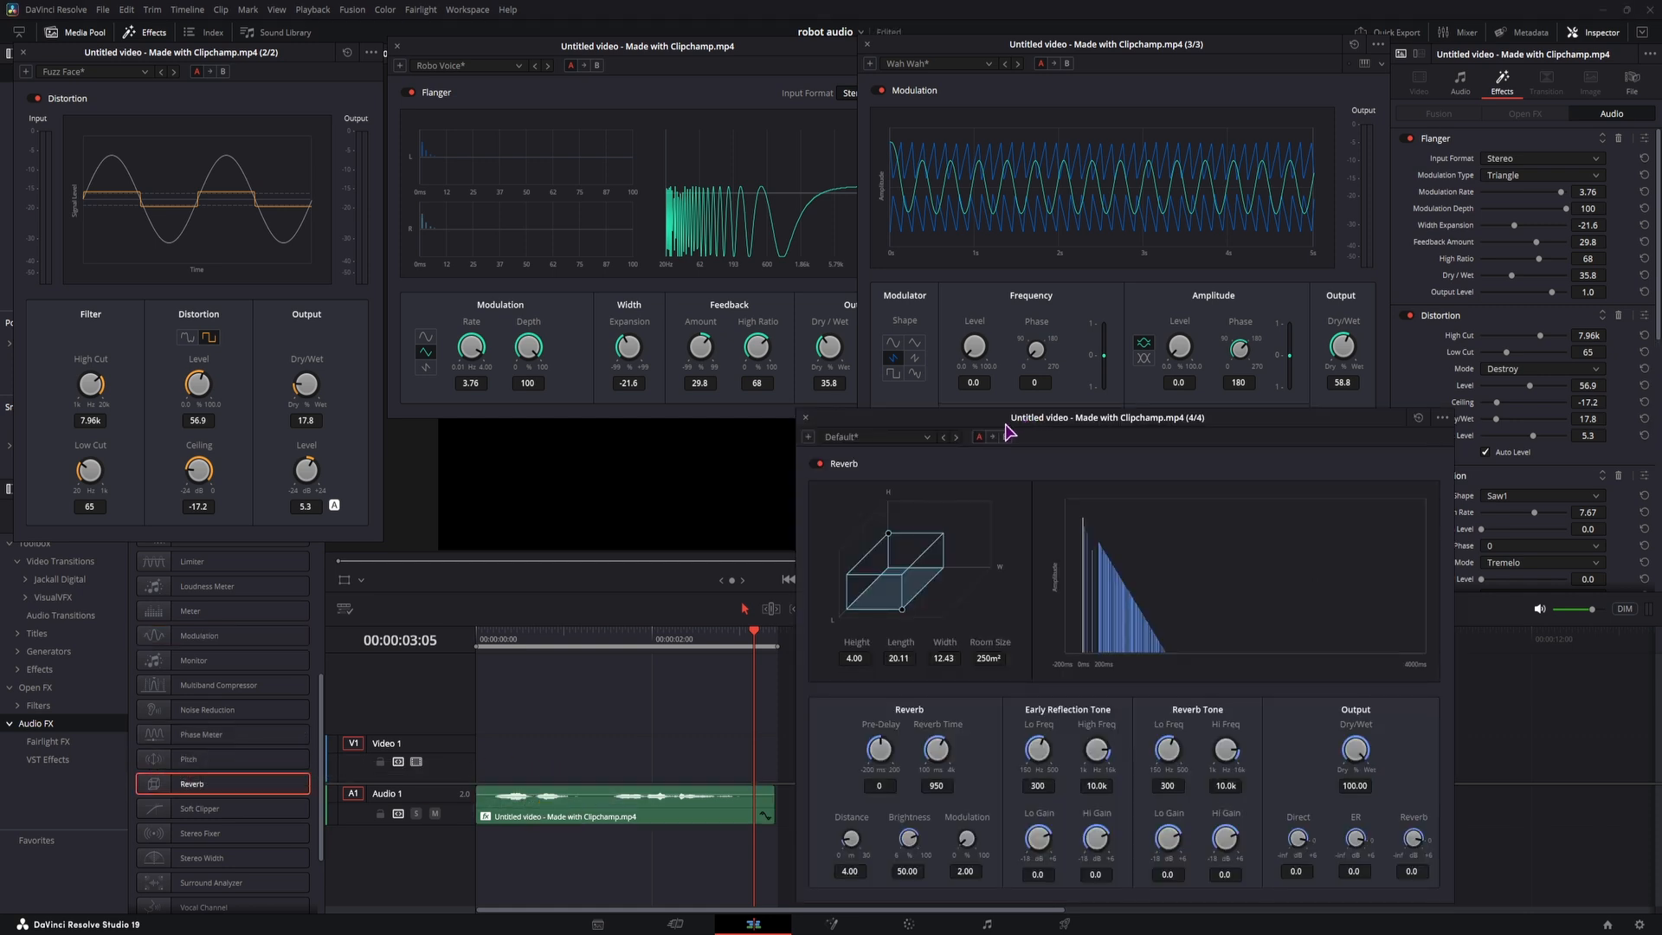
mouse_move(900, 605)
left_mouse_down()
mouse_move(927, 574)
mouse_move(906, 586)
left_mouse_up()
mouse_move(936, 749)
left_mouse_down()
mouse_move(915, 751)
mouse_move(1065, 745)
mouse_move(901, 746)
mouse_move(923, 747)
left_mouse_up()
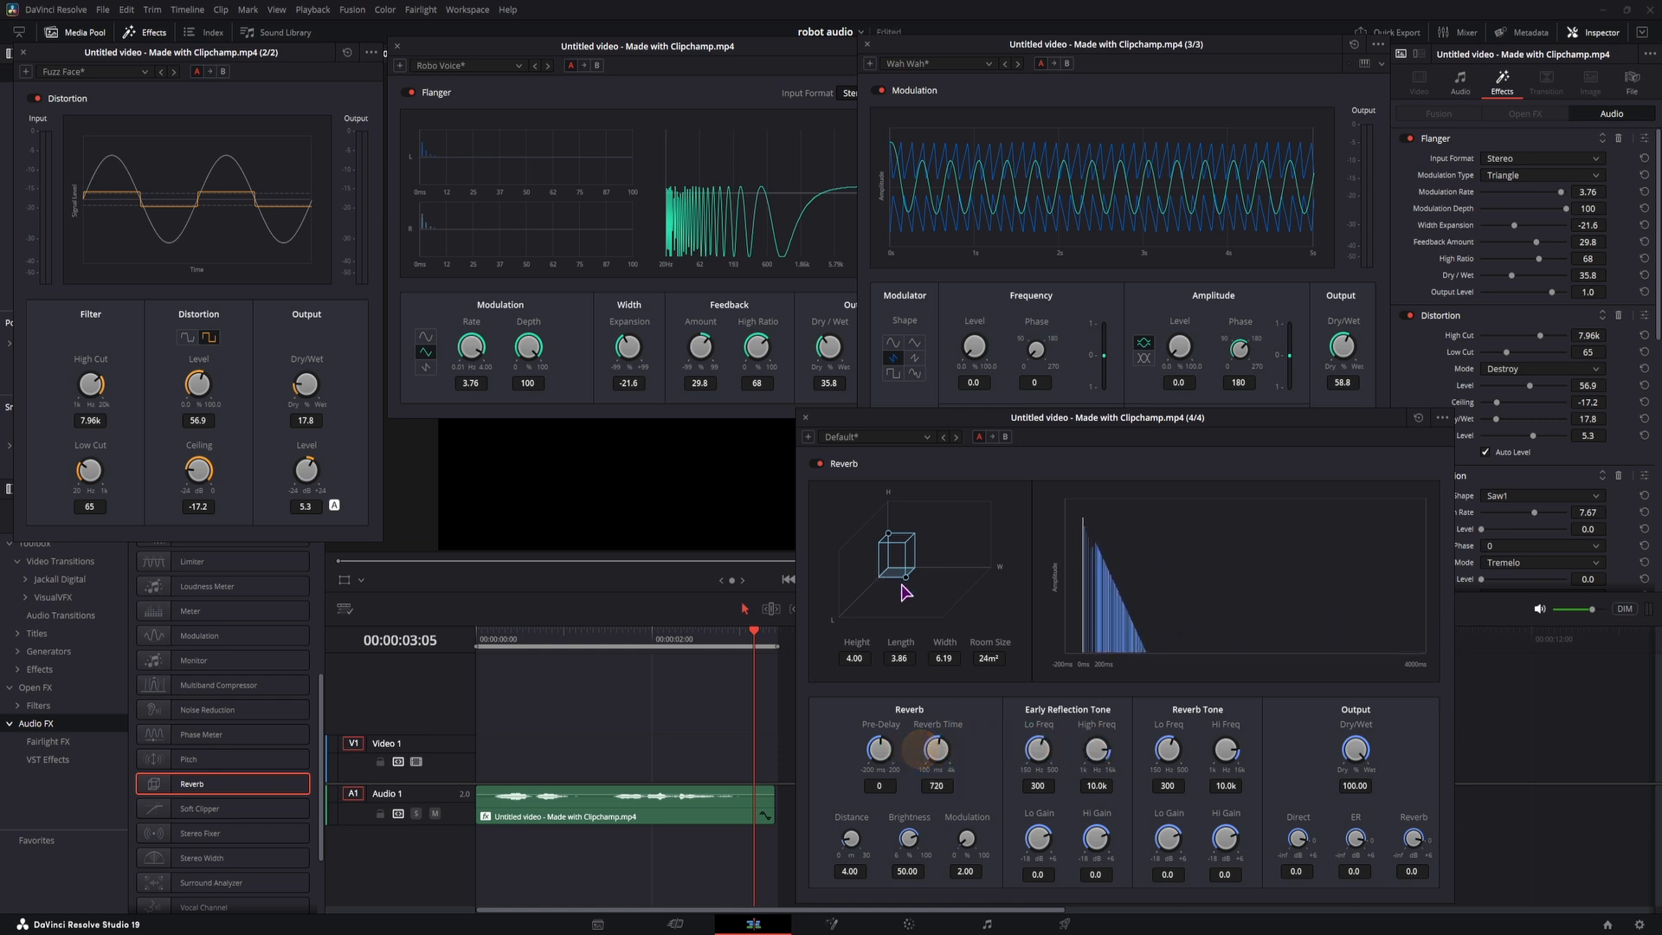
Set the Reverb's reverb time to 317, dry/wet mix to 16.25, and room to 18.44 long and 22.95 wide, trying a 30.25 mix first.
left_click_drag(1355, 750, 1428, 755)
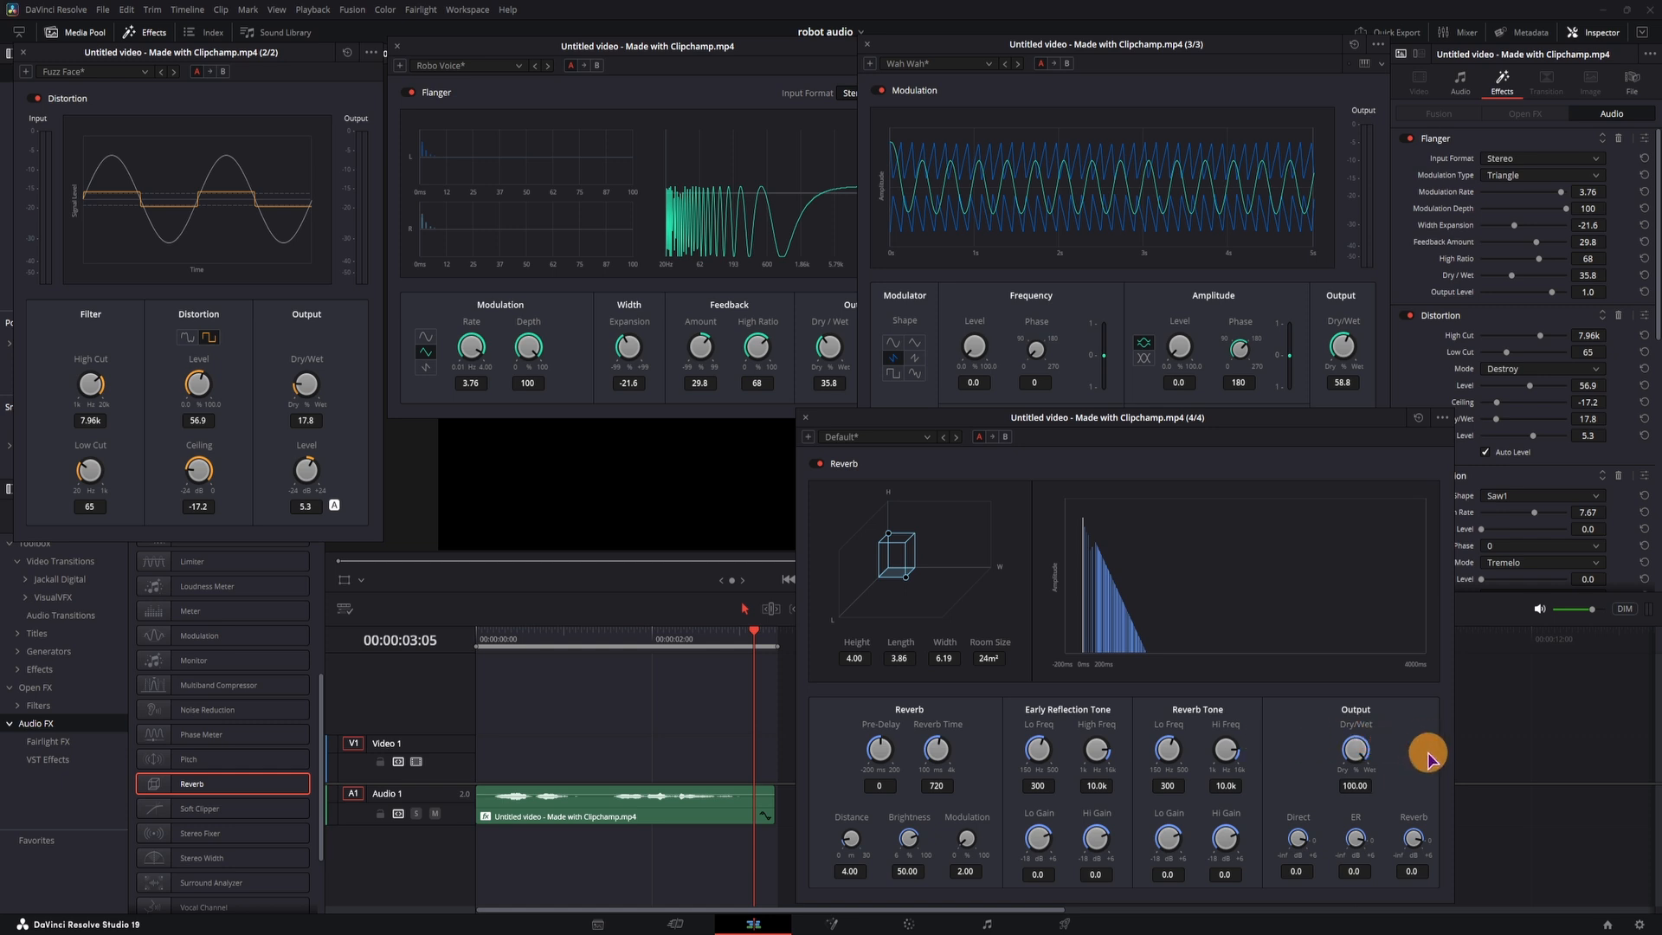
left_click_drag(939, 748, 915, 748)
left_click_drag(1355, 750, 1173, 738)
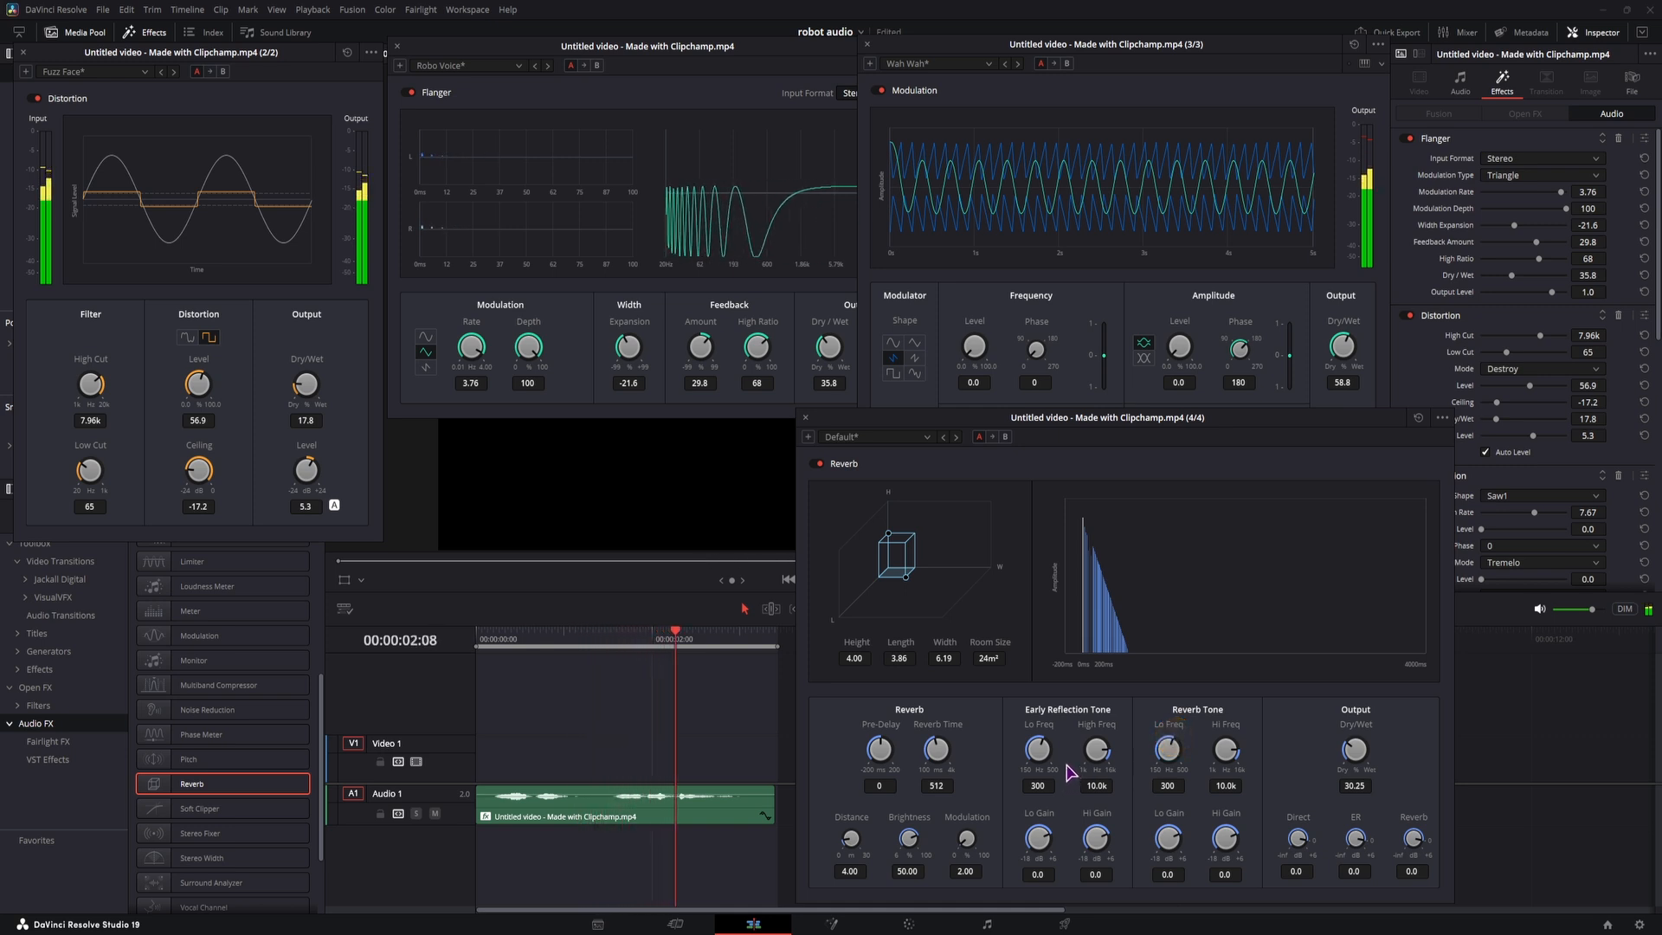
left_click_drag(938, 748, 851, 756)
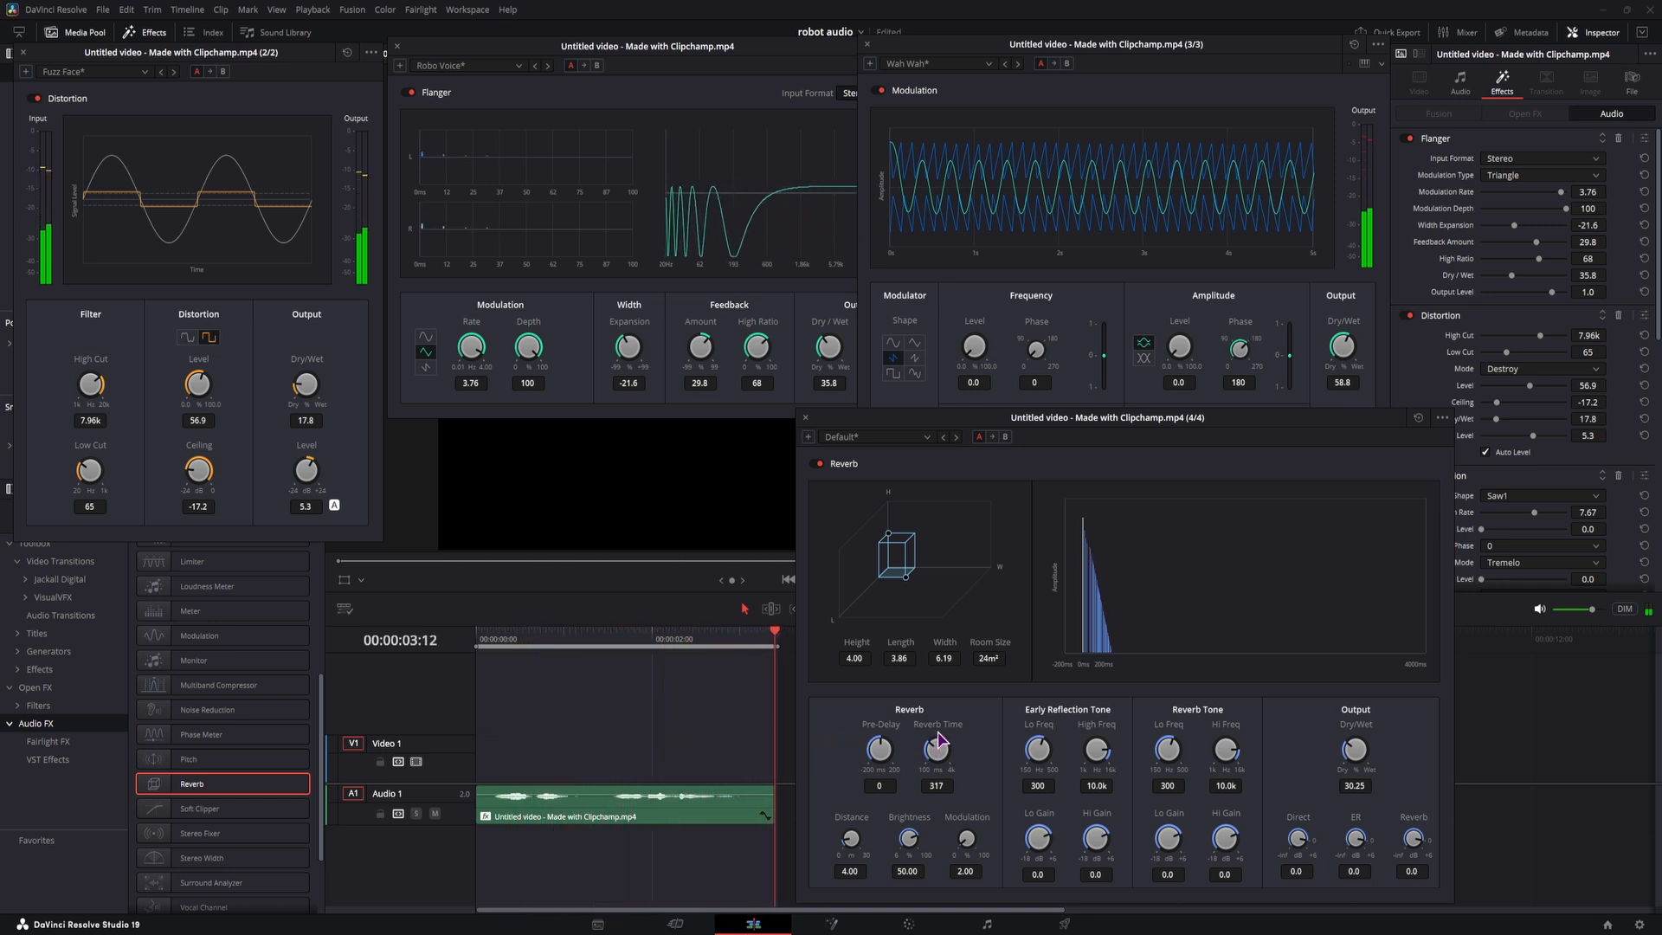
left_click_drag(906, 577, 929, 612)
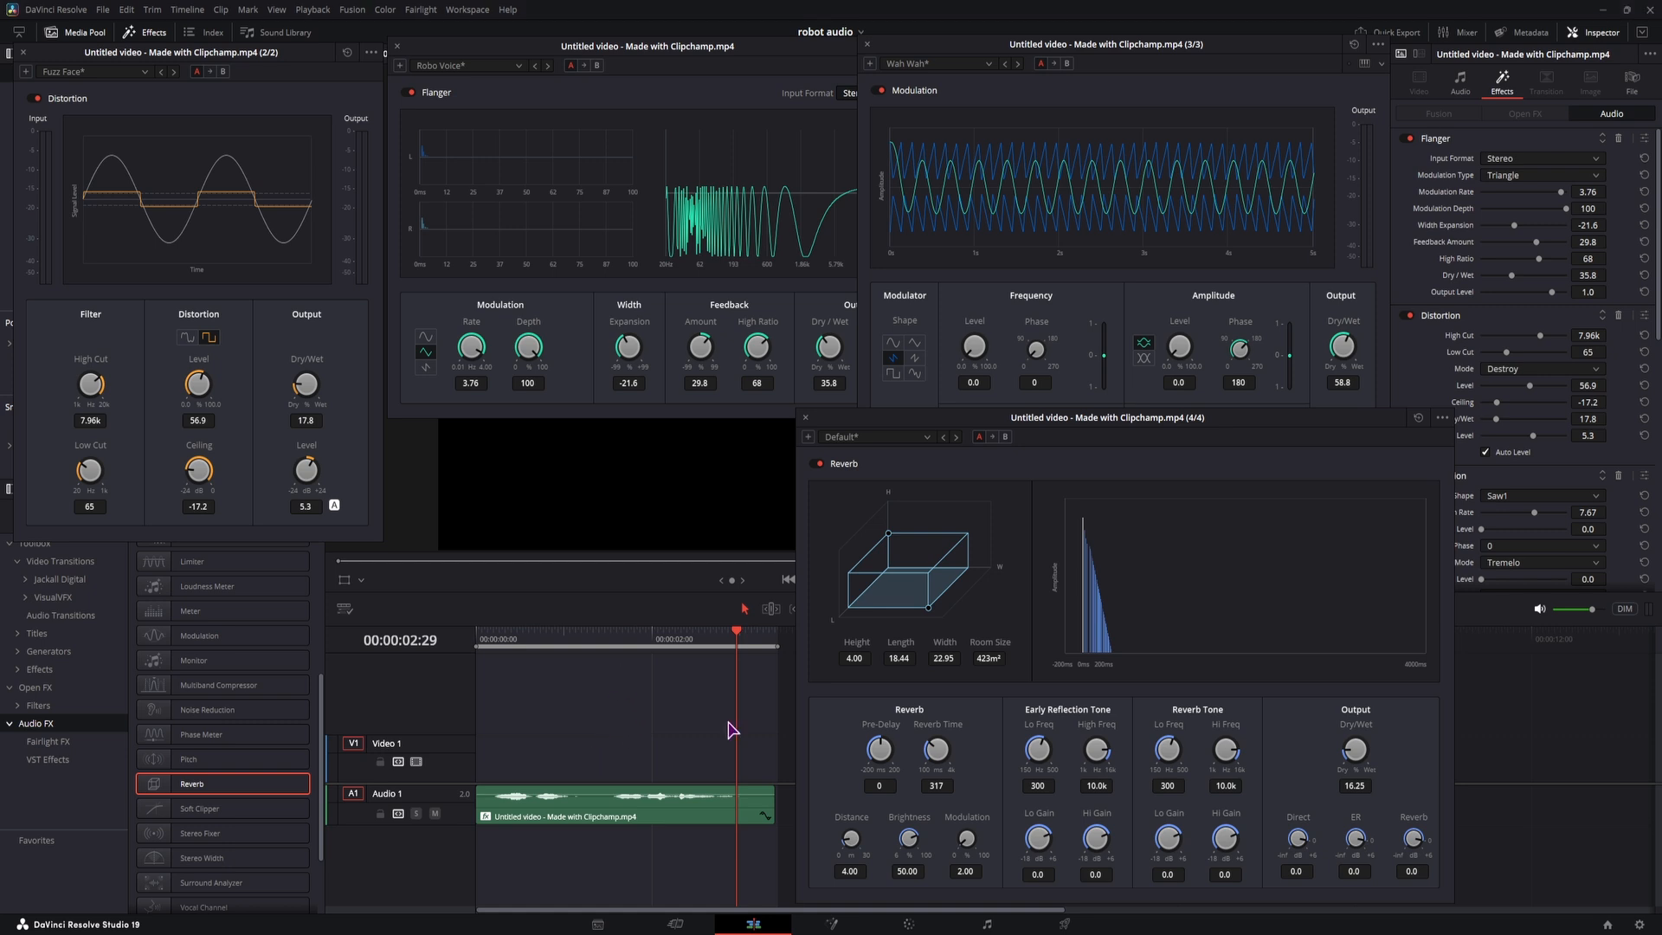
Close the open Modulation, Reverb, Flanger and Distortion effect windows.
left_click(809, 416)
left_click(868, 45)
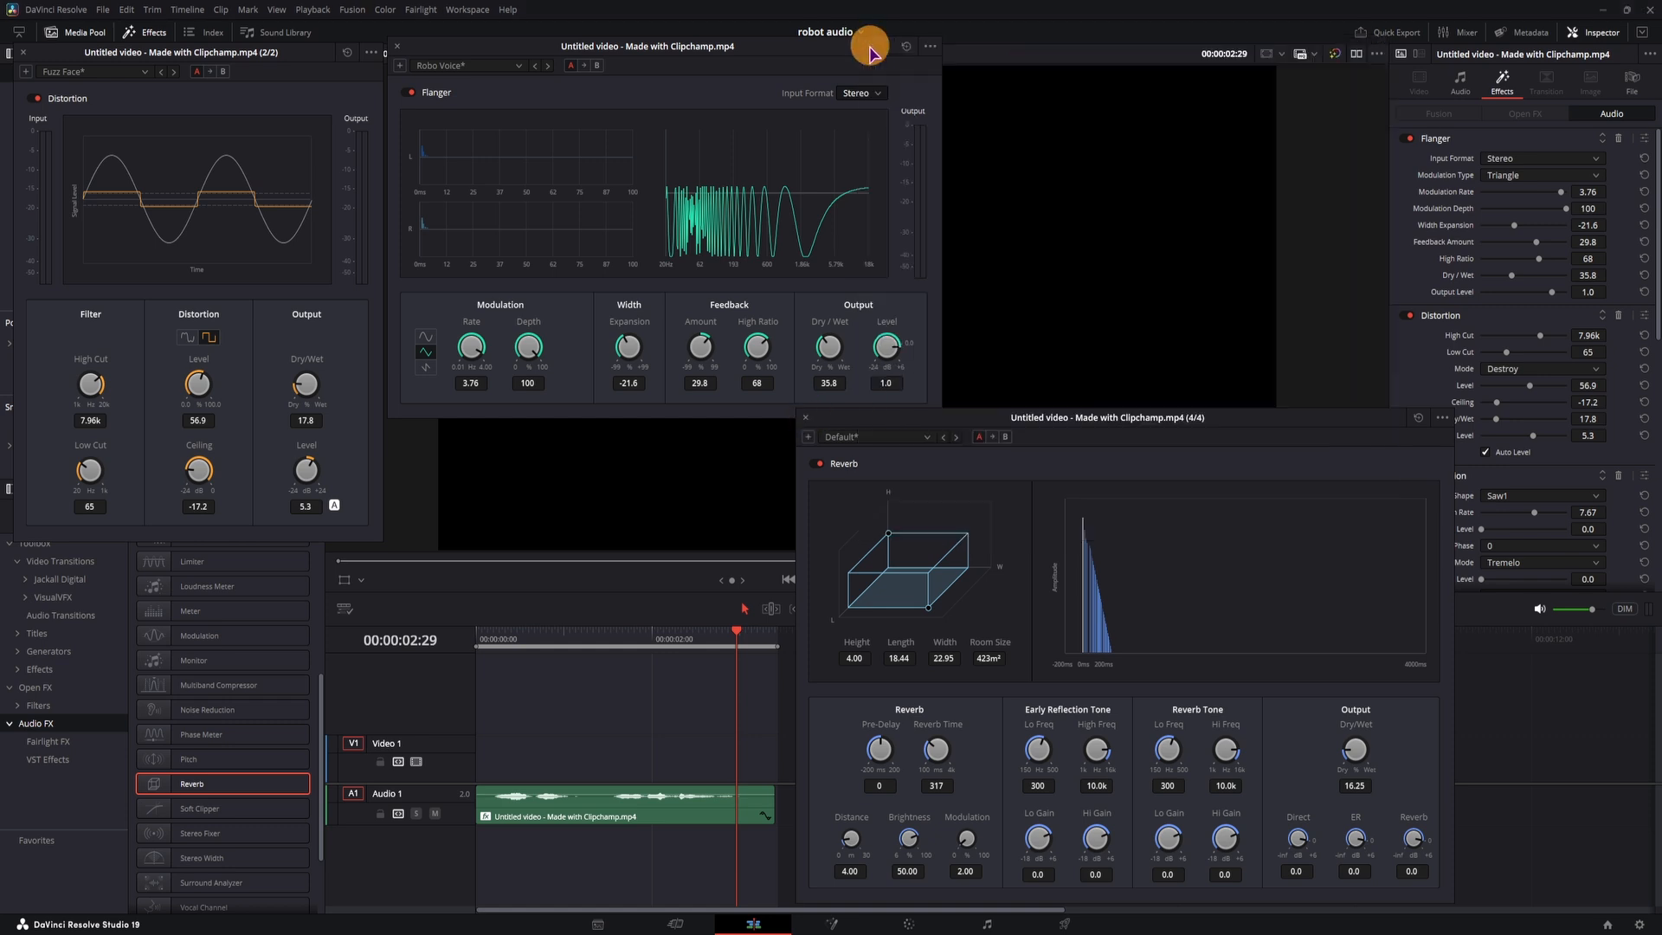
left_click(805, 416)
left_click(890, 767)
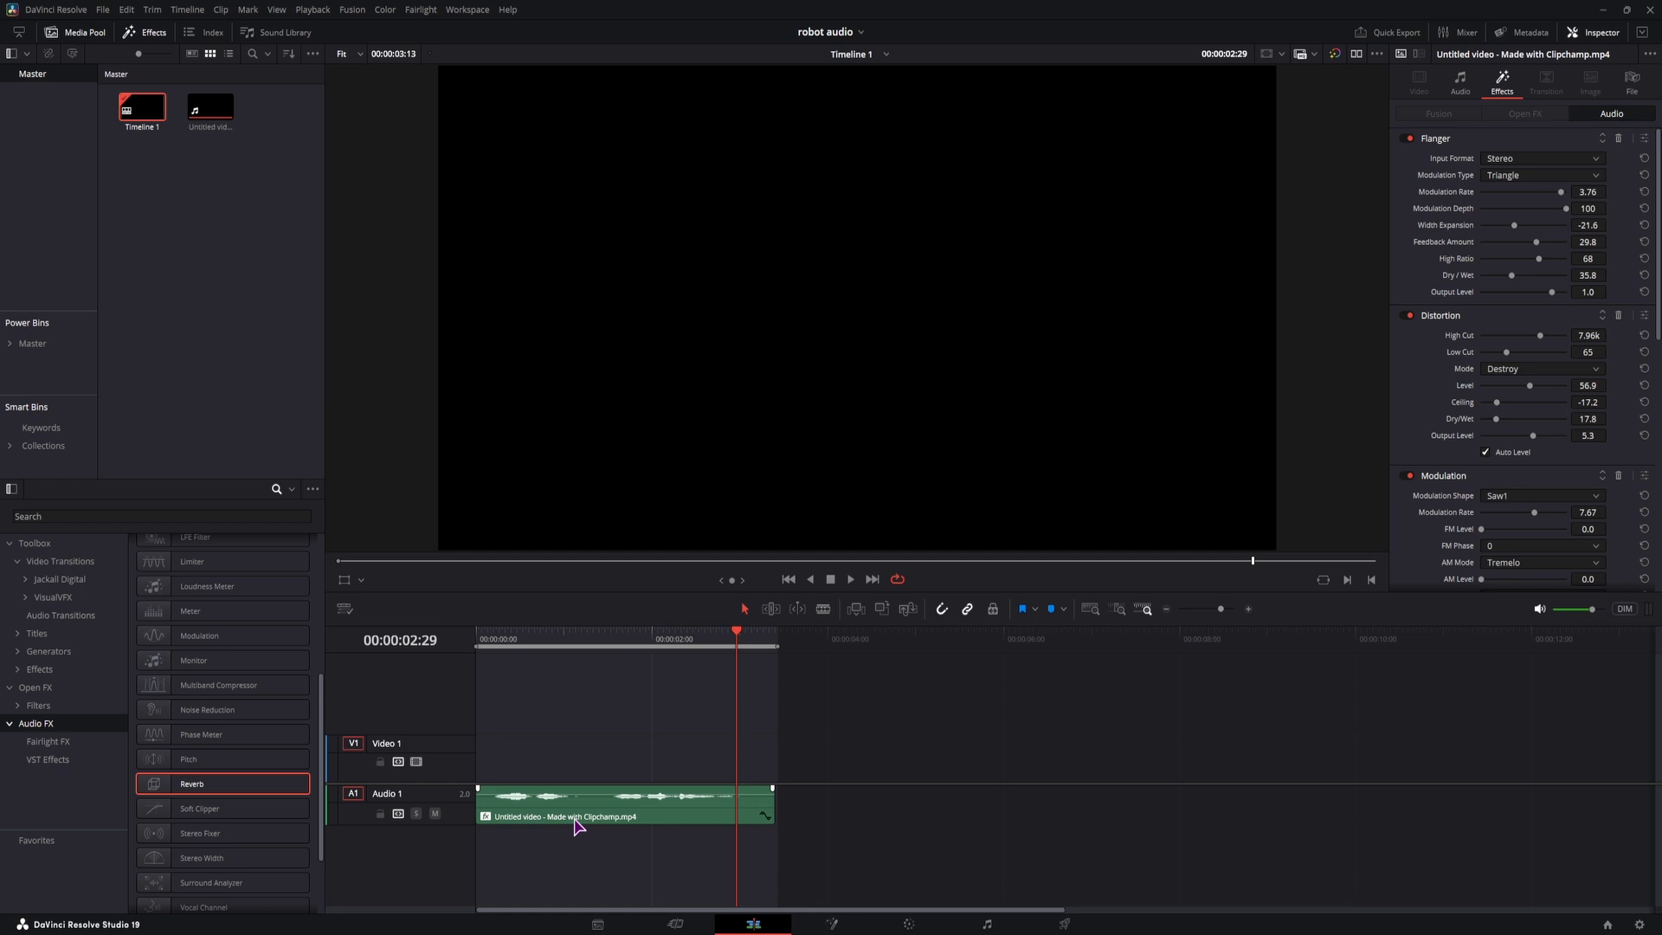
Place three spaced-out copies of the processed audio clip along Audio 1 and clear the timeline's in and out points.
left_click_drag(554, 808, 601, 852)
left_click_drag(1258, 818, 1590, 819)
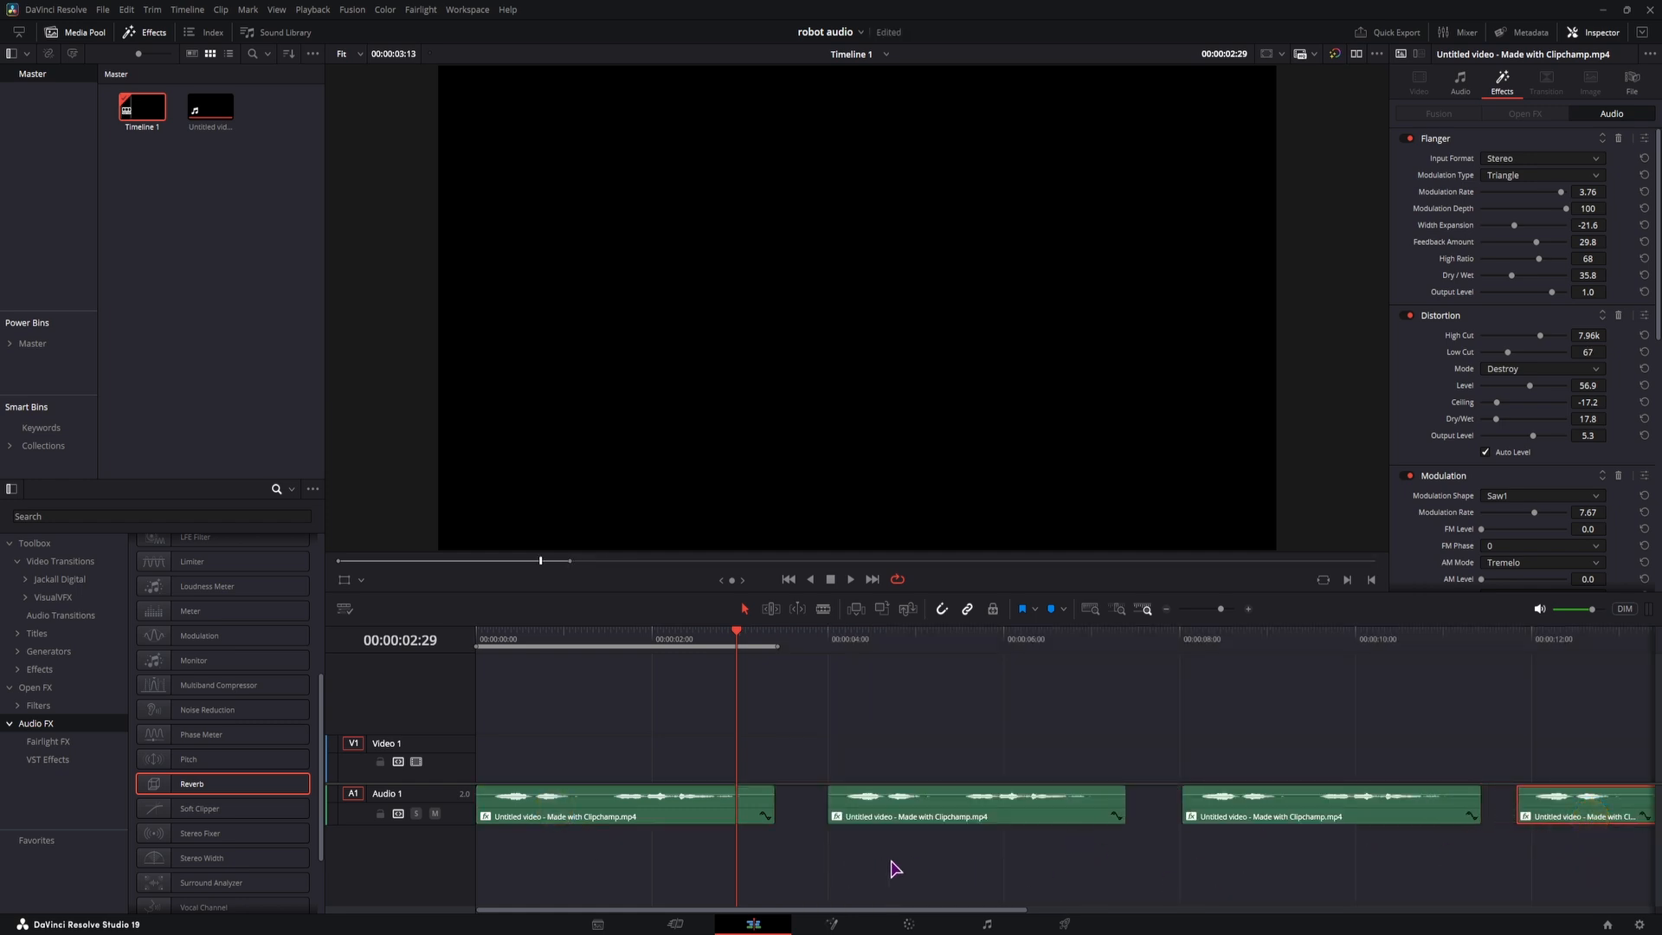
key("alt+x")
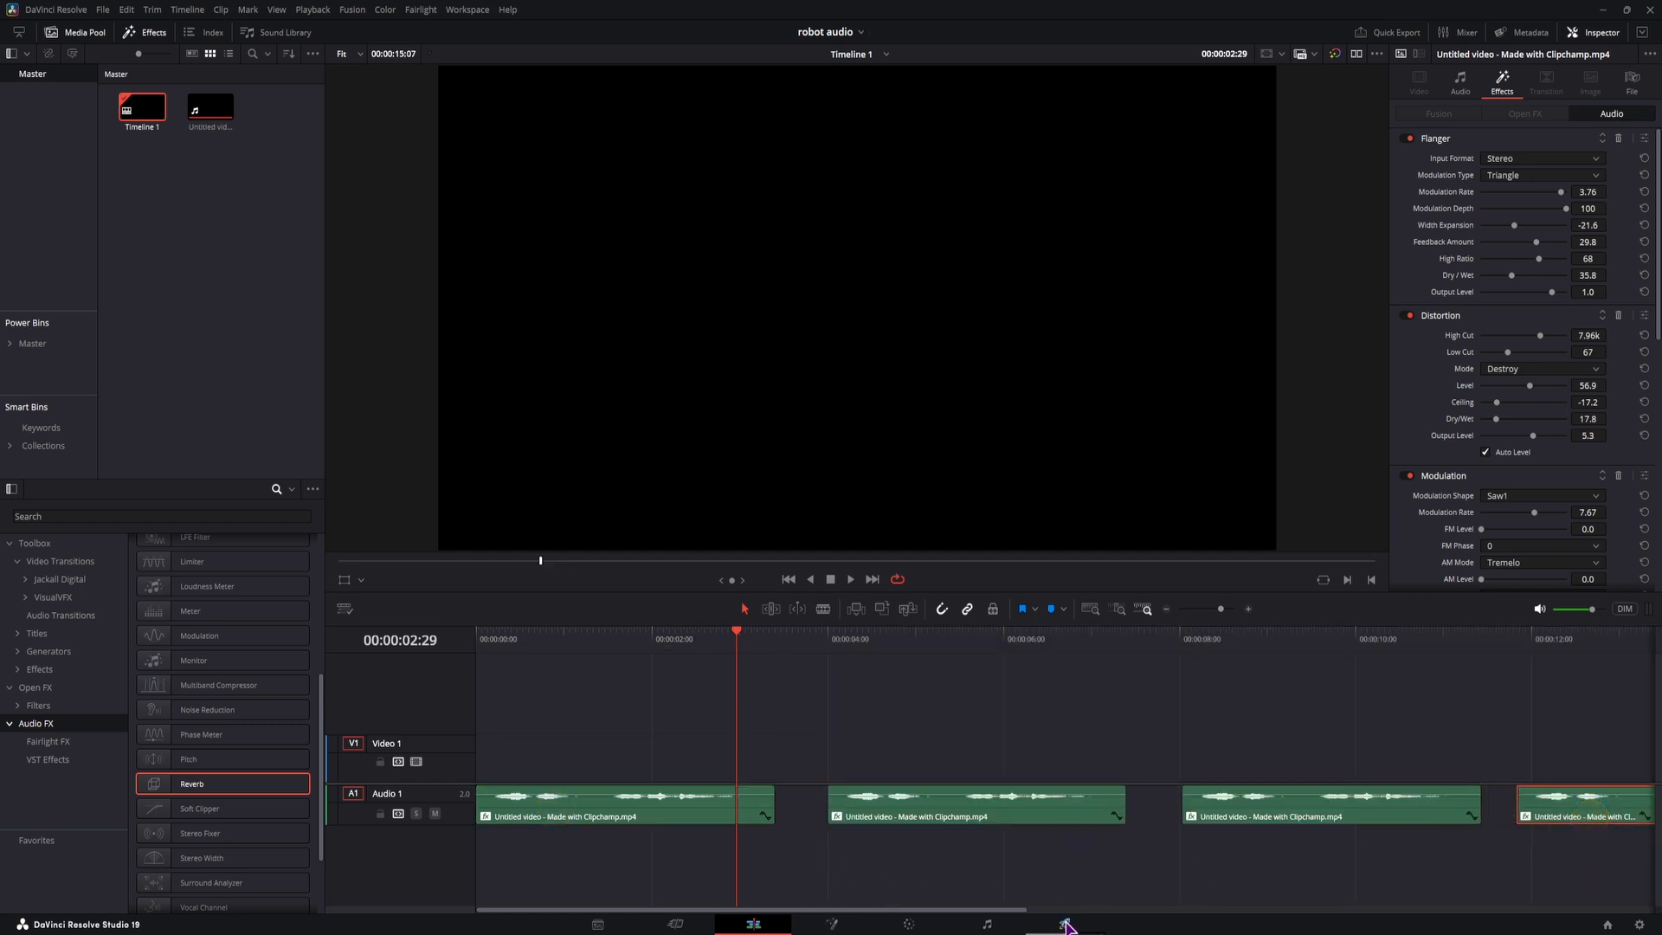
Set up an audio-only export on the Deliver page with video export disabled and MP3 as the audio format.
left_click(1066, 925)
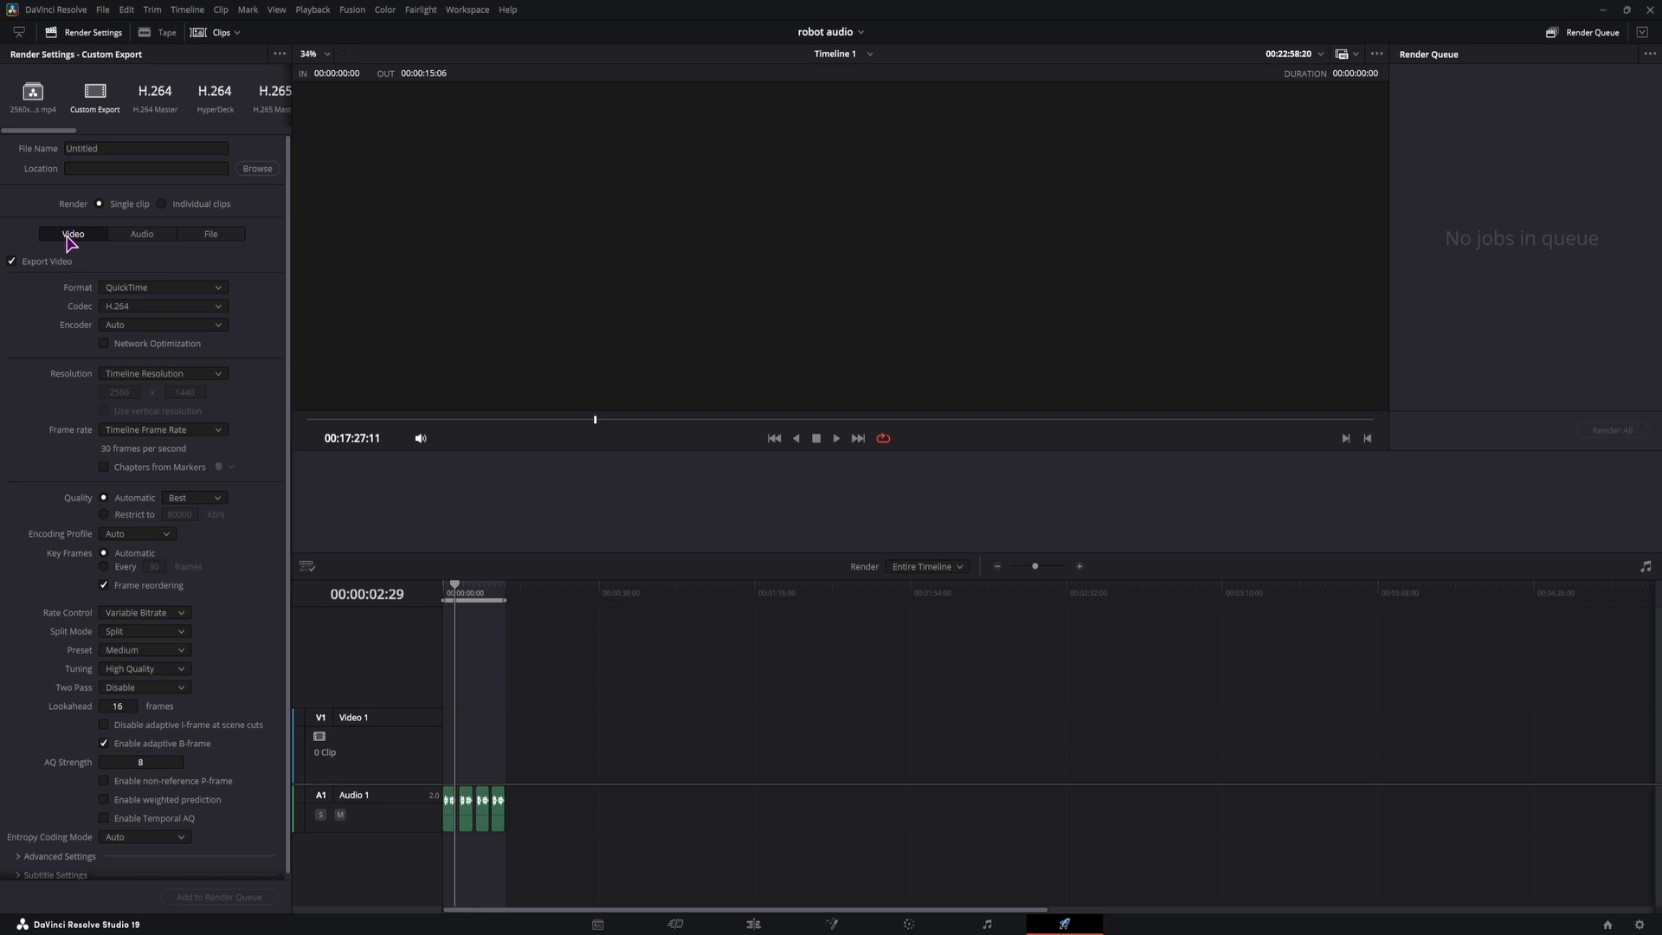
left_click(14, 264)
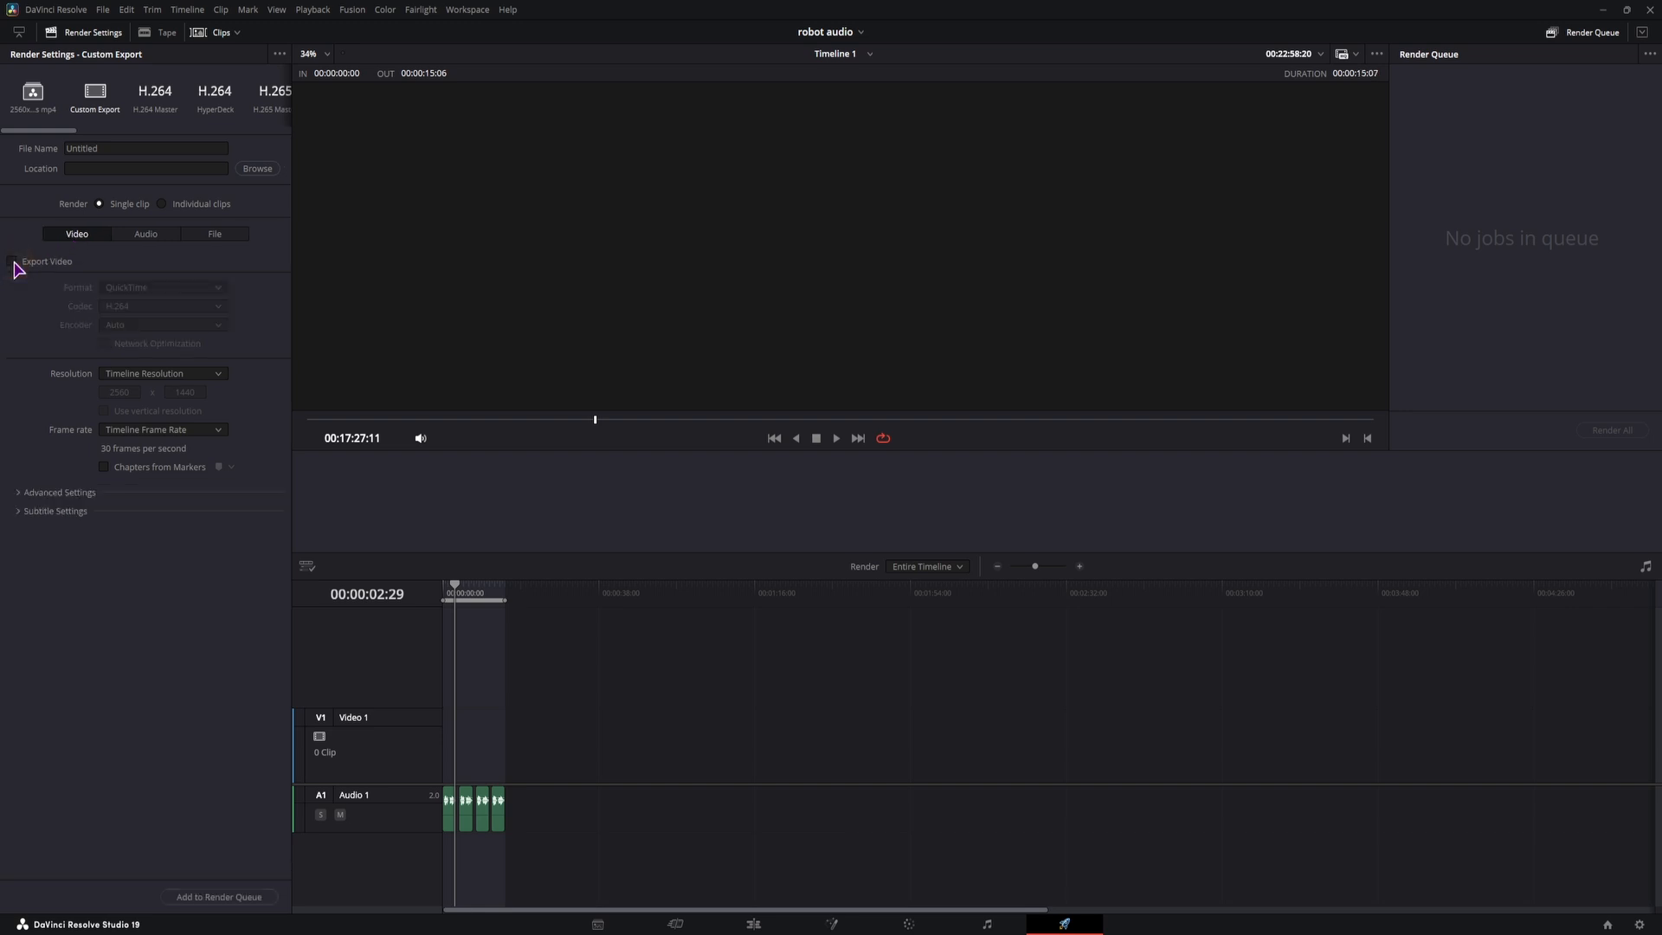
left_click(145, 234)
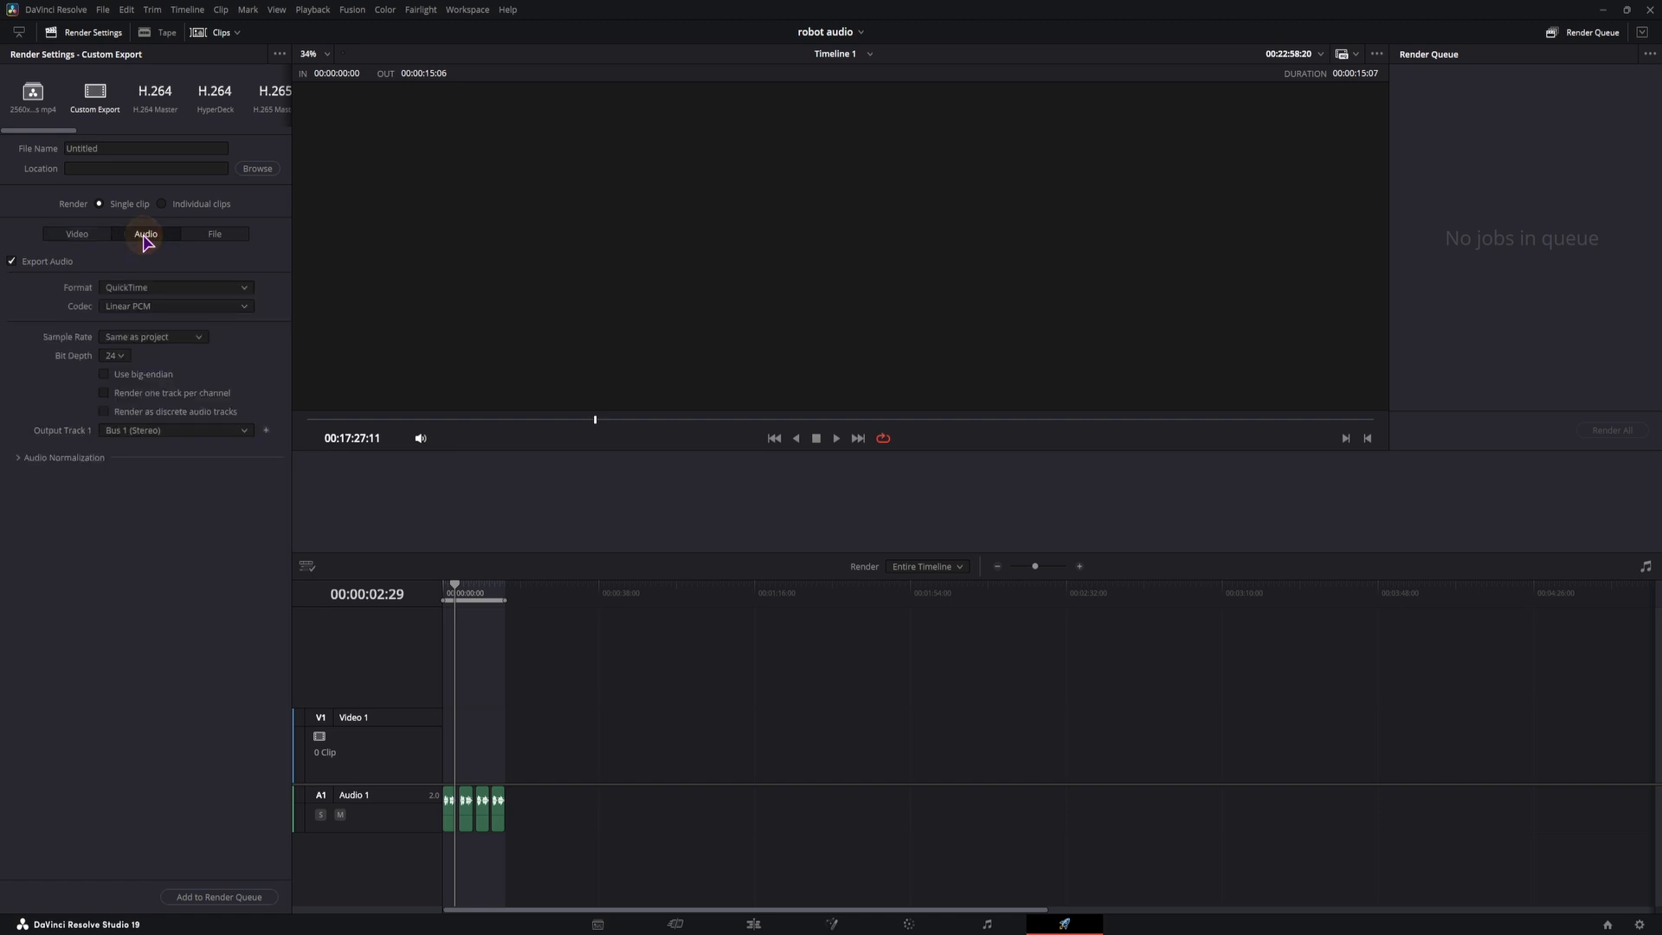
left_click(143, 287)
left_click(130, 379)
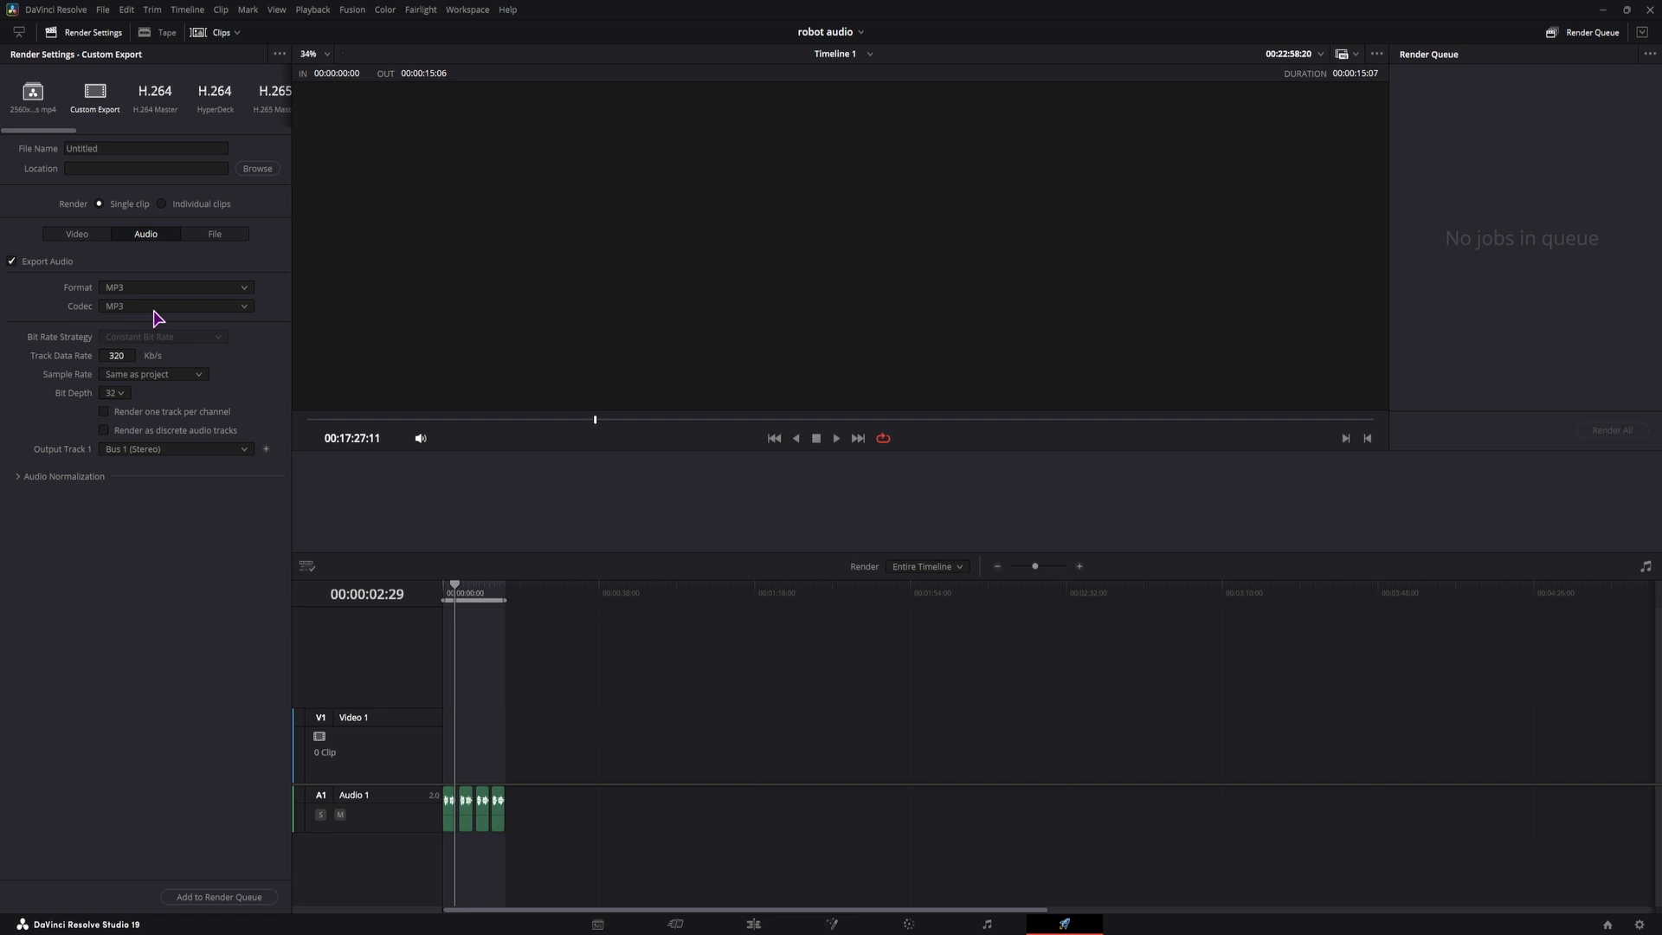
left_click(21, 477)
left_click(20, 477)
Render the timeline as individual clips into the audio export folder.
left_click(81, 206)
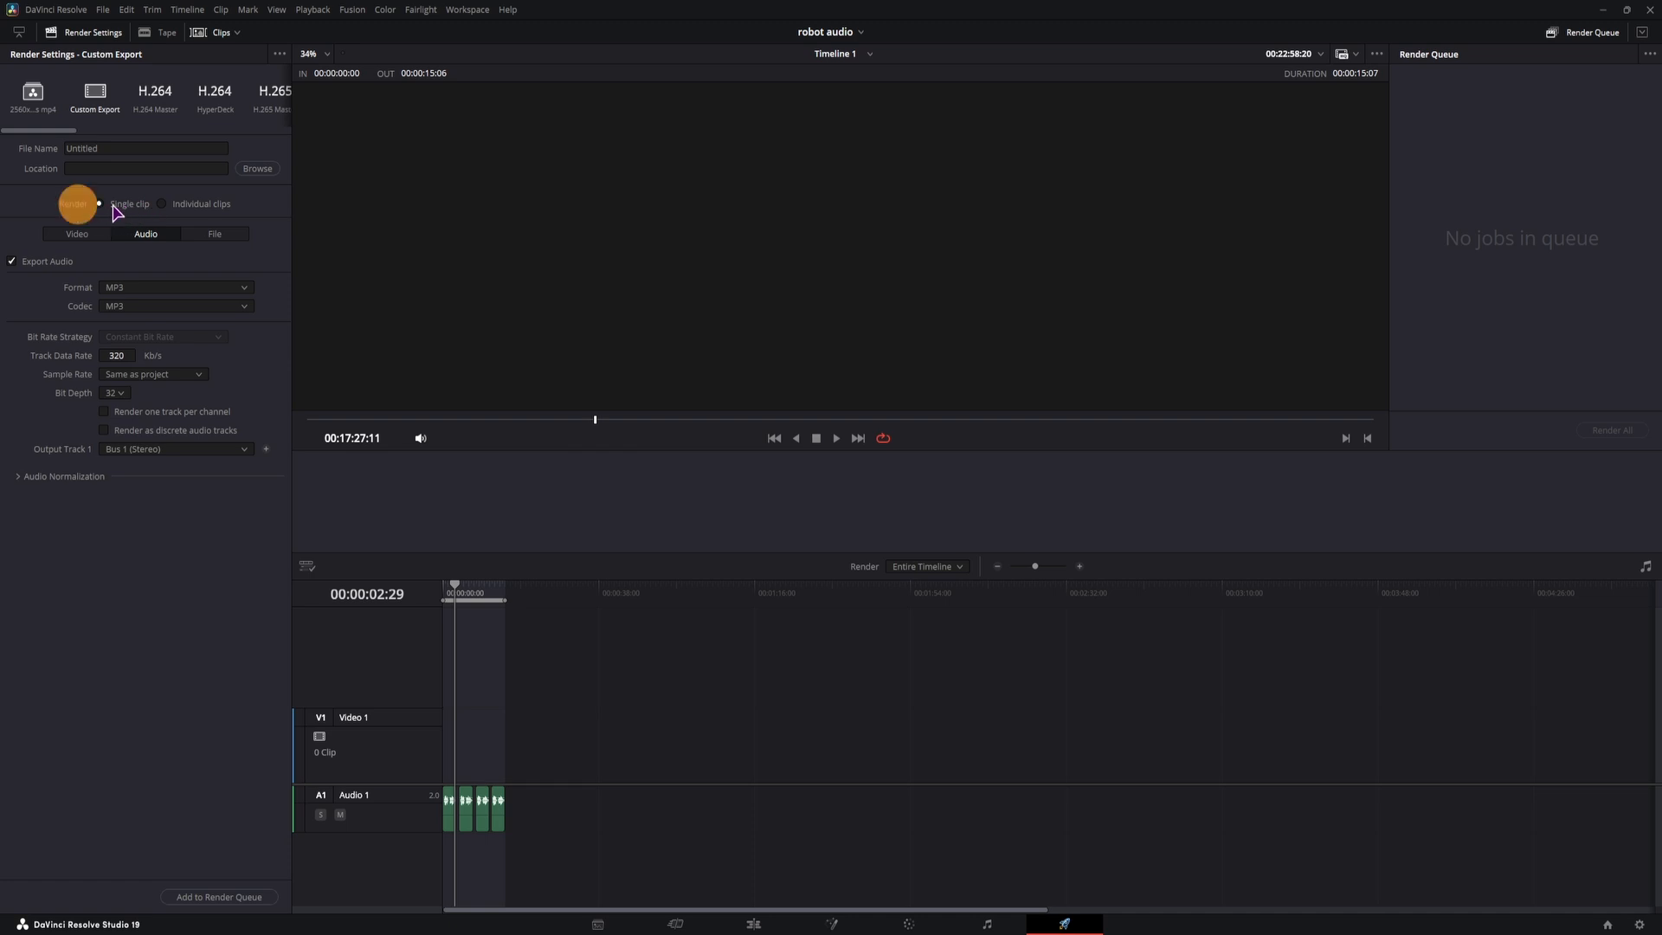
left_click(164, 205)
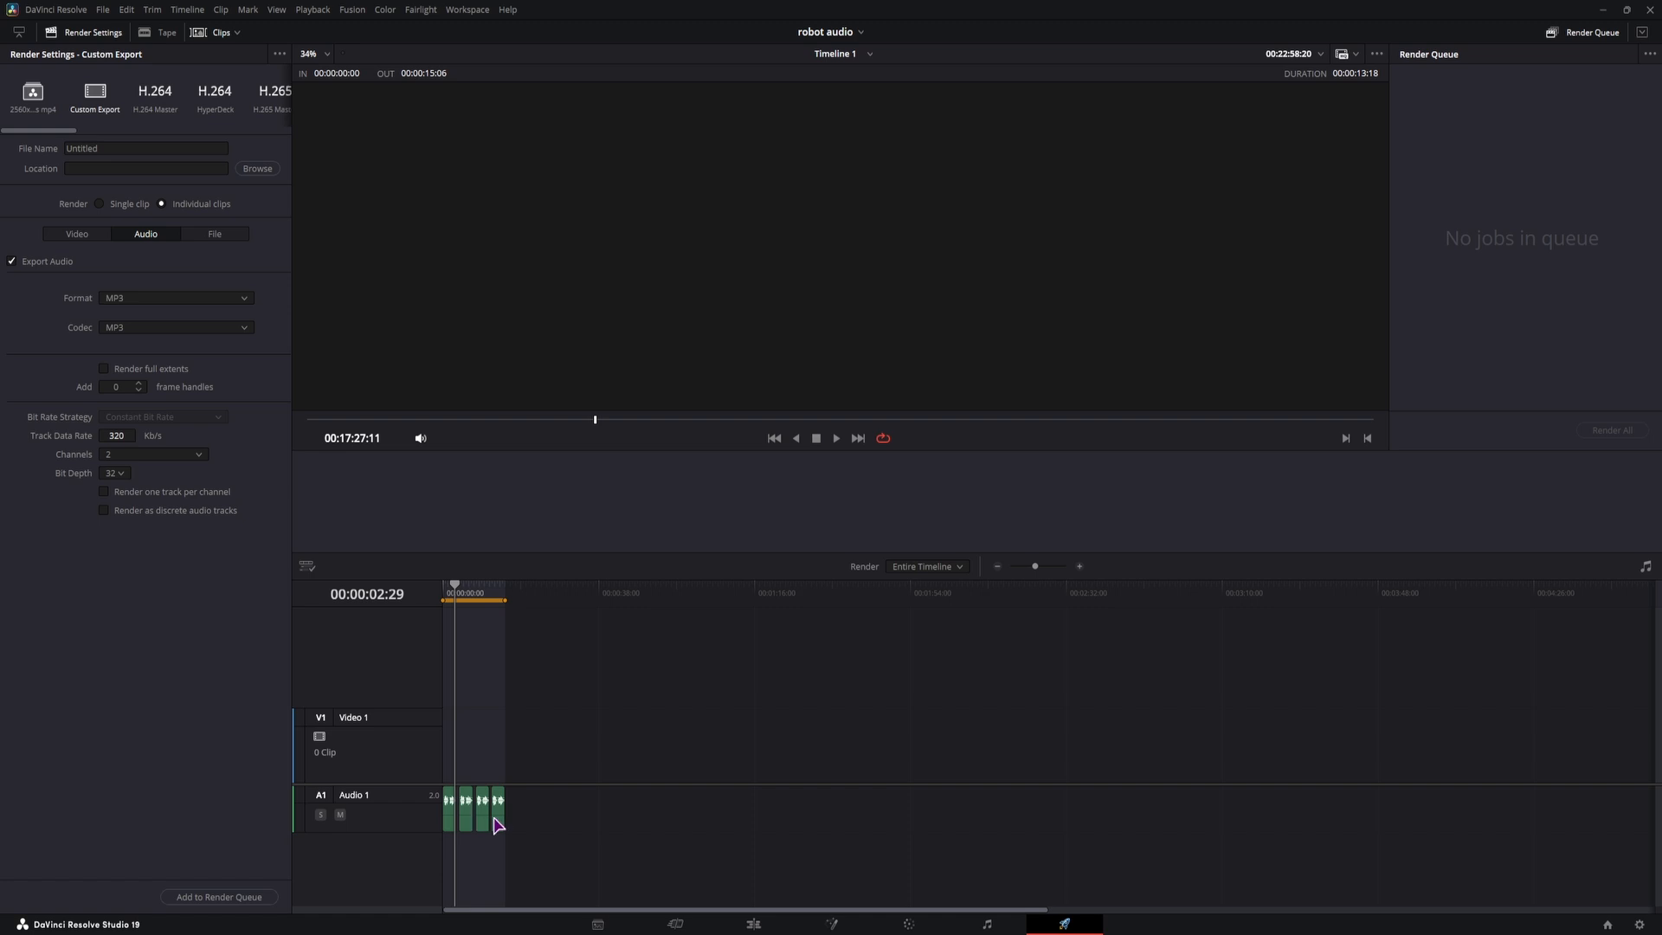
left_click(257, 168)
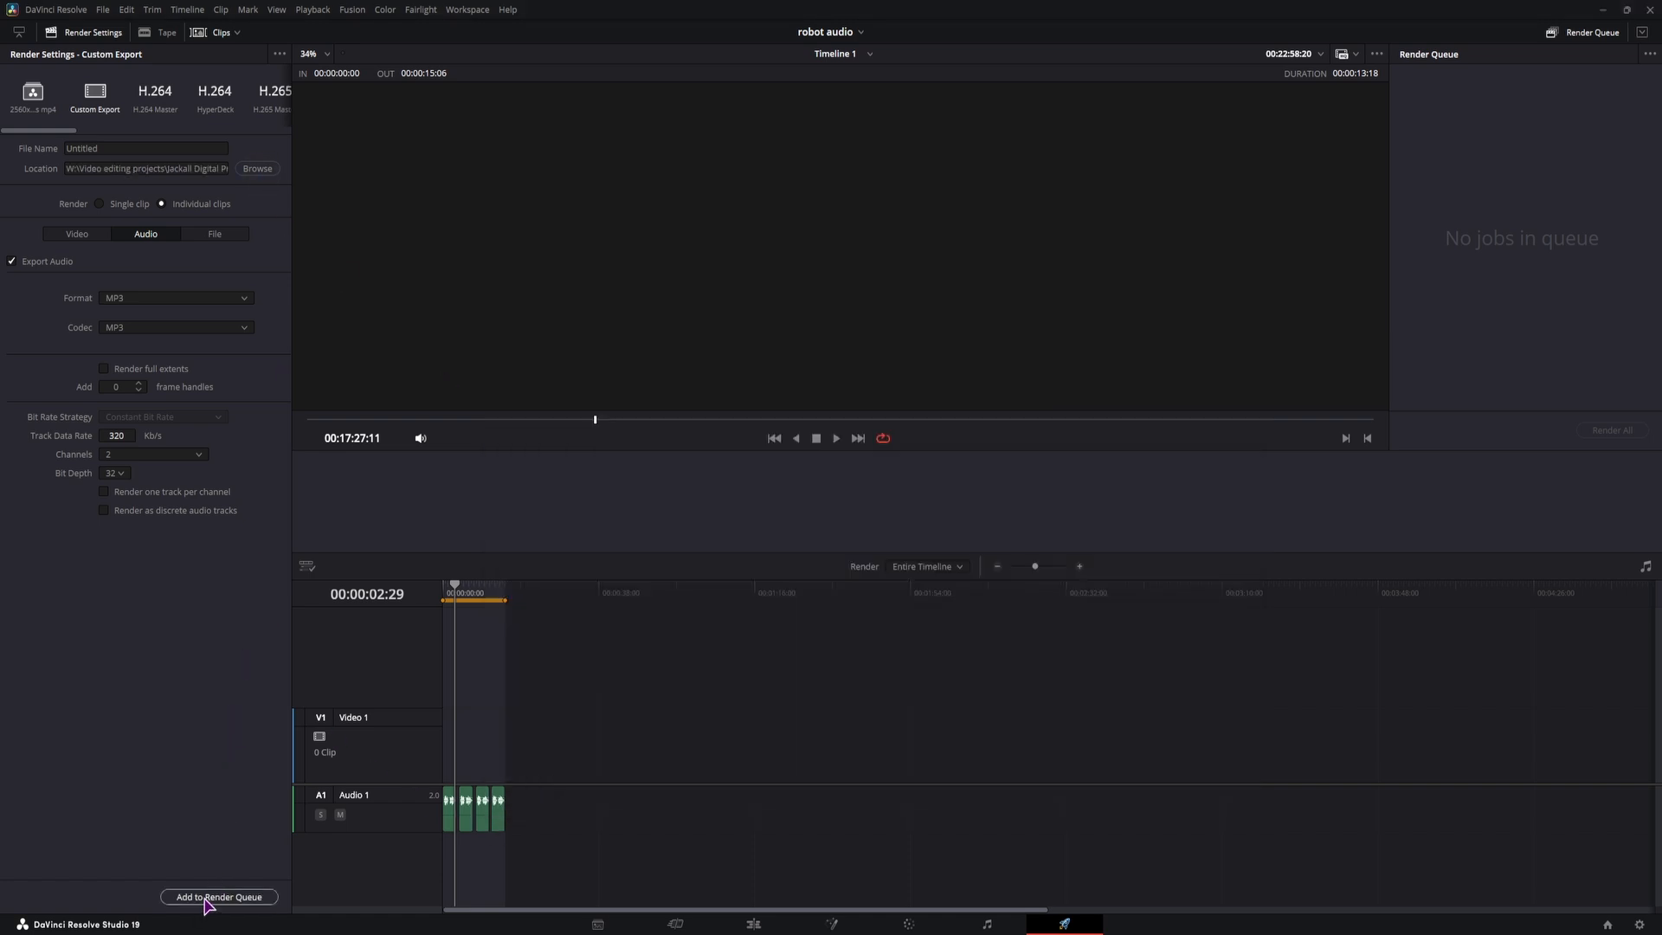
left_click(208, 899)
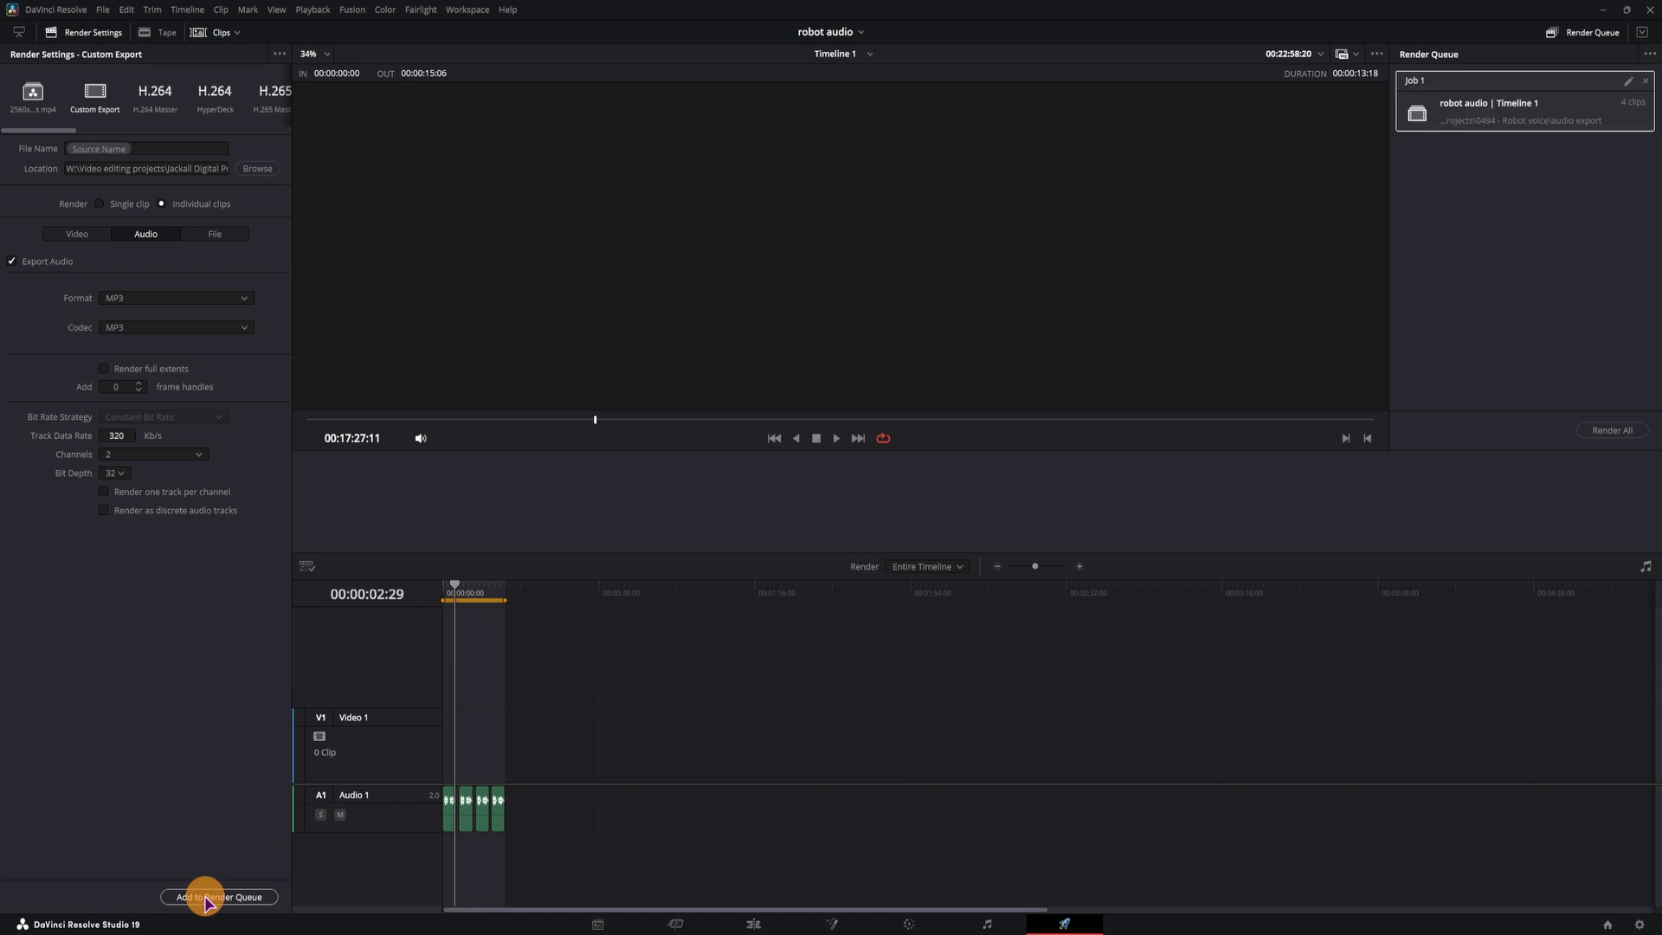
left_click(1607, 428)
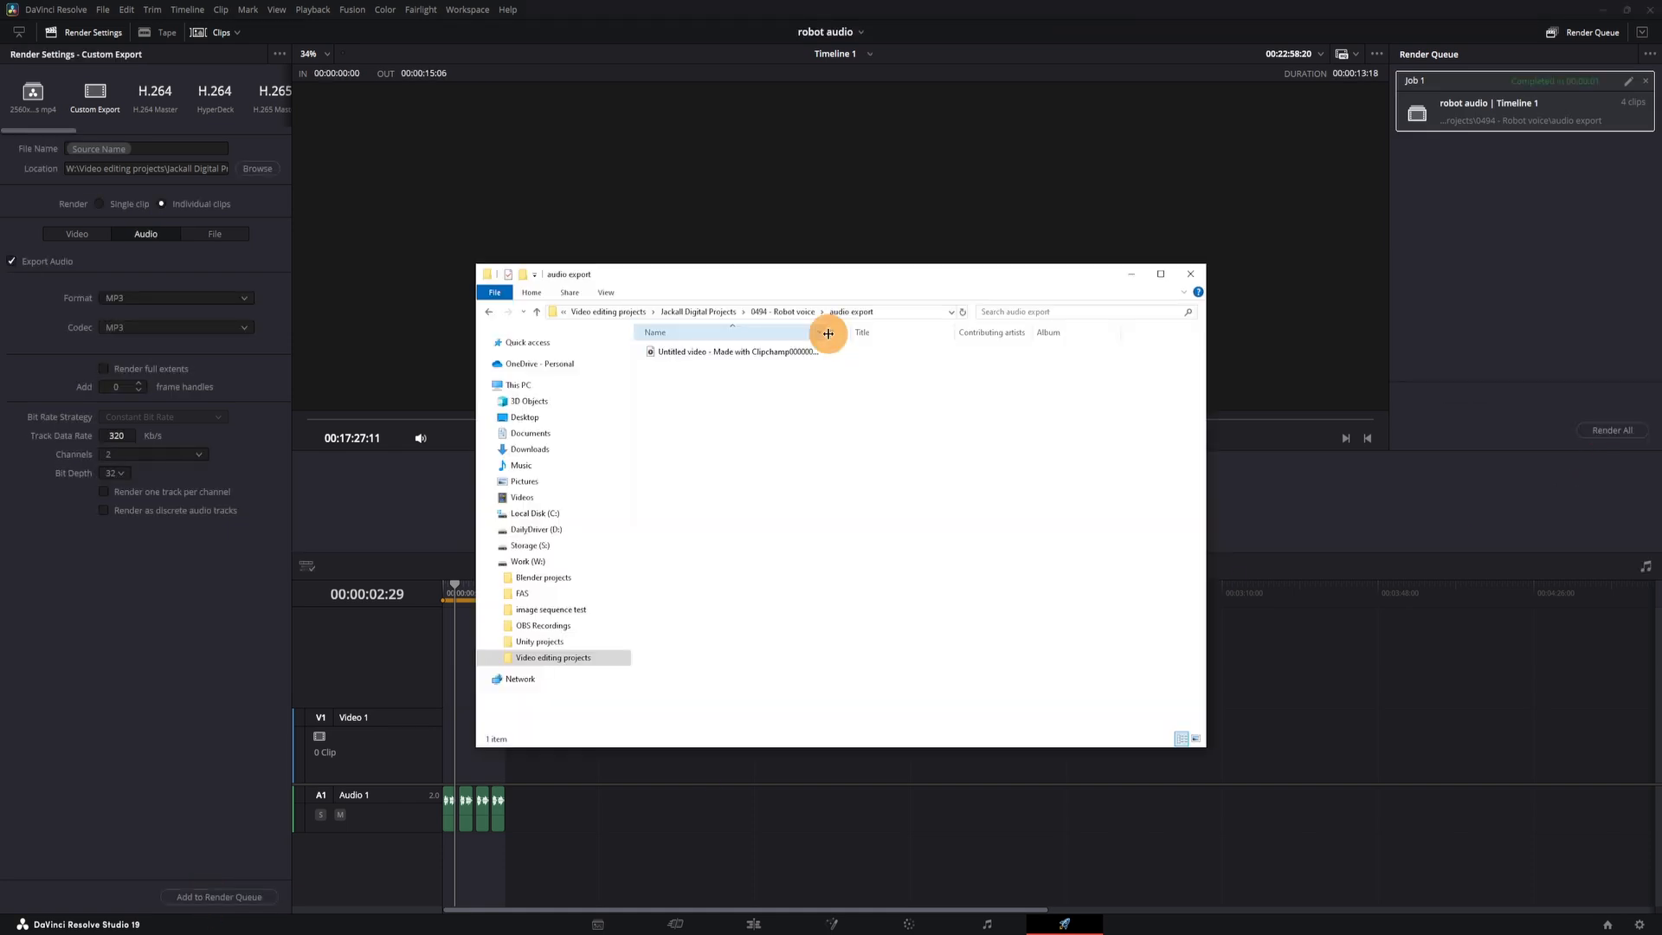
Play the exported audio file from the audio export folder, pause it, close the player and minimize the folder window.
double_click(744, 353)
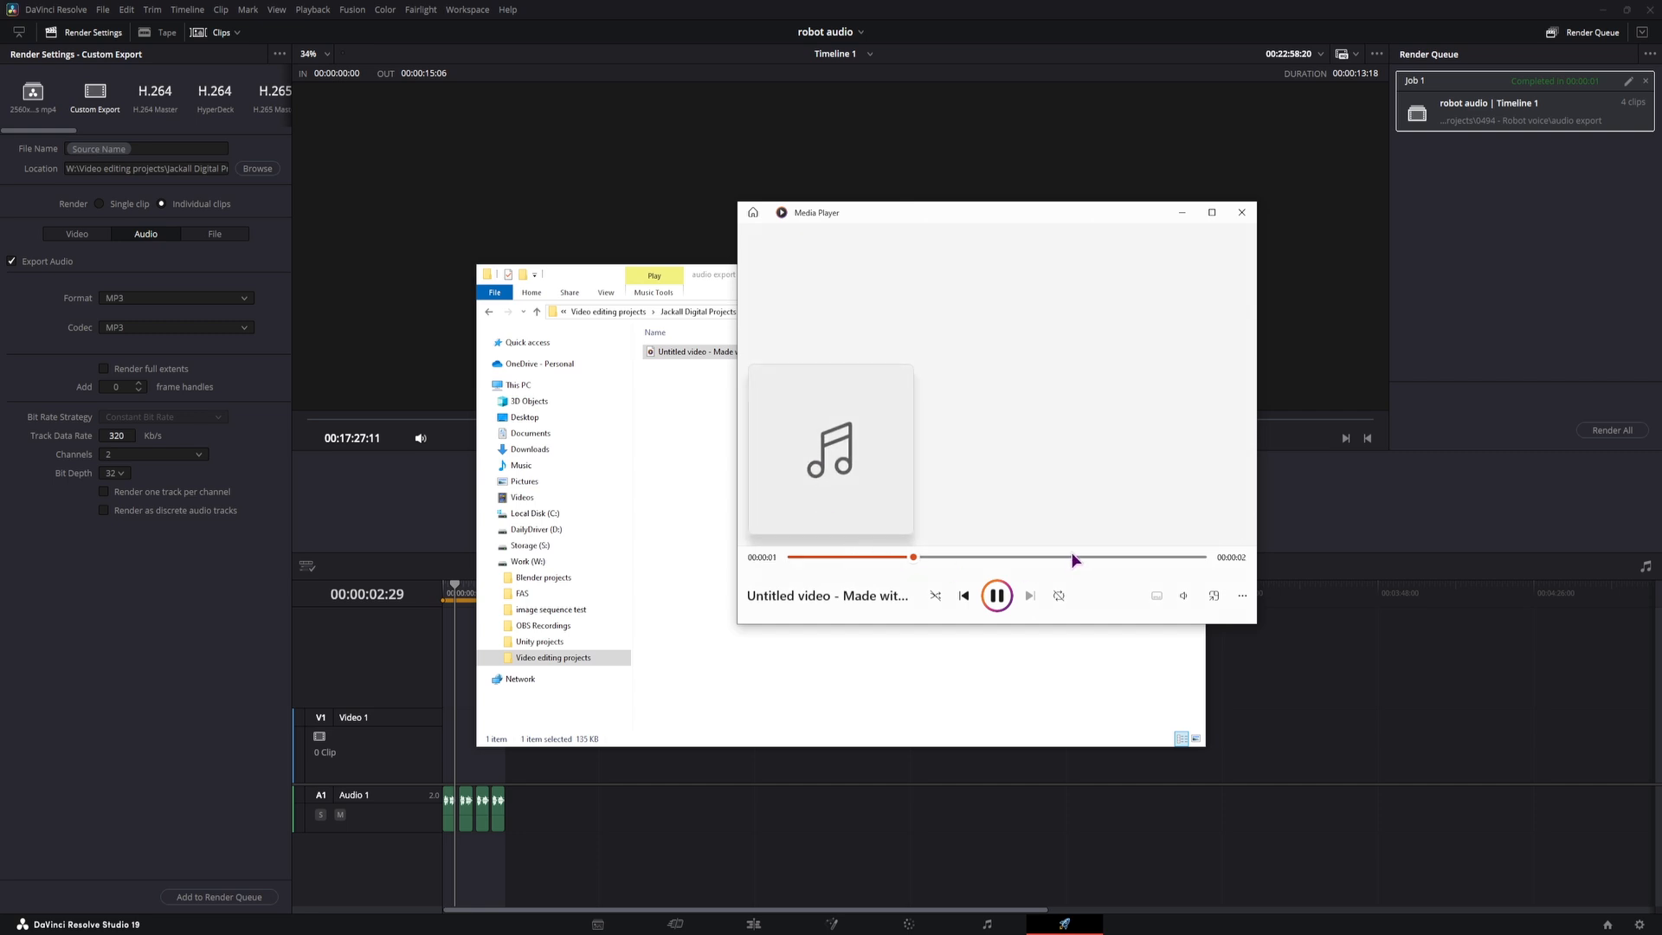
left_click(997, 598)
left_click(1241, 212)
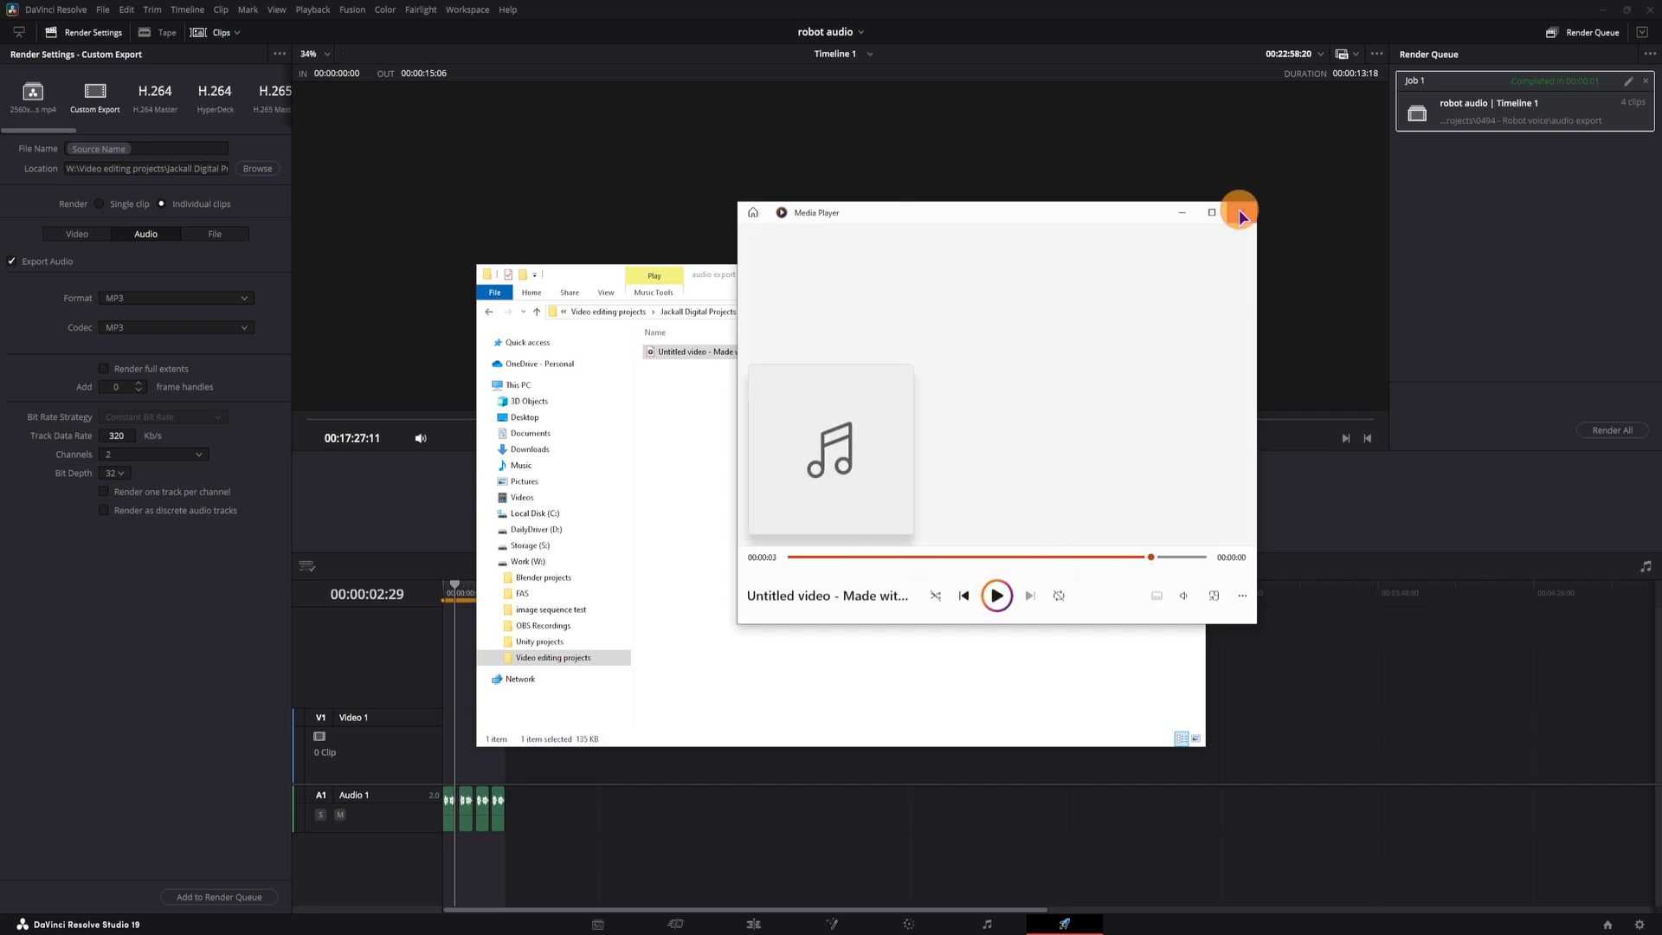
left_click(1131, 274)
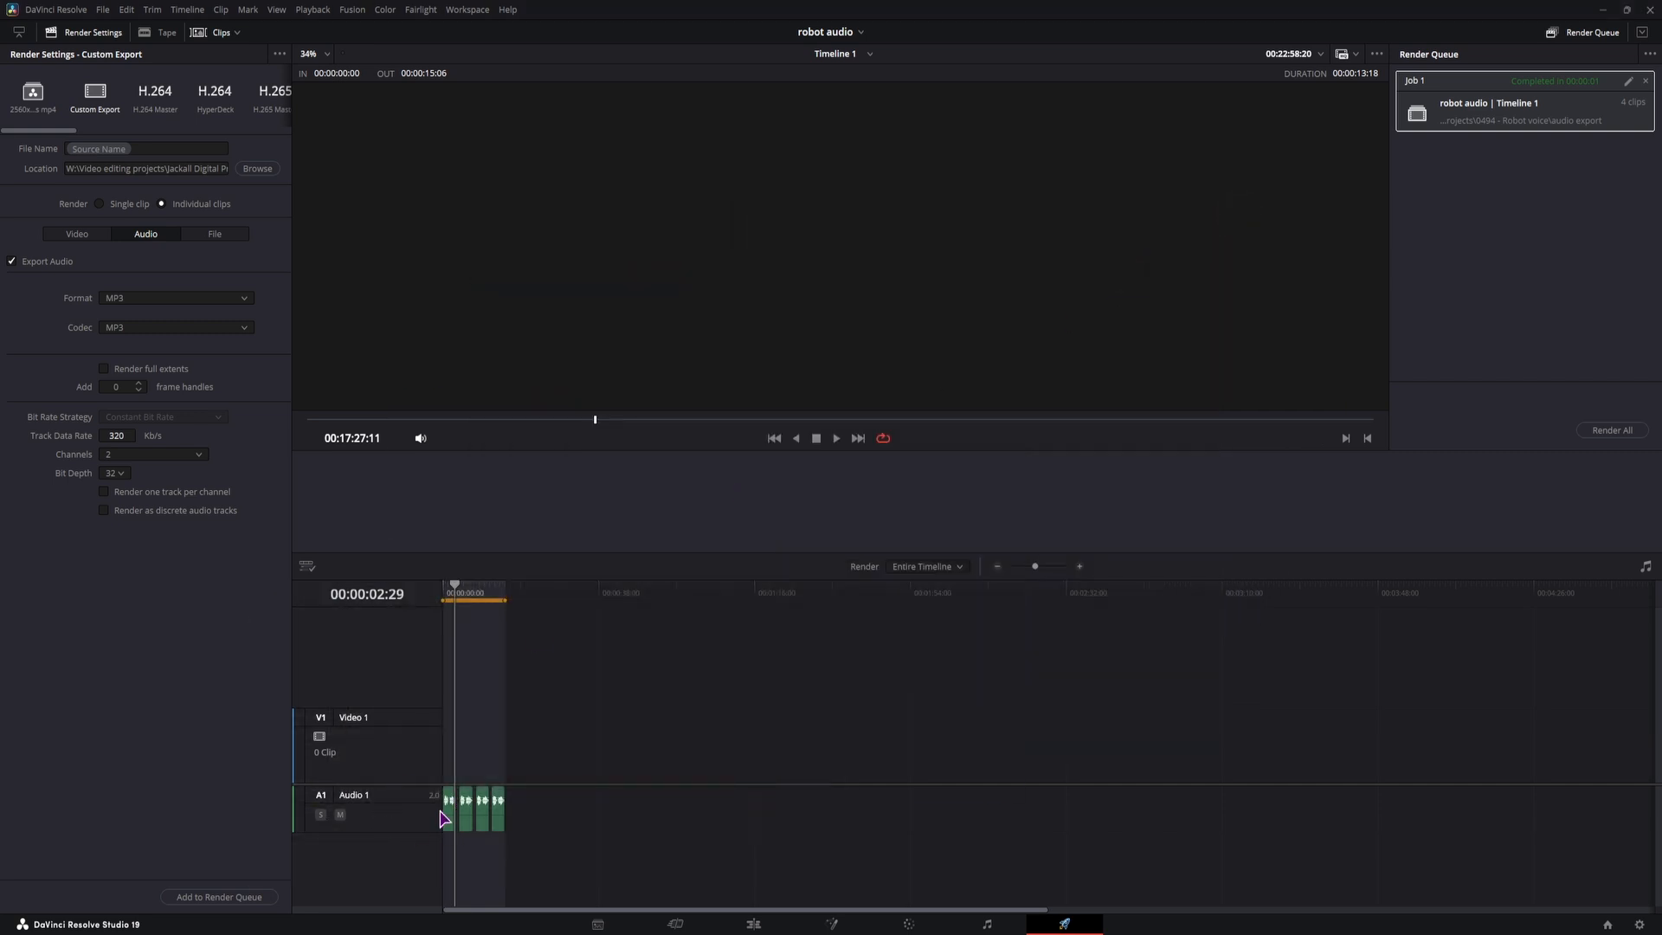
Queue the individual-clips MP3 export a second time with the same settings and render it.
left_click(178, 610)
left_click(215, 897)
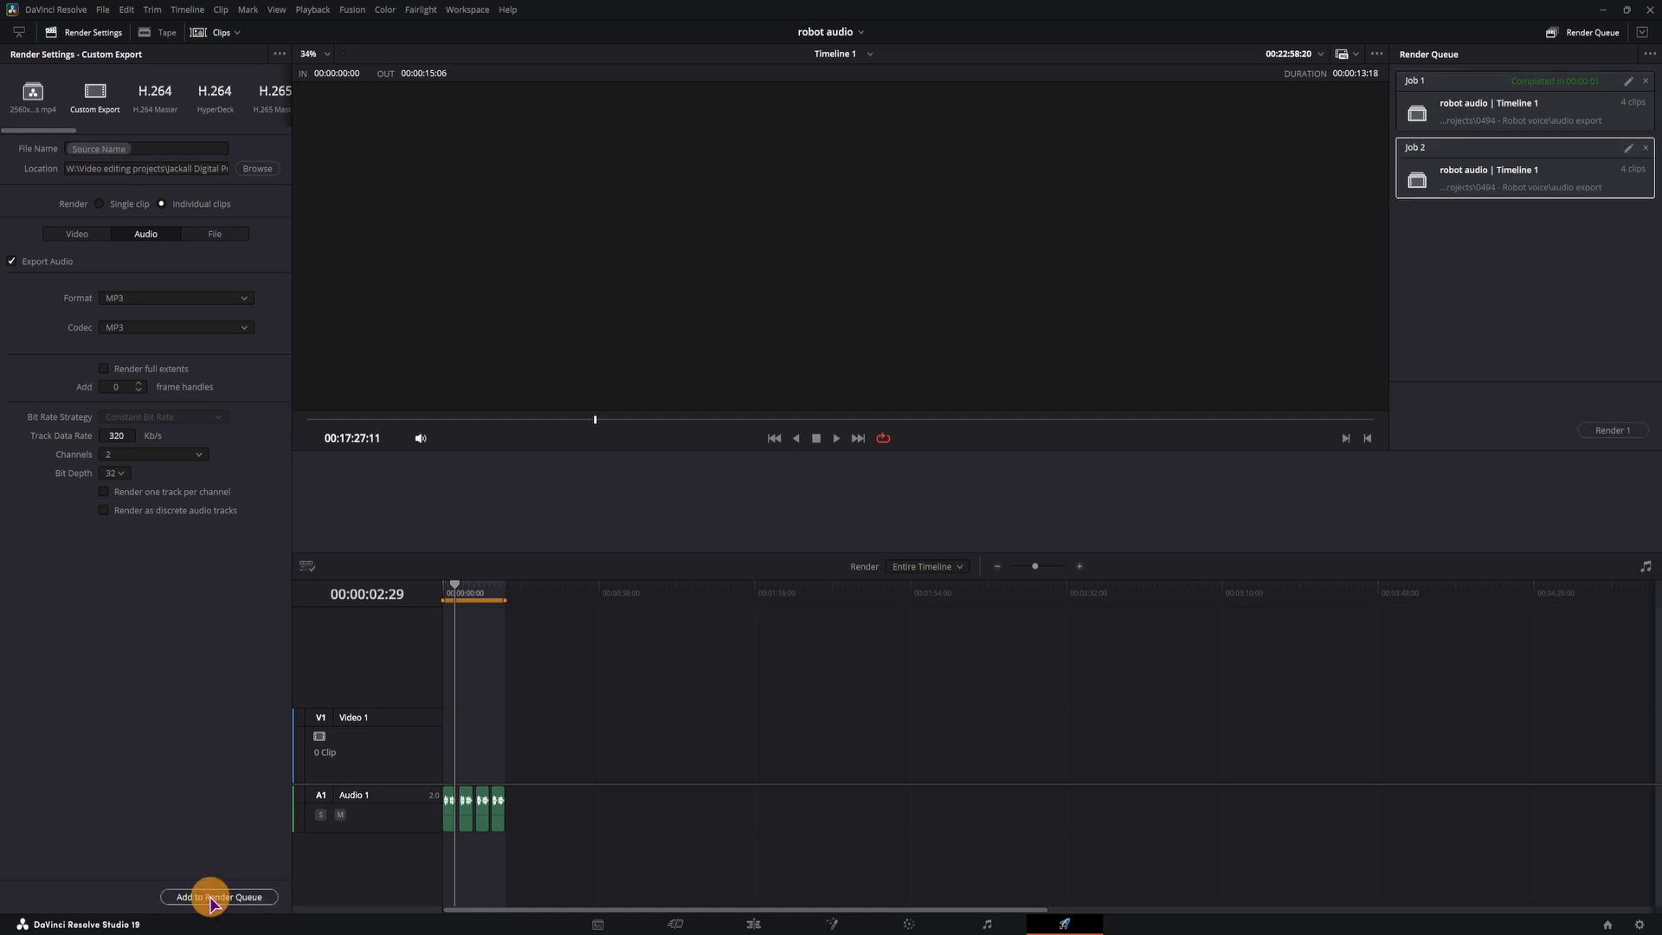
left_click(1608, 431)
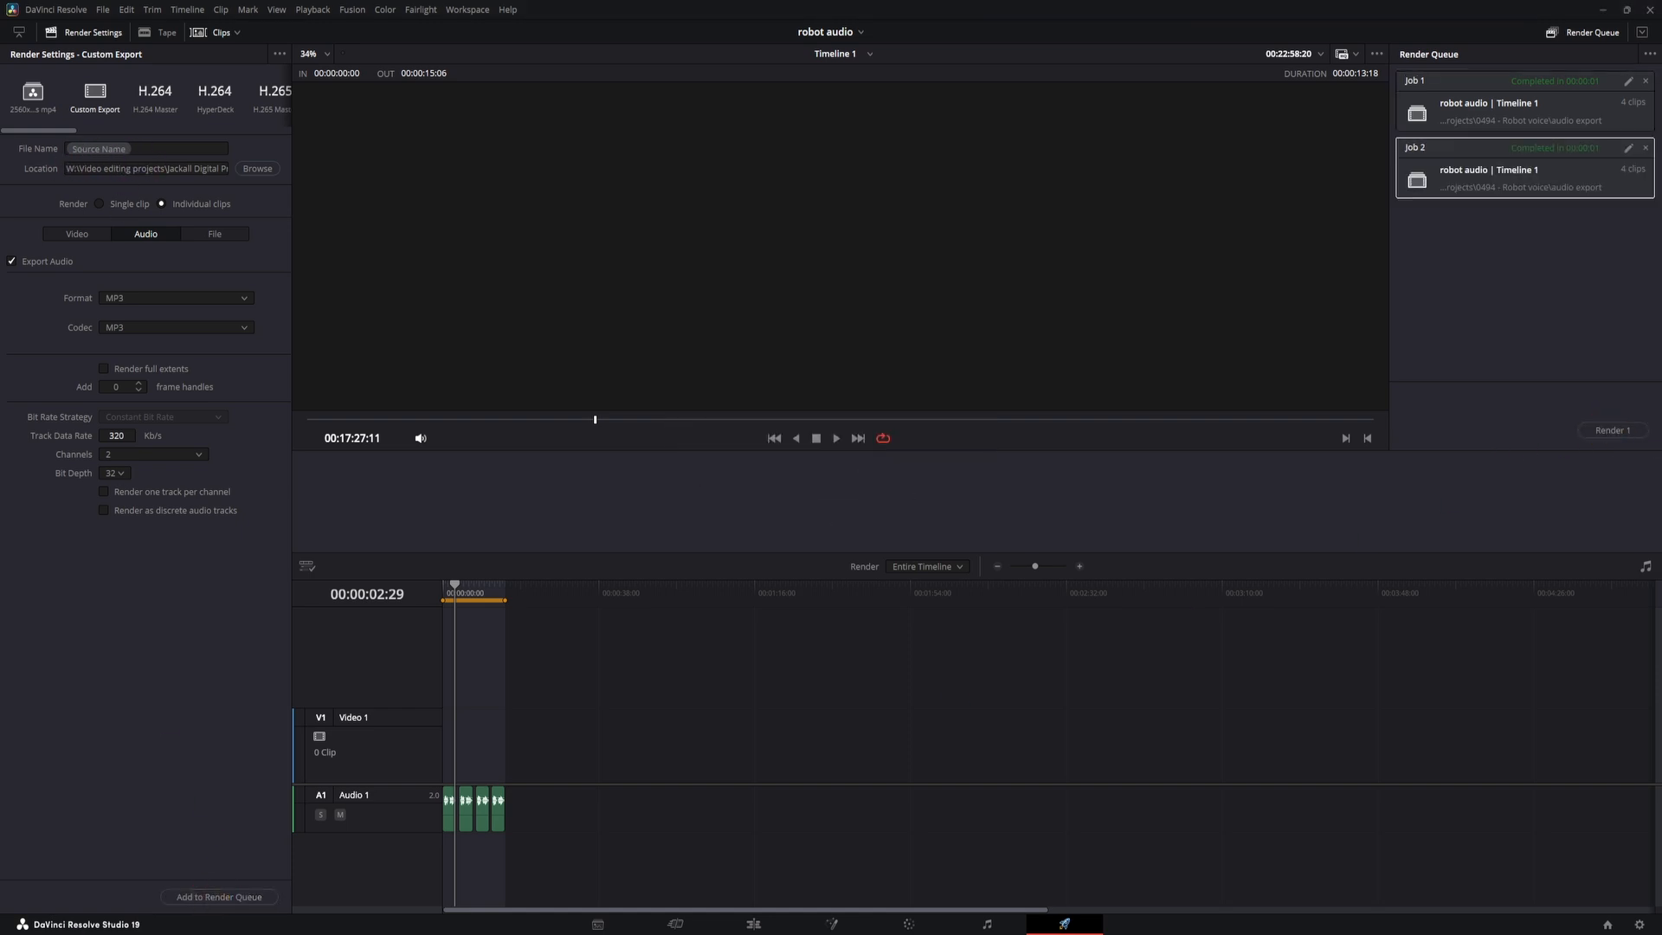
Set the exported filenames to use the source name, add a third job to the render queue and render it.
left_click(193, 616)
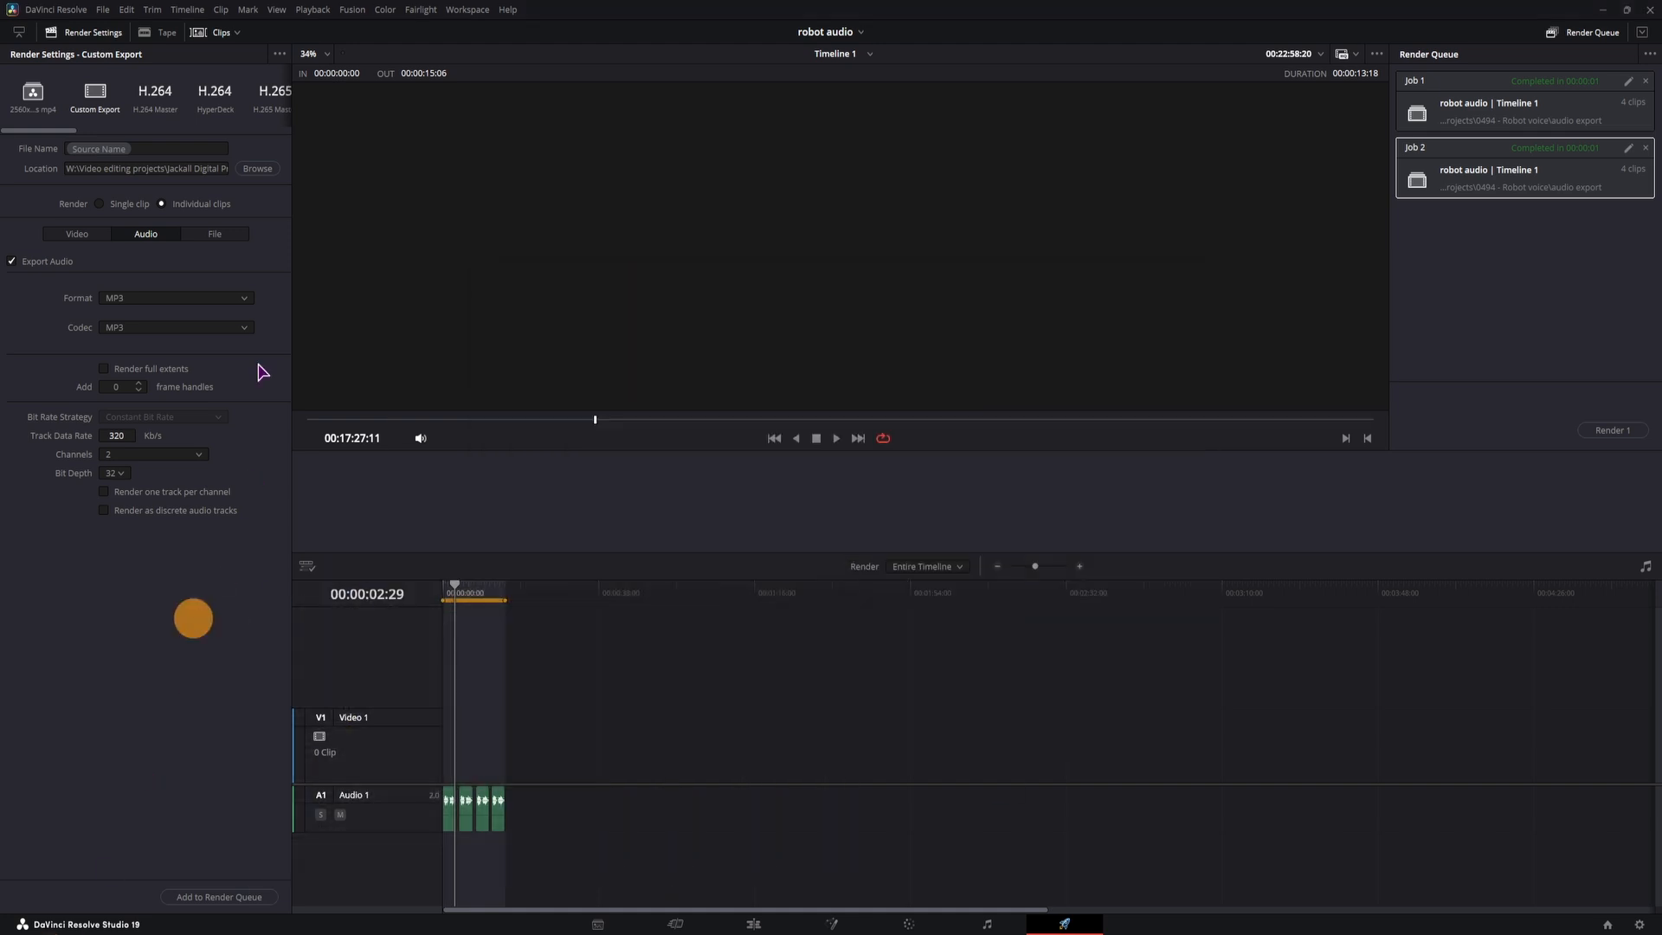
left_click(212, 235)
left_click(111, 278)
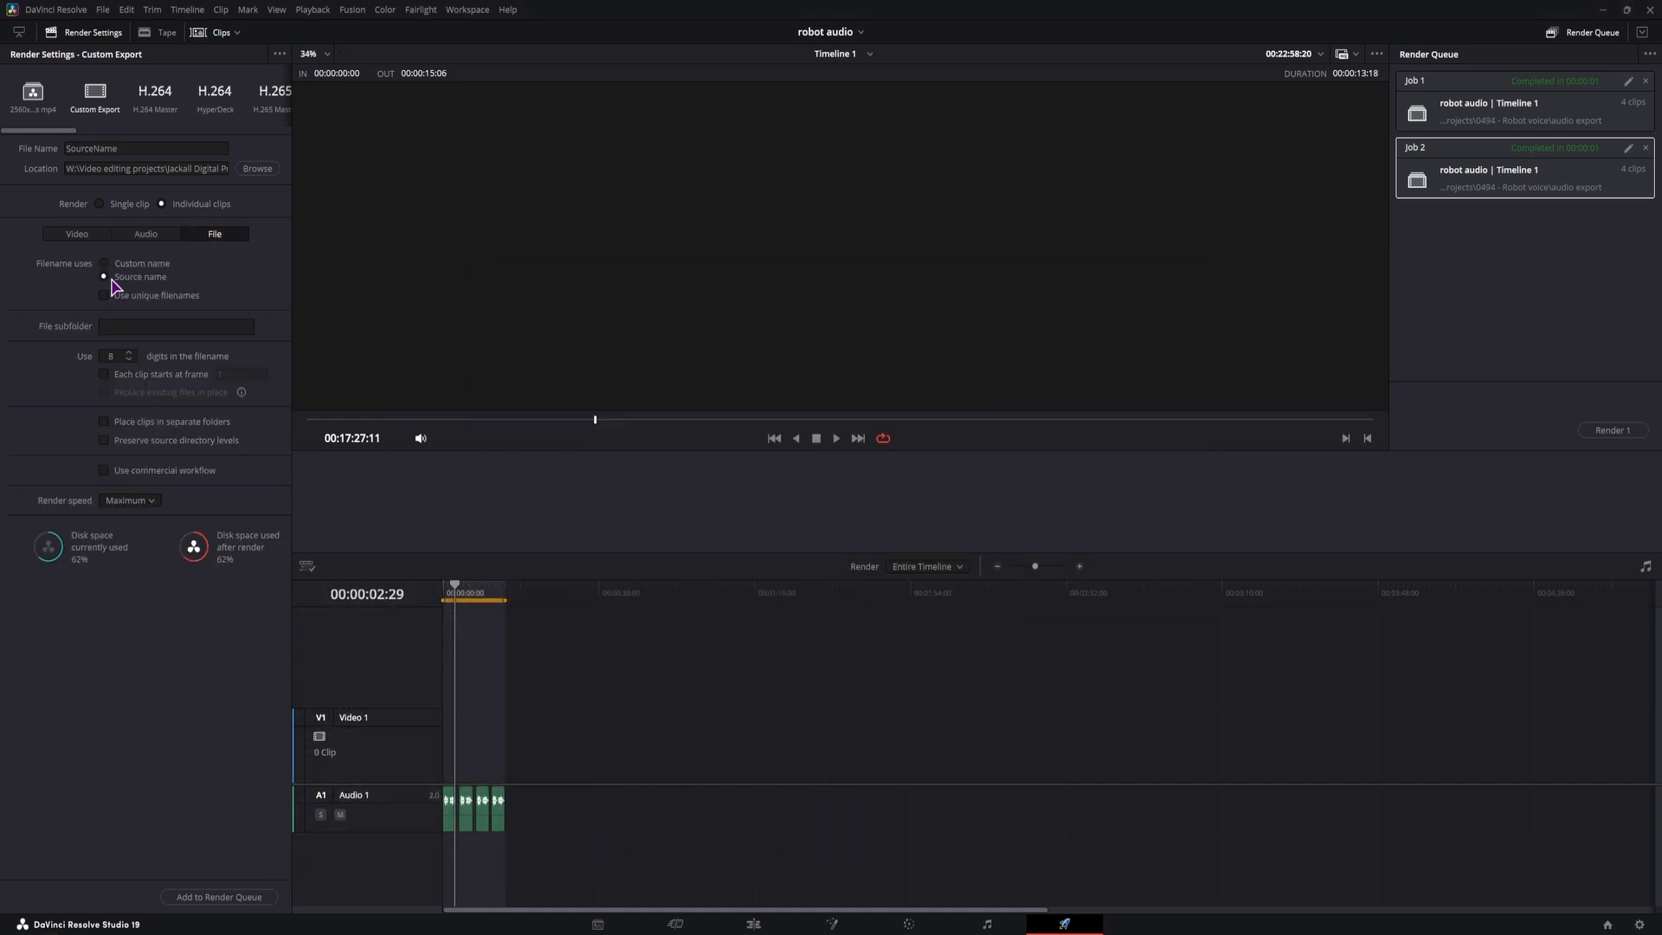
left_click(219, 897)
left_click(1612, 430)
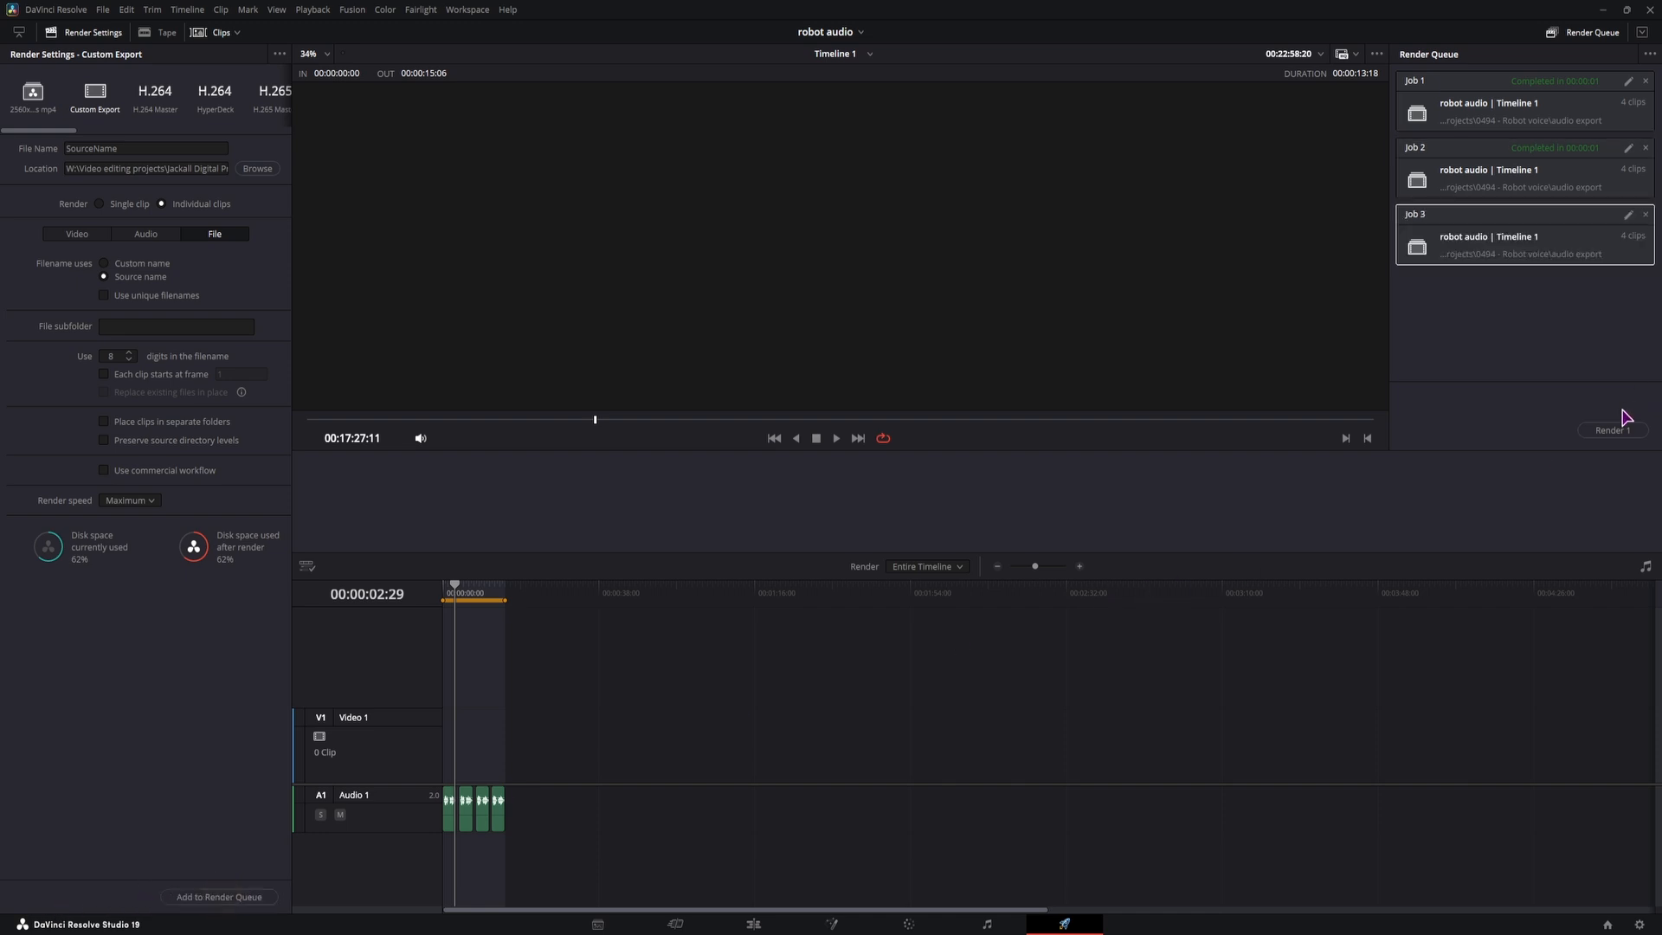
left_click(715, 365)
left_click(834, 447)
left_click(152, 668)
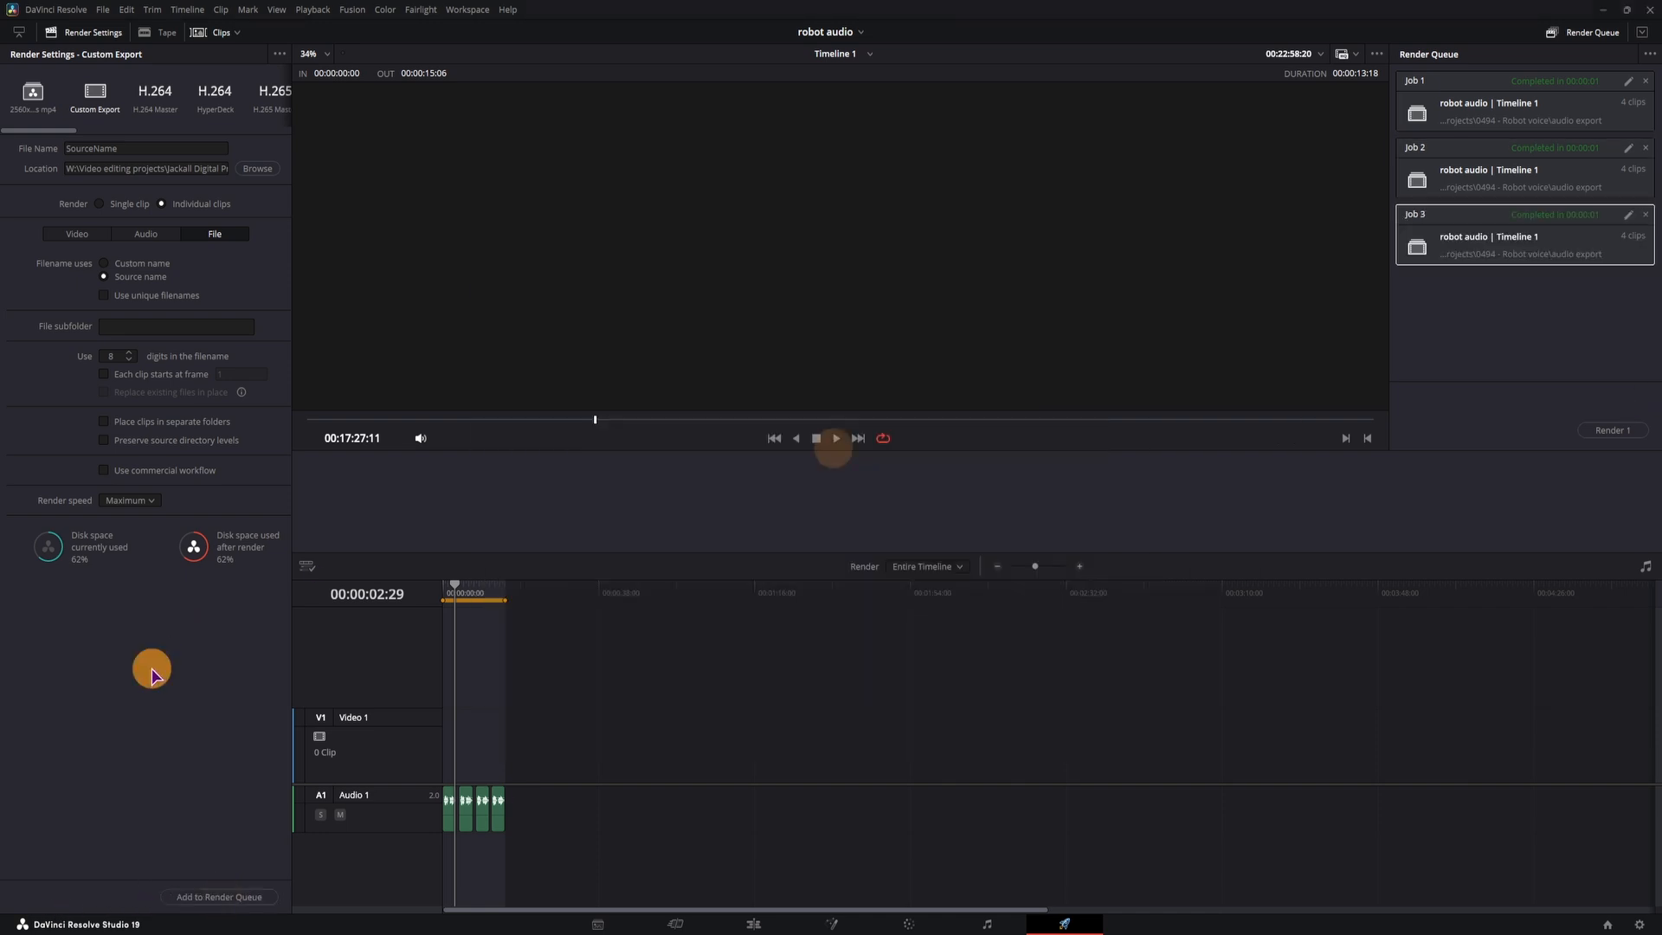
Switch the filenames to the custom name "test 1" and render the clips as a fourth job.
left_click(105, 264)
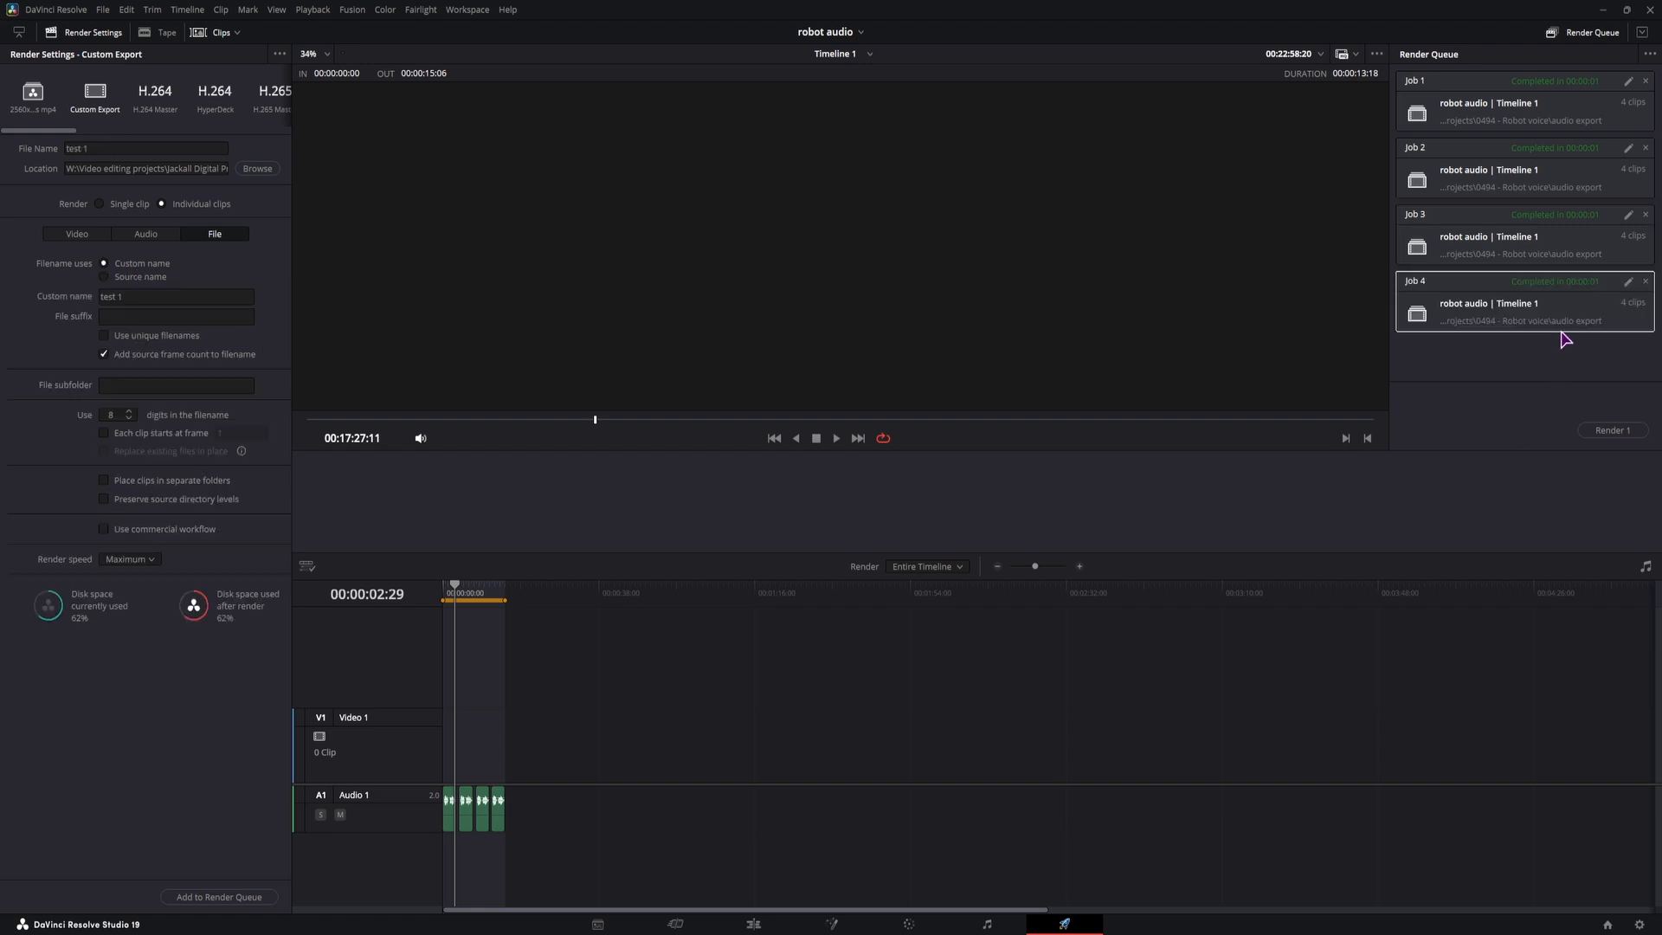
left_click(1625, 304)
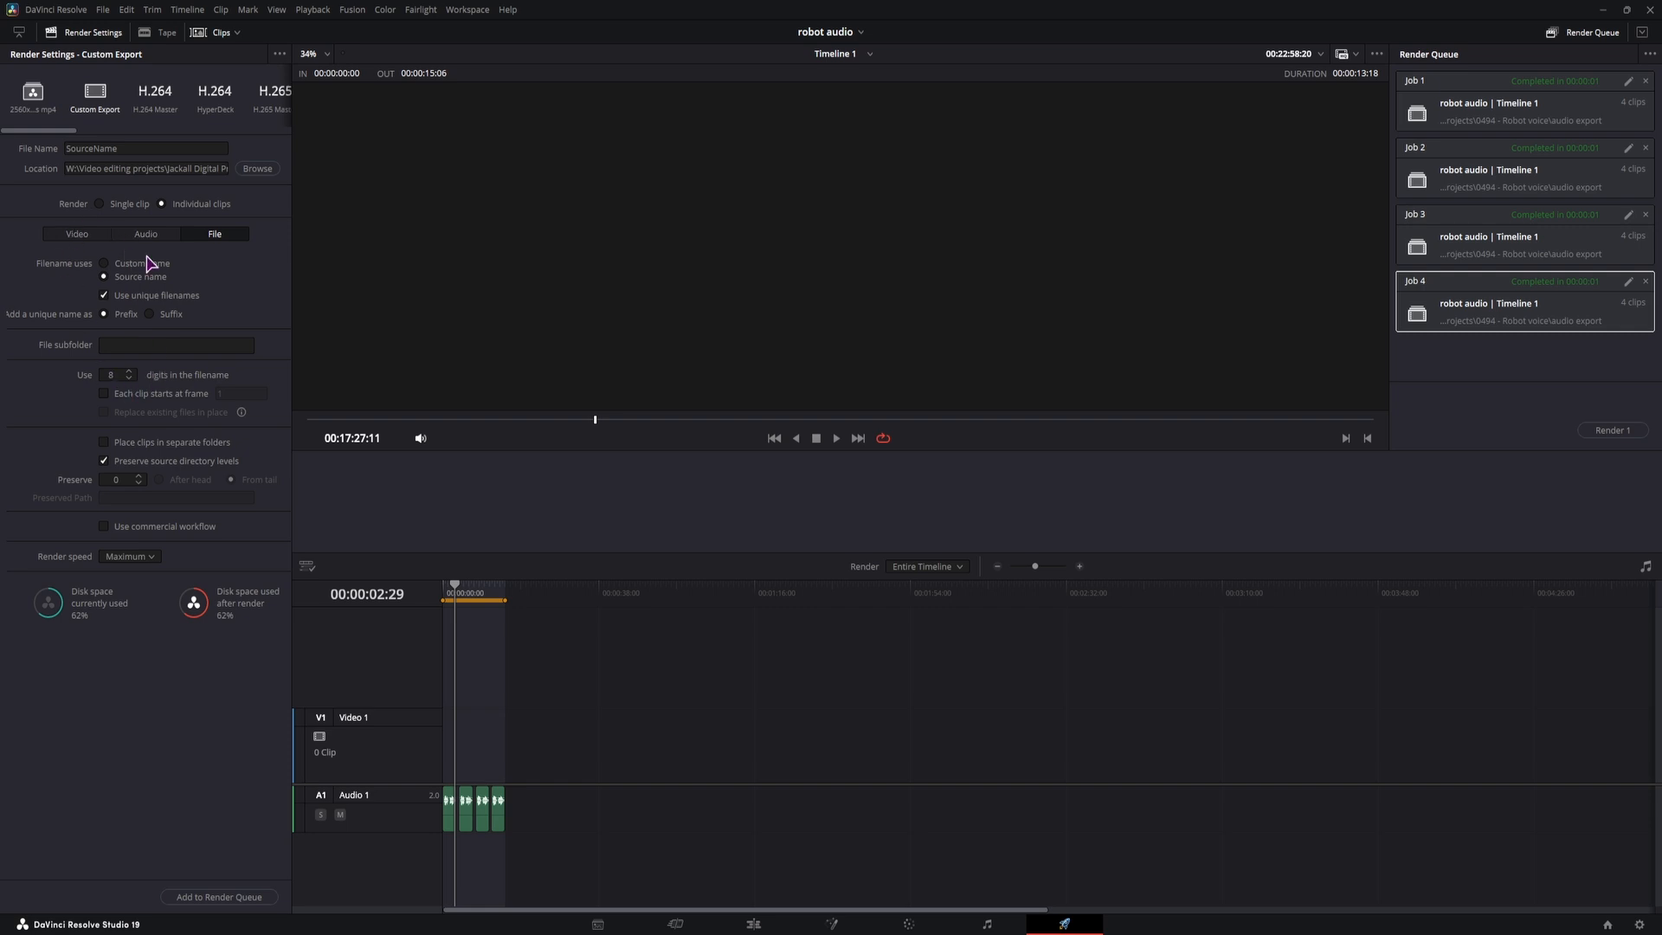
Set the exported files' custom name to "test 2" with unique filenames, add a fifth render job, and render it, replacing existing files.
left_click(136, 151)
double_click(137, 151)
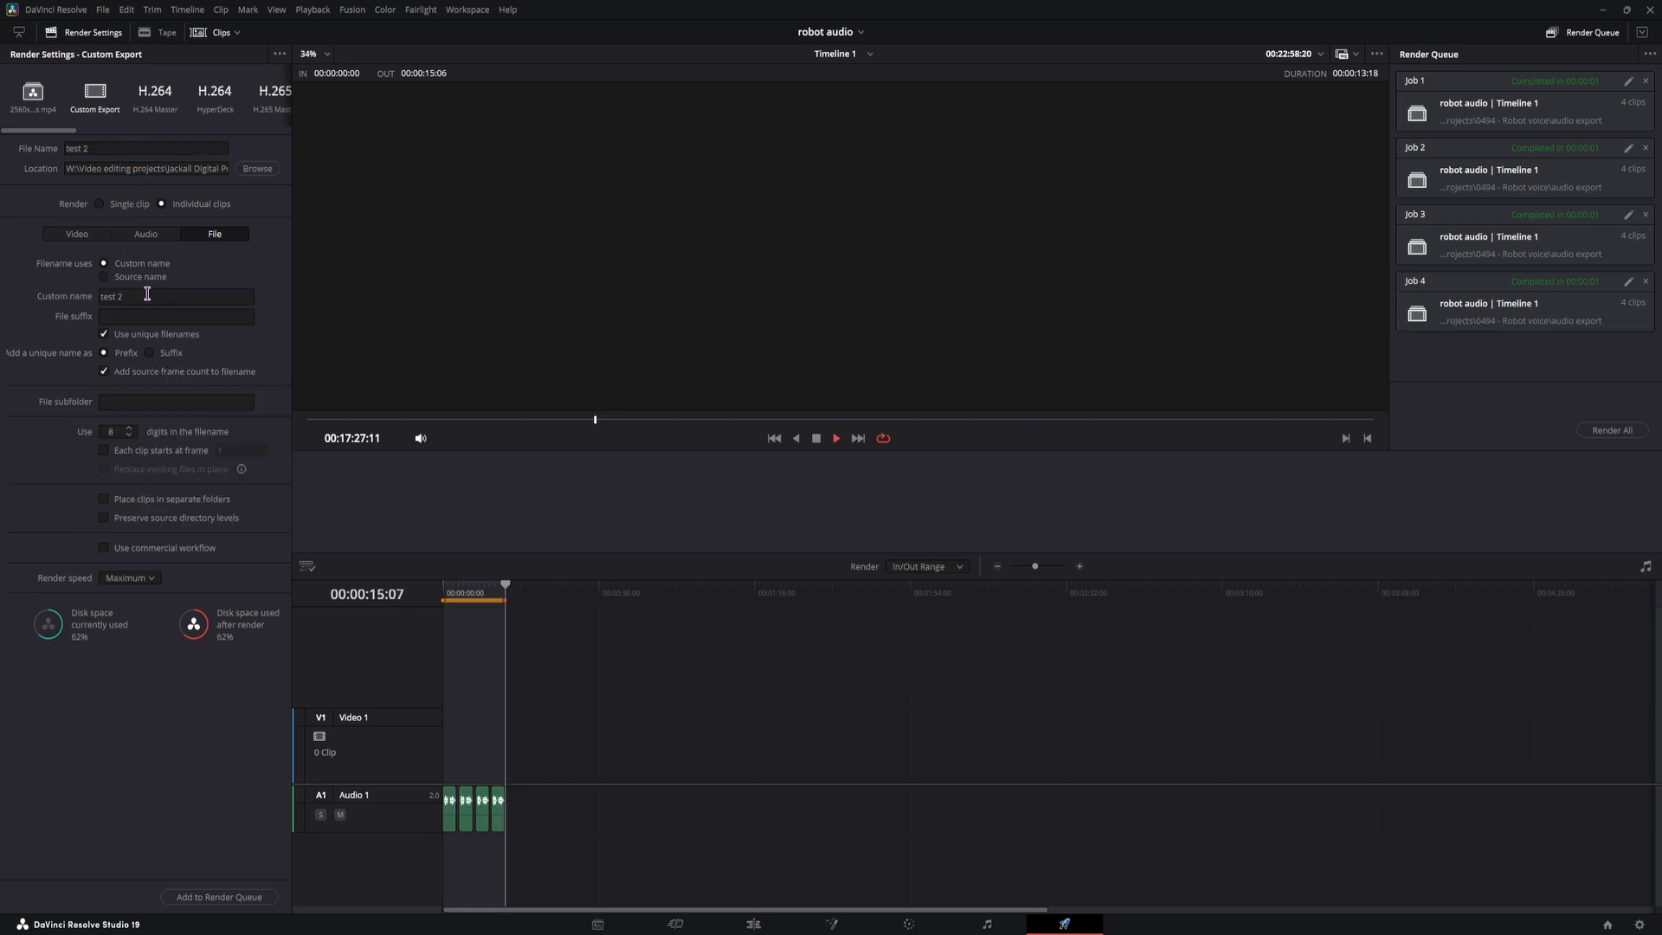
left_click(218, 898)
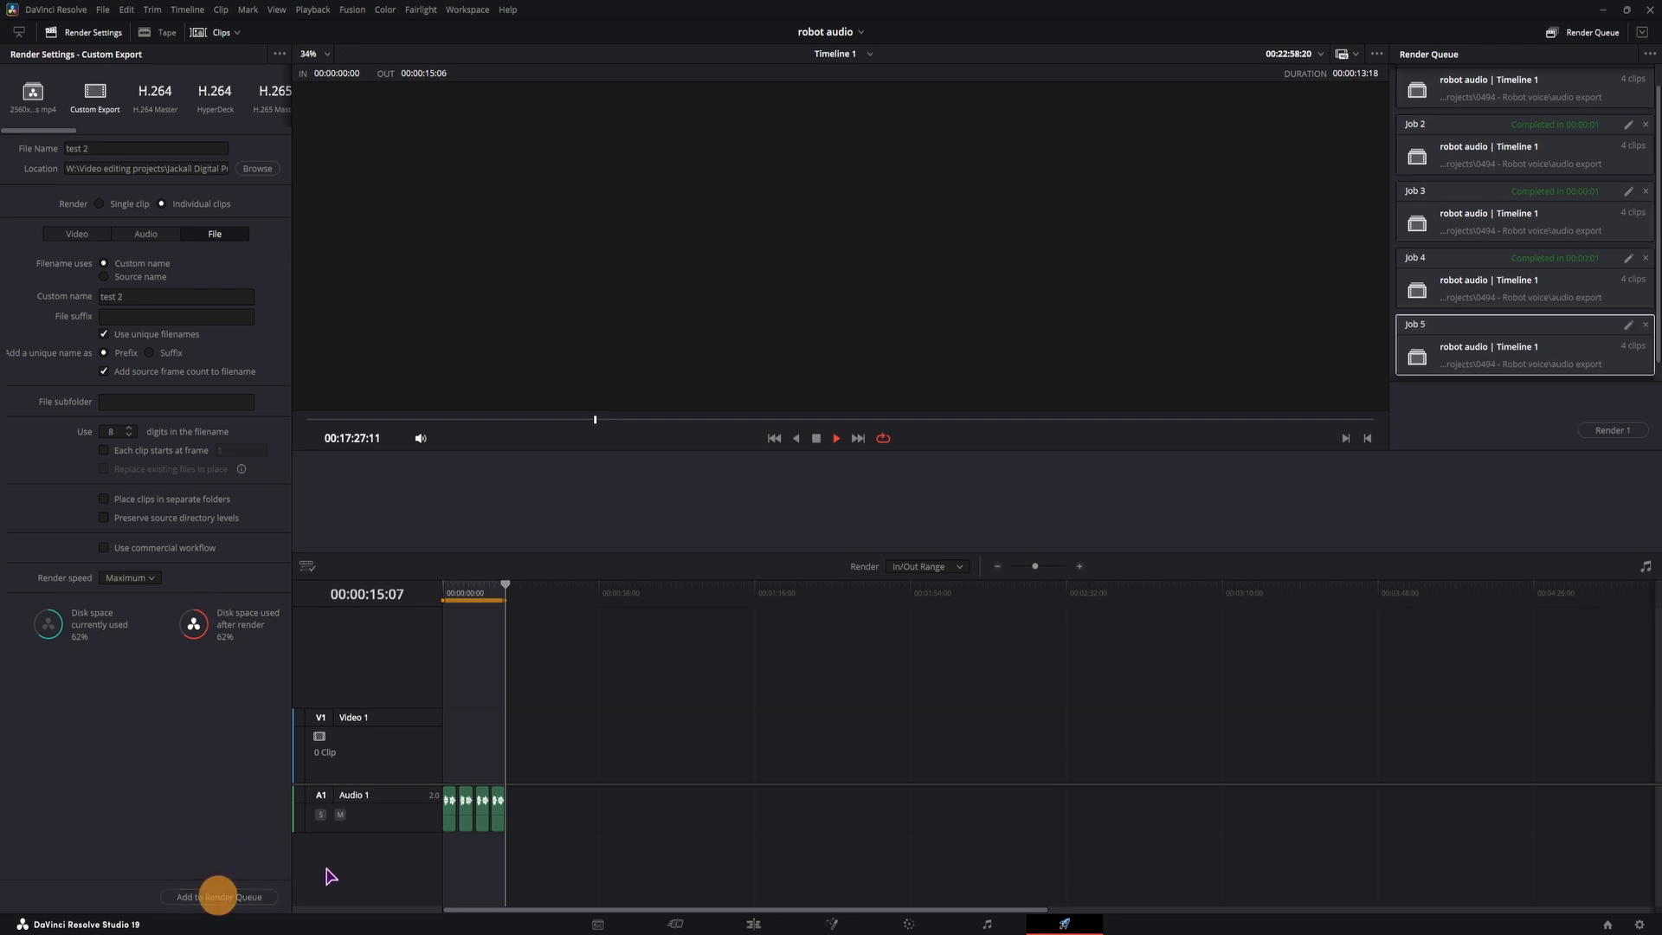
left_click(1612, 433)
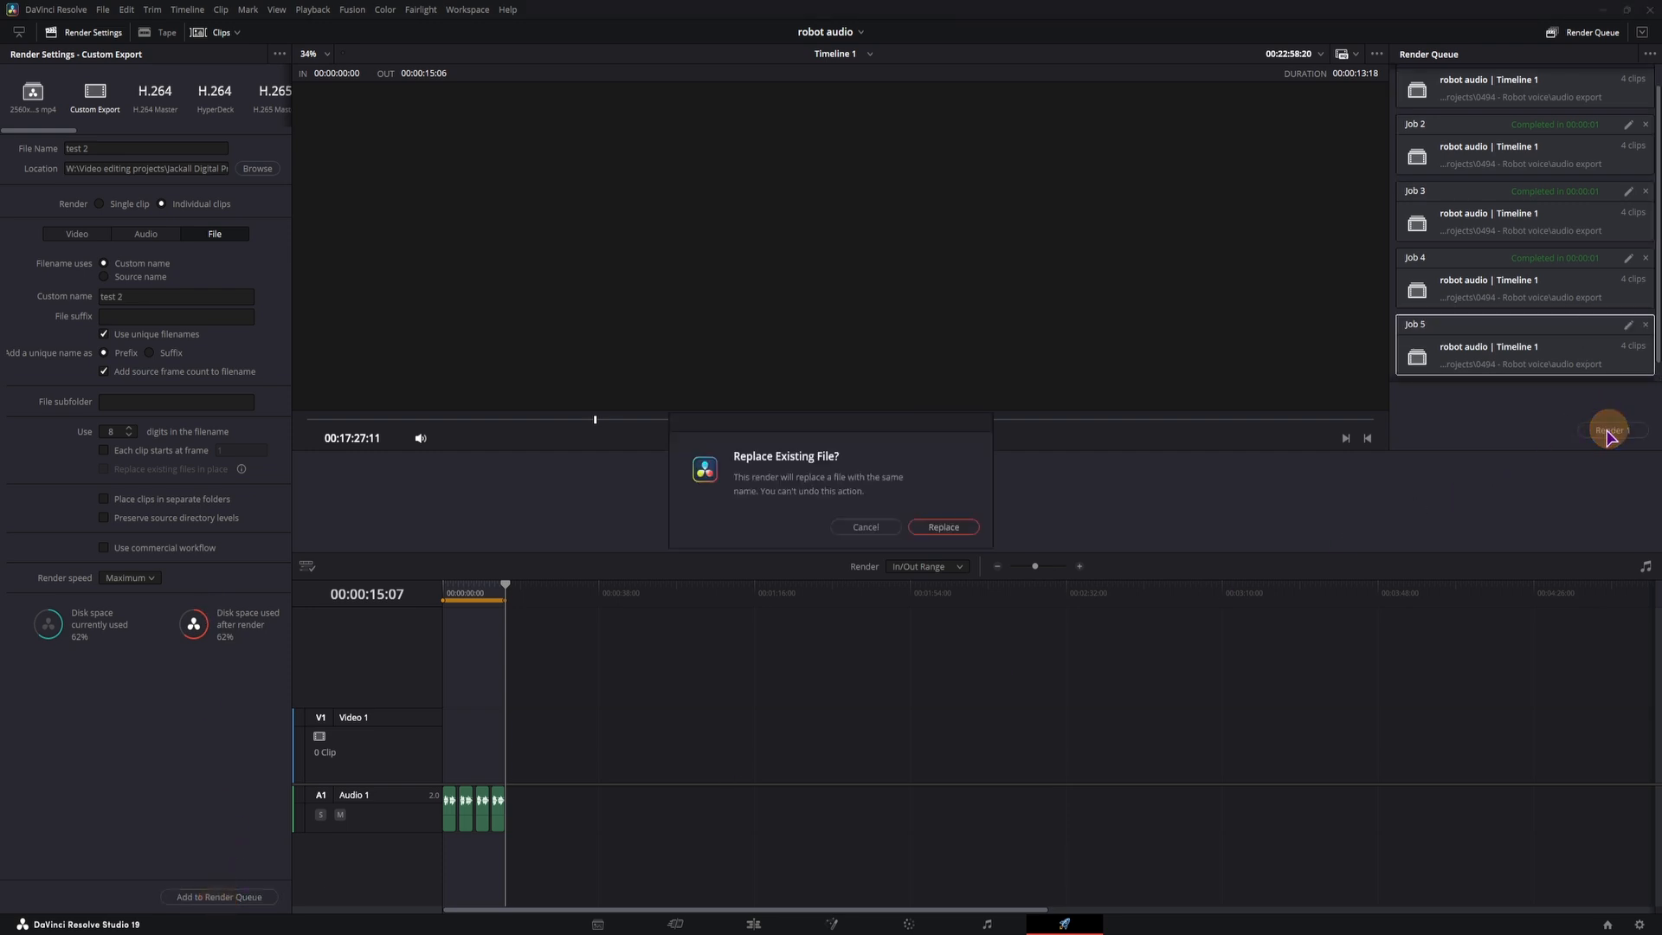
left_click(951, 530)
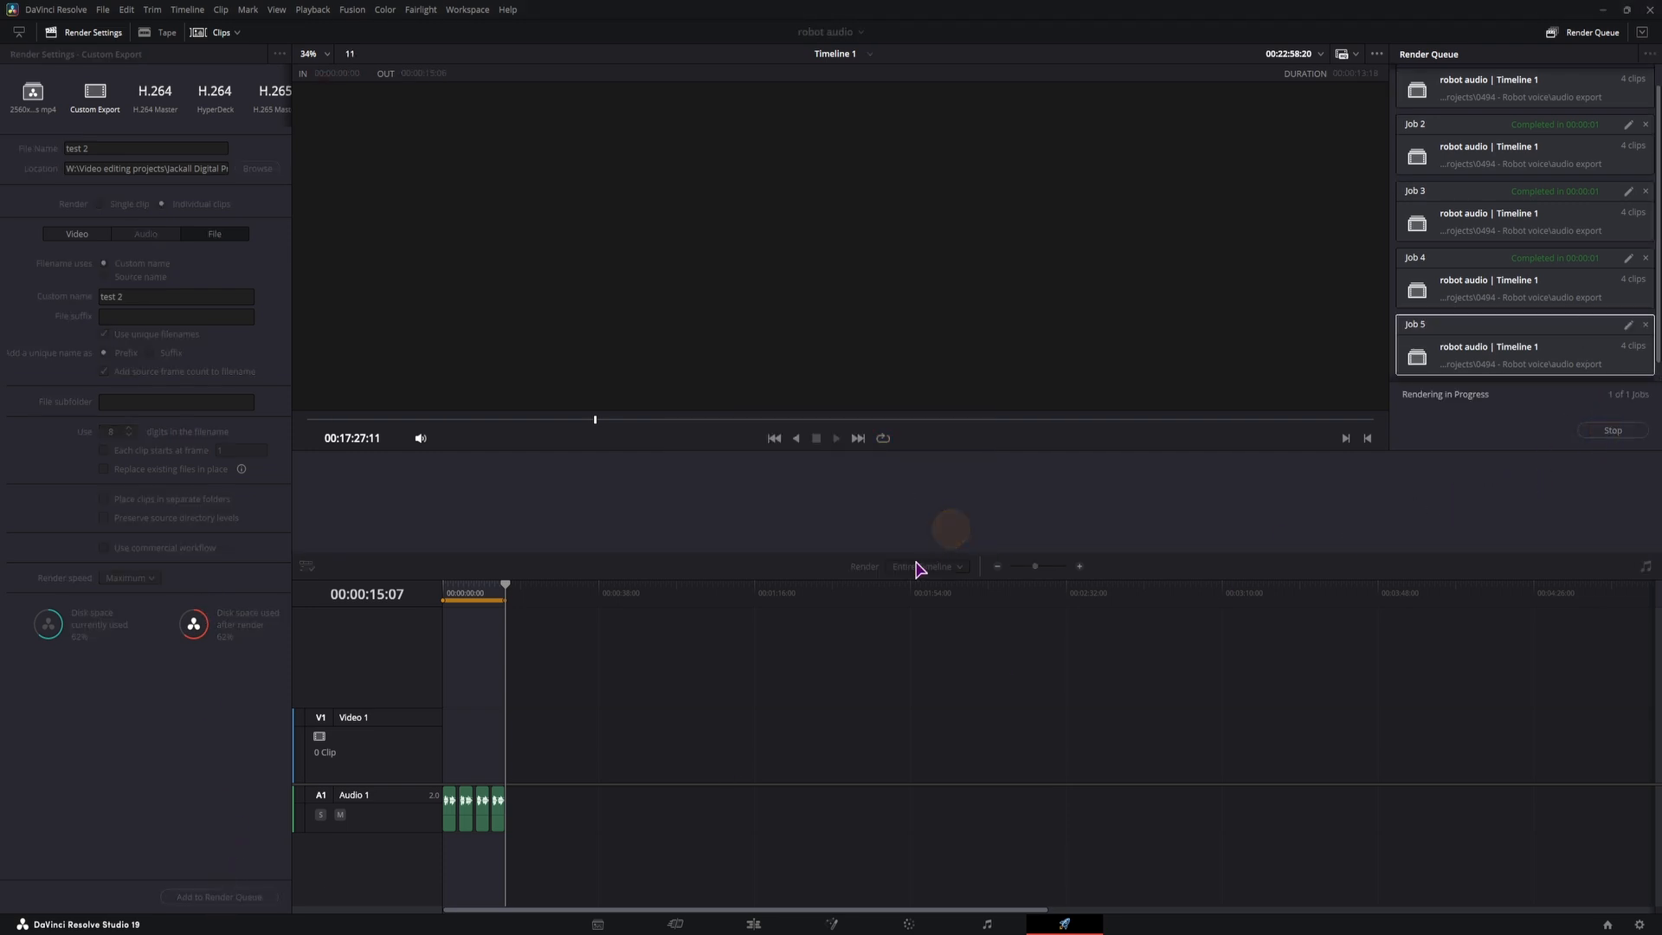
key("alt+Tab")
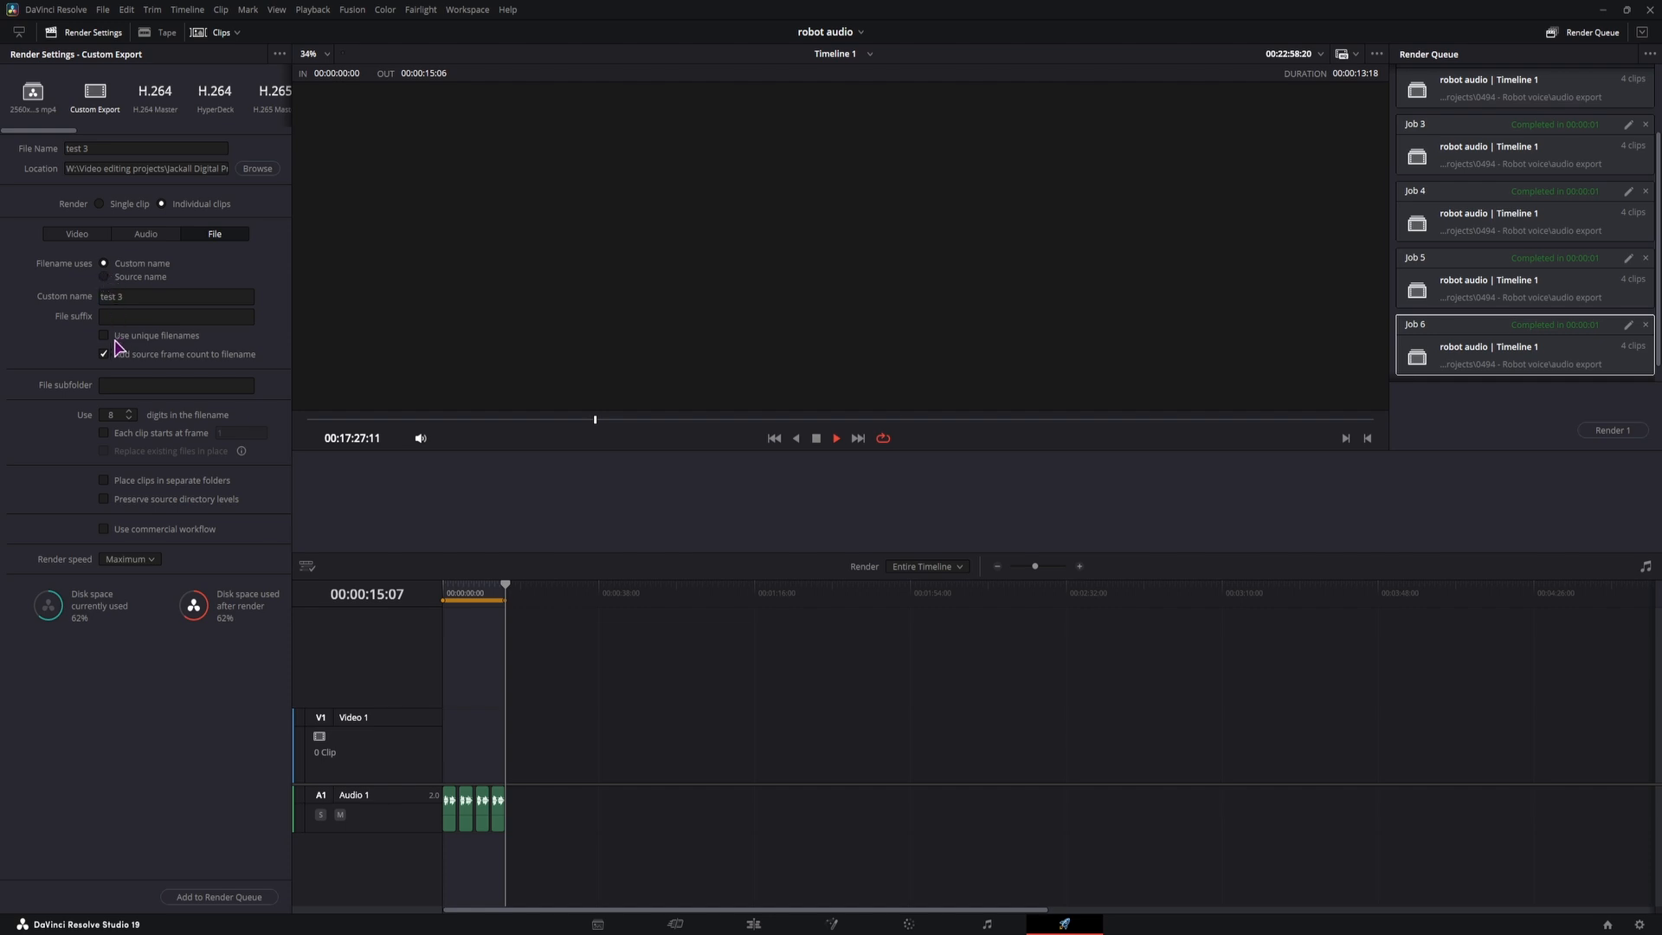
Turn unique filenames back on and set the custom name to "test 4" with the file suffix "Temp".
left_click(104, 335)
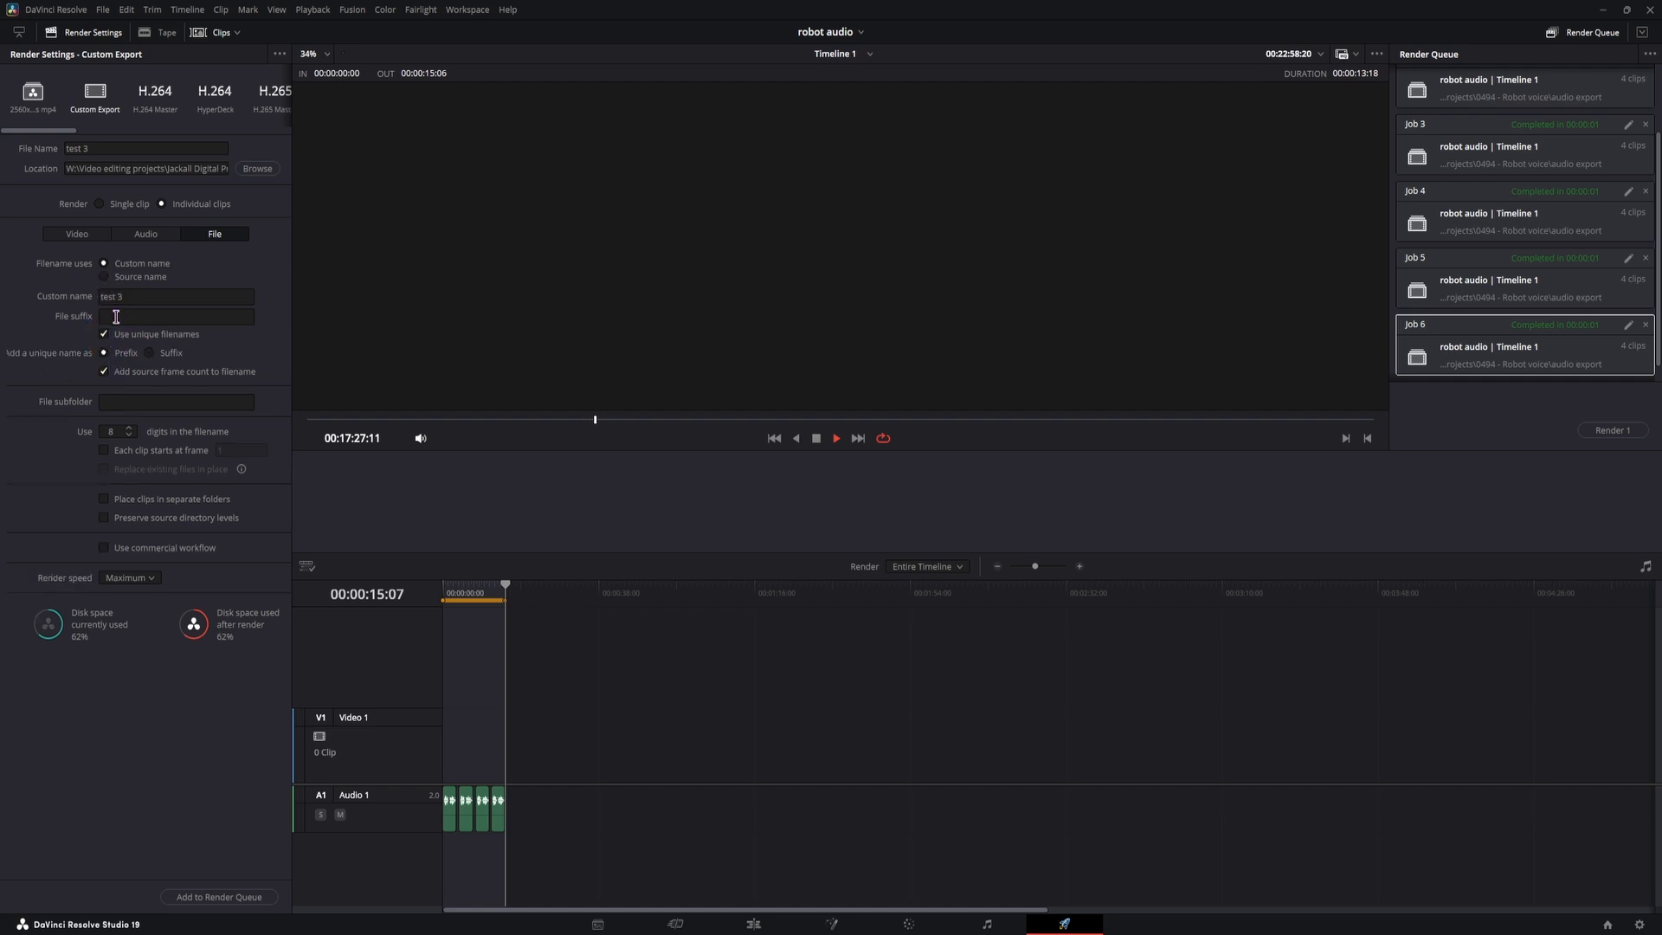
left_click(104, 276)
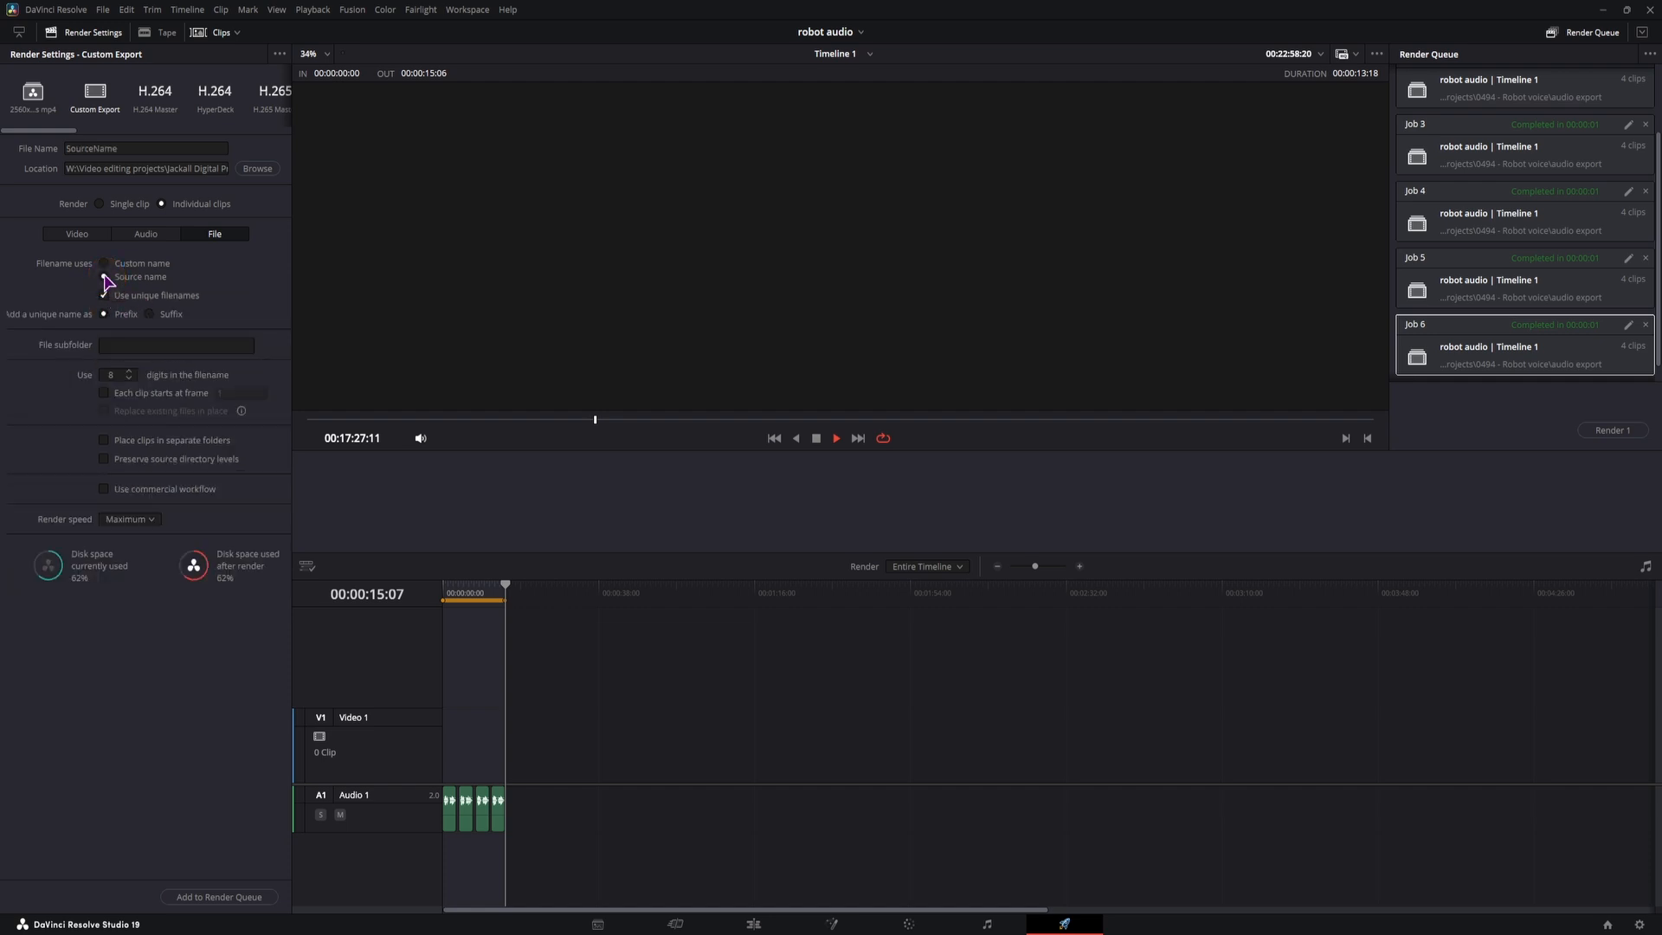
left_click(104, 263)
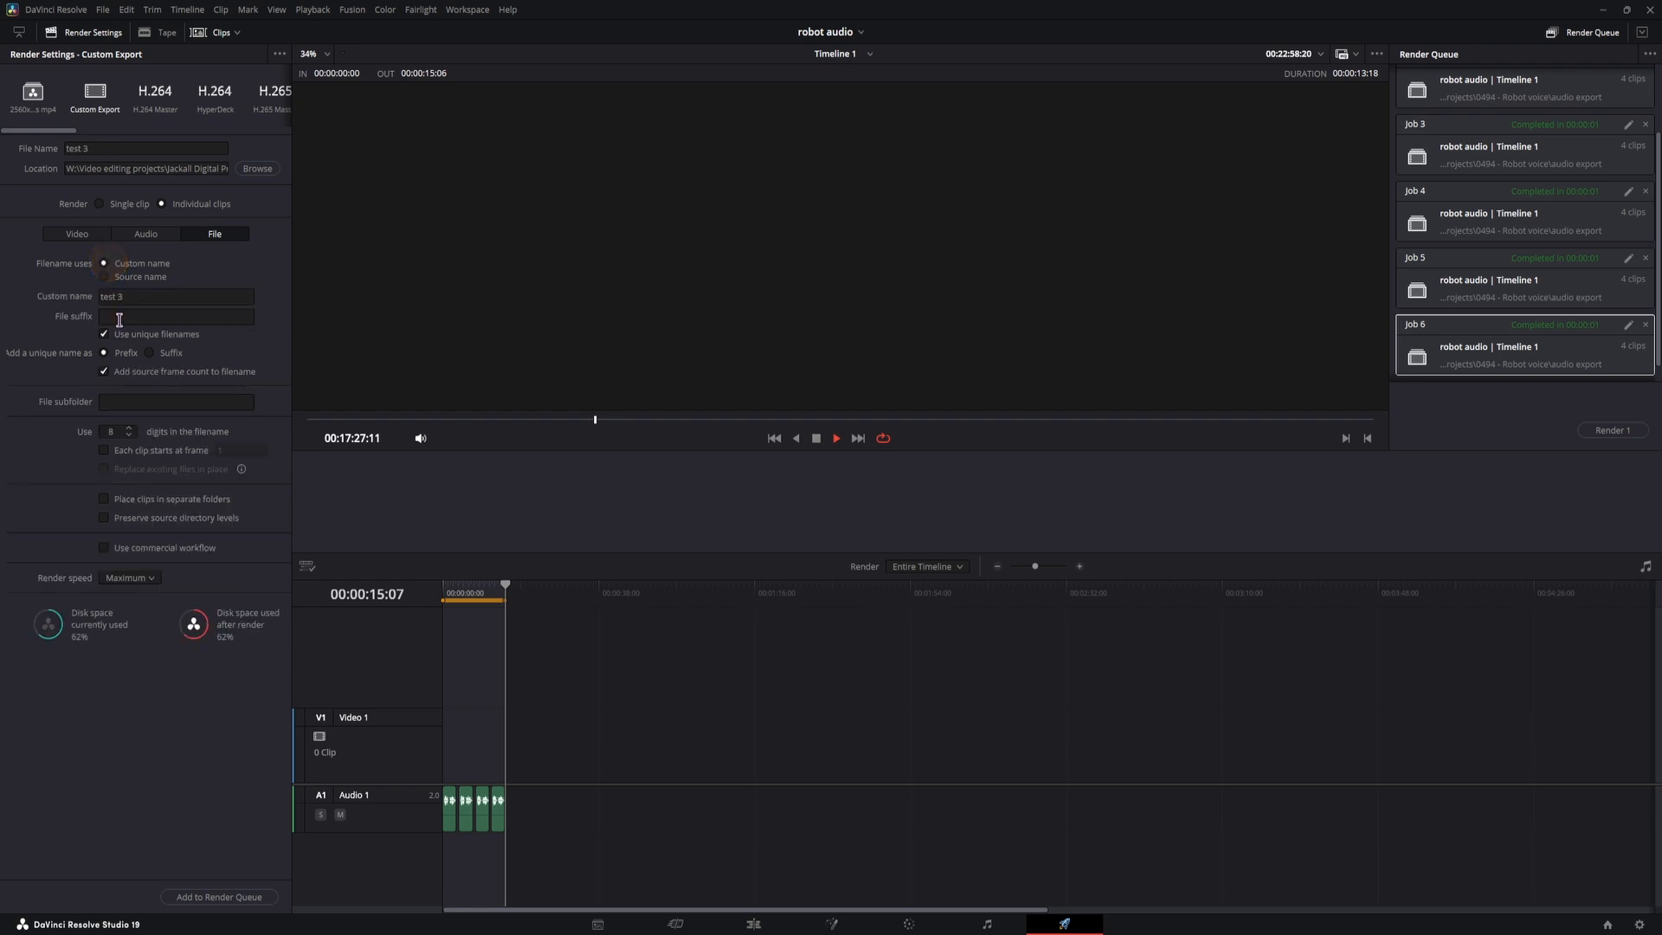
left_click(133, 296)
type("4")
left_click(155, 355)
left_click(125, 318)
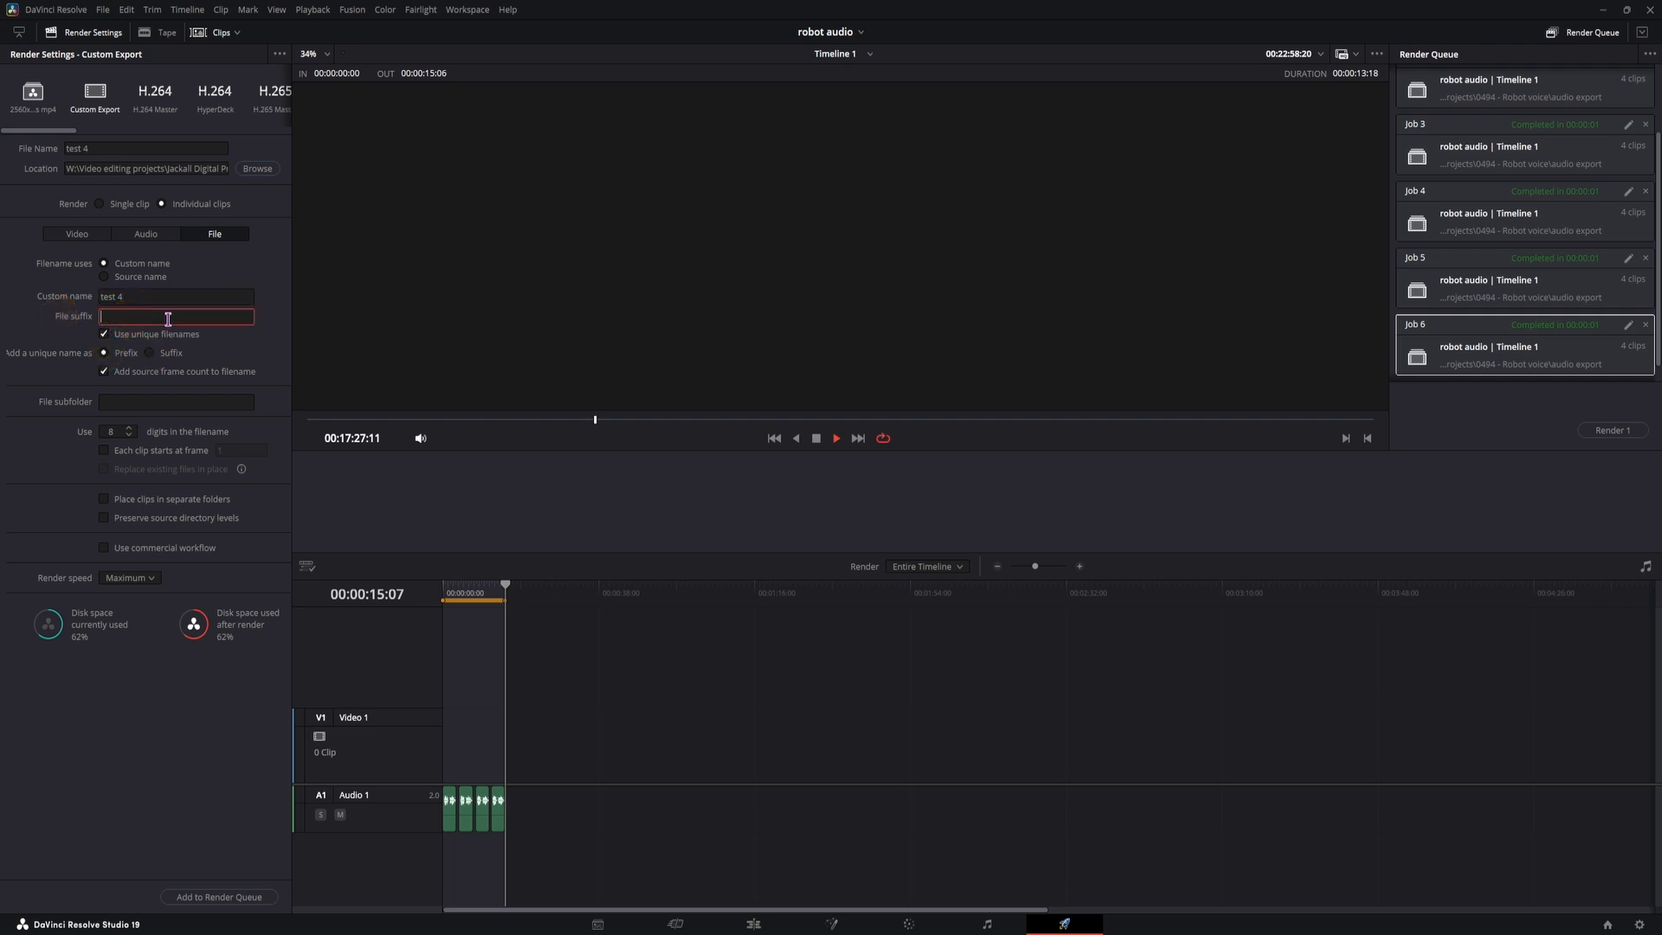
type("Temp")
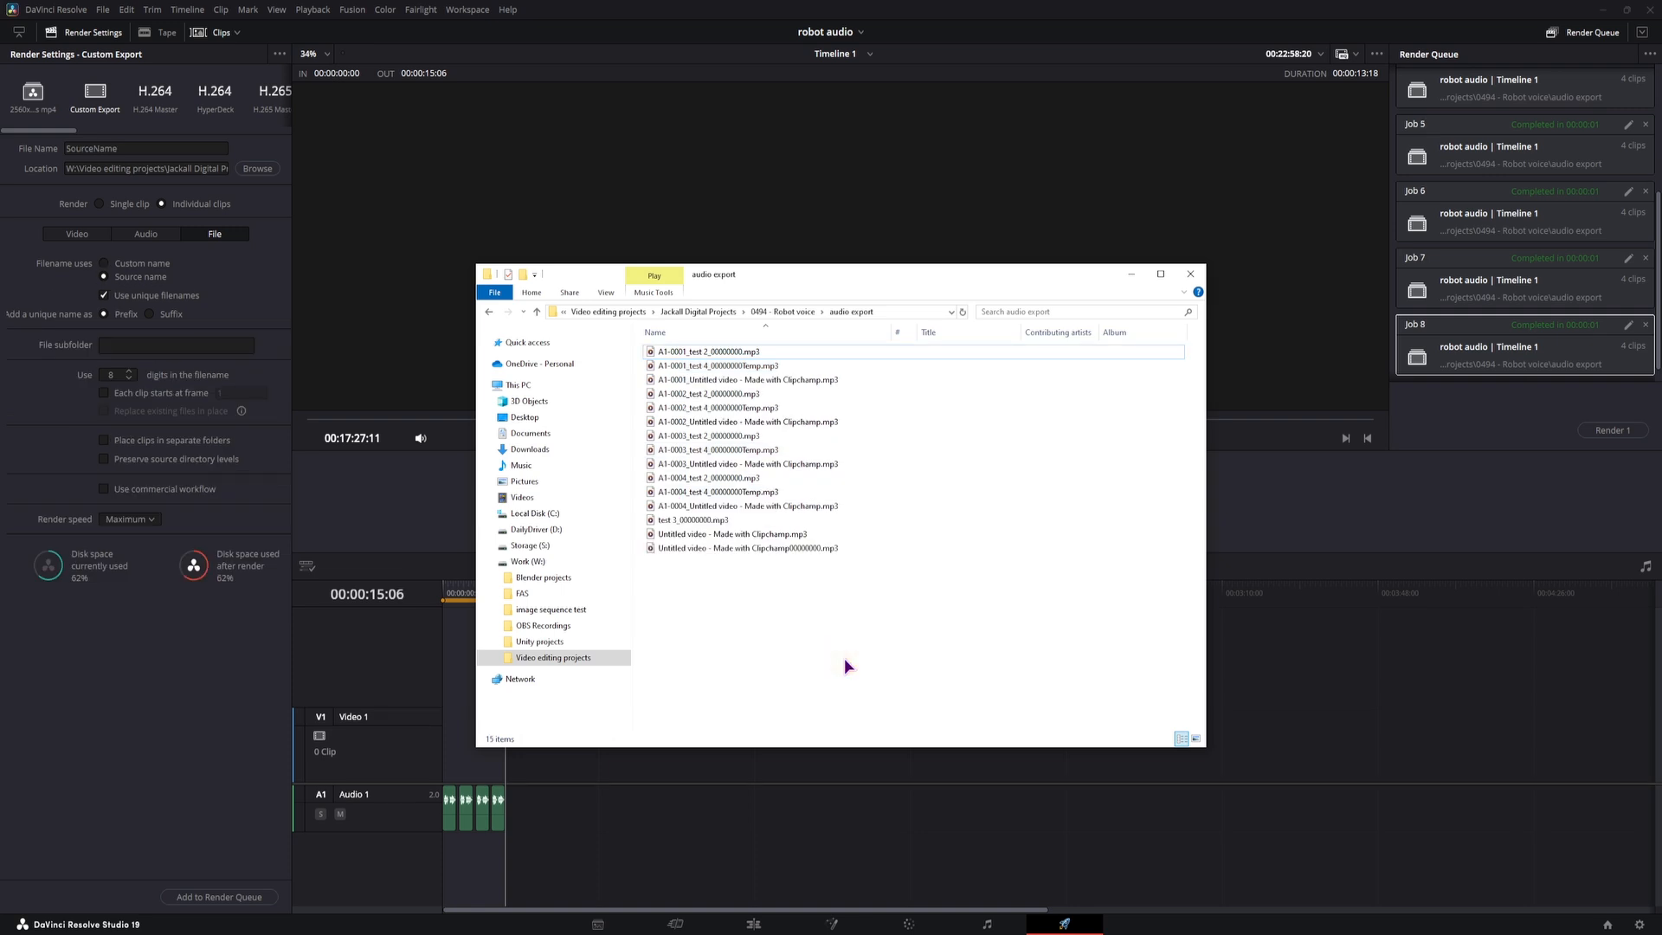
Play the exported A1-0001 source-name MP3, delete all files in the audio export folder, and return to DaVinci Resolve.
double_click(717, 381)
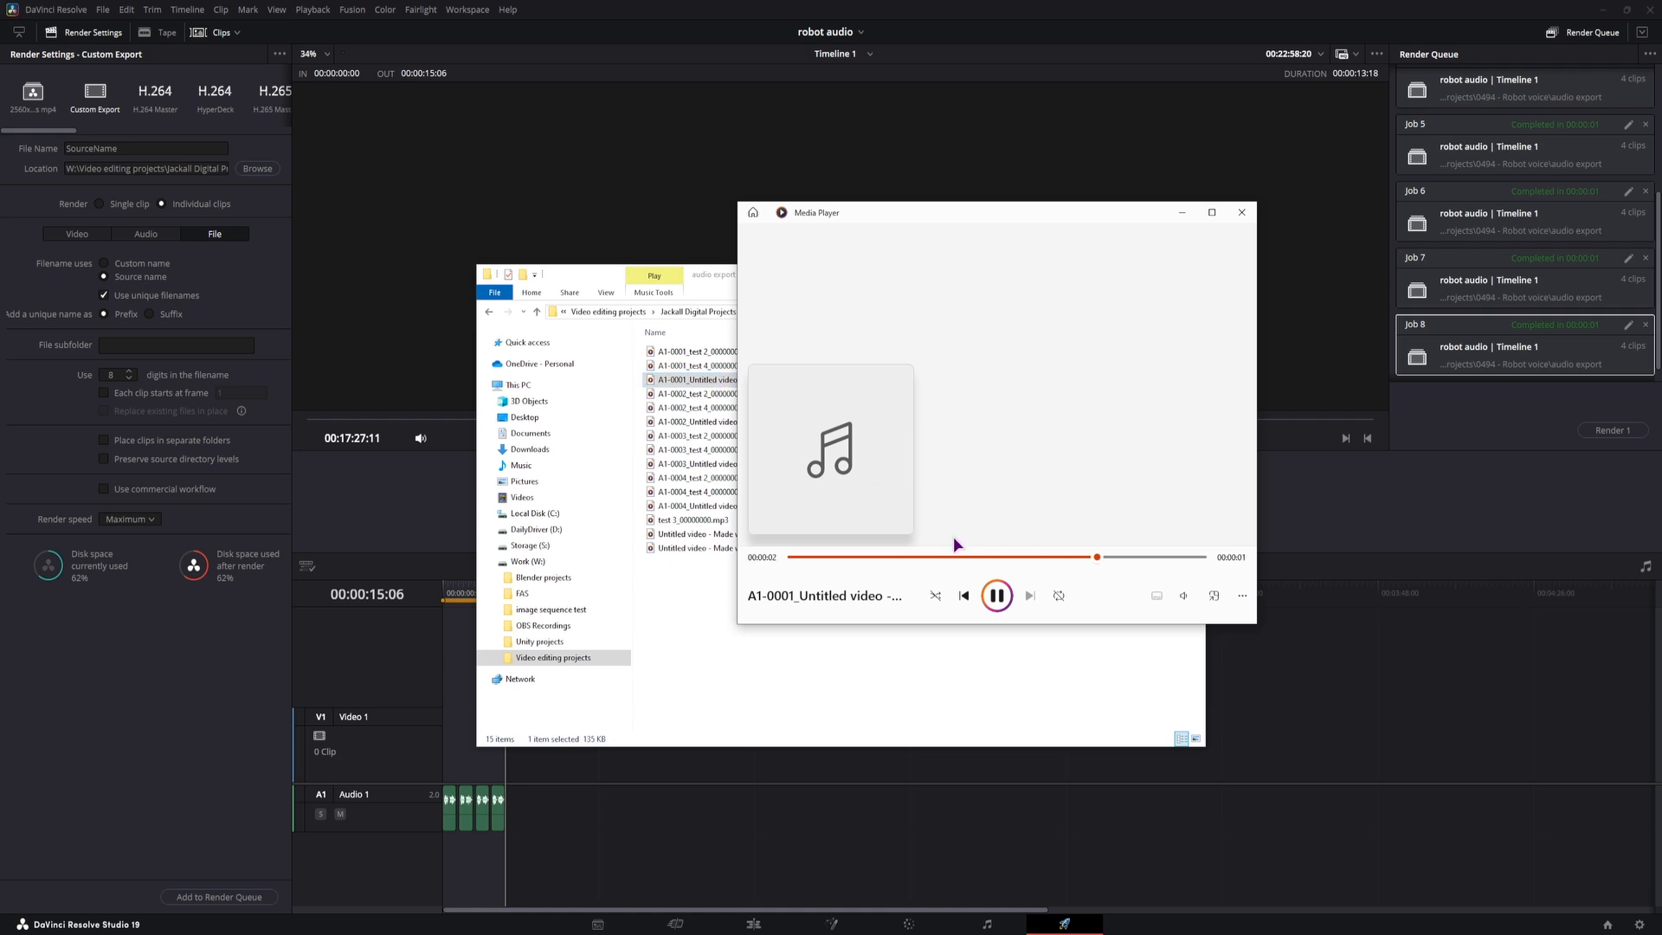
left_click_drag(803, 604, 679, 349)
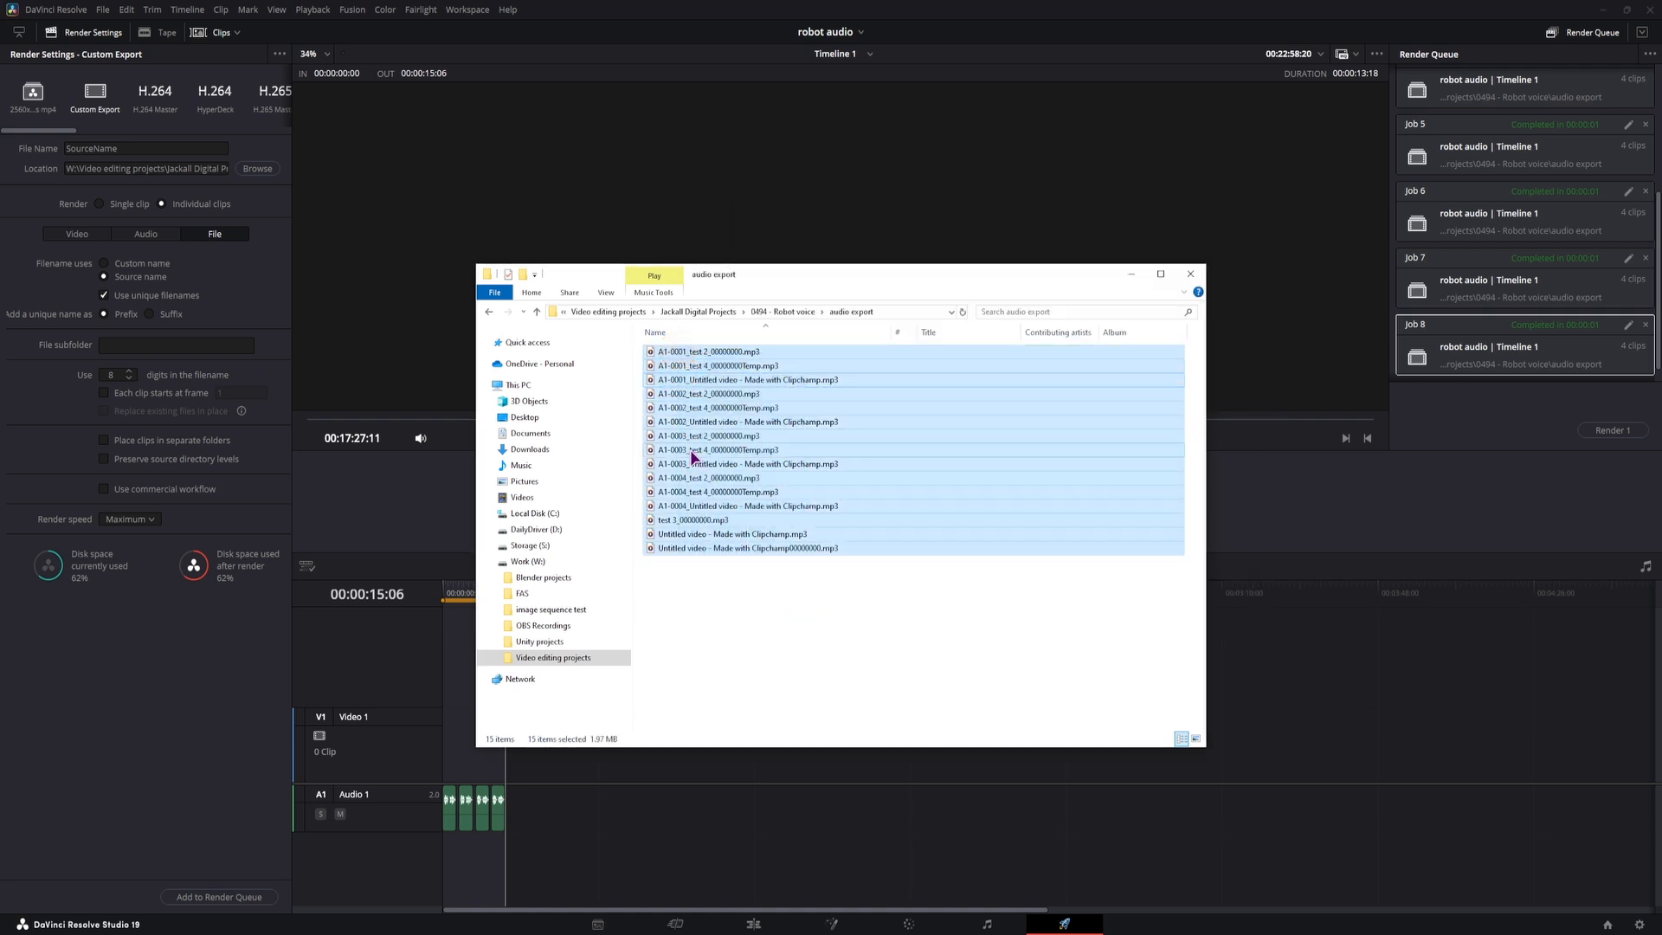
key("Delete")
left_click(881, 484)
left_click(156, 712)
left_click(55, 934)
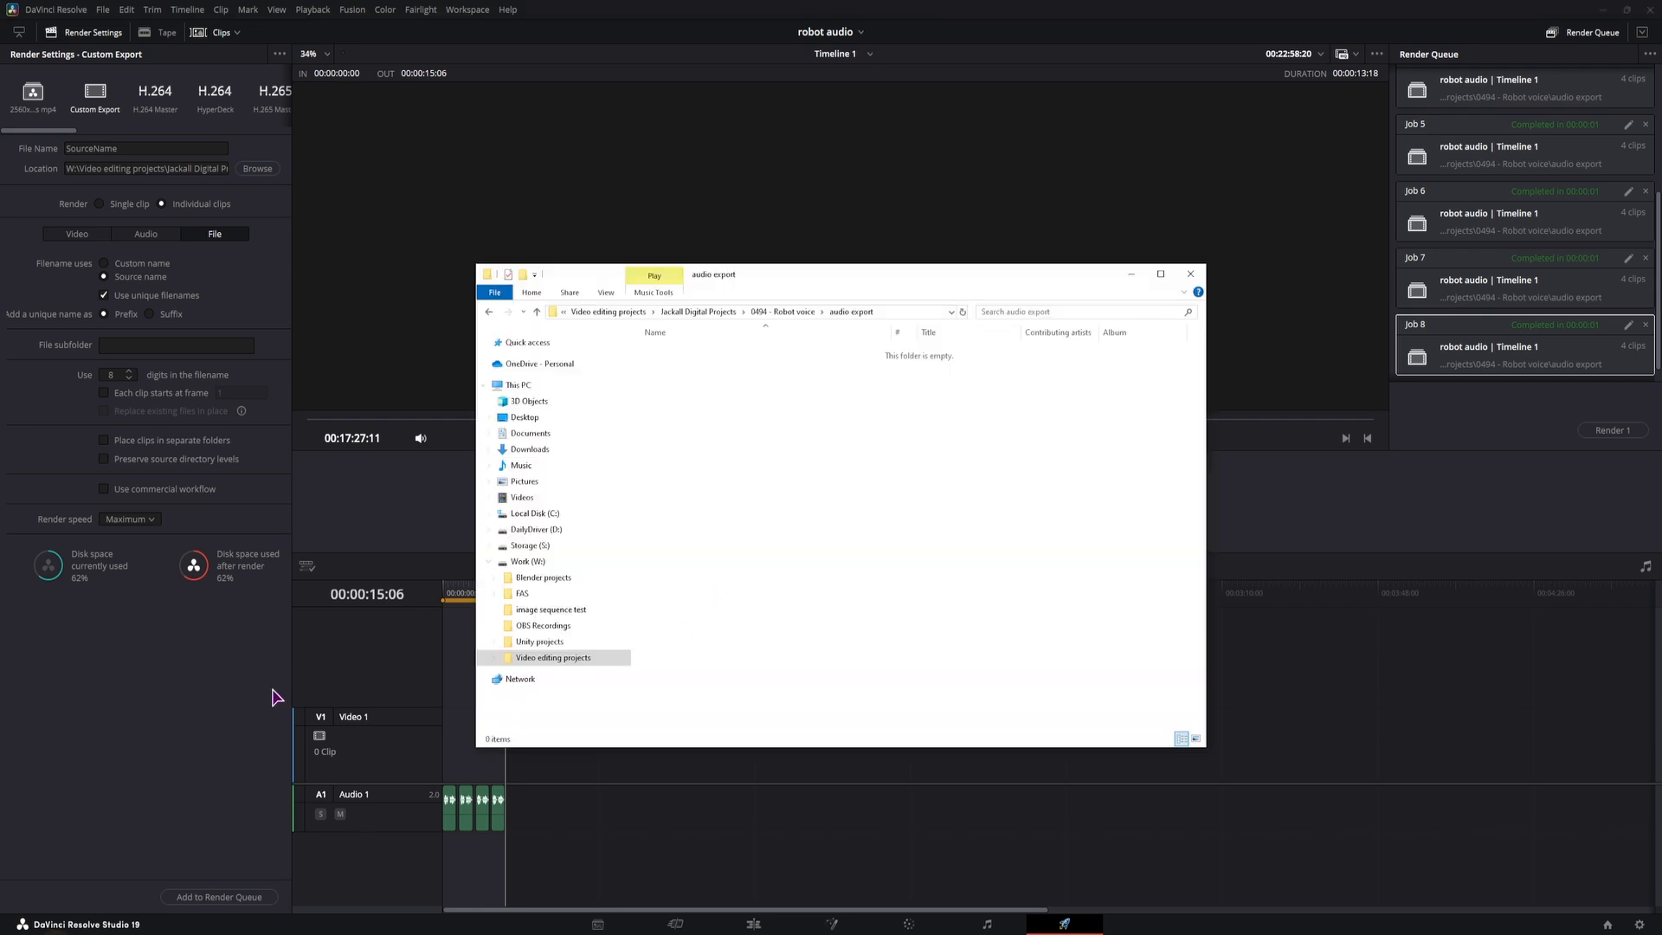
left_click(197, 710)
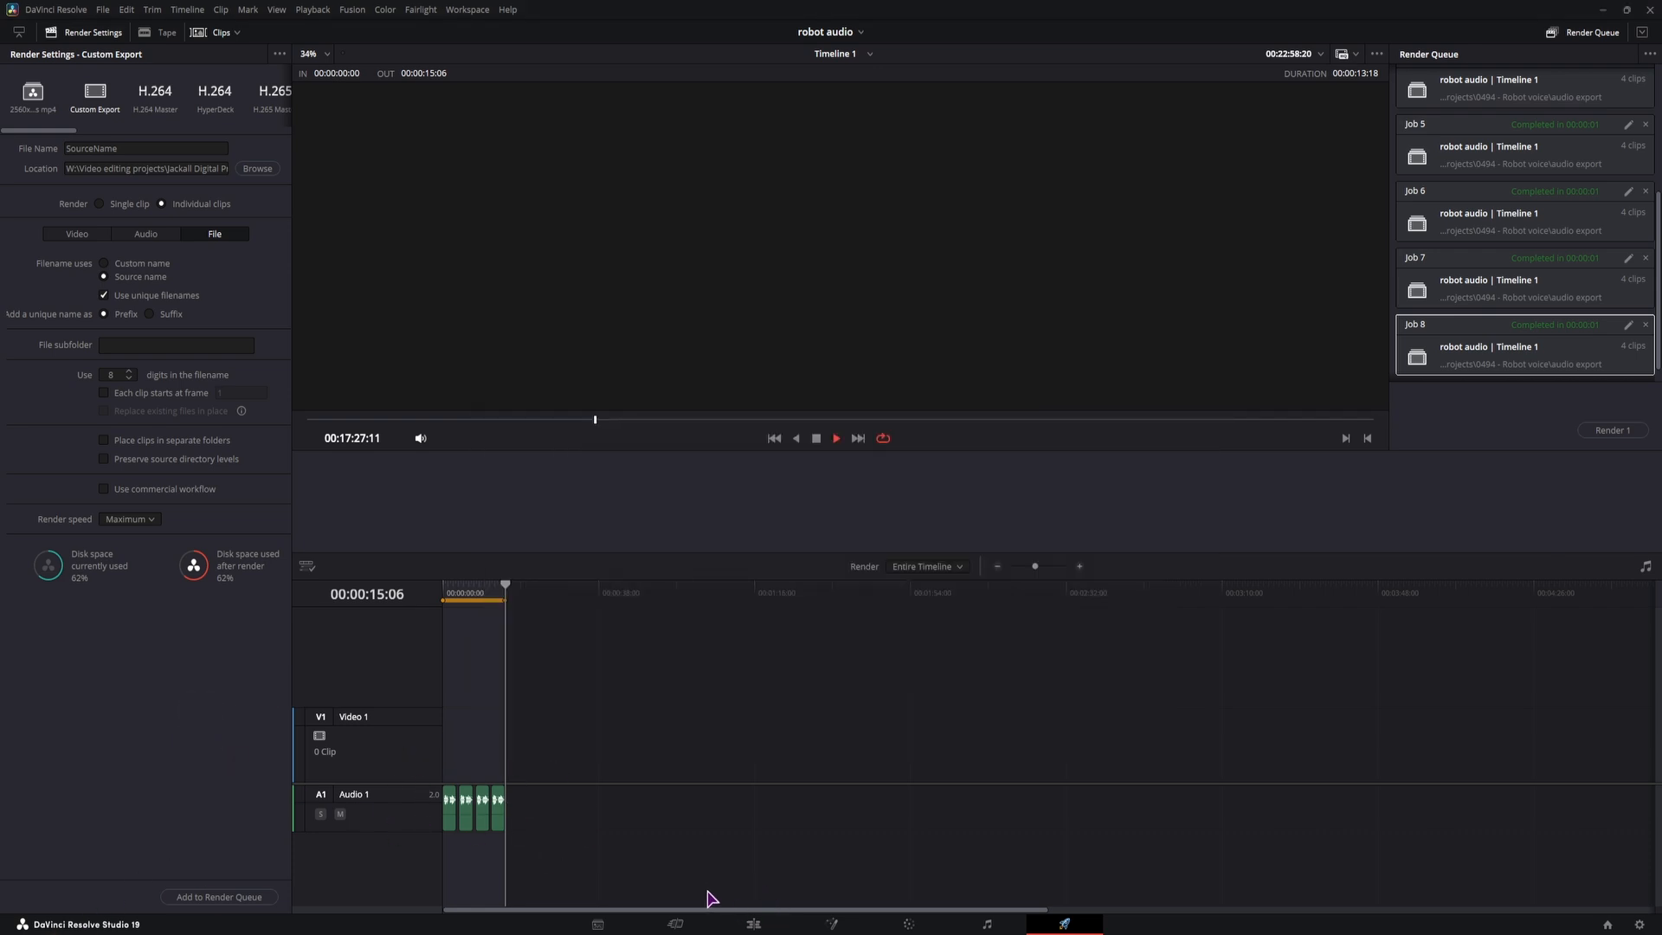
On the Fairlight page, show the media pool and bounce the audio effects of all four clips on Audio 1.
left_click(986, 923)
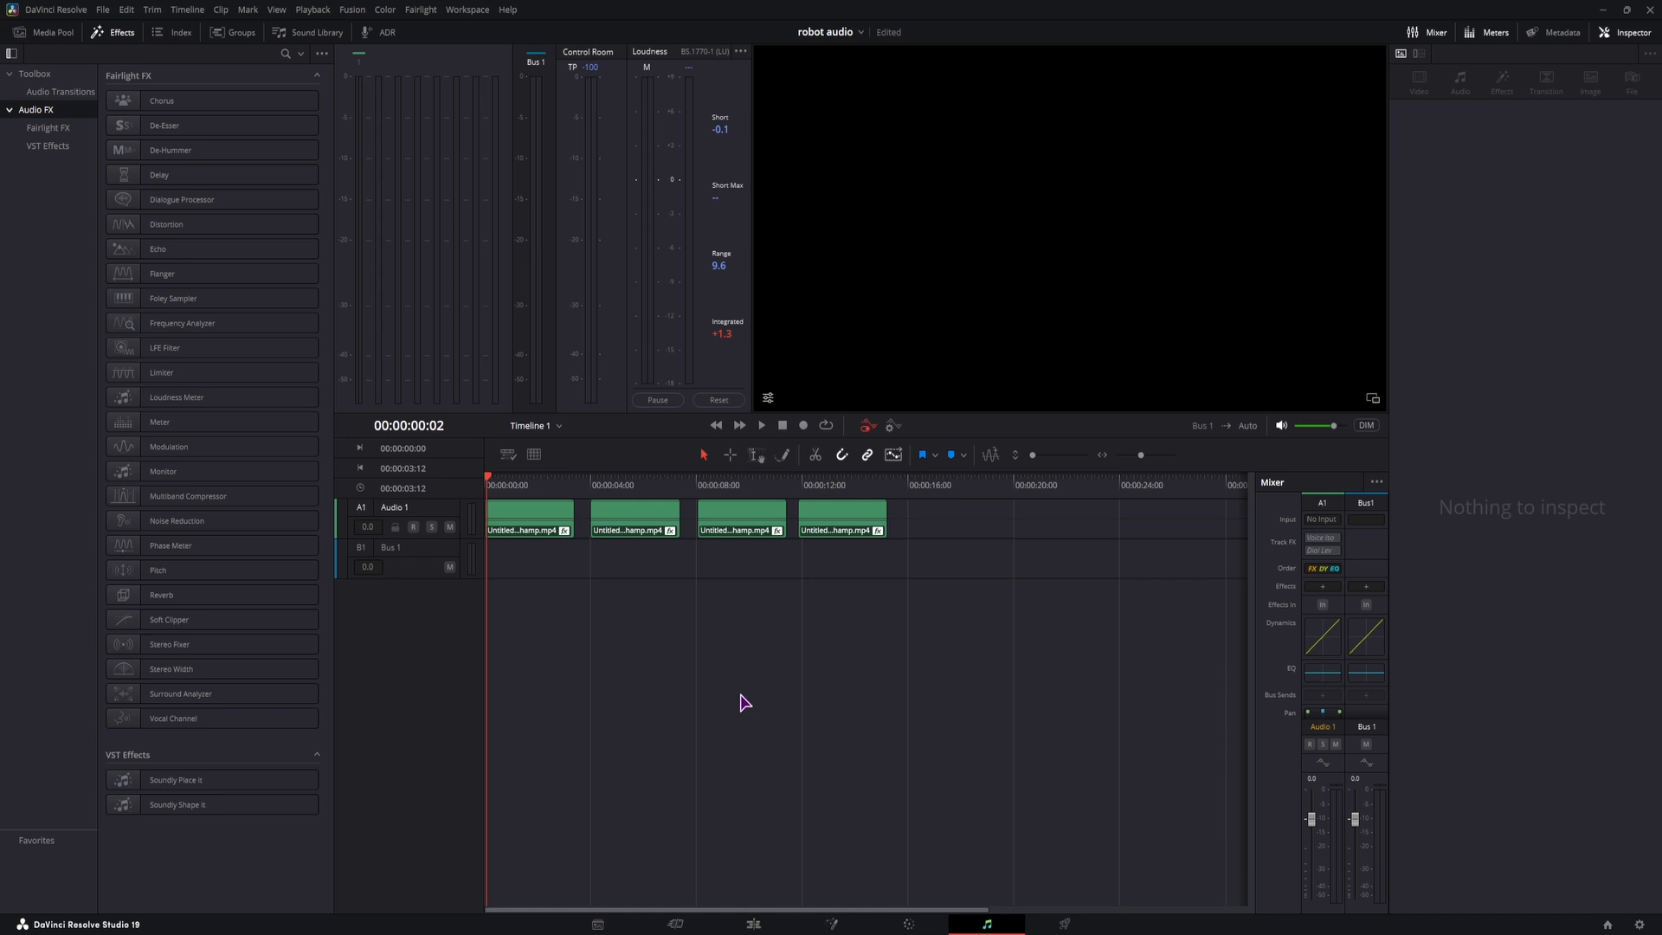
left_click_drag(591, 548, 511, 512)
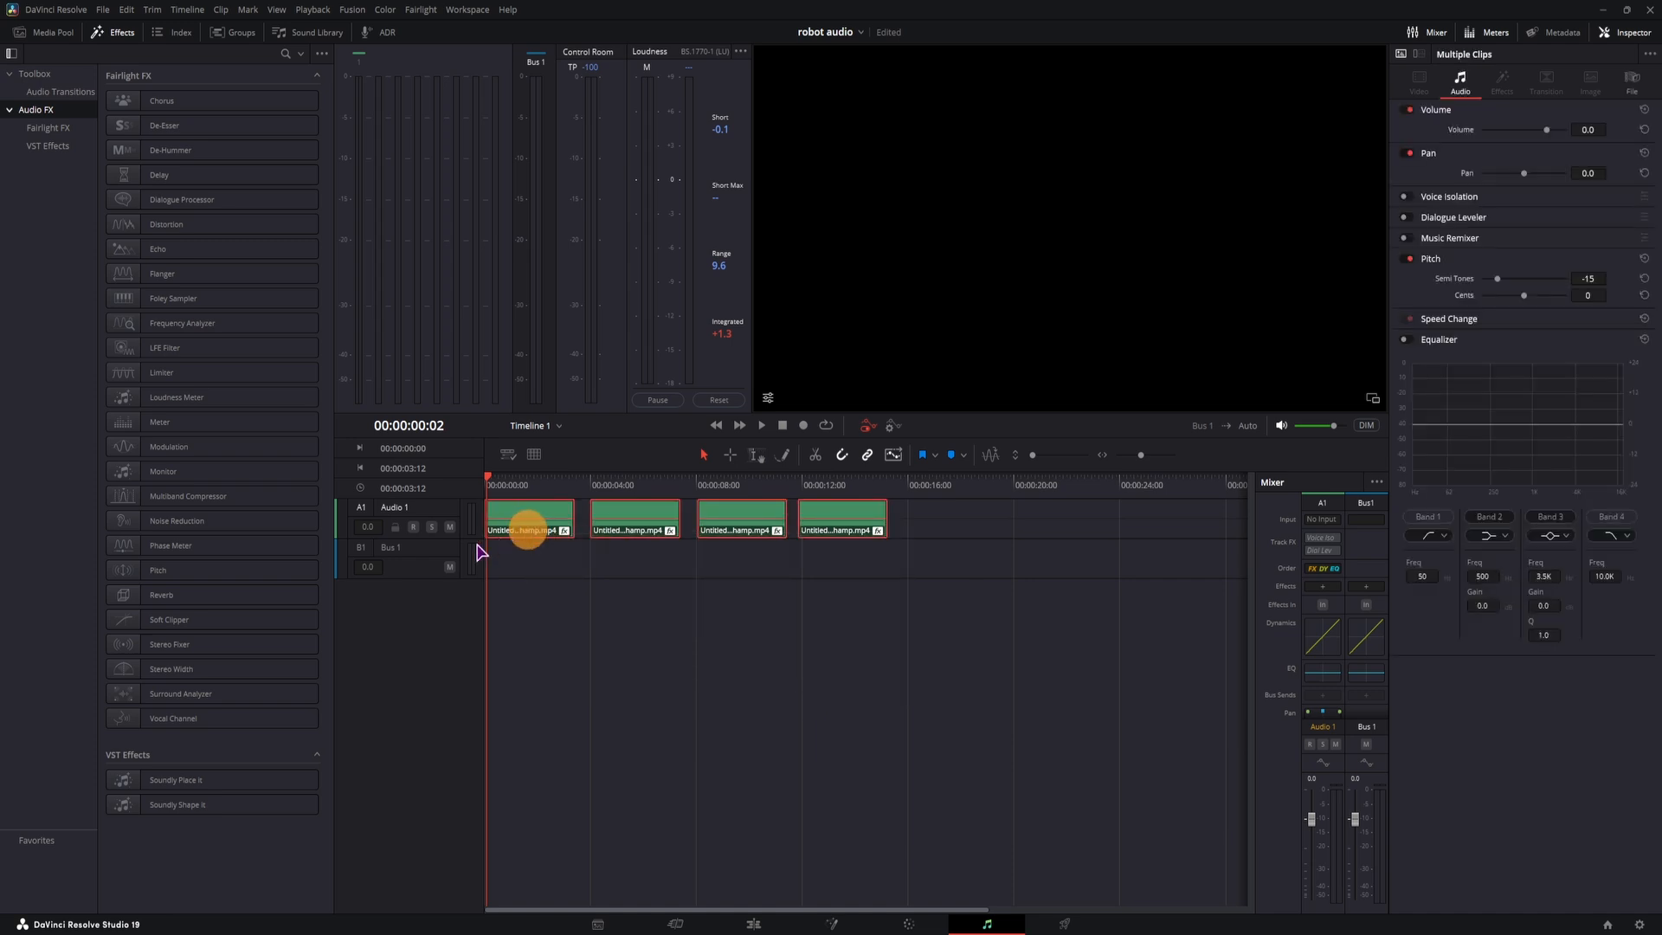
right_click(531, 517)
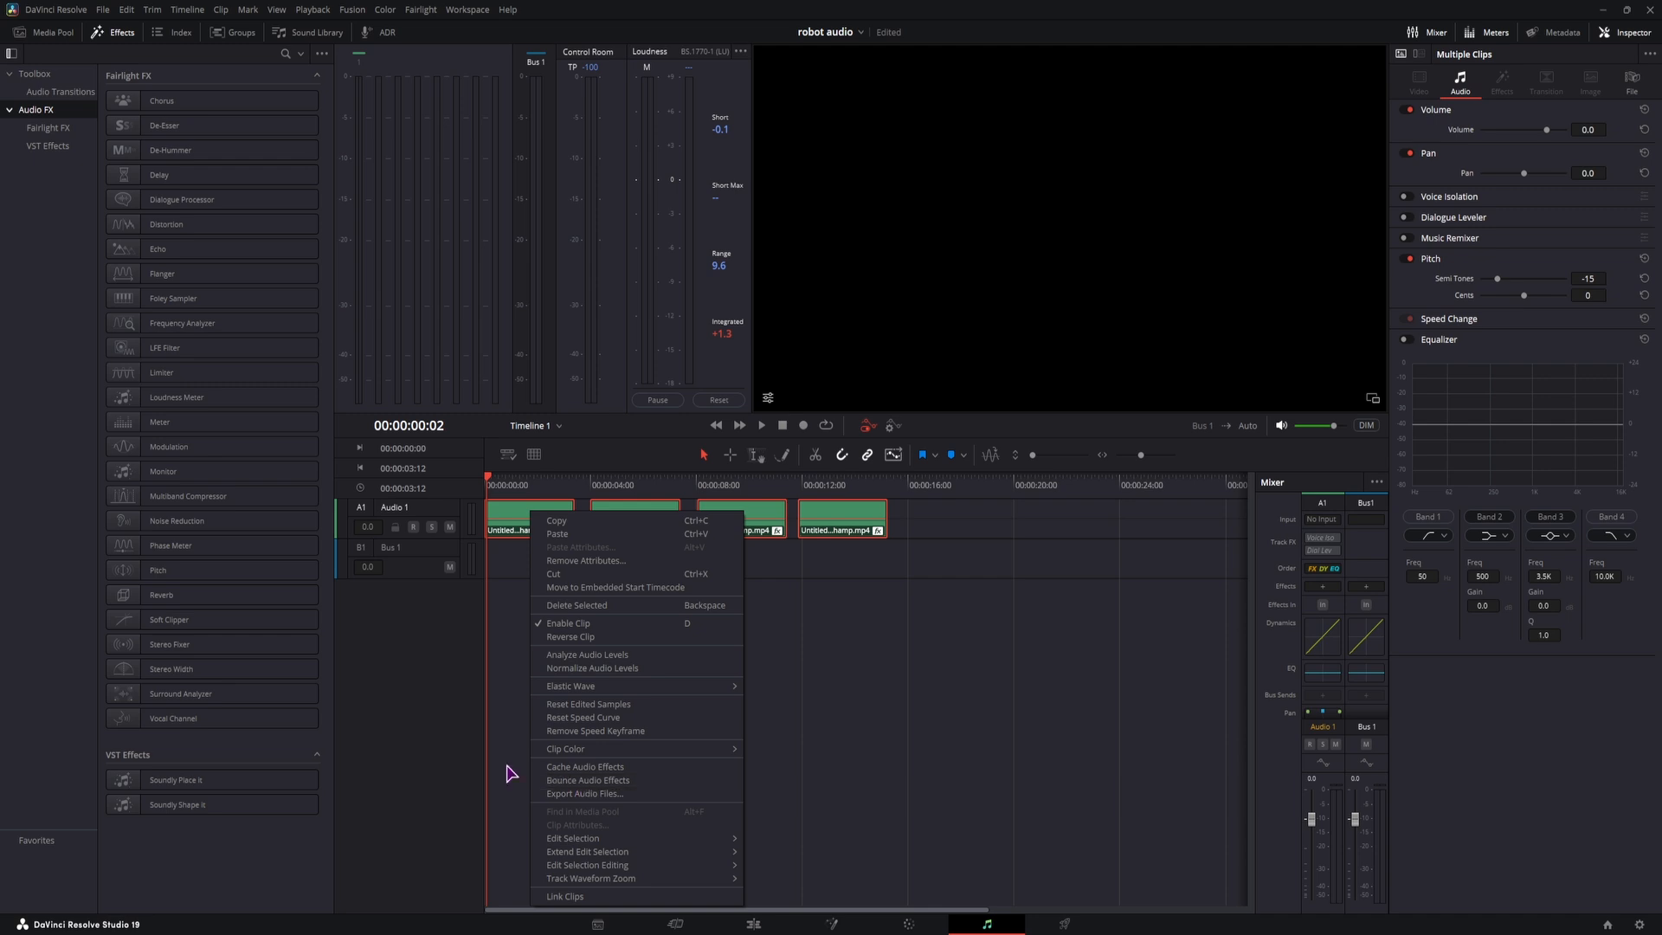
left_click(50, 35)
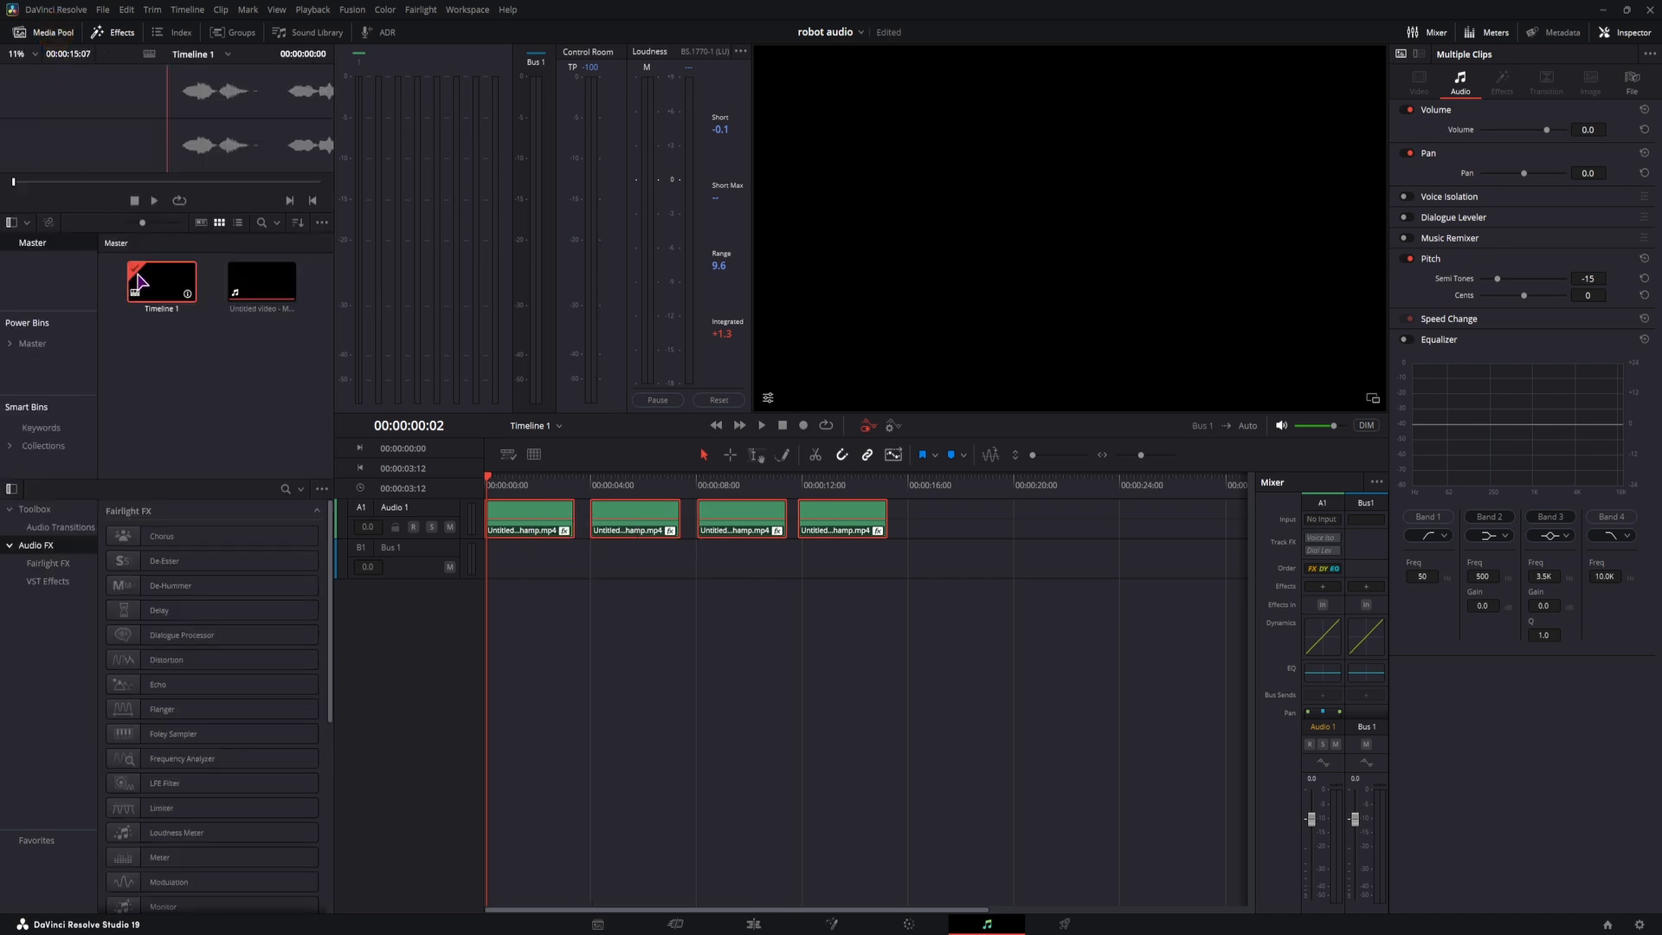
right_click(514, 528)
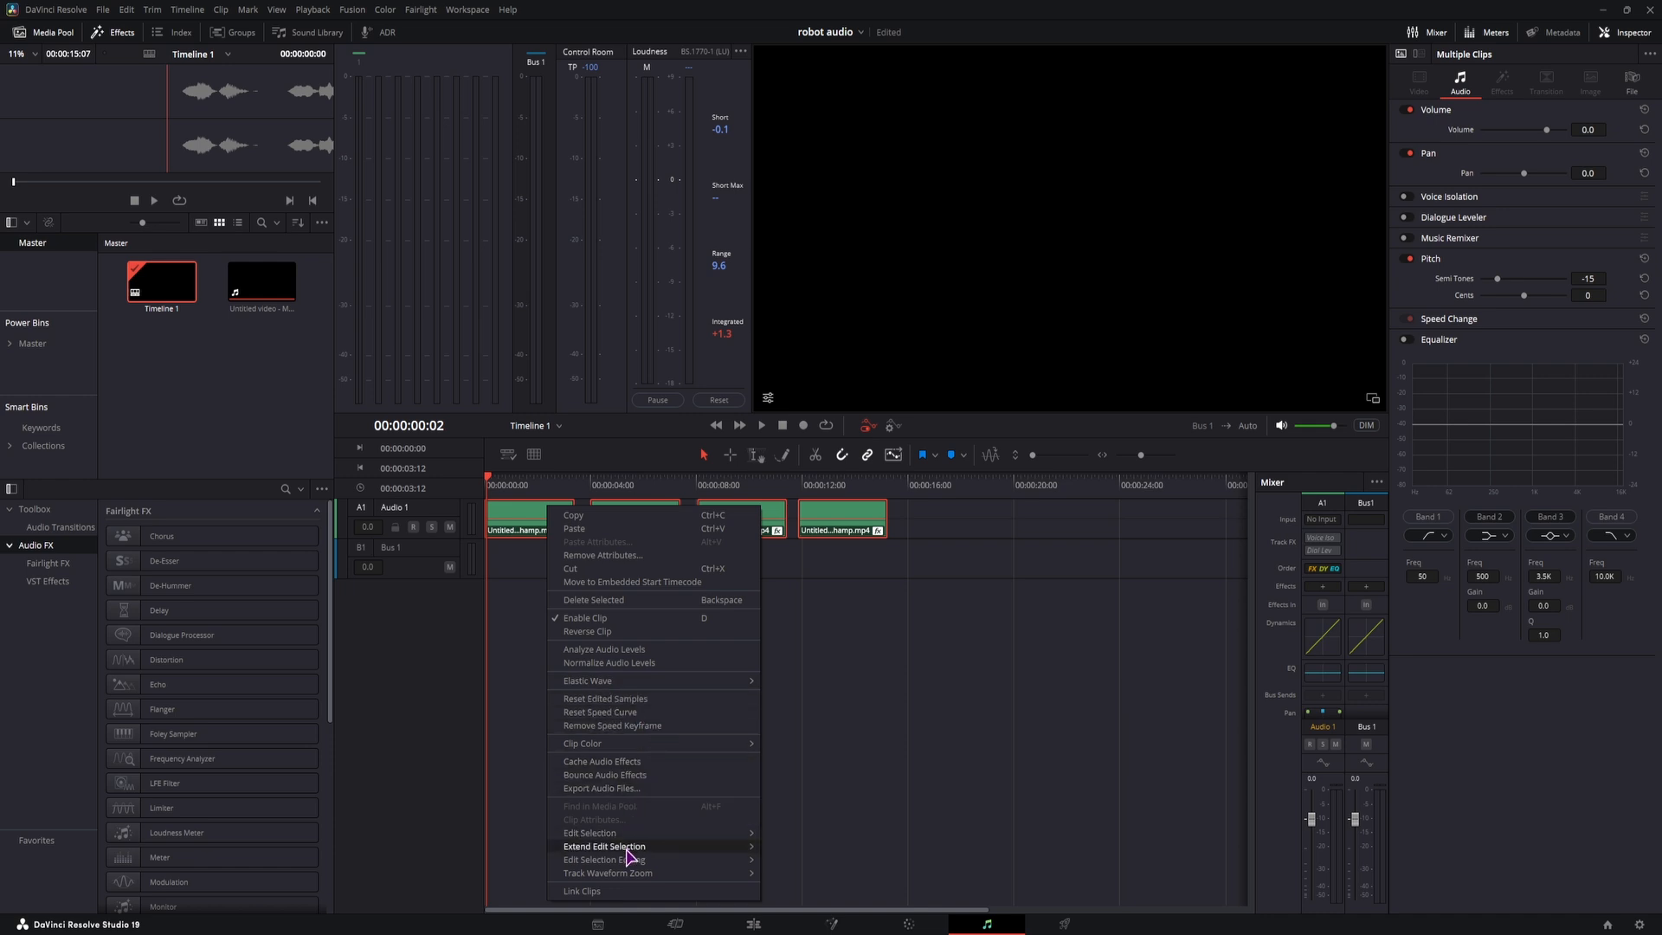
left_click(624, 777)
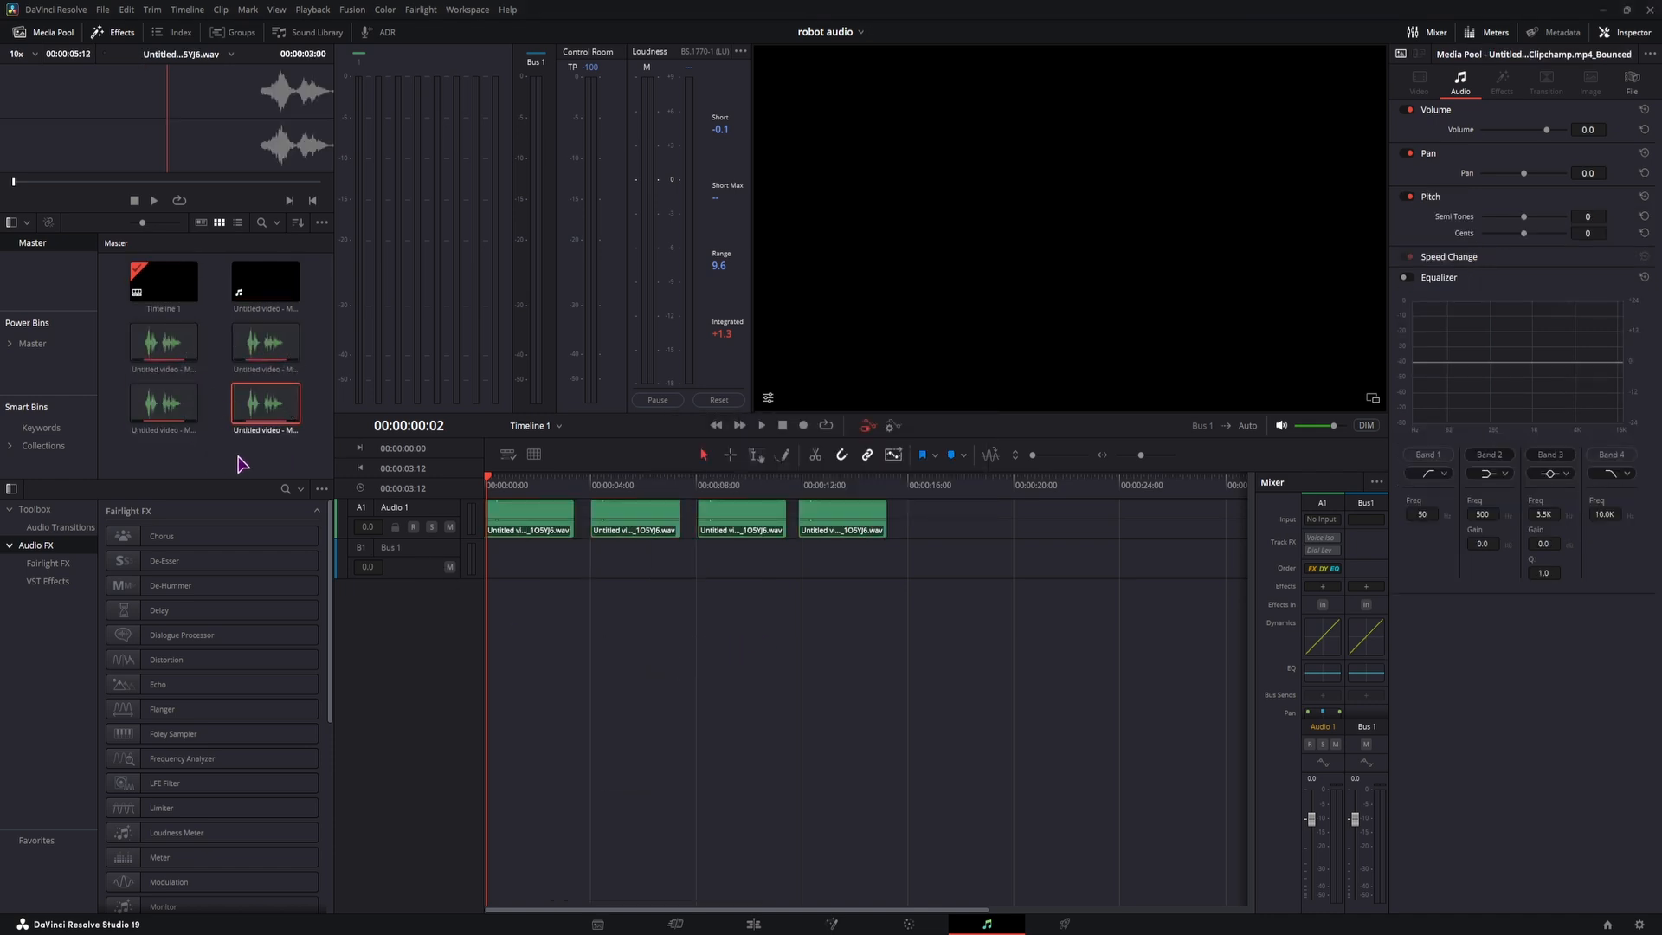
Check the Inspector settings of the first three bounced clips and play the timeline from the start.
left_click(593, 604)
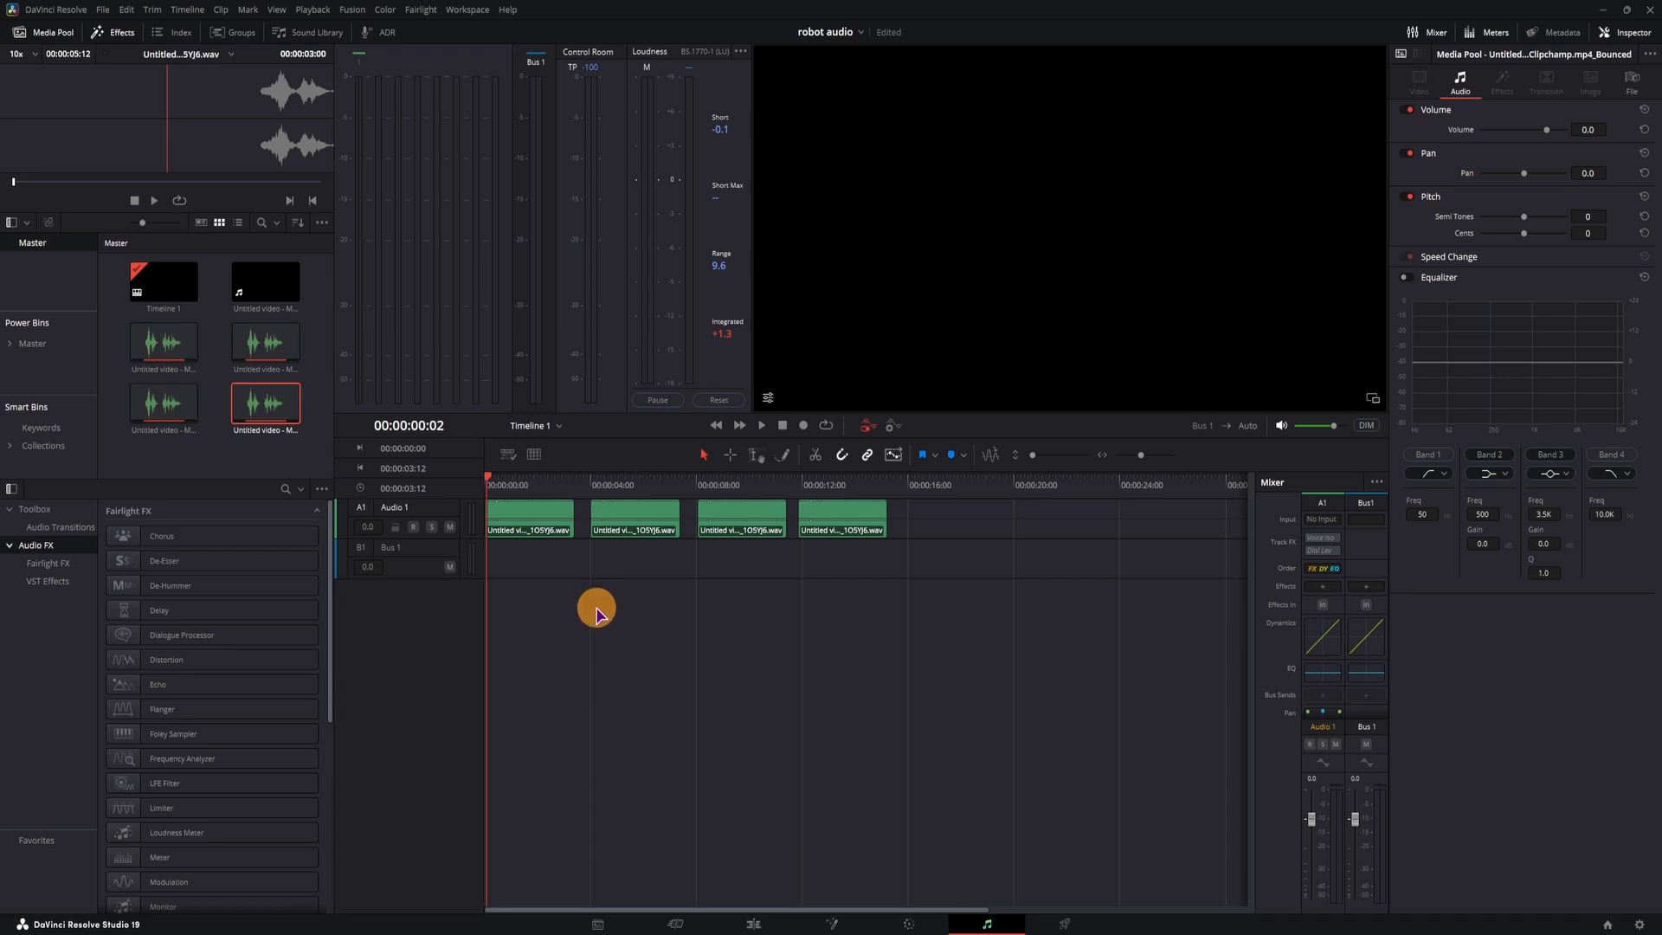
left_click(520, 520)
left_click(1511, 84)
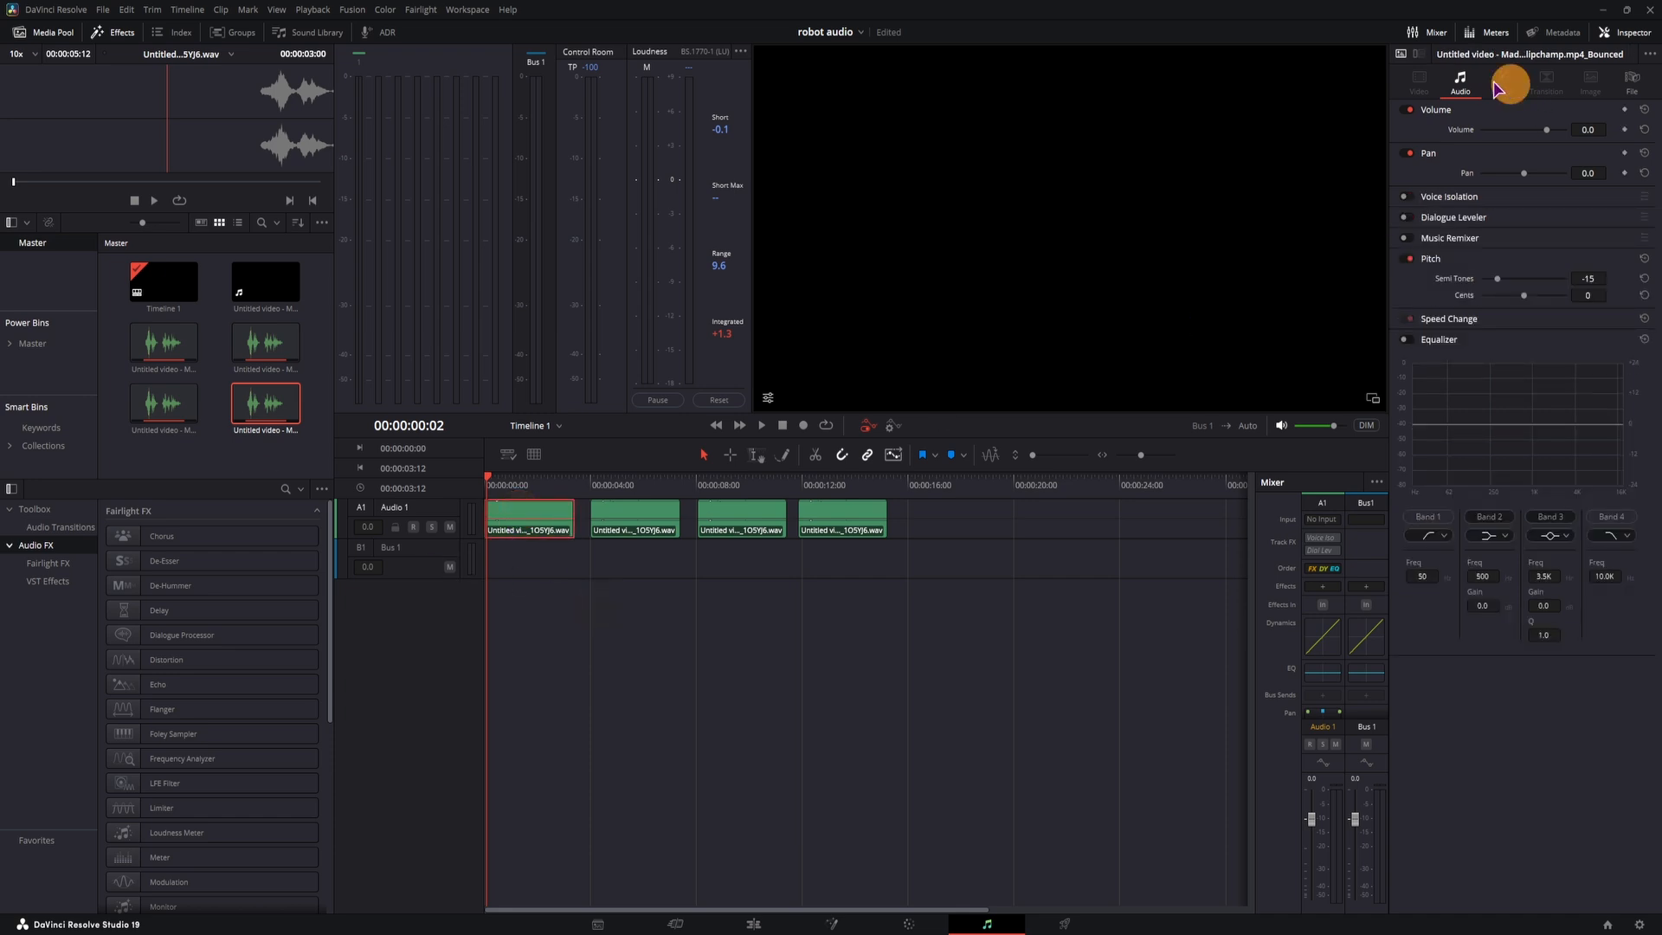
left_click(634, 517)
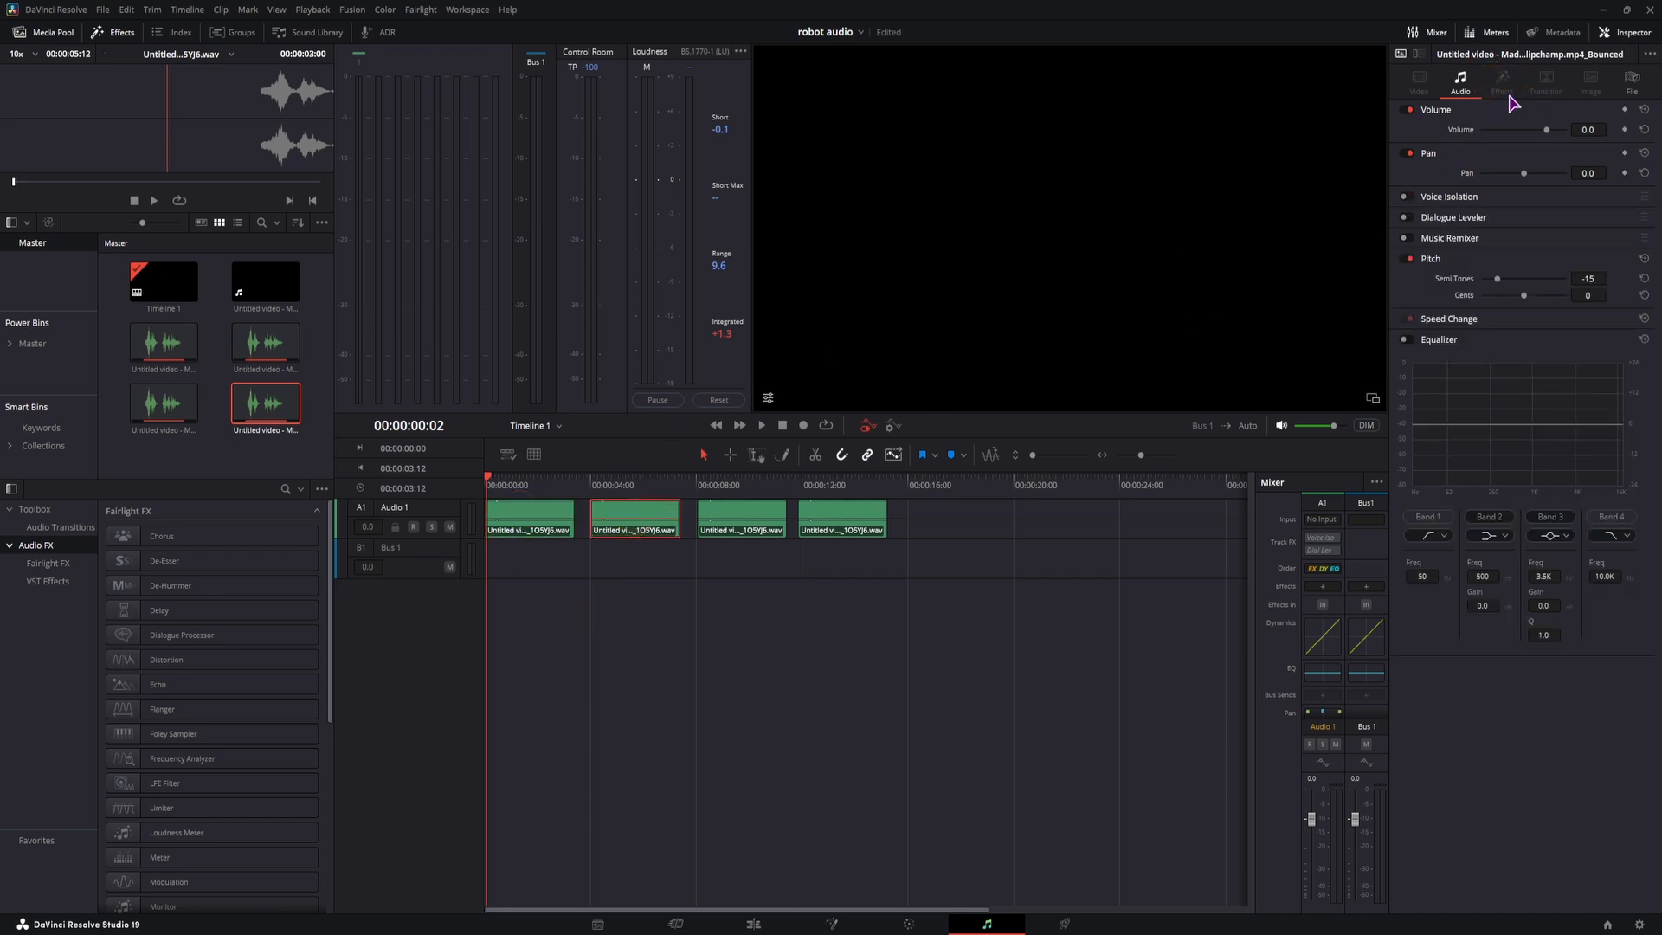
left_click(740, 519)
left_click(496, 485)
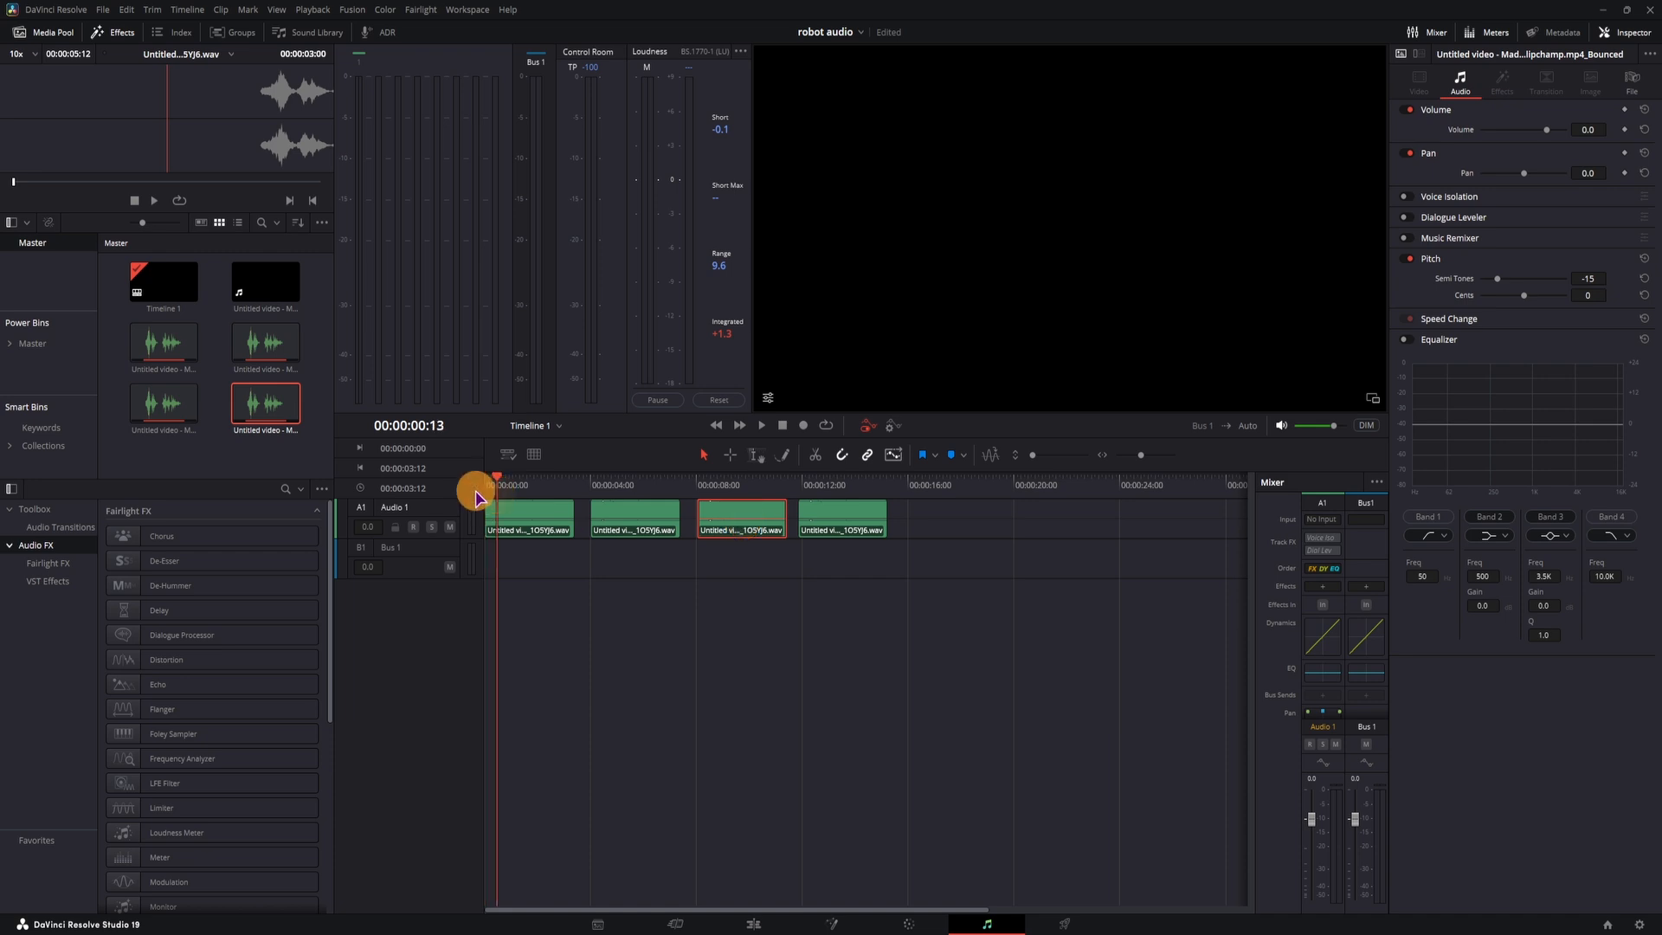
left_click_drag(495, 487, 457, 489)
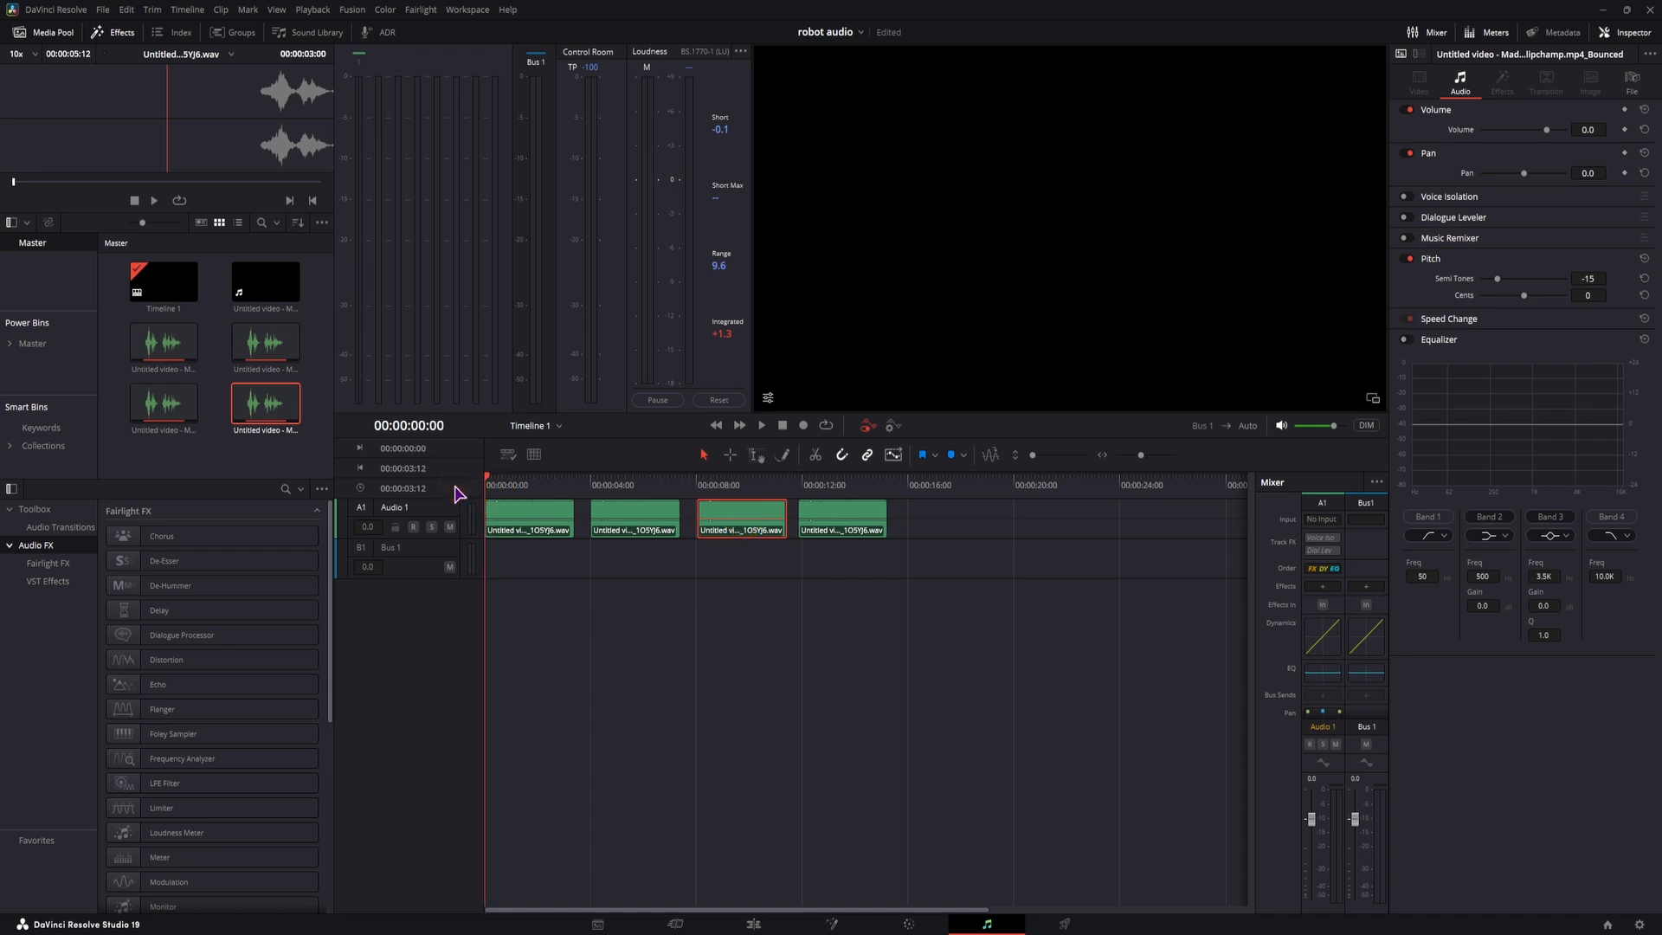
key("space")
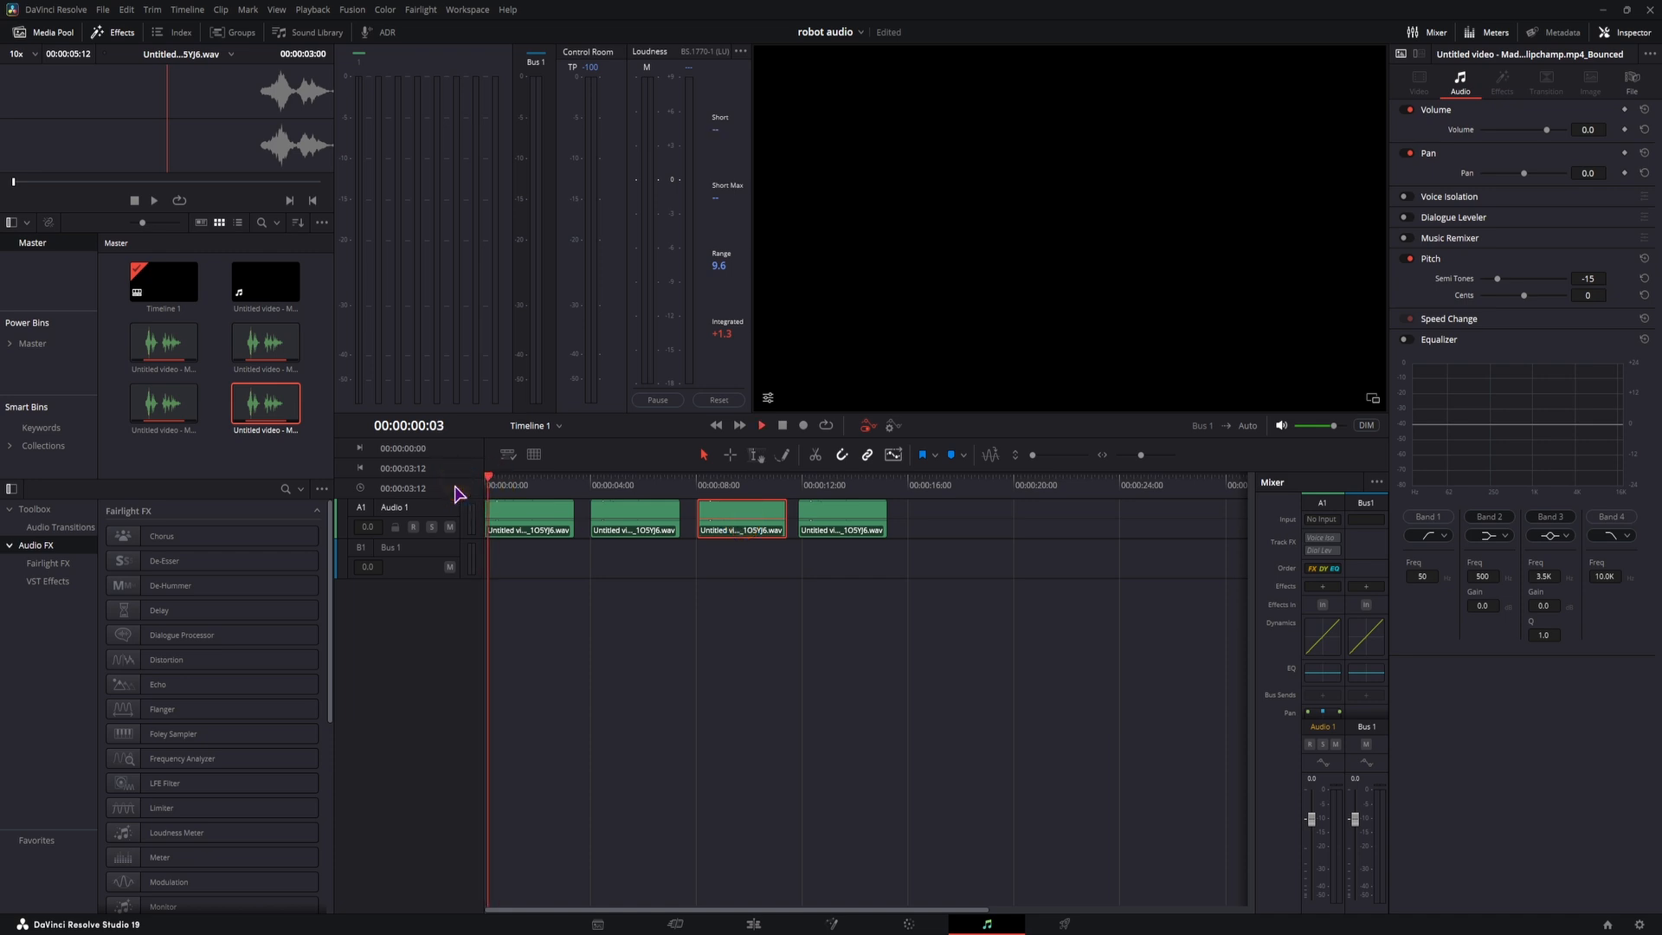
Switch to the Deliver page, play the exported A1-0001 MP3, and permanently delete the four files in the audio export folder.
left_click(1065, 921)
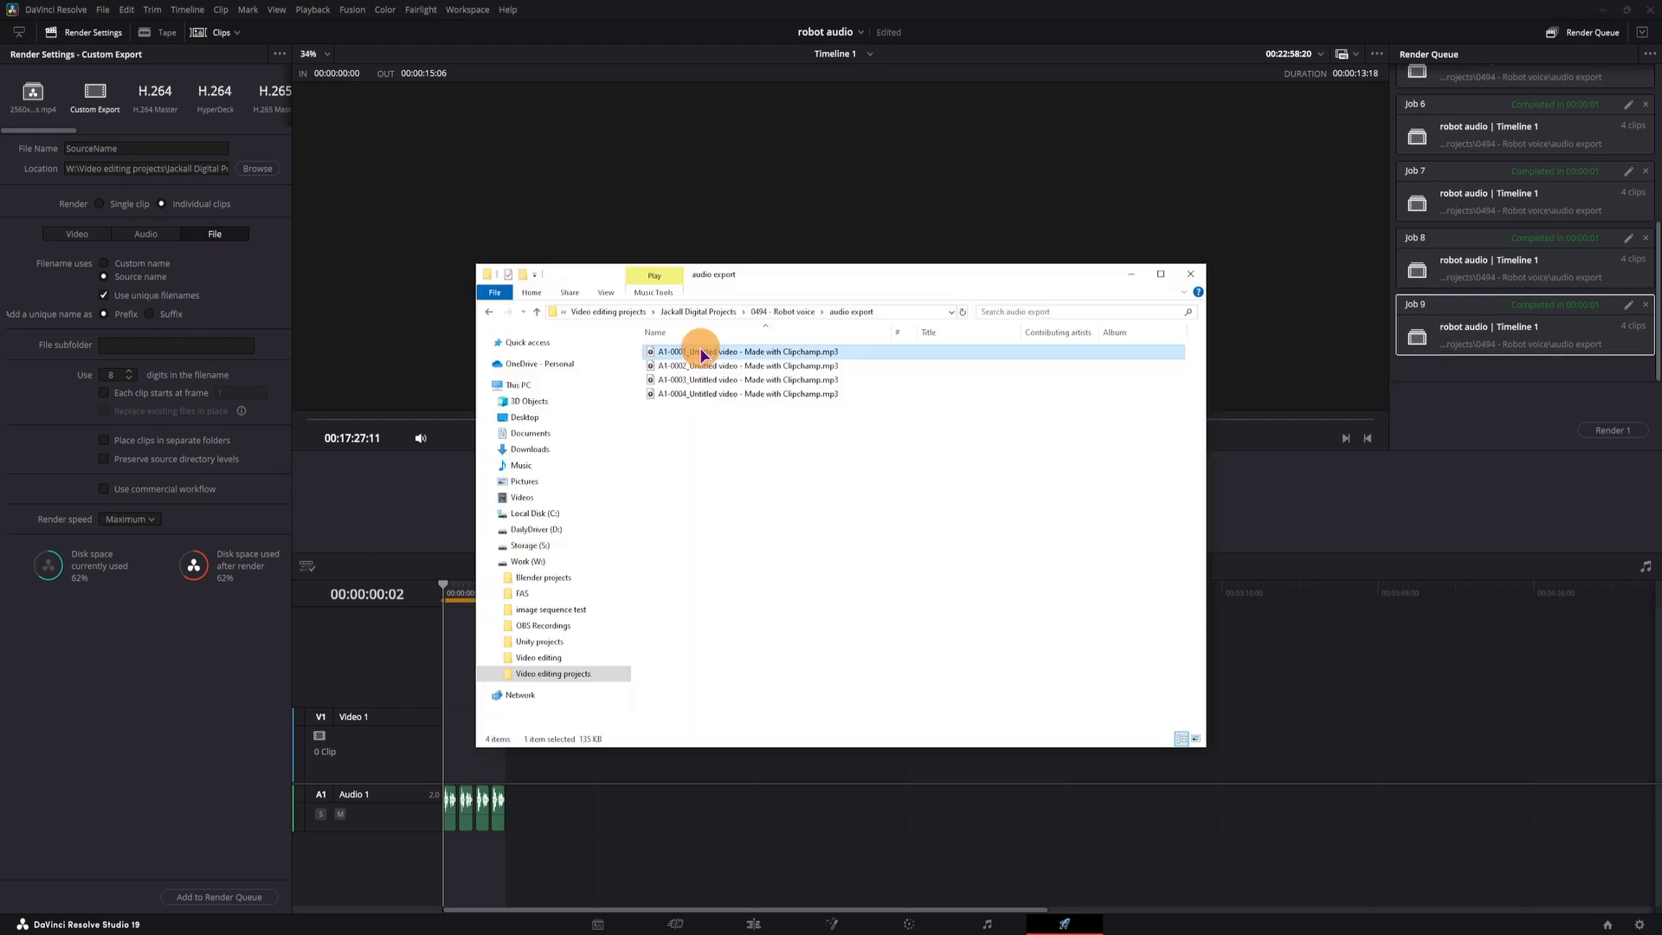
double_click(692, 350)
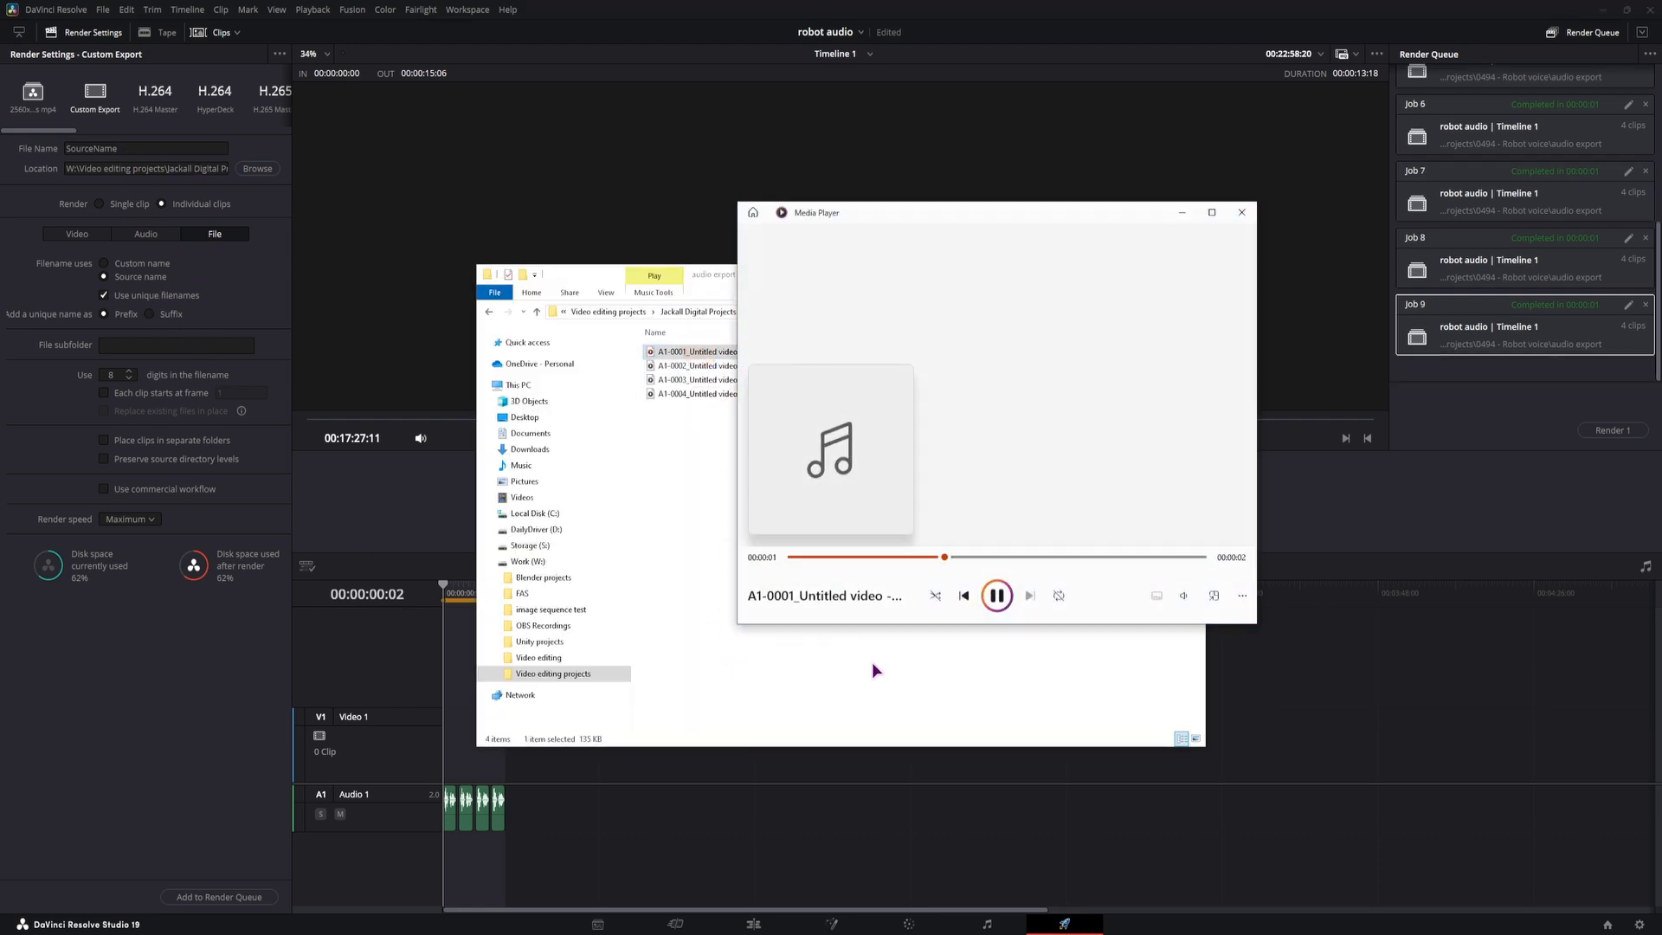
left_click_drag(808, 452, 707, 353)
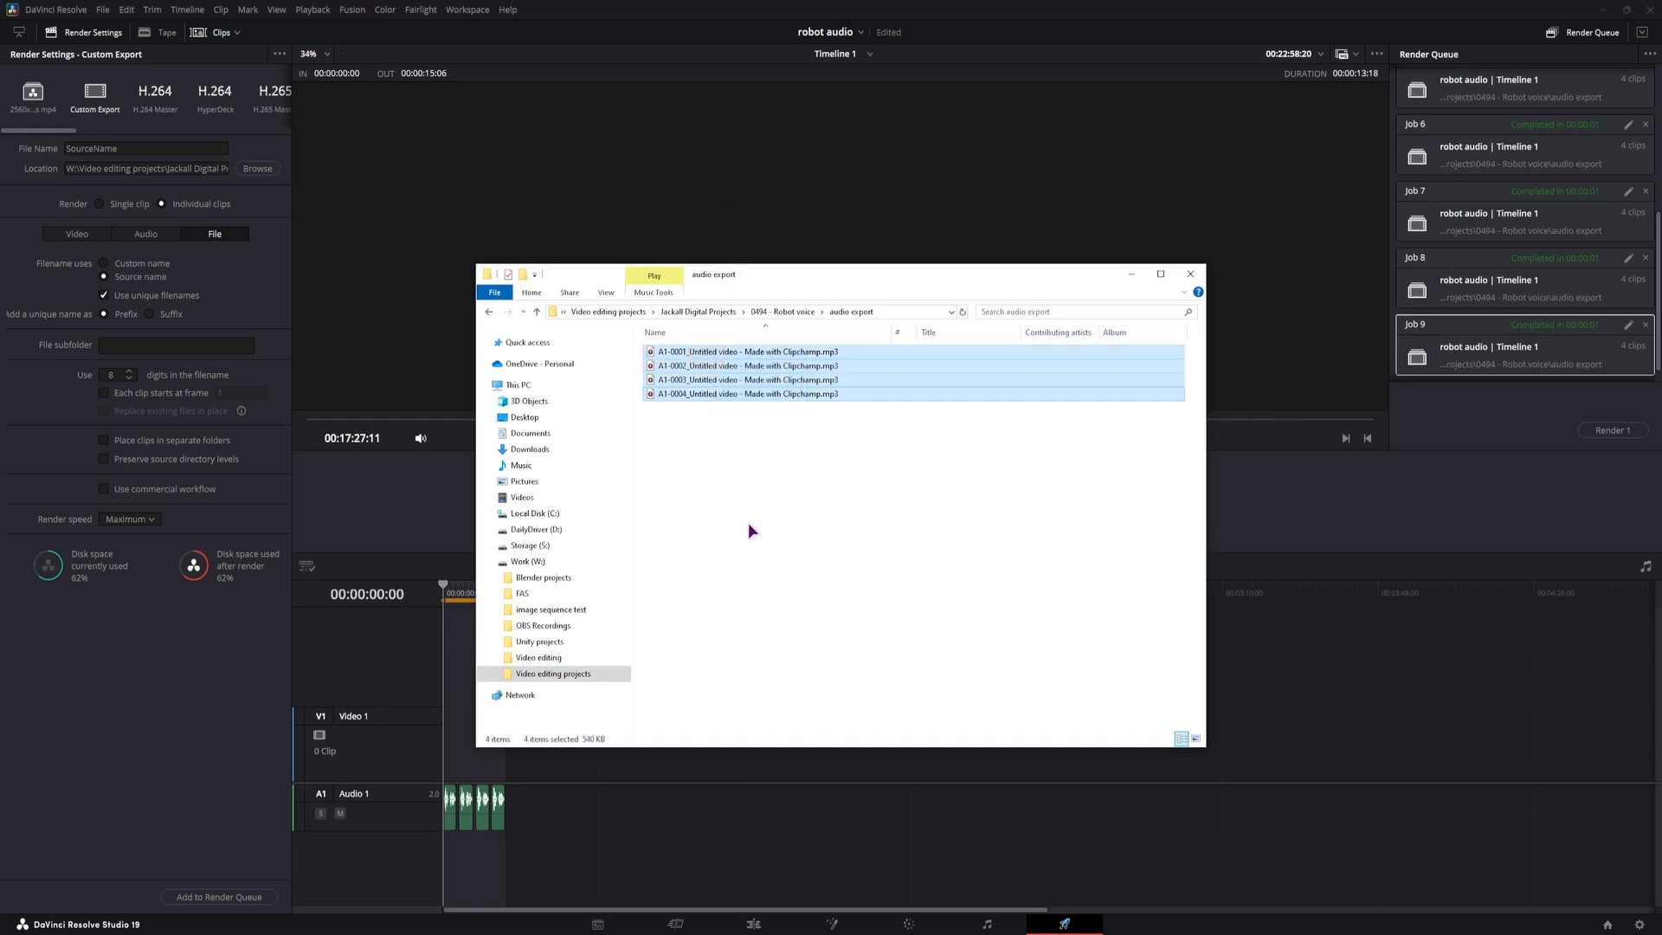
key("shift+Delete")
key("Return")
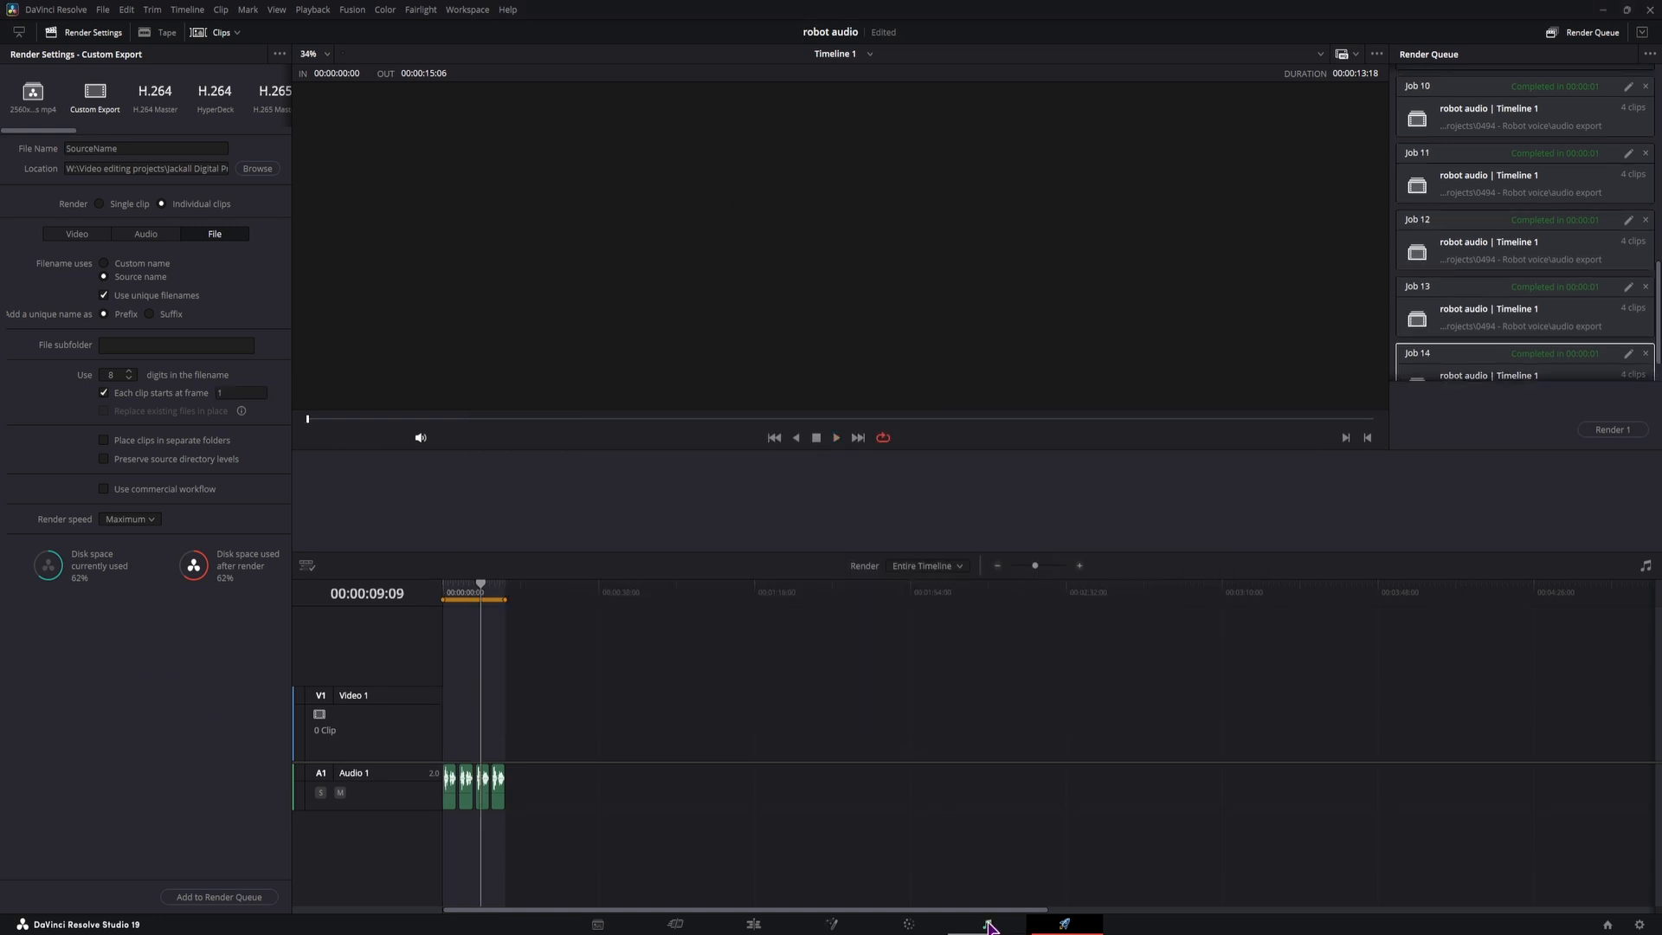
On the Fairlight page, review the bounce and audio export commands for all four clips and the first clip alone, and play the first clip.
left_click(988, 924)
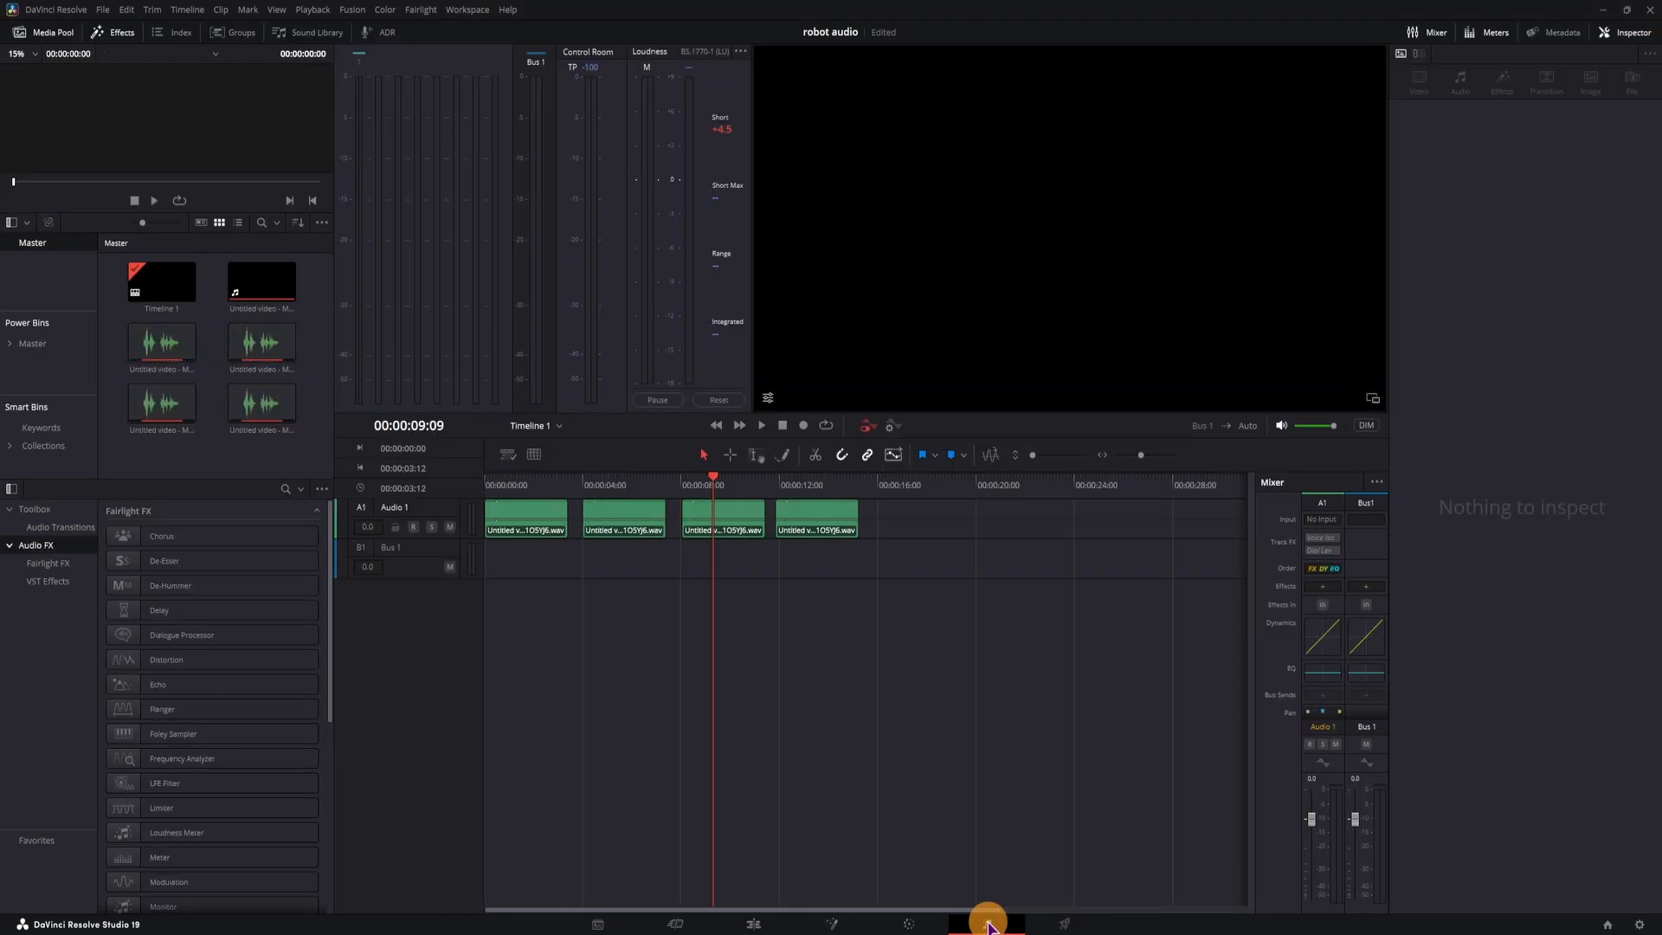
left_click_drag(853, 575, 519, 508)
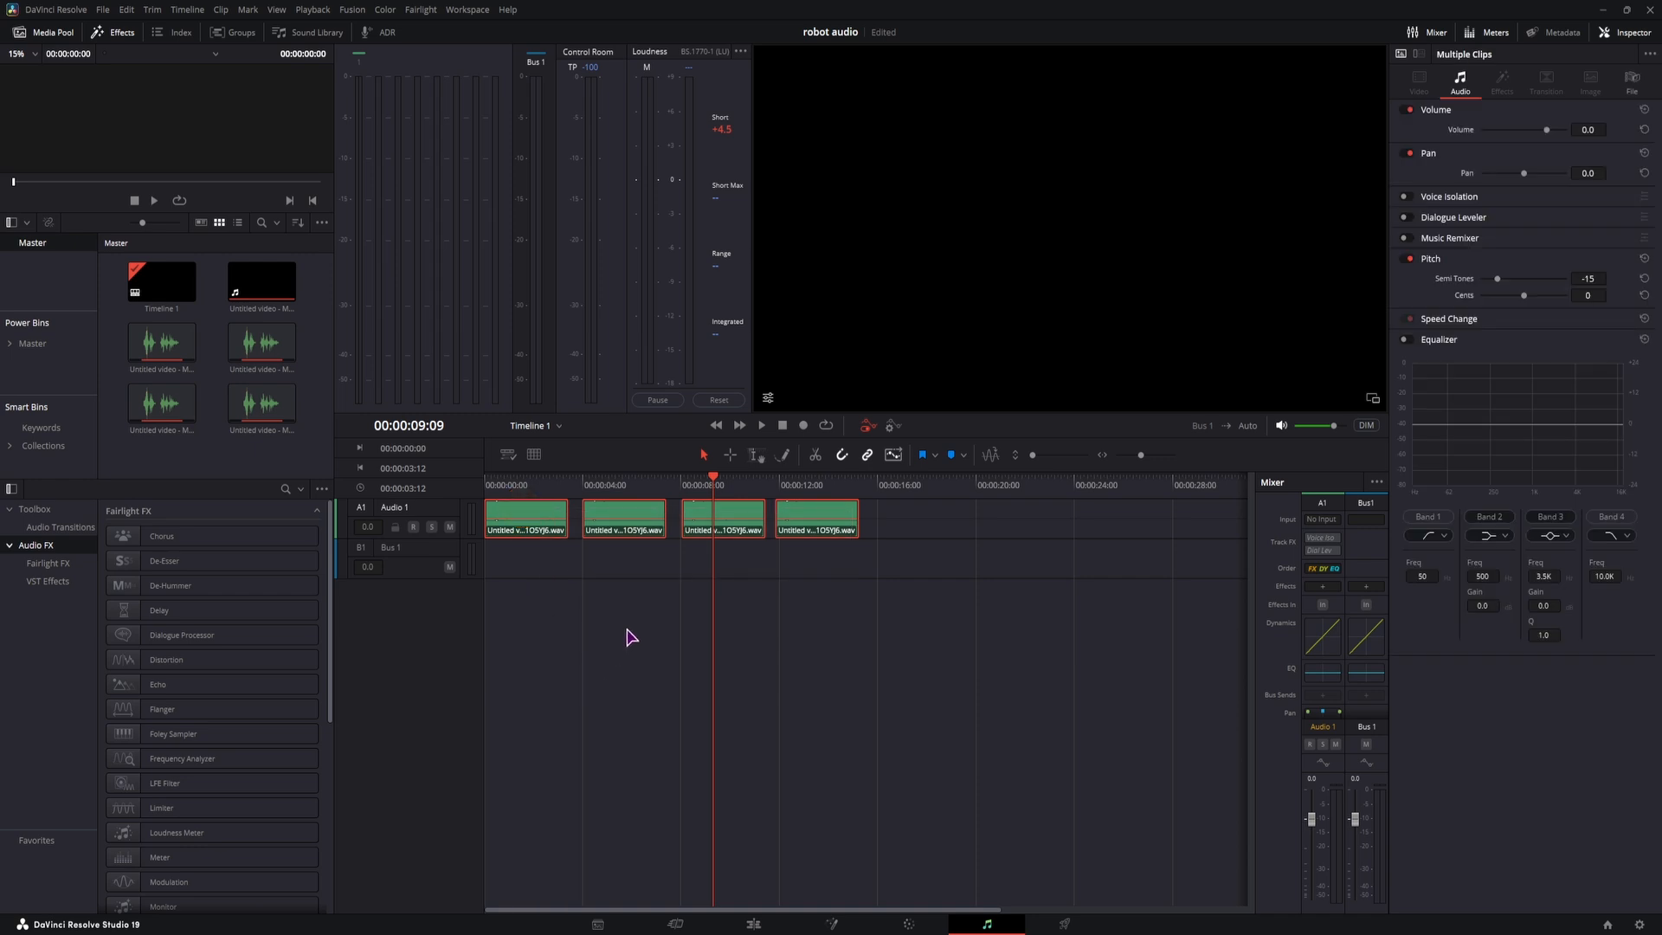
right_click(733, 510)
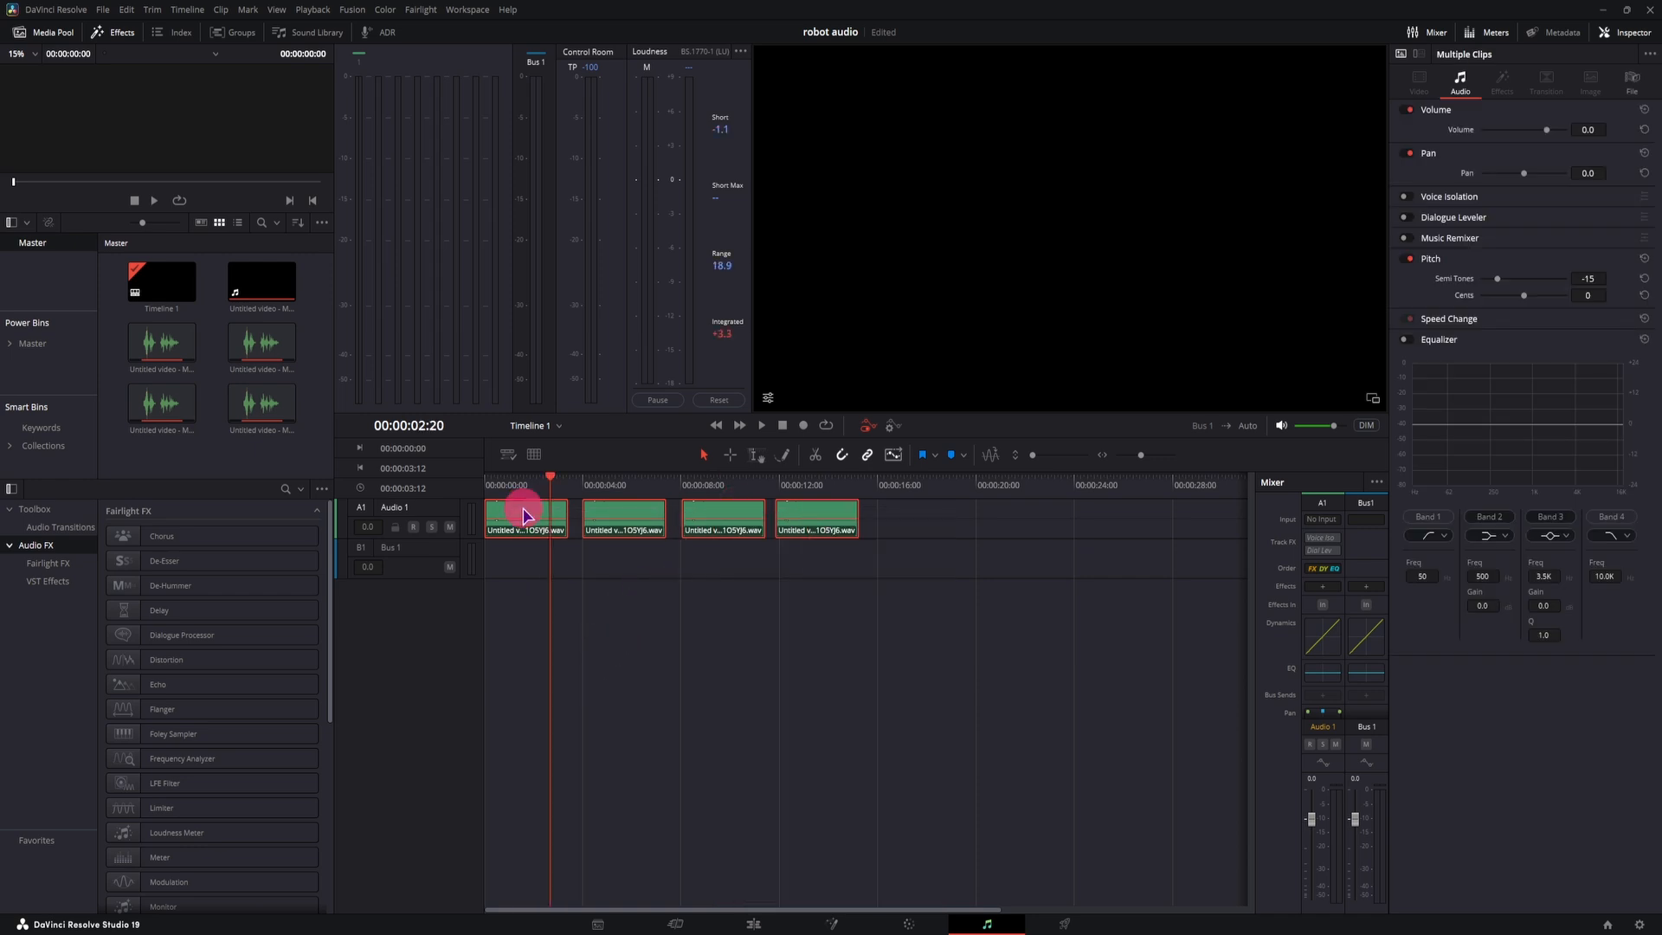
right_click(525, 515)
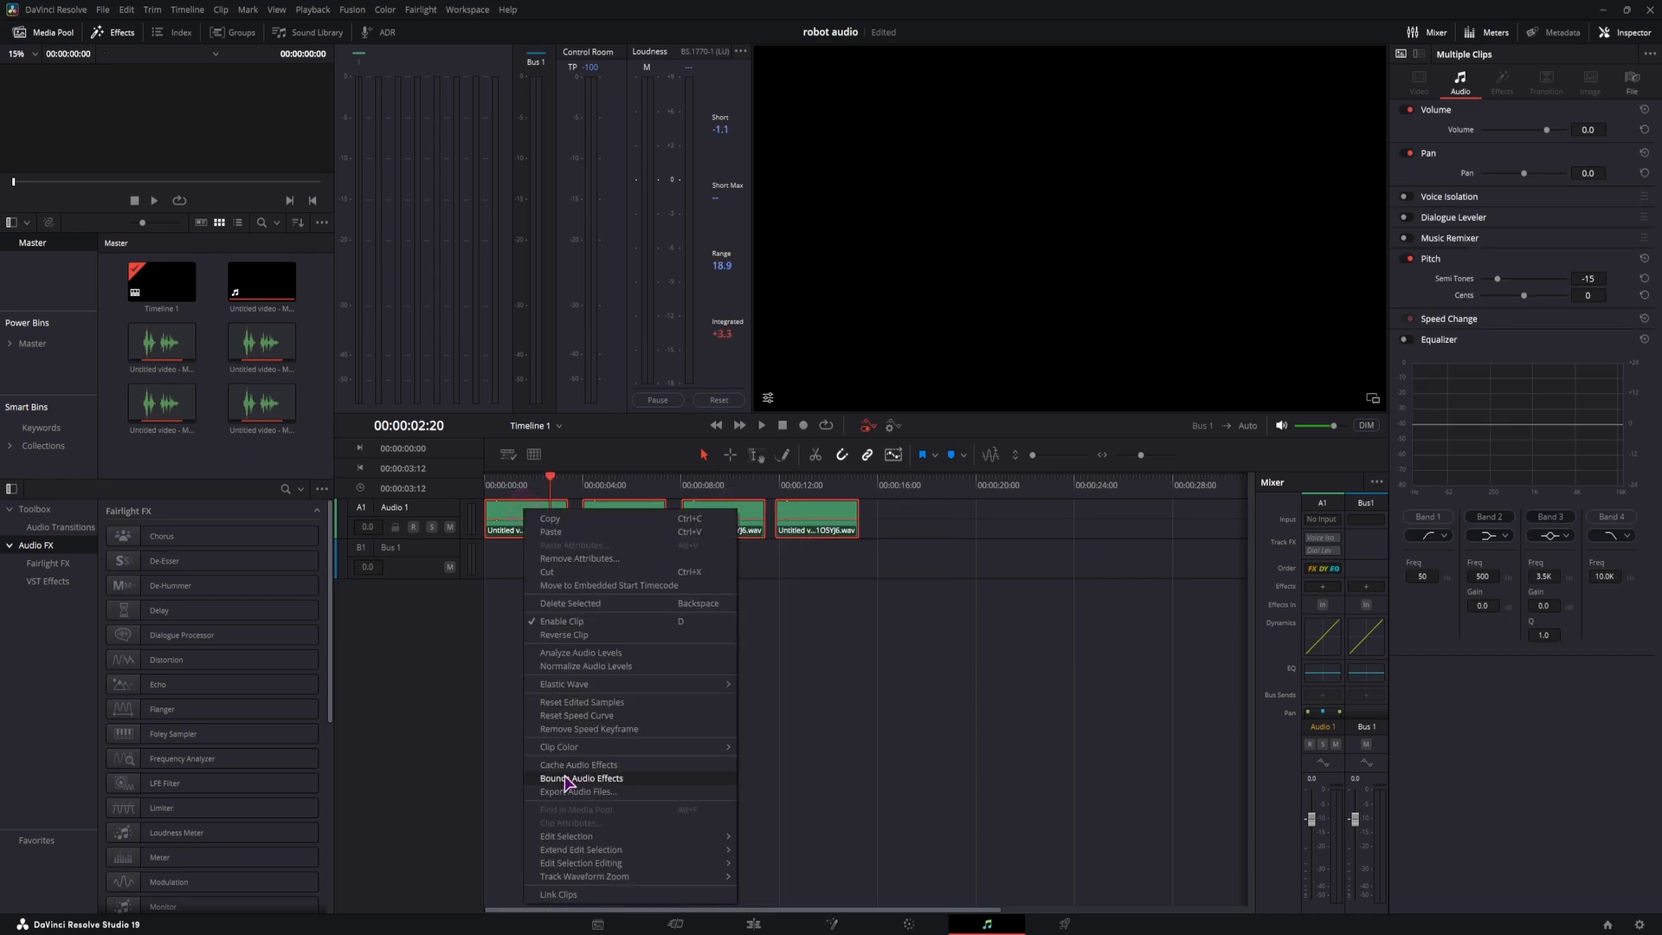
left_click(507, 636)
right_click(513, 513)
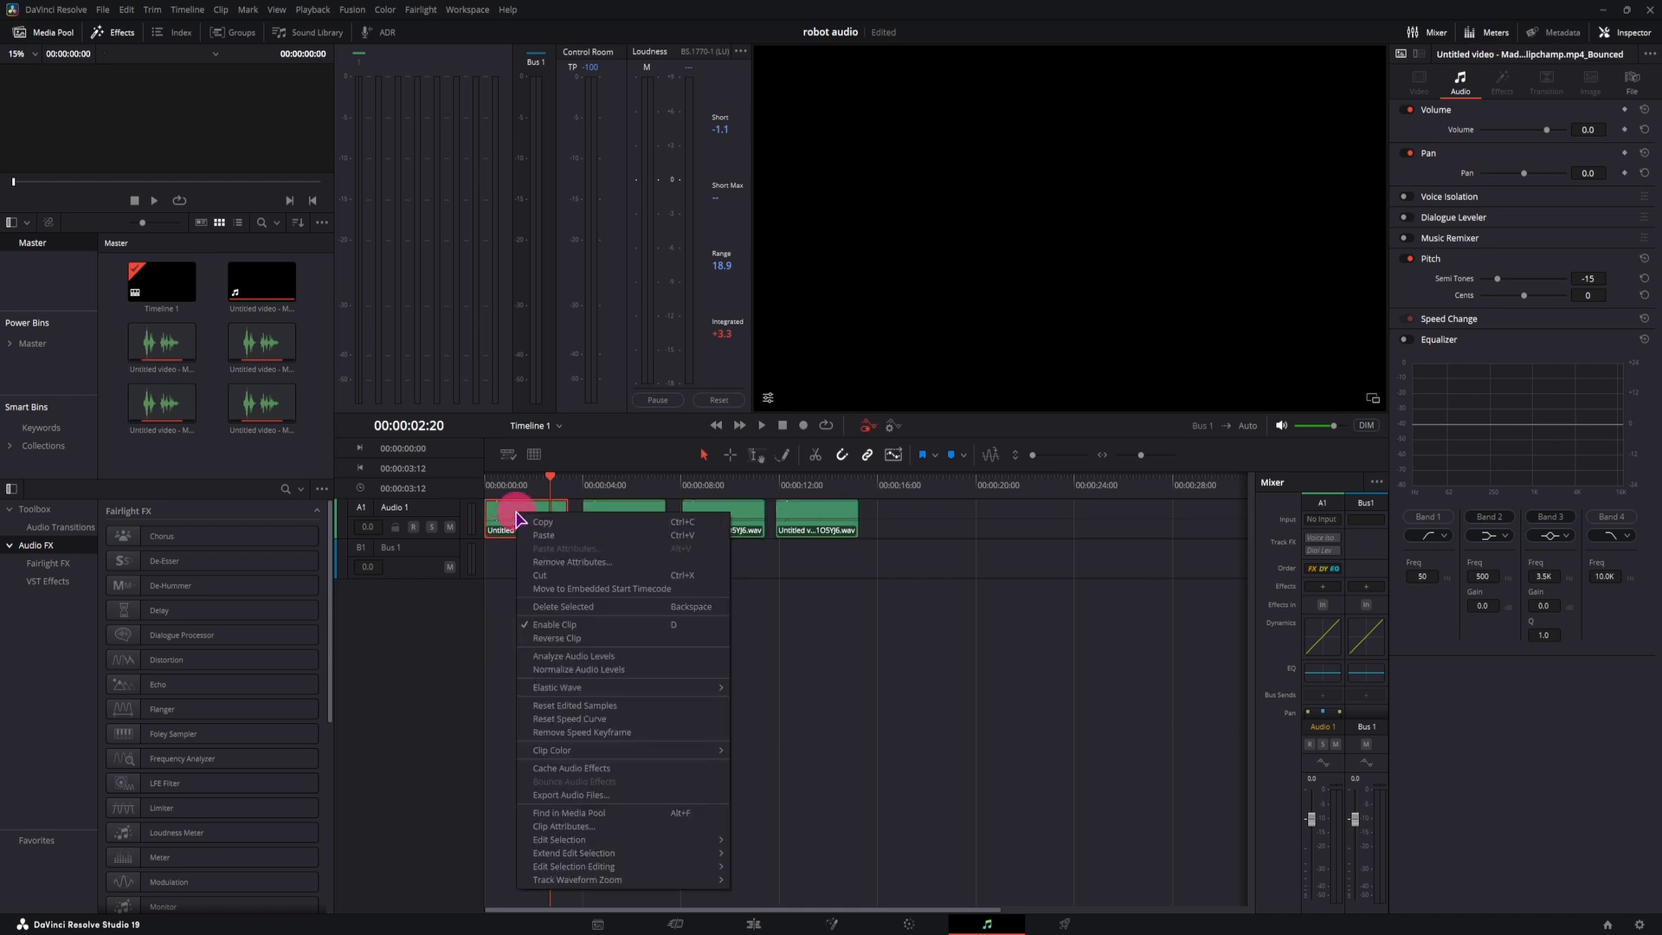
left_click(892, 669)
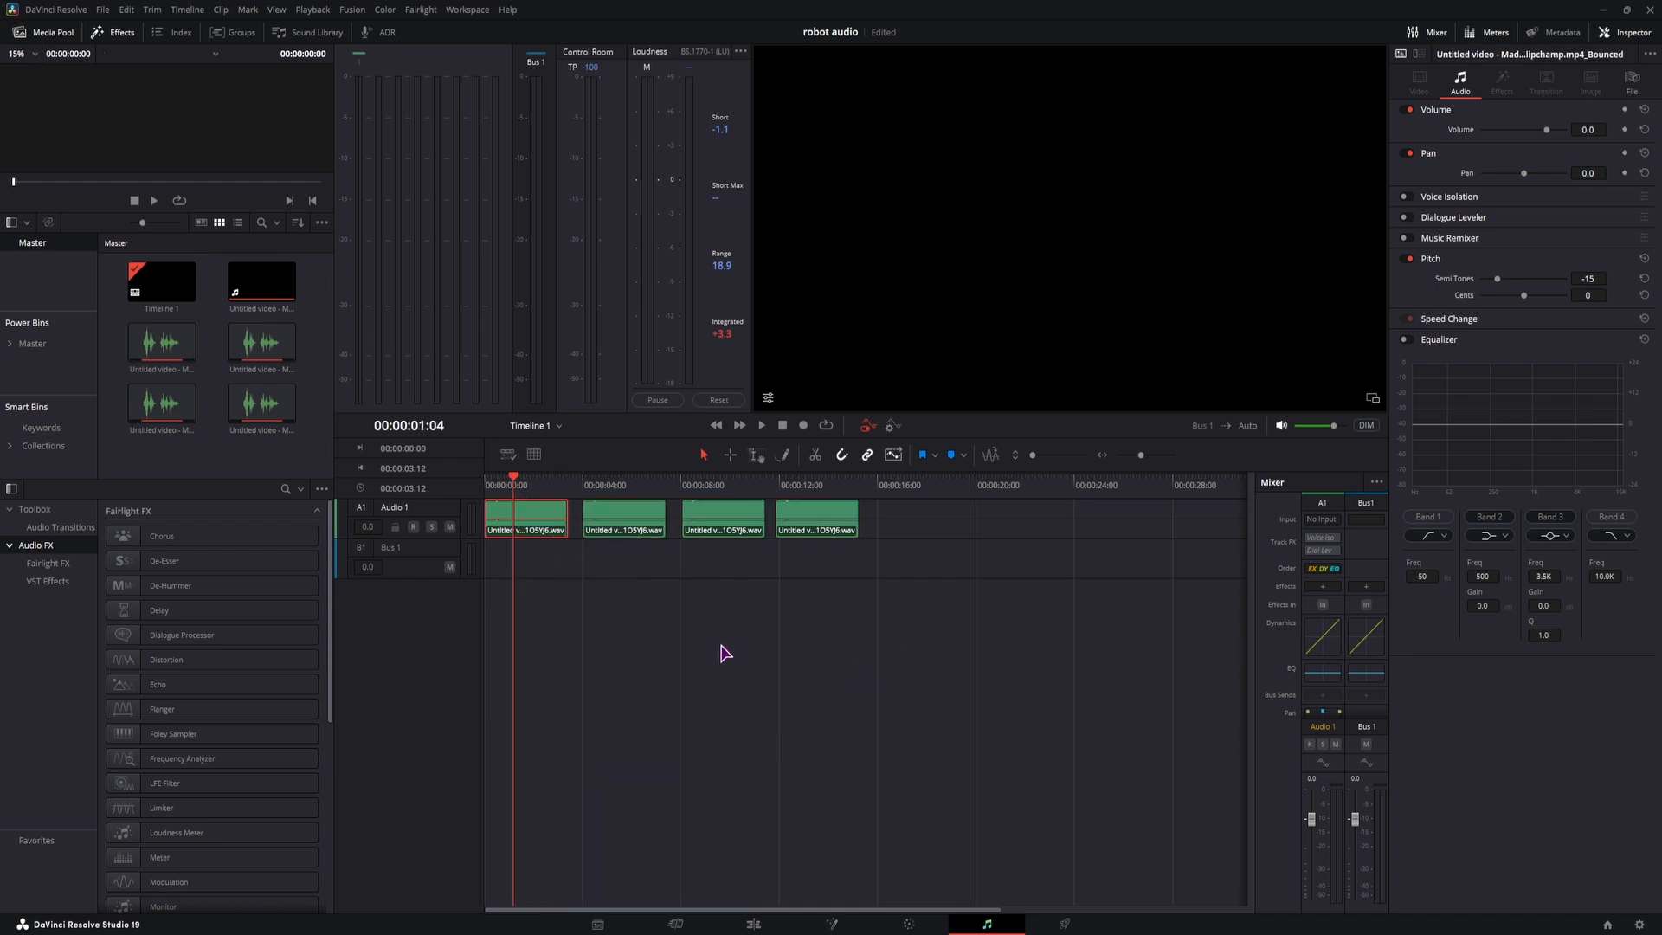
key("space")
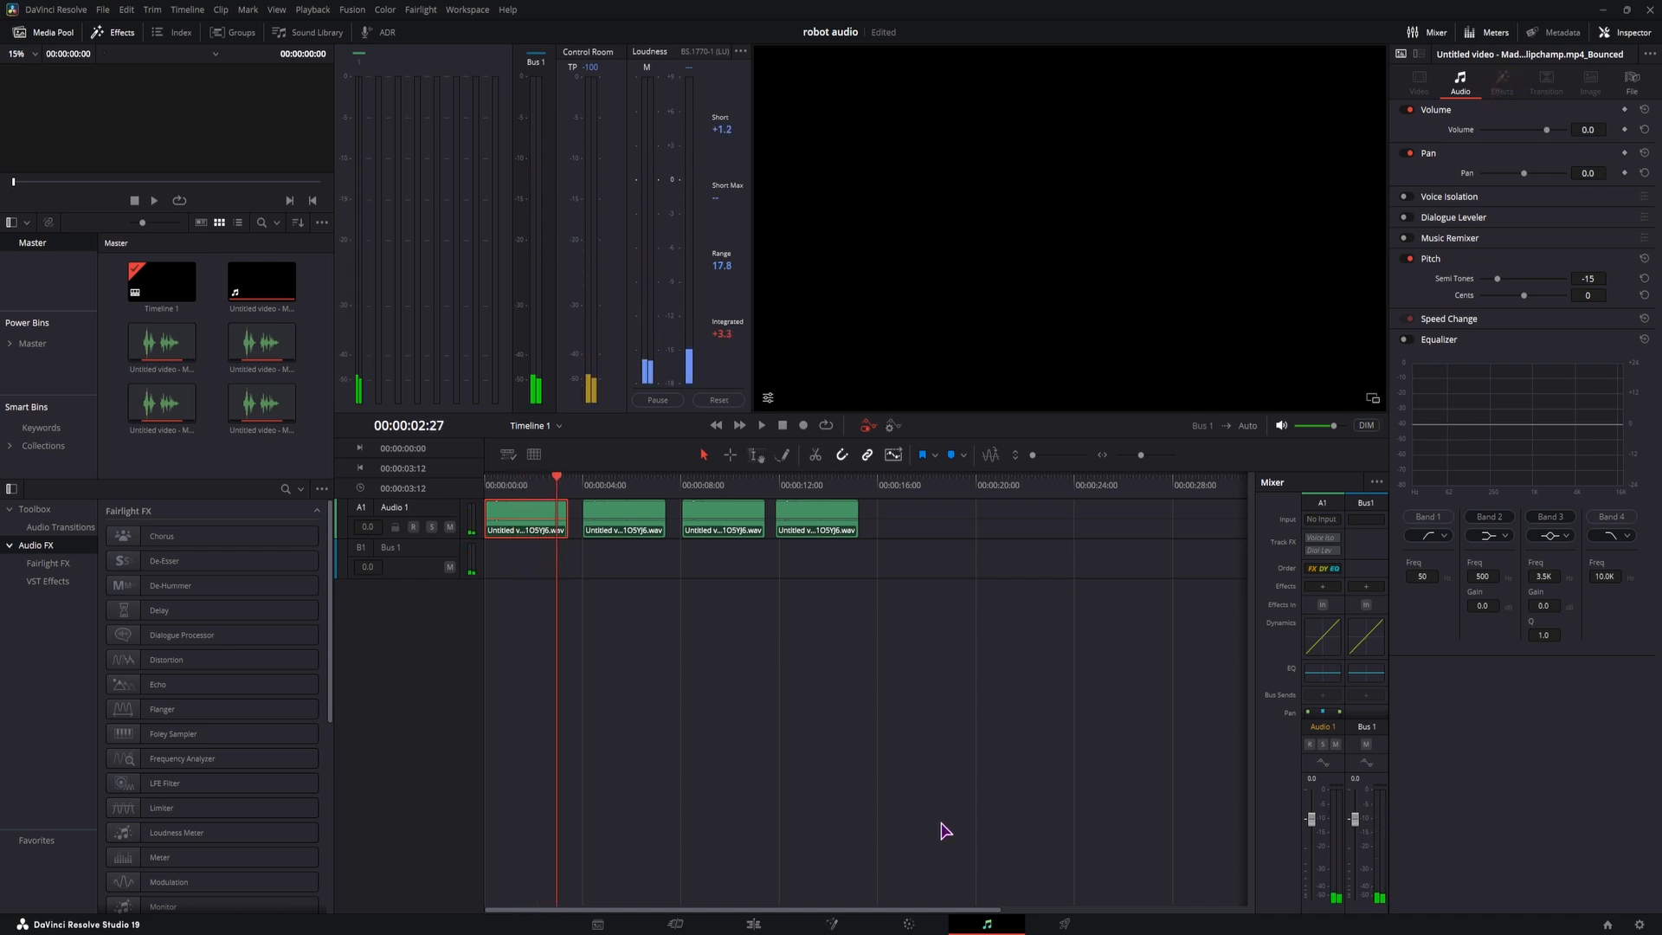
On the Deliver page, keep source-name filenames for the individual-clips render, export the clips, and check the audio export folder.
left_click(1066, 925)
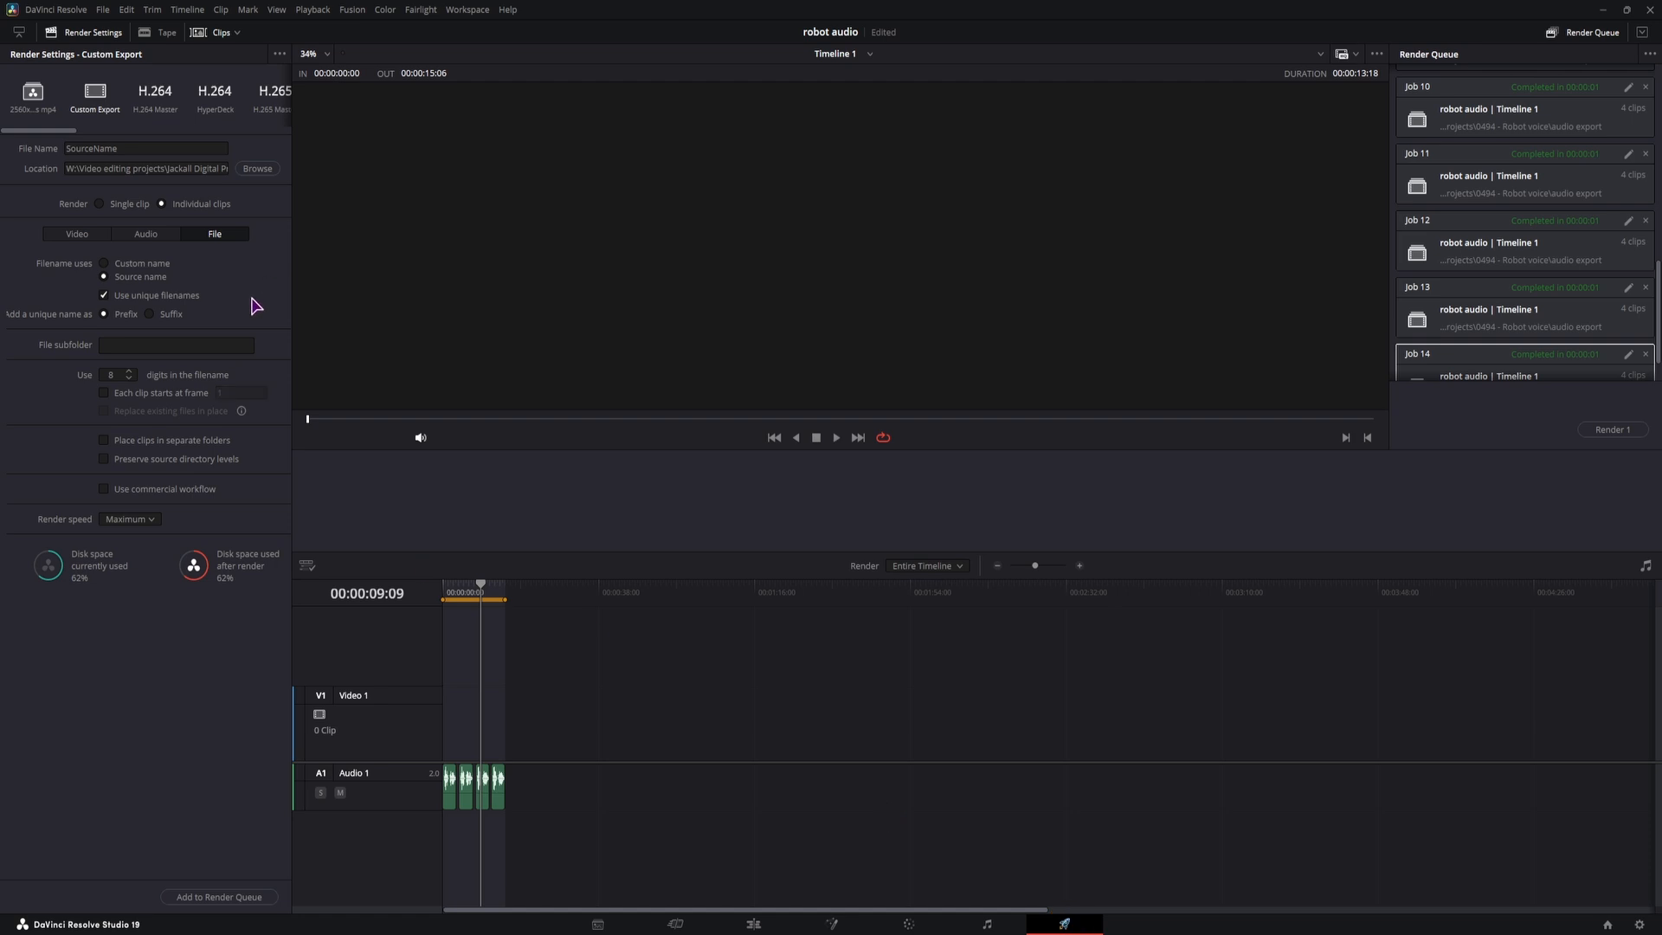
left_click(105, 264)
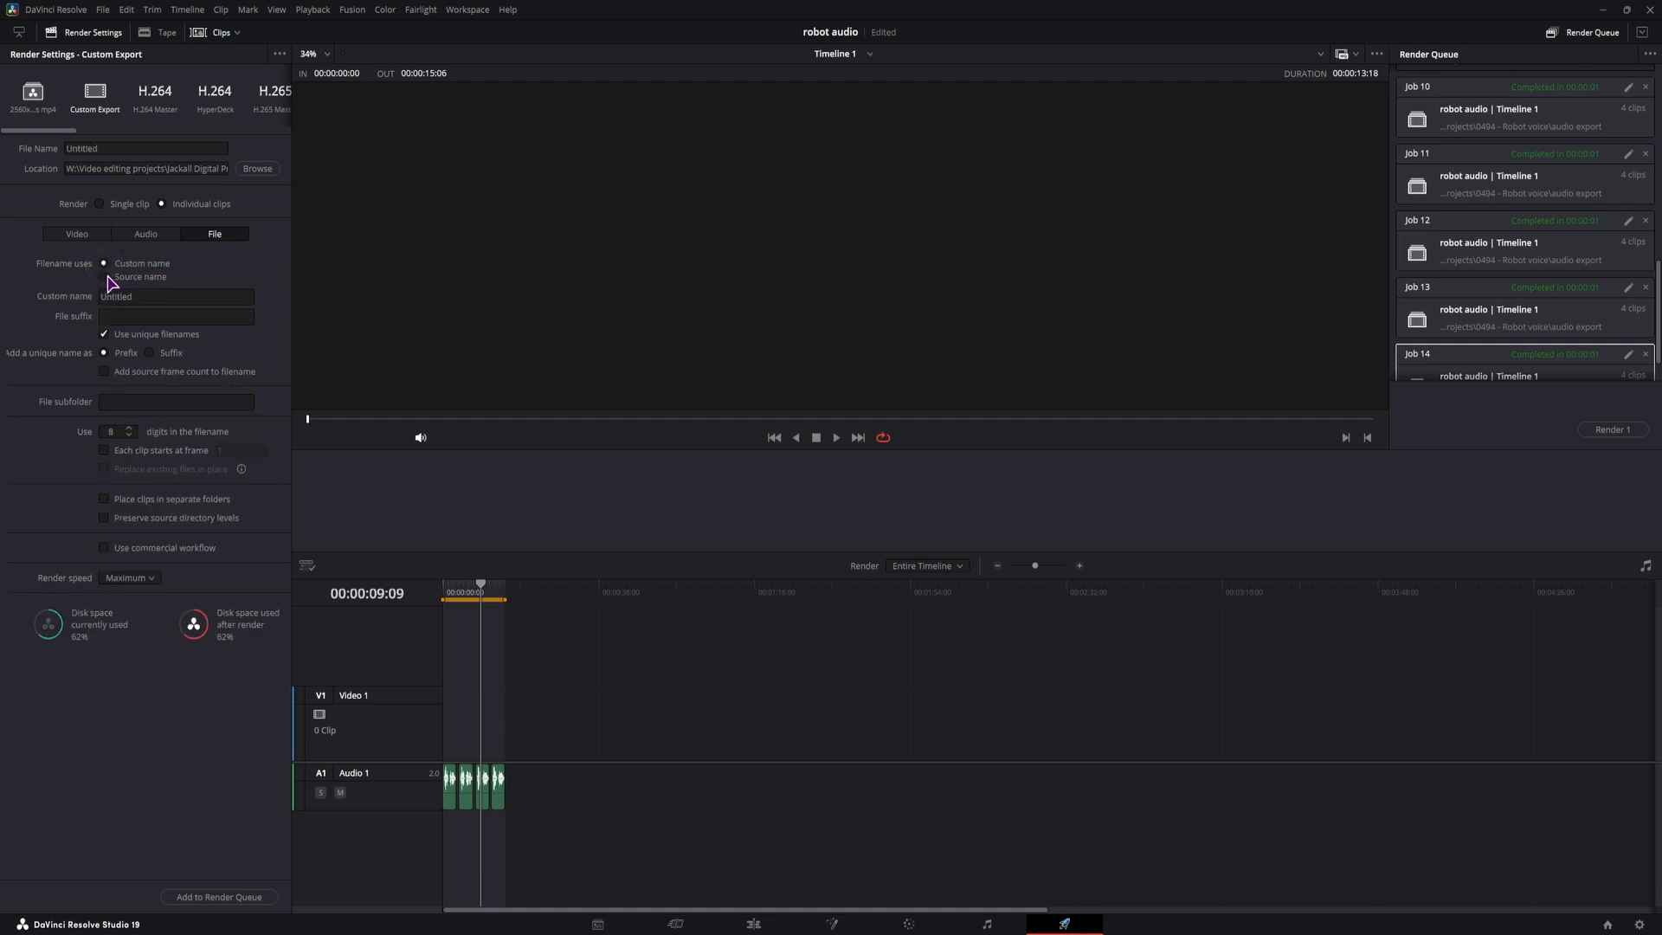
left_click(105, 277)
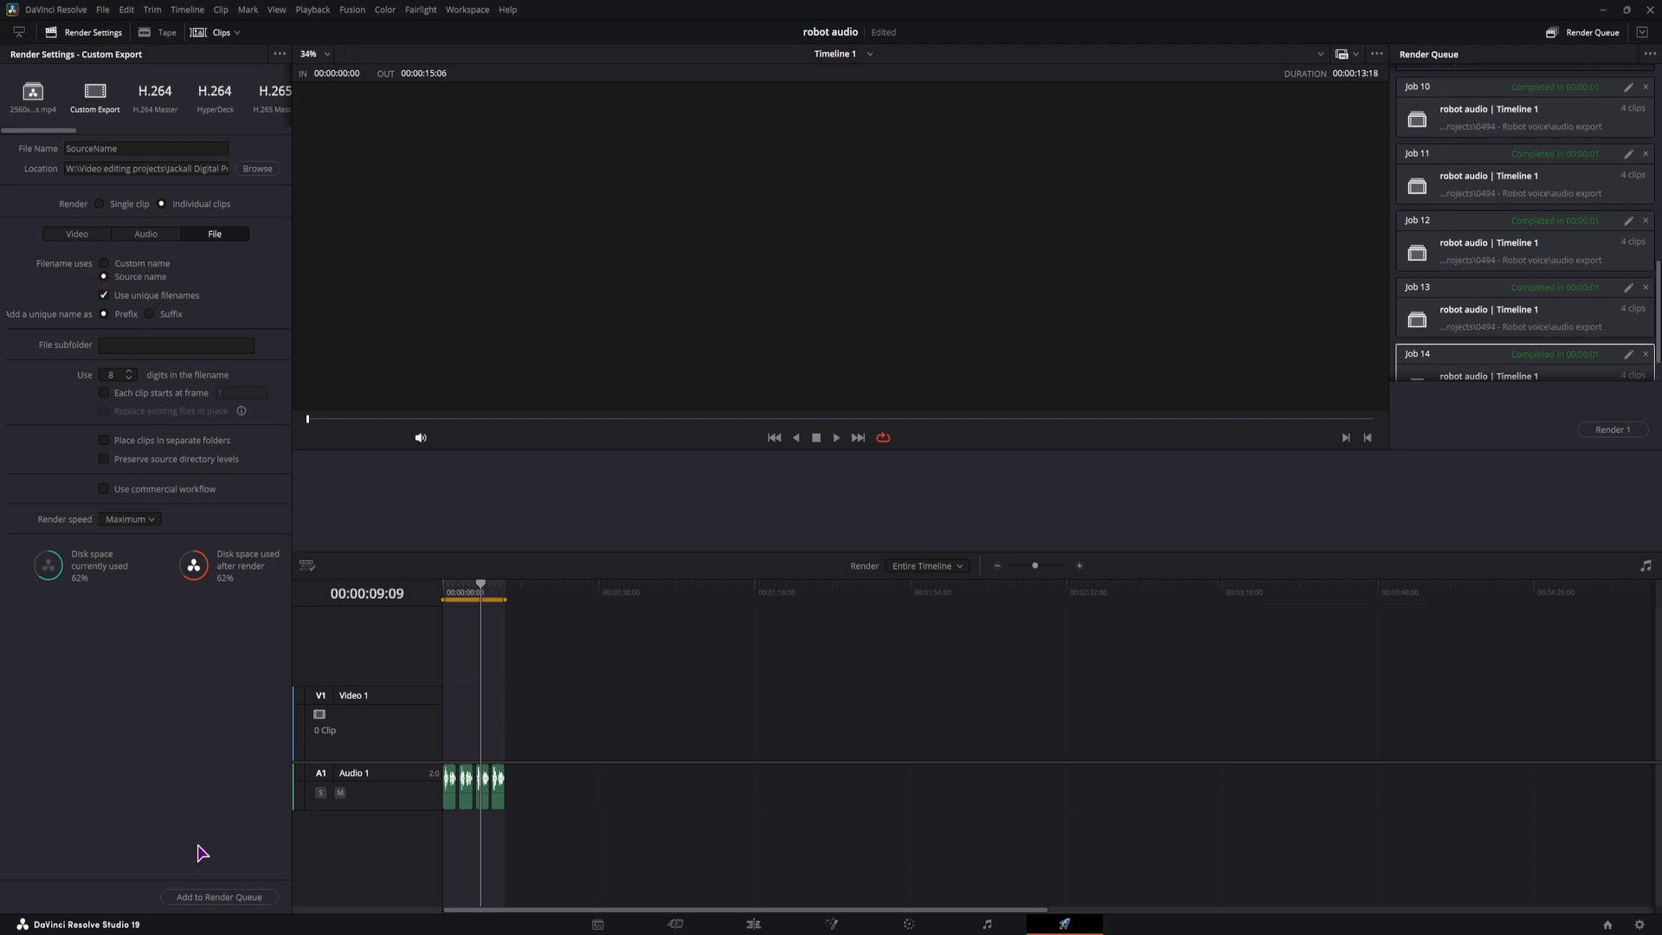
left_click(965, 552)
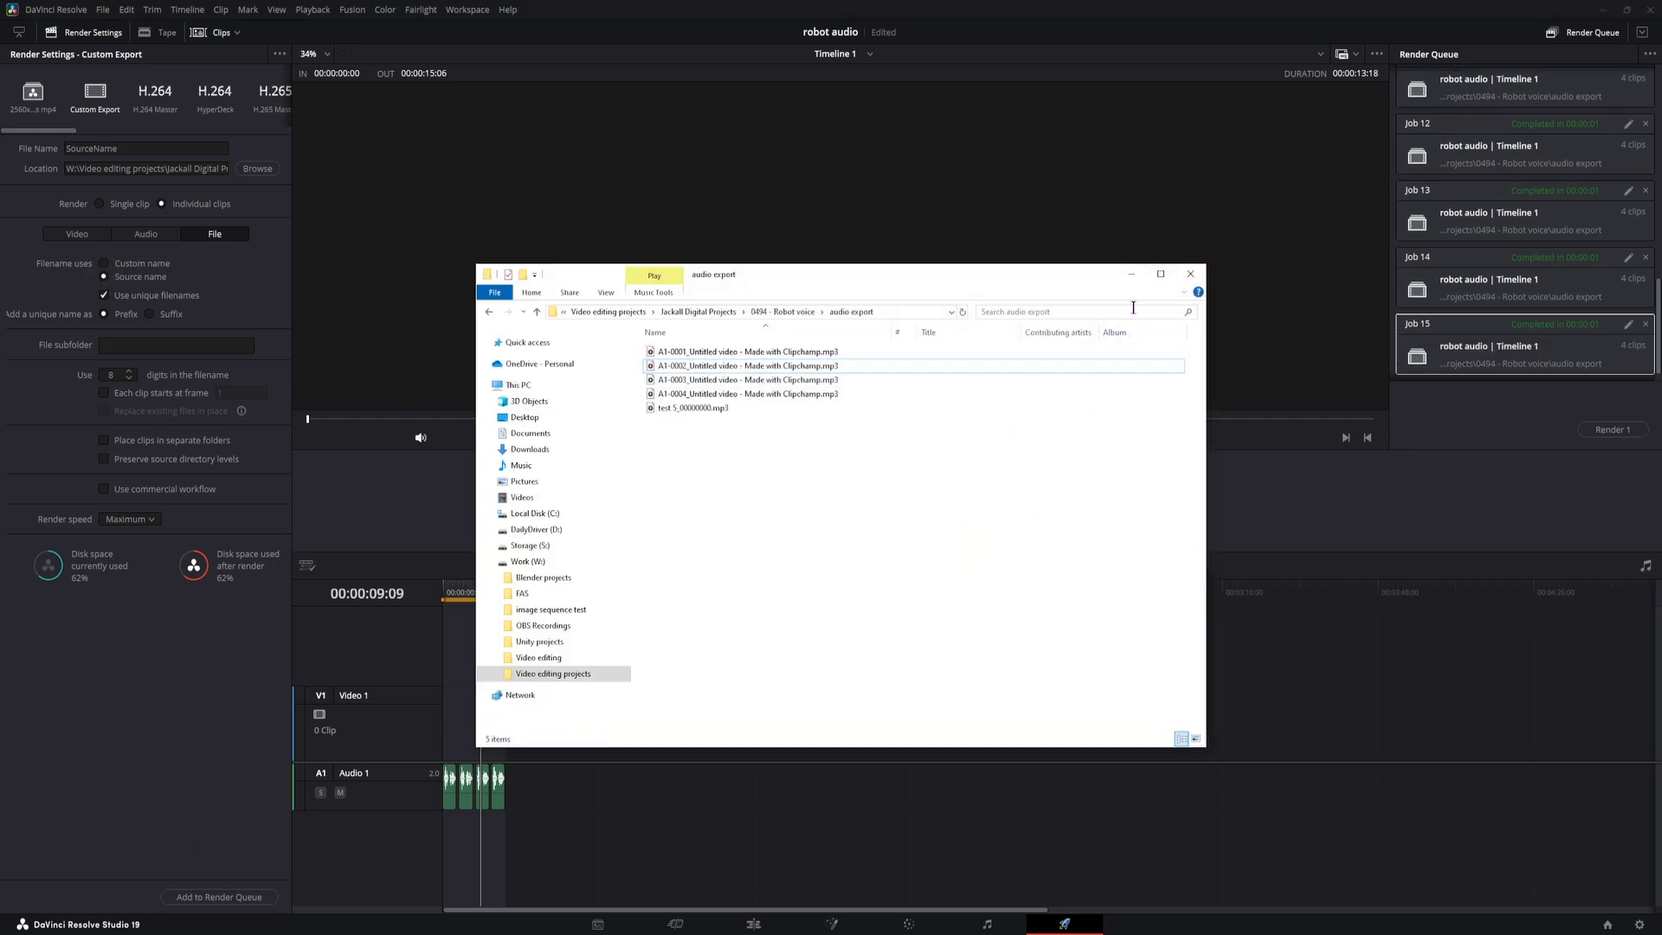
left_click(1131, 273)
On the Edit page, add the four bounced audio clips from the media pool to Audio 1, starting at 00:00:18:13.
left_click(753, 924)
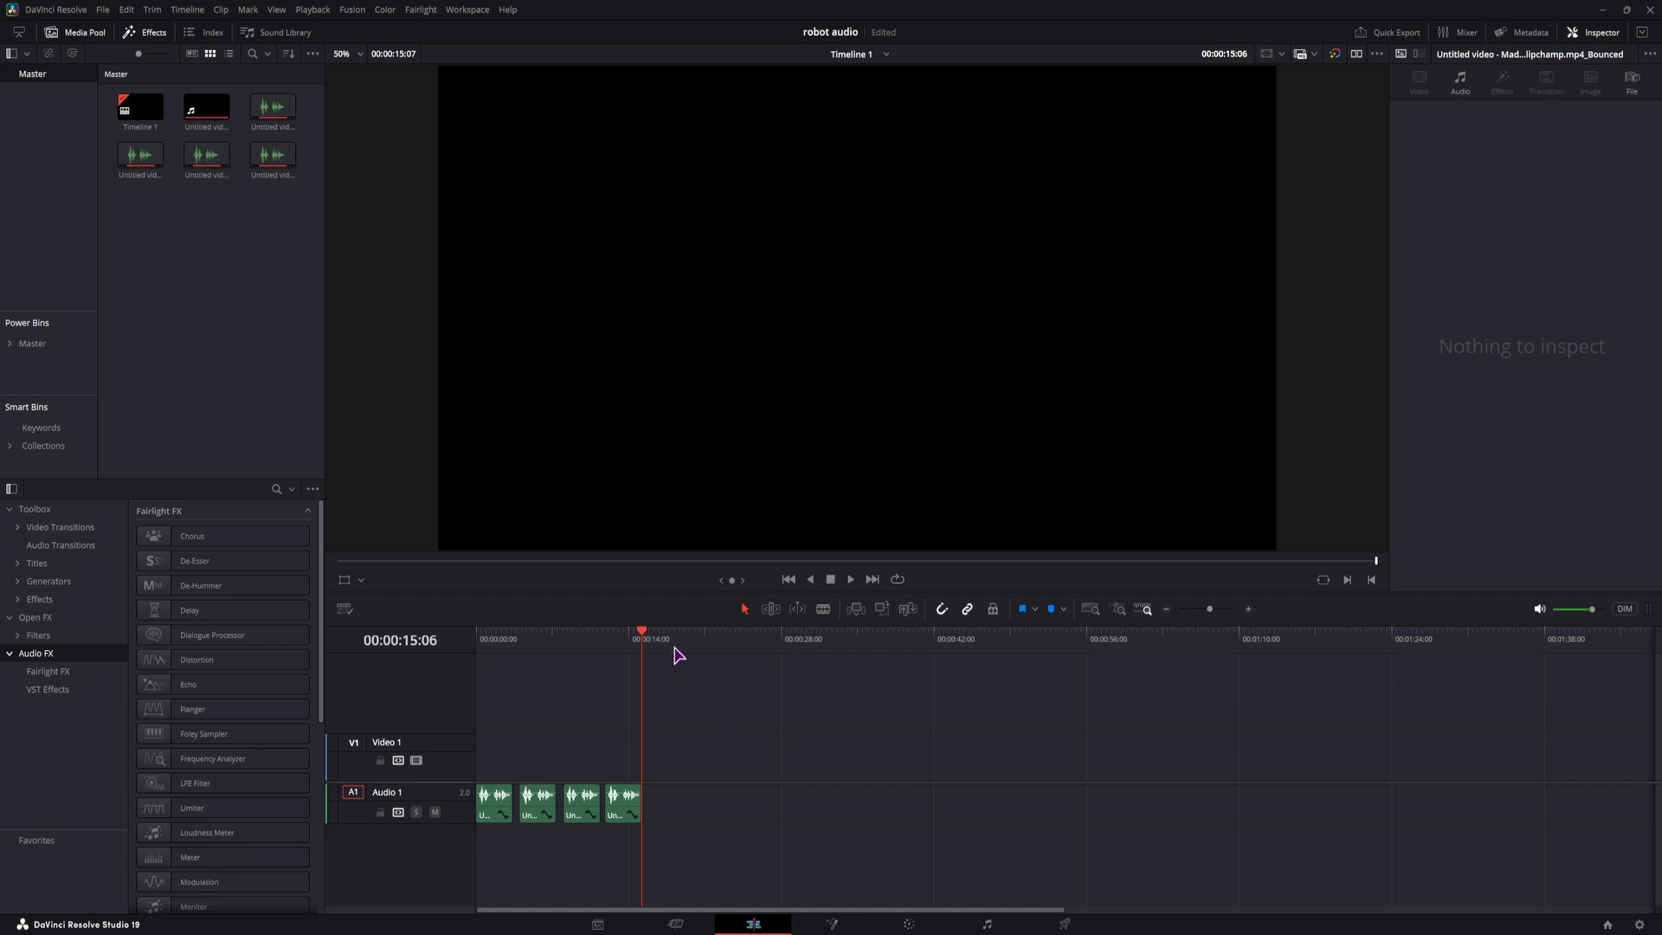
left_click(678, 655)
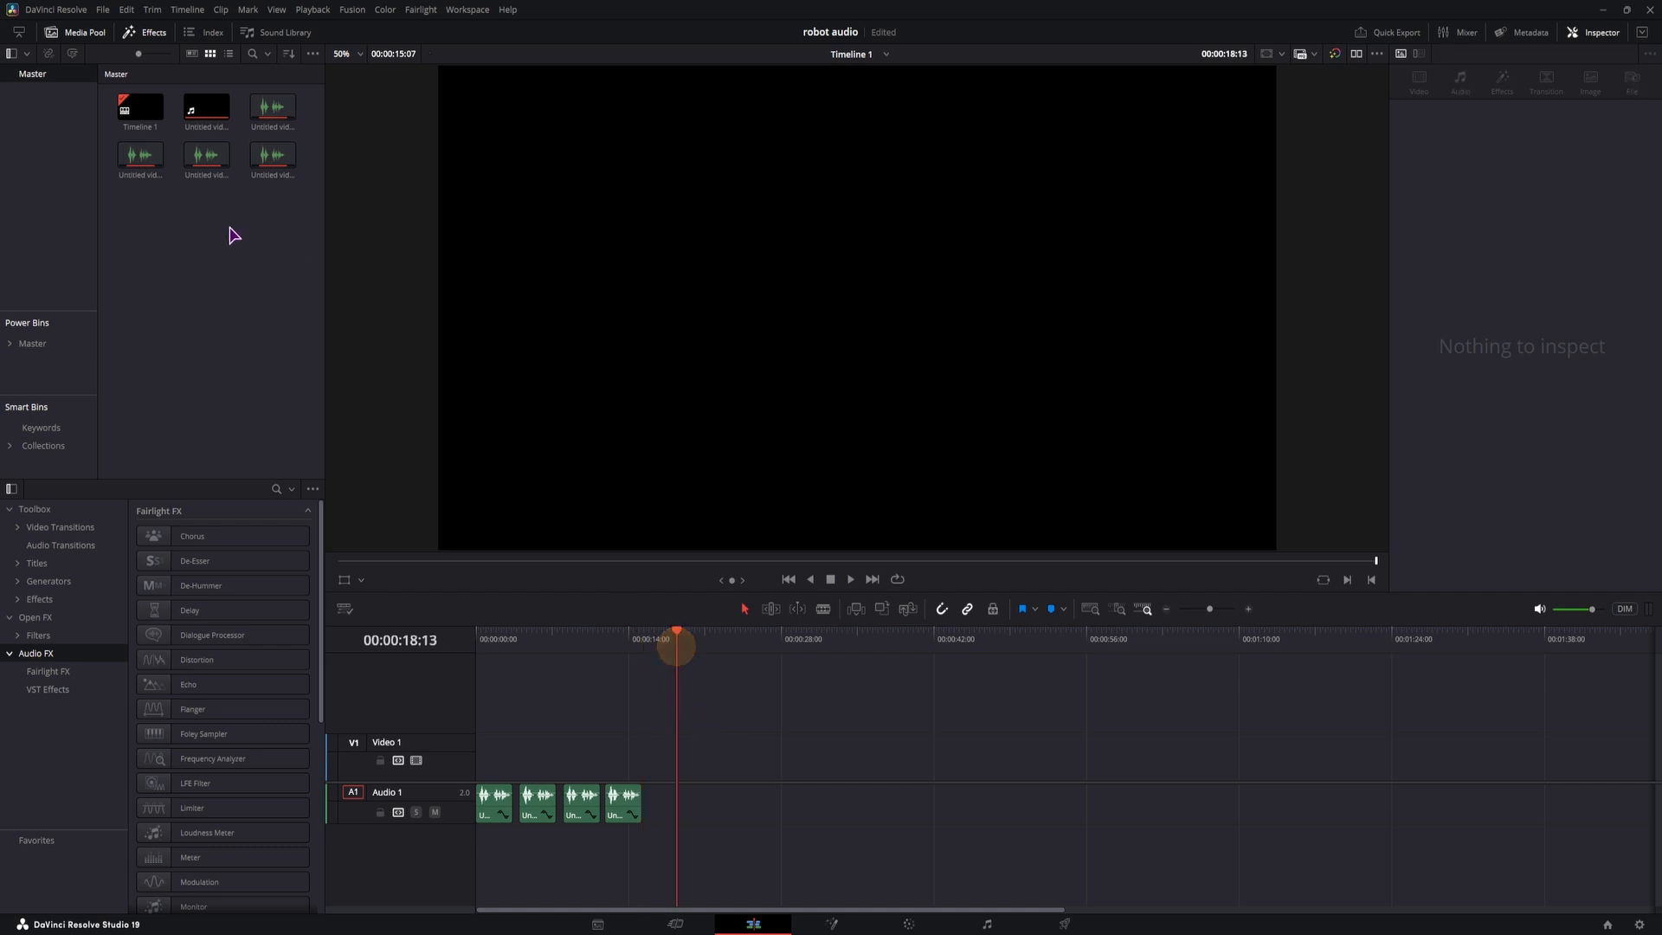
left_click_drag(130, 222, 682, 806)
left_click(285, 115, "ctrl")
left_click(794, 857)
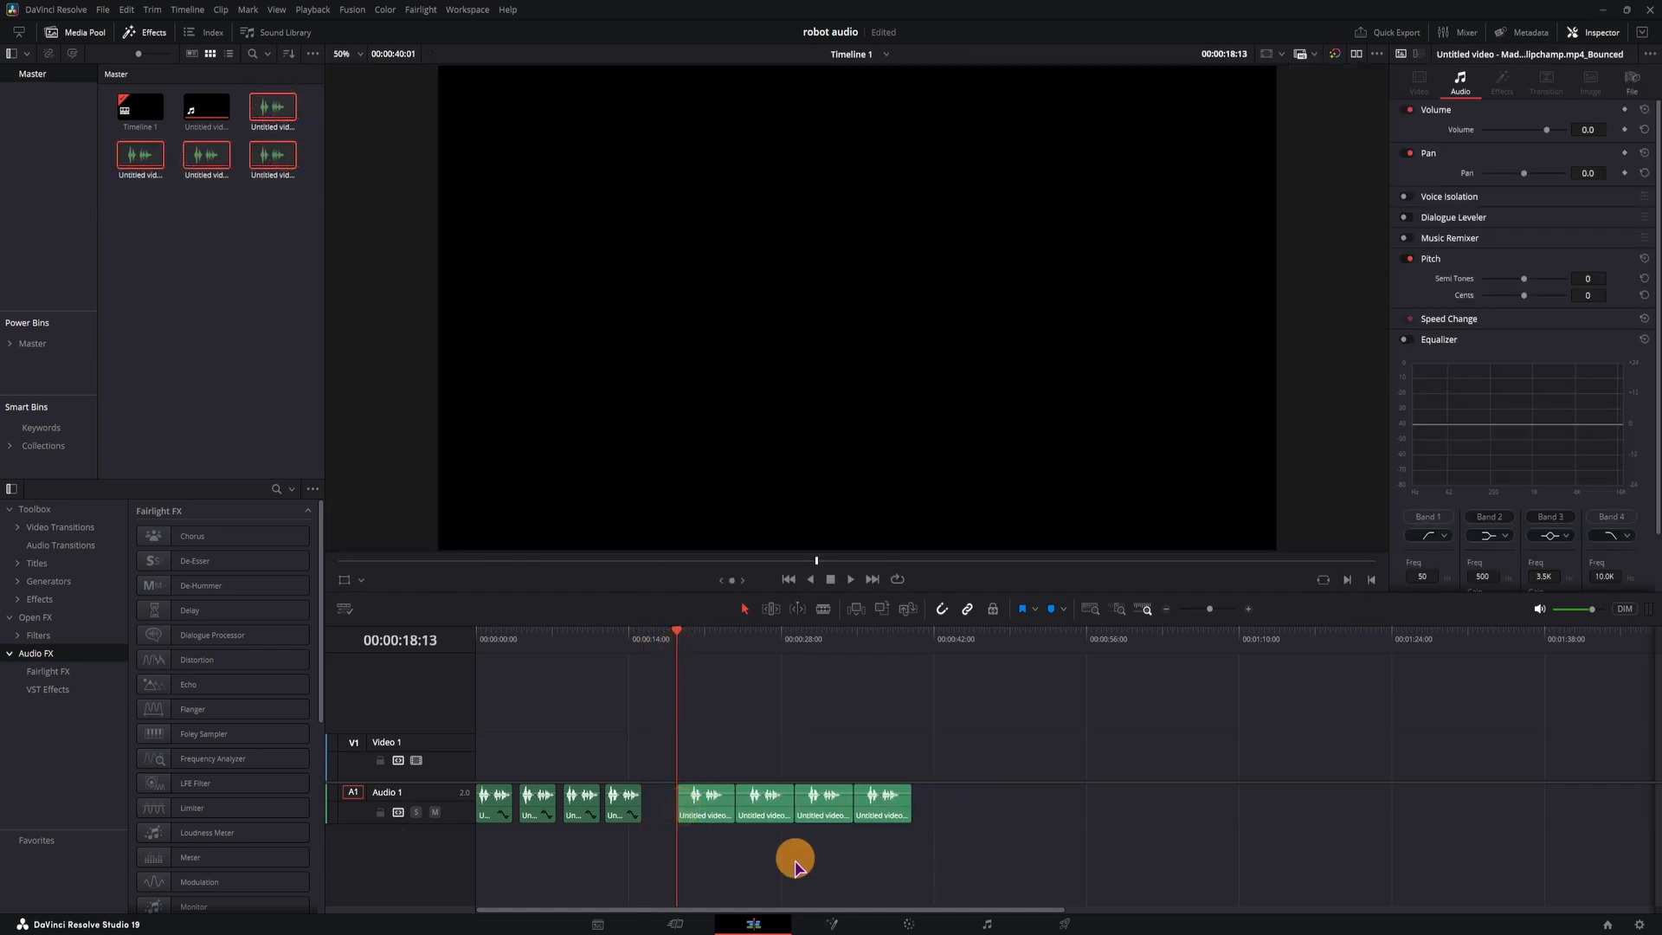
Play the newly added clips from 00:00:18:13 and select the first of them on Audio 1.
key("space")
scroll(792, 875, "up", 4)
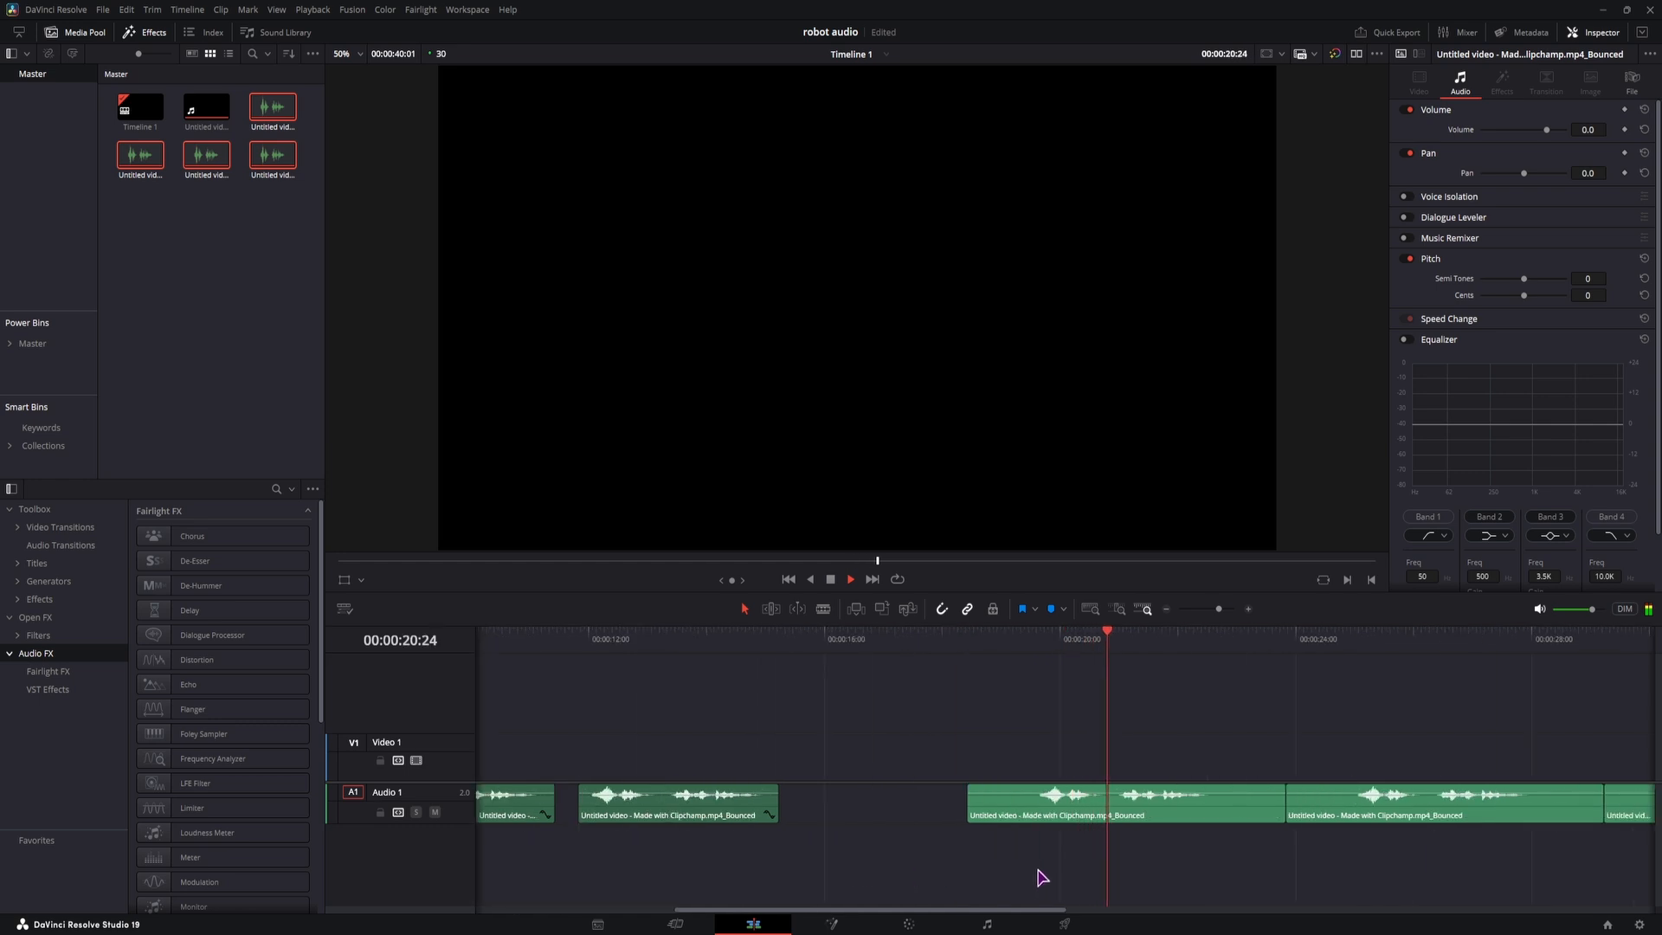
left_click(1016, 805)
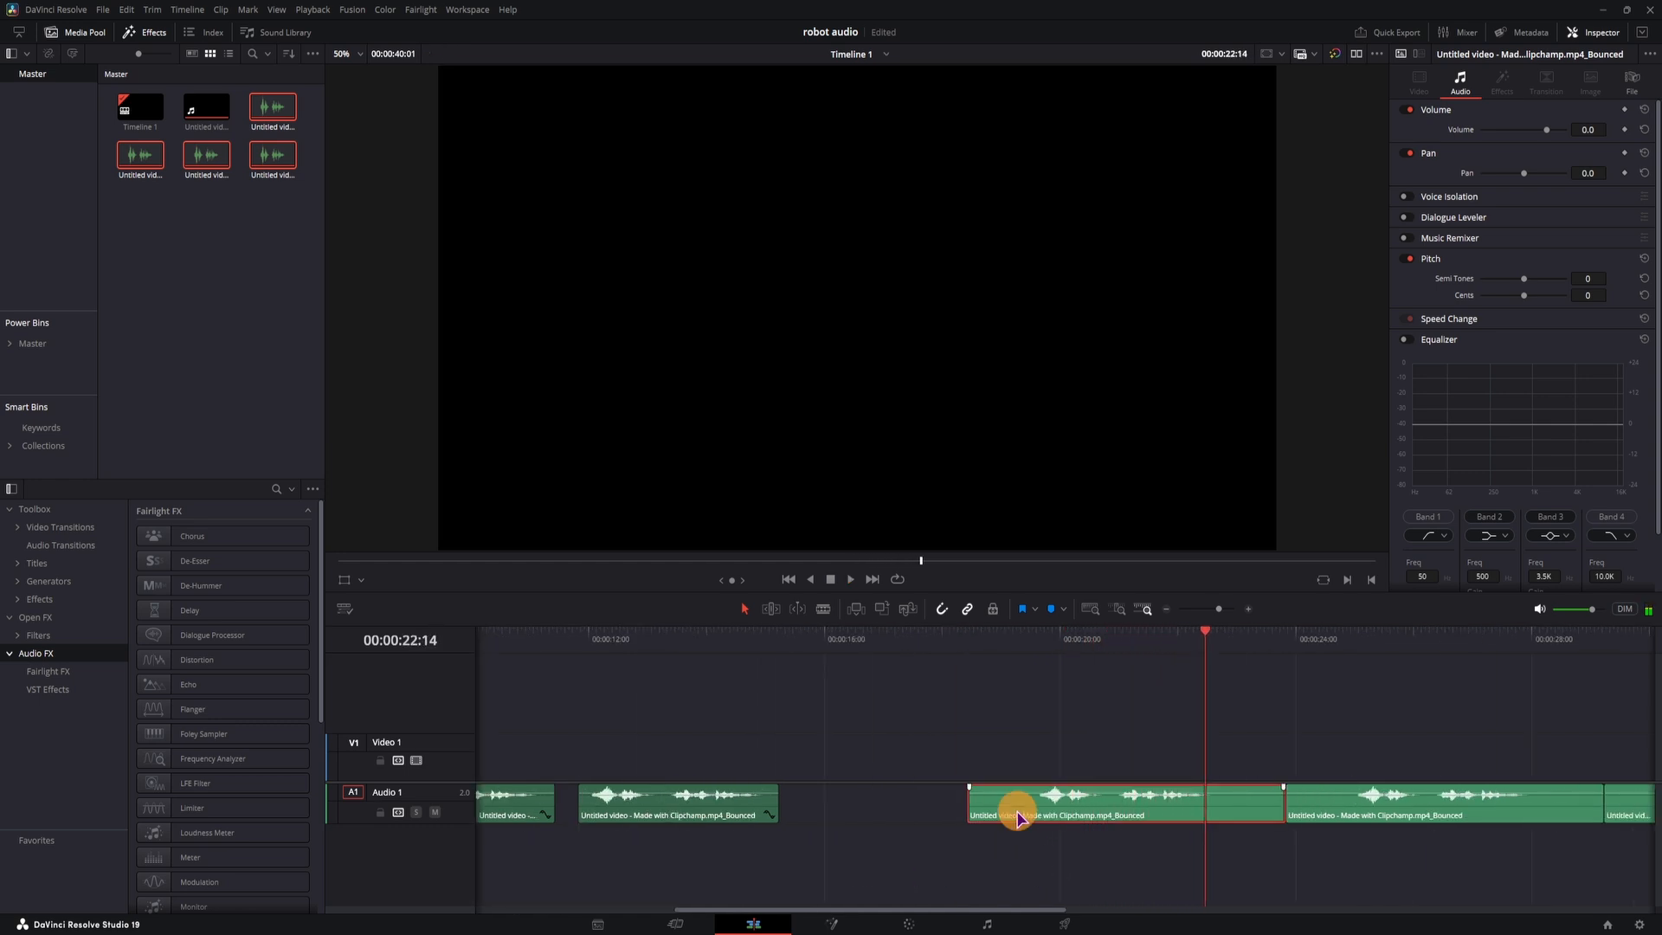
left_click(1016, 631)
scroll(1156, 732, "right", 2)
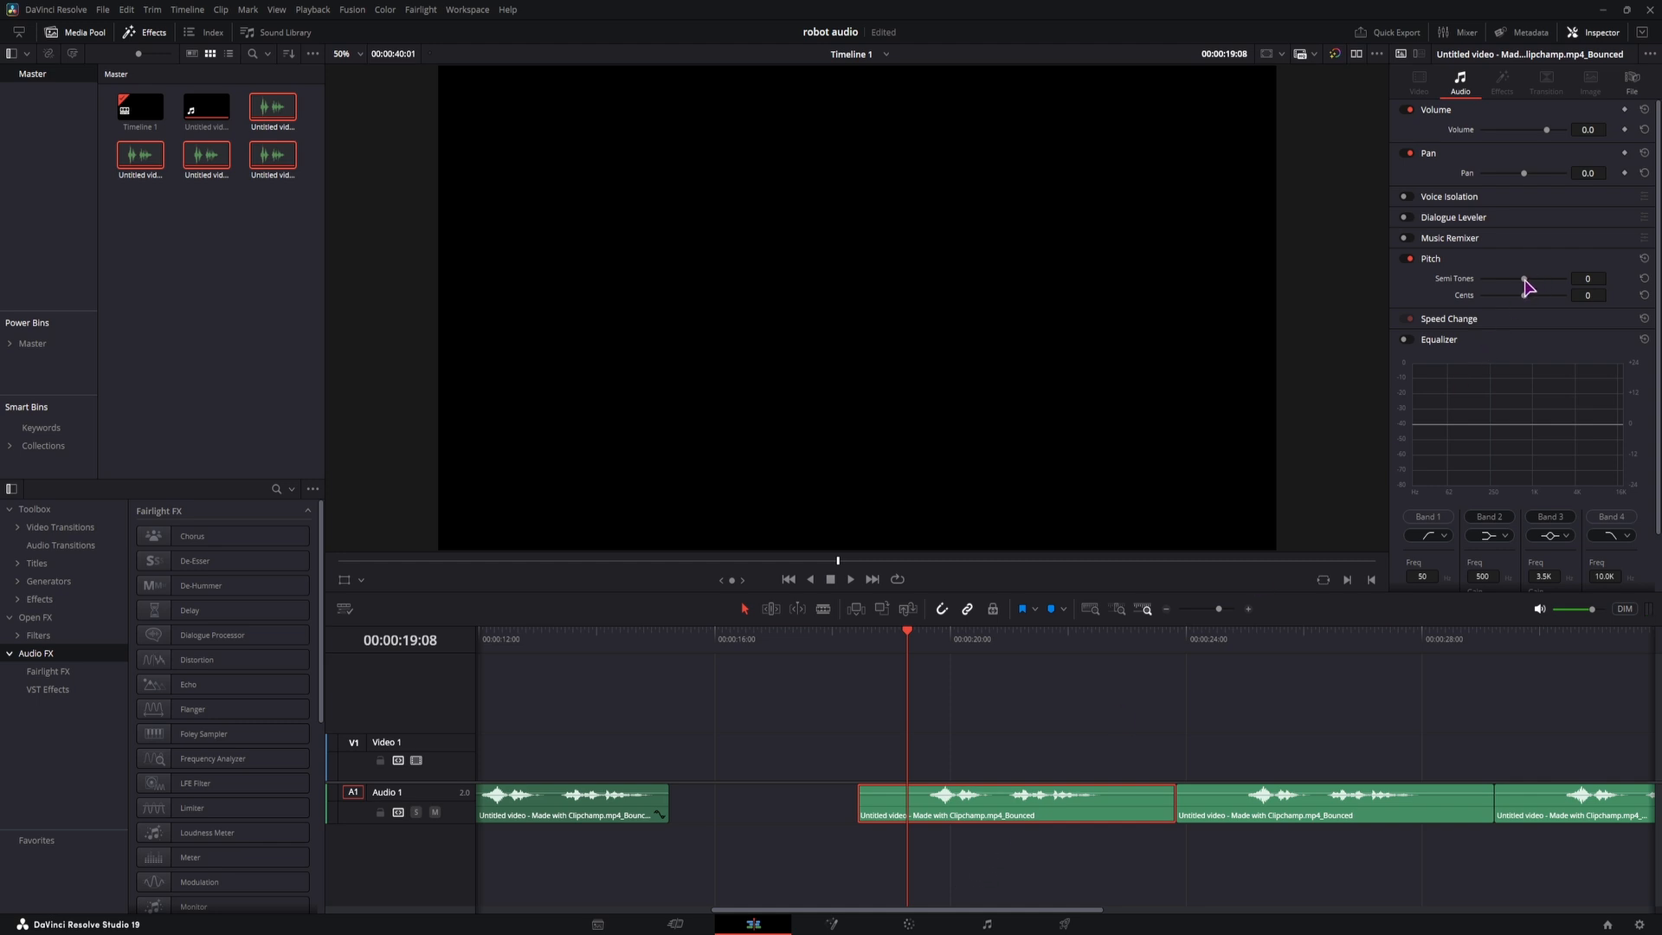
Set the first added clip's pitch to -15 semitones and listen to the fourth original clip for comparison.
left_click_drag(1523, 279, 1496, 278)
left_click(971, 868)
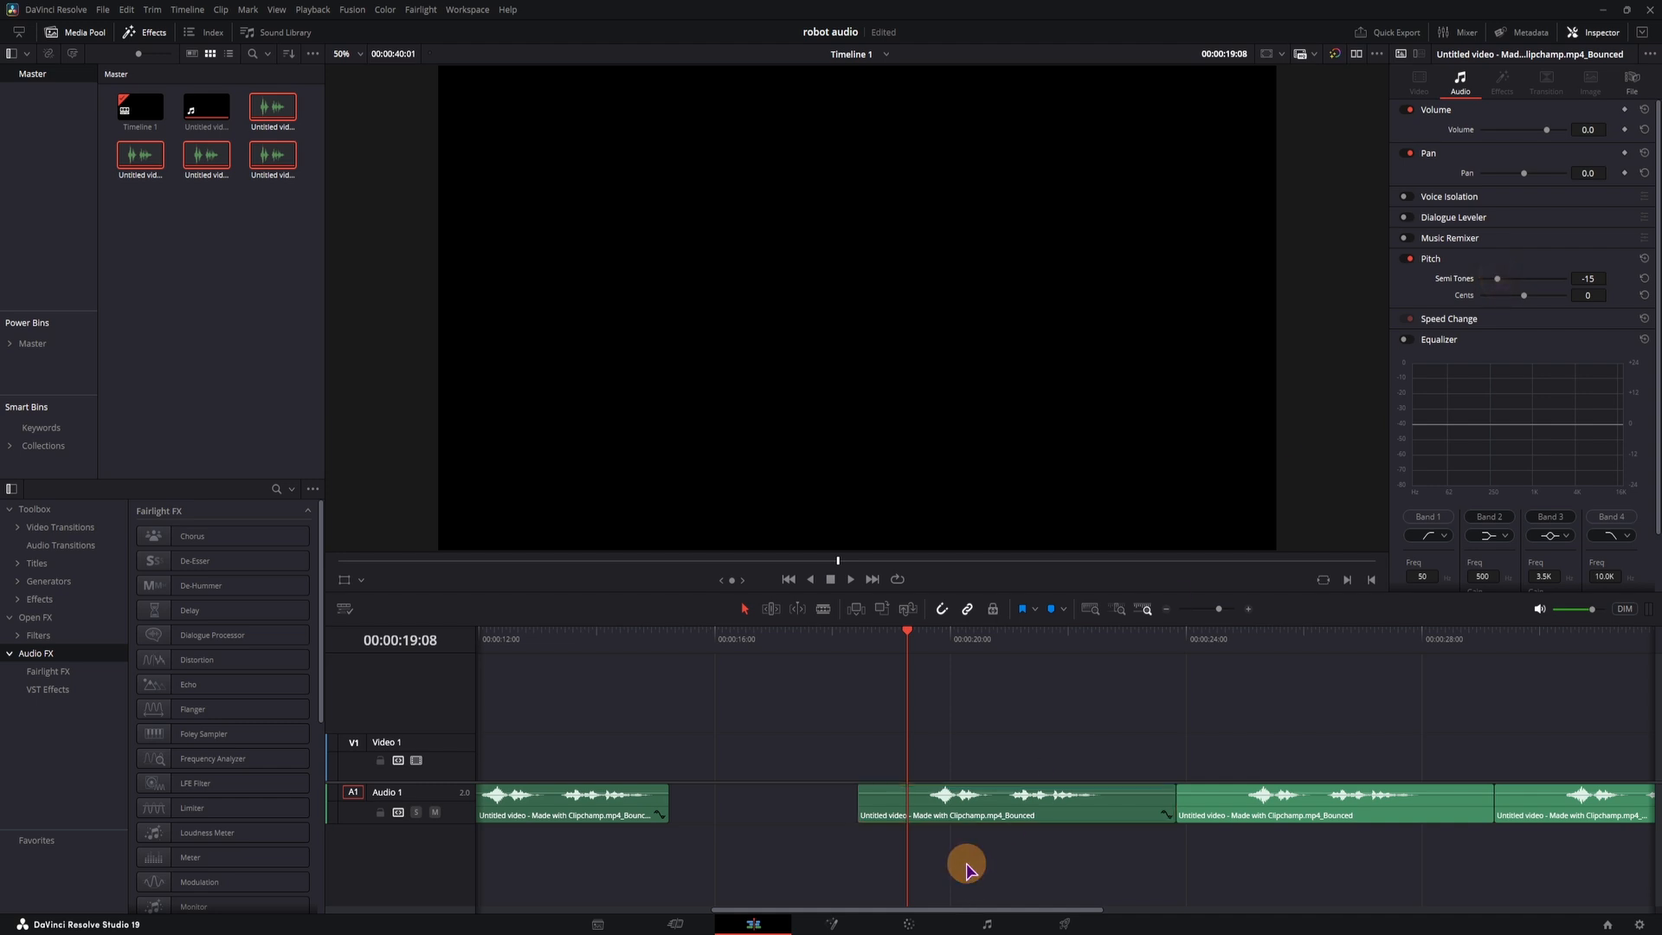
key("space")
left_click(497, 638)
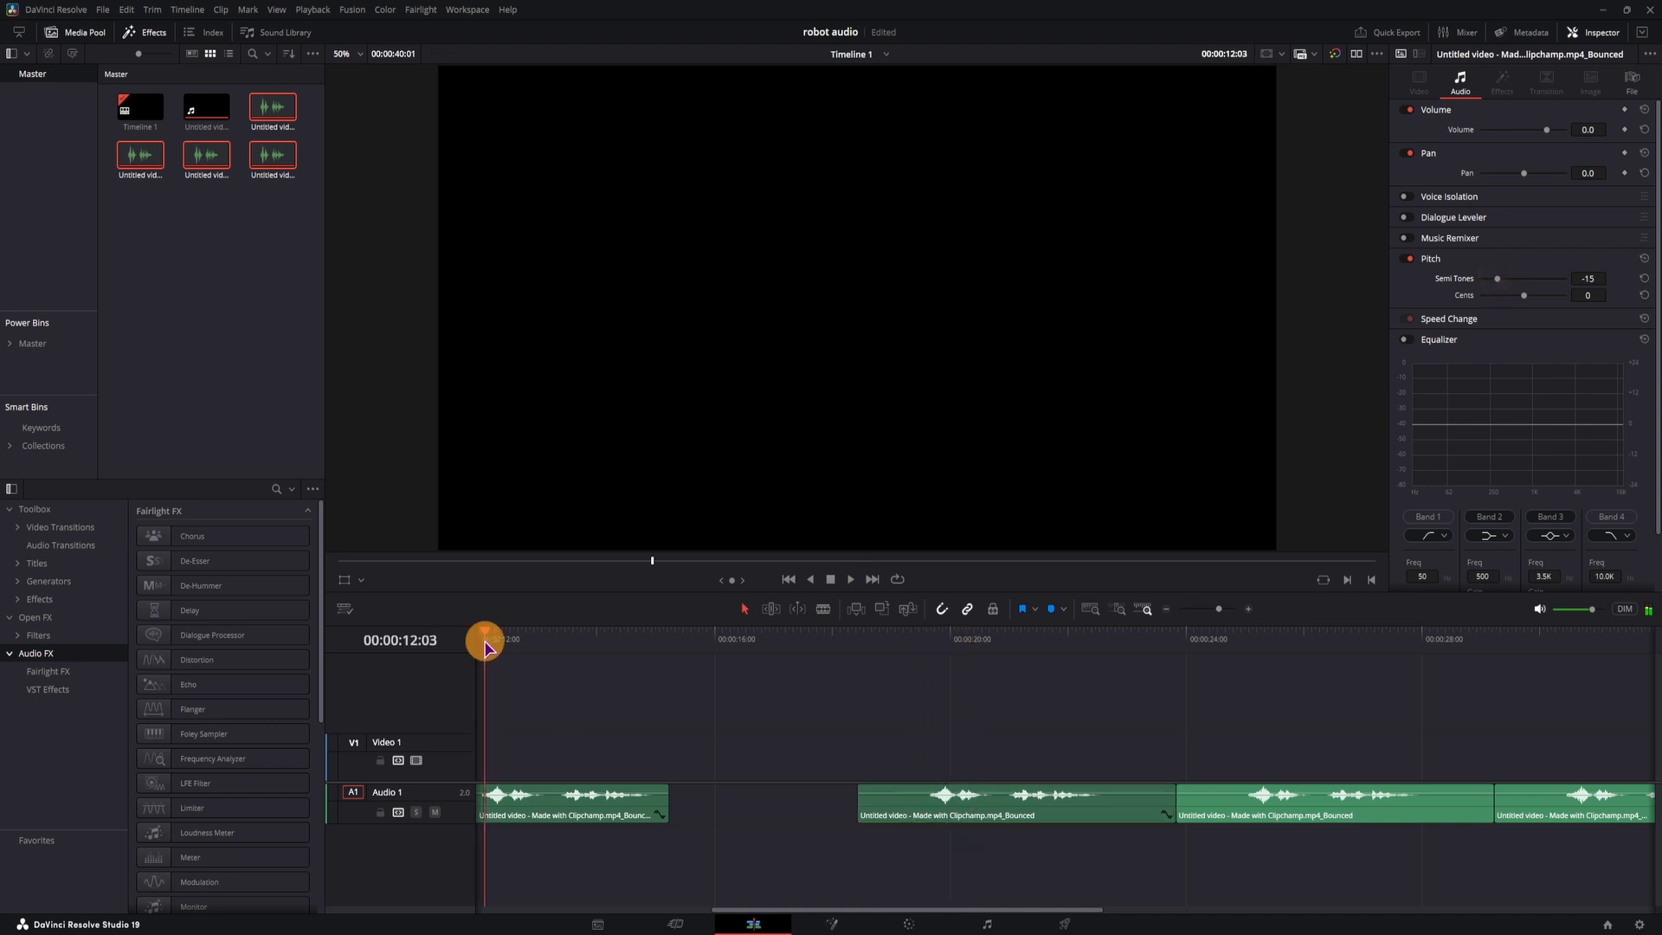
key("space")
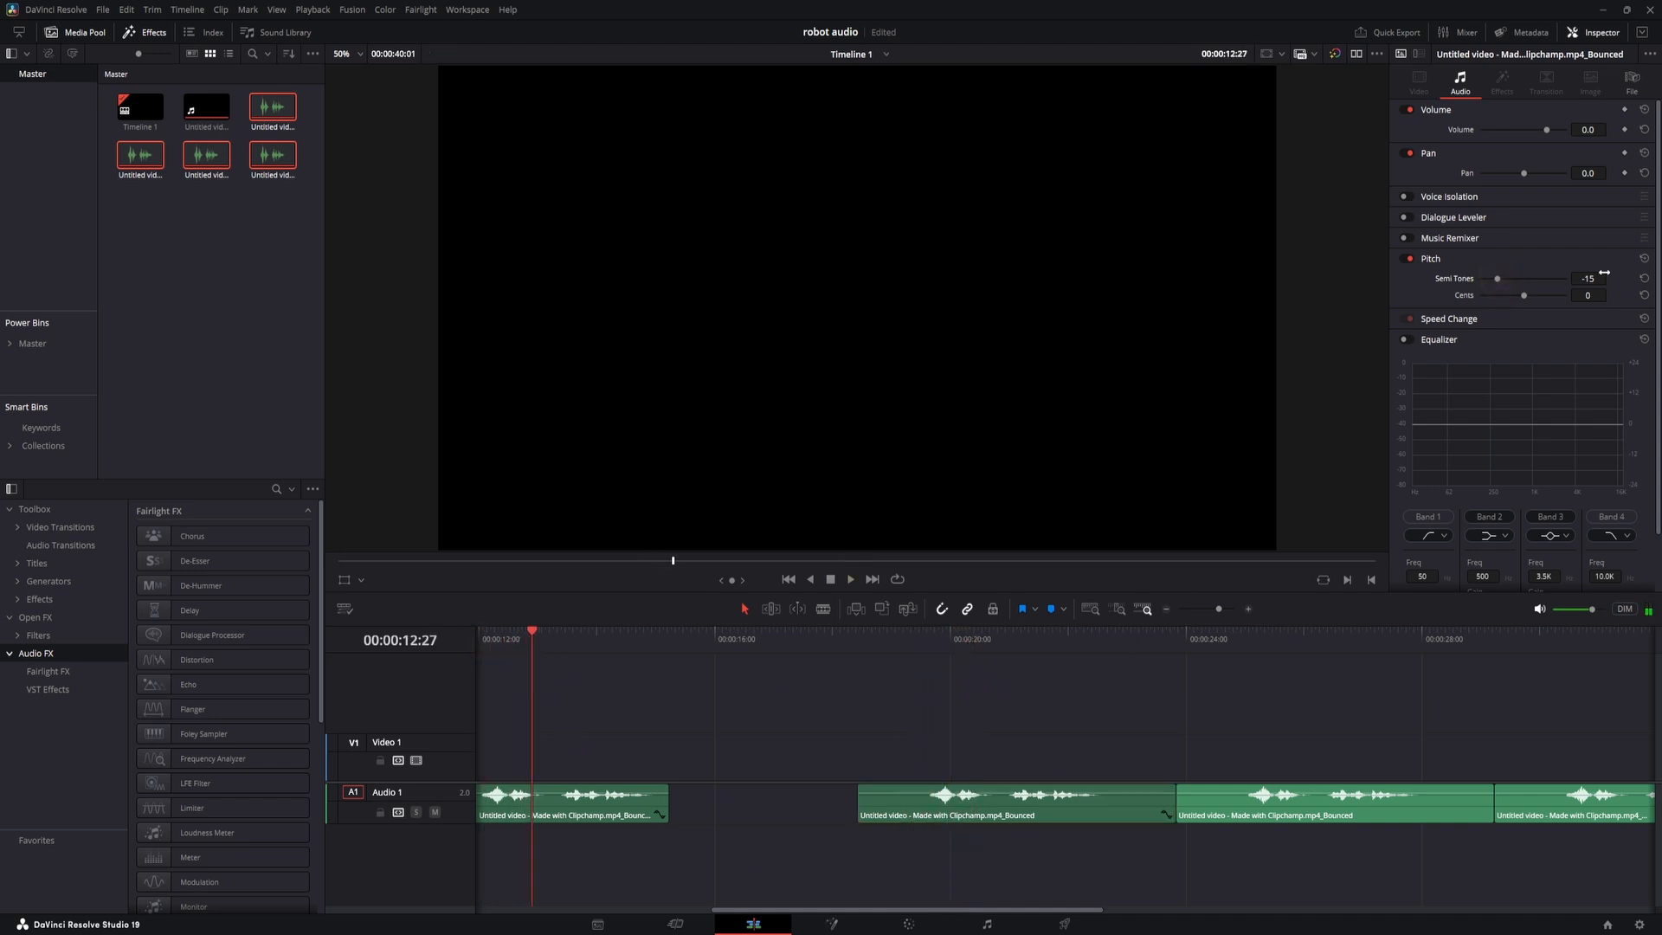
Spread the four added clips apart on Audio 1, leaving a gap between each of them from 00:00:18:13 onward.
left_click(901, 644)
scroll(927, 890, "right", 5)
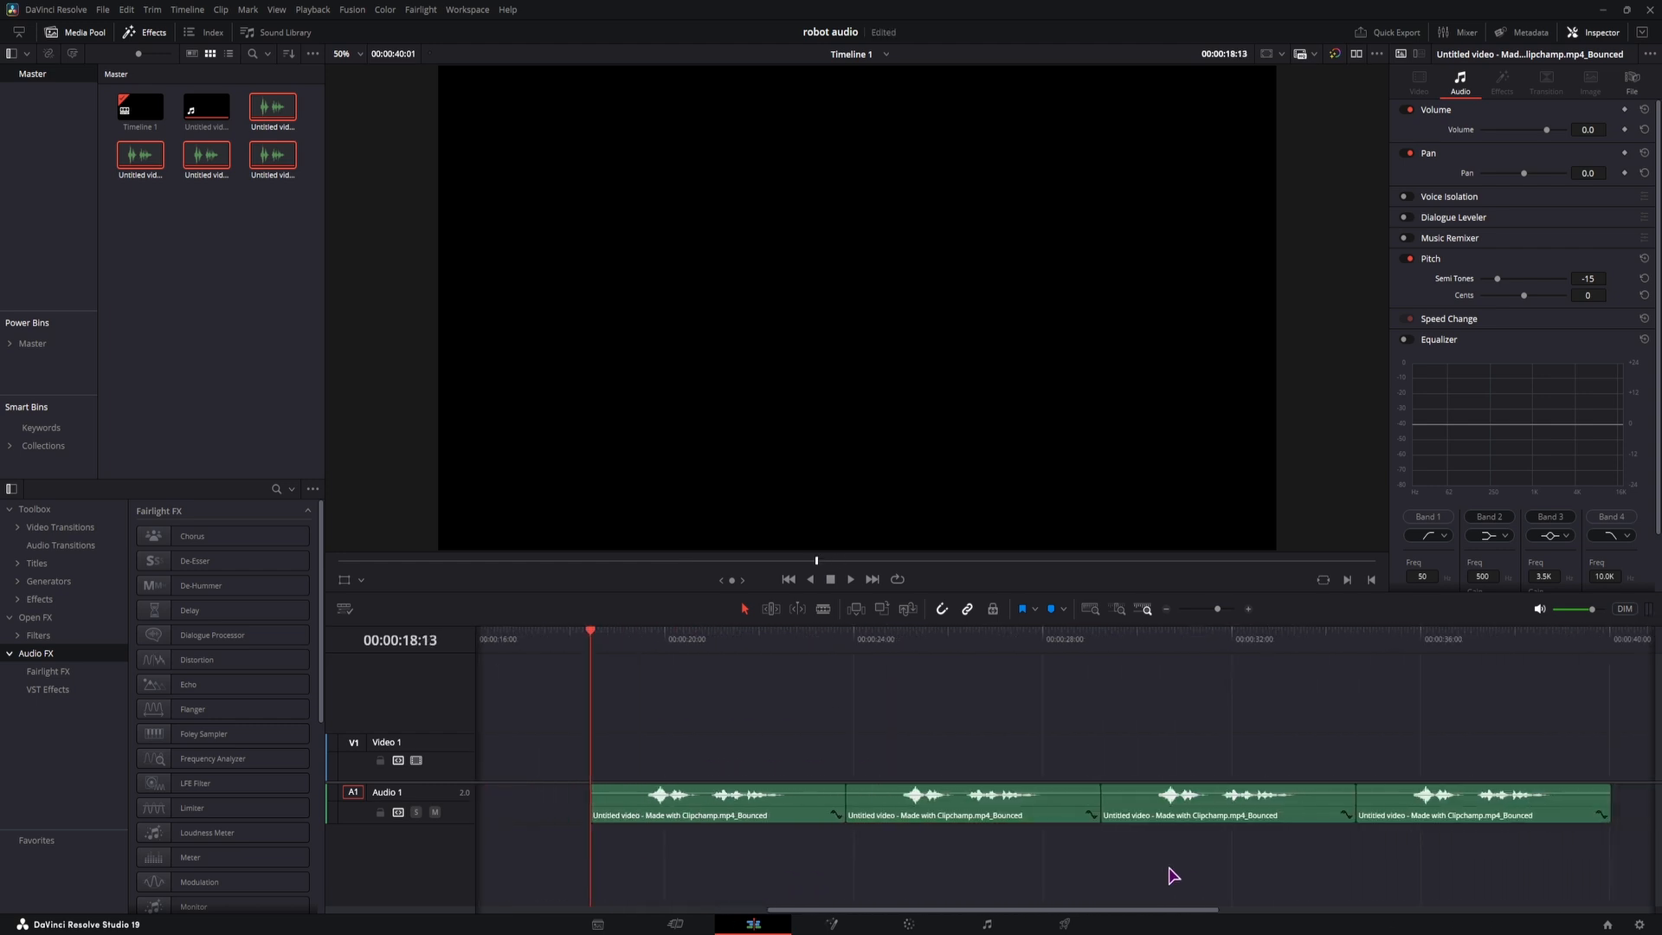
scroll(1172, 875, "right", 1)
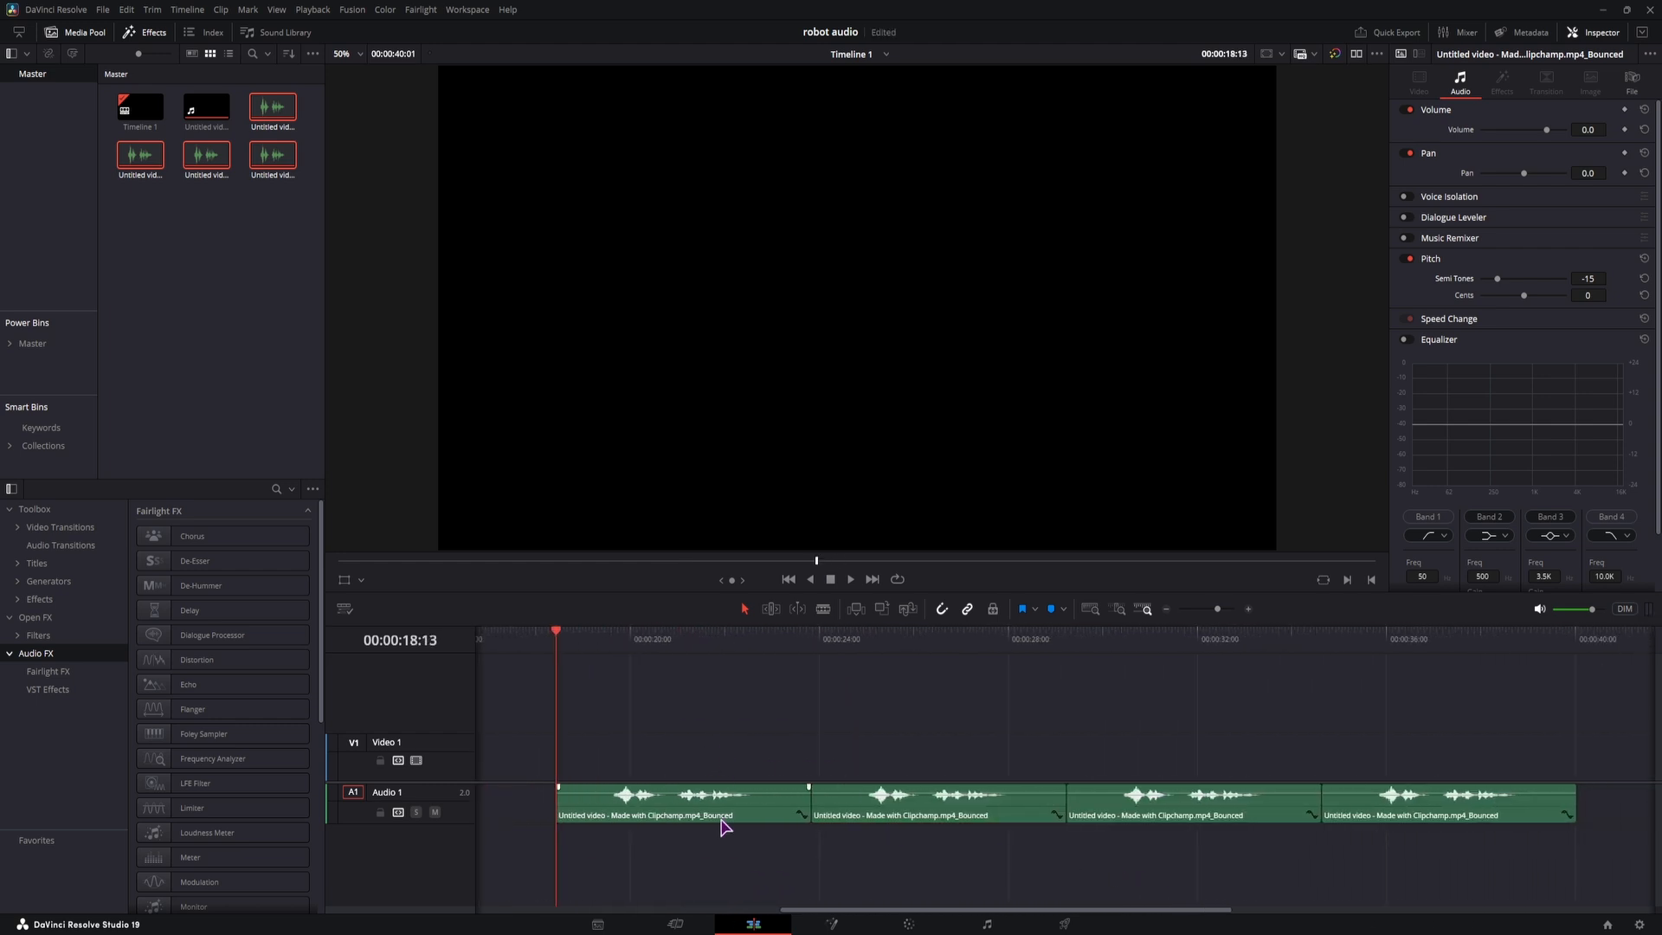
left_click_drag(1410, 877, 1031, 813)
left_click_drag(1459, 861, 1320, 788)
left_click_drag(1311, 809, 1364, 812)
left_click_drag(1511, 866, 1535, 807)
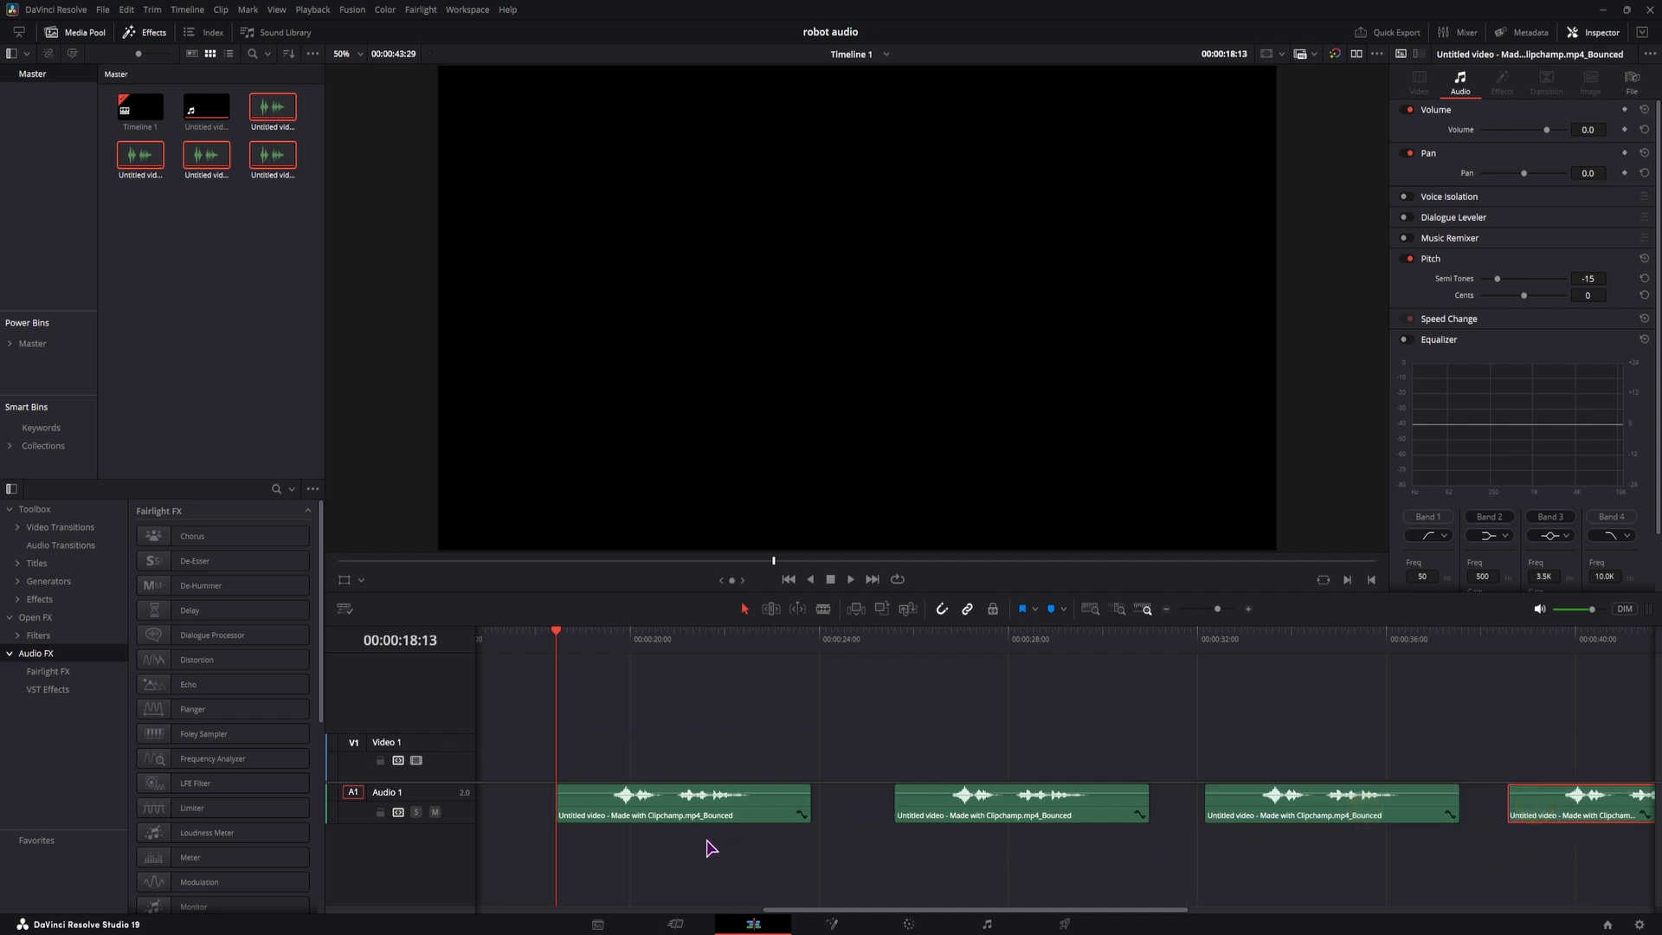
scroll(727, 853, "right", 2)
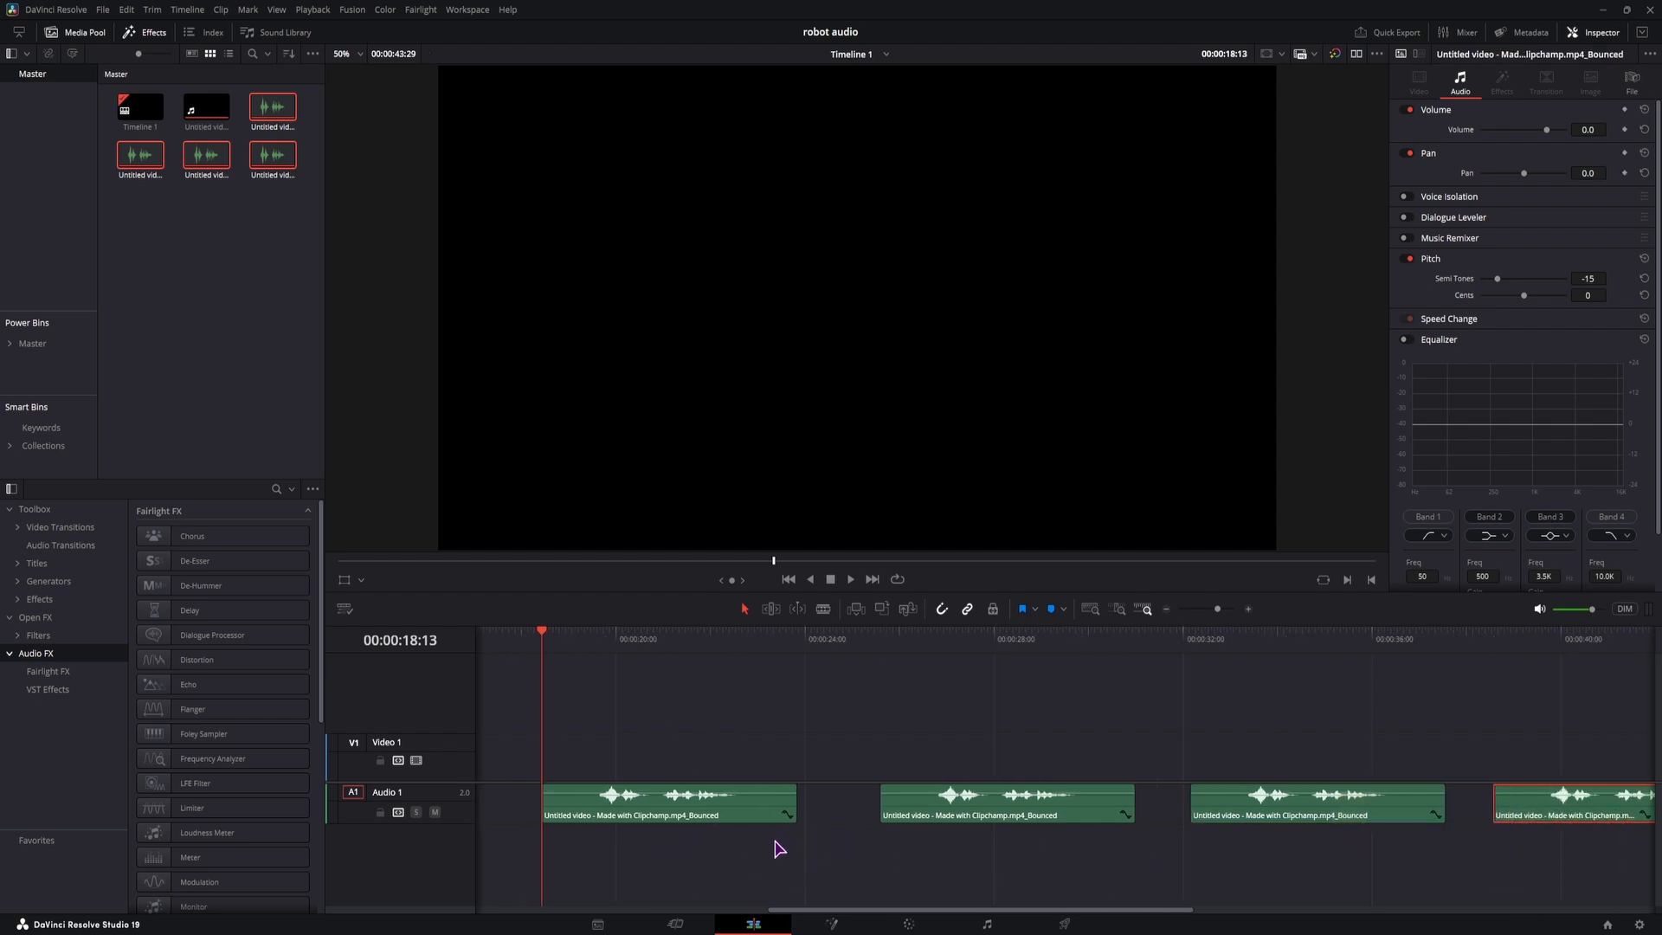
On the Deliver page, set the render range around the four added clips, from 00:00:18:13 to 00:00:43:29.
left_click(1064, 923)
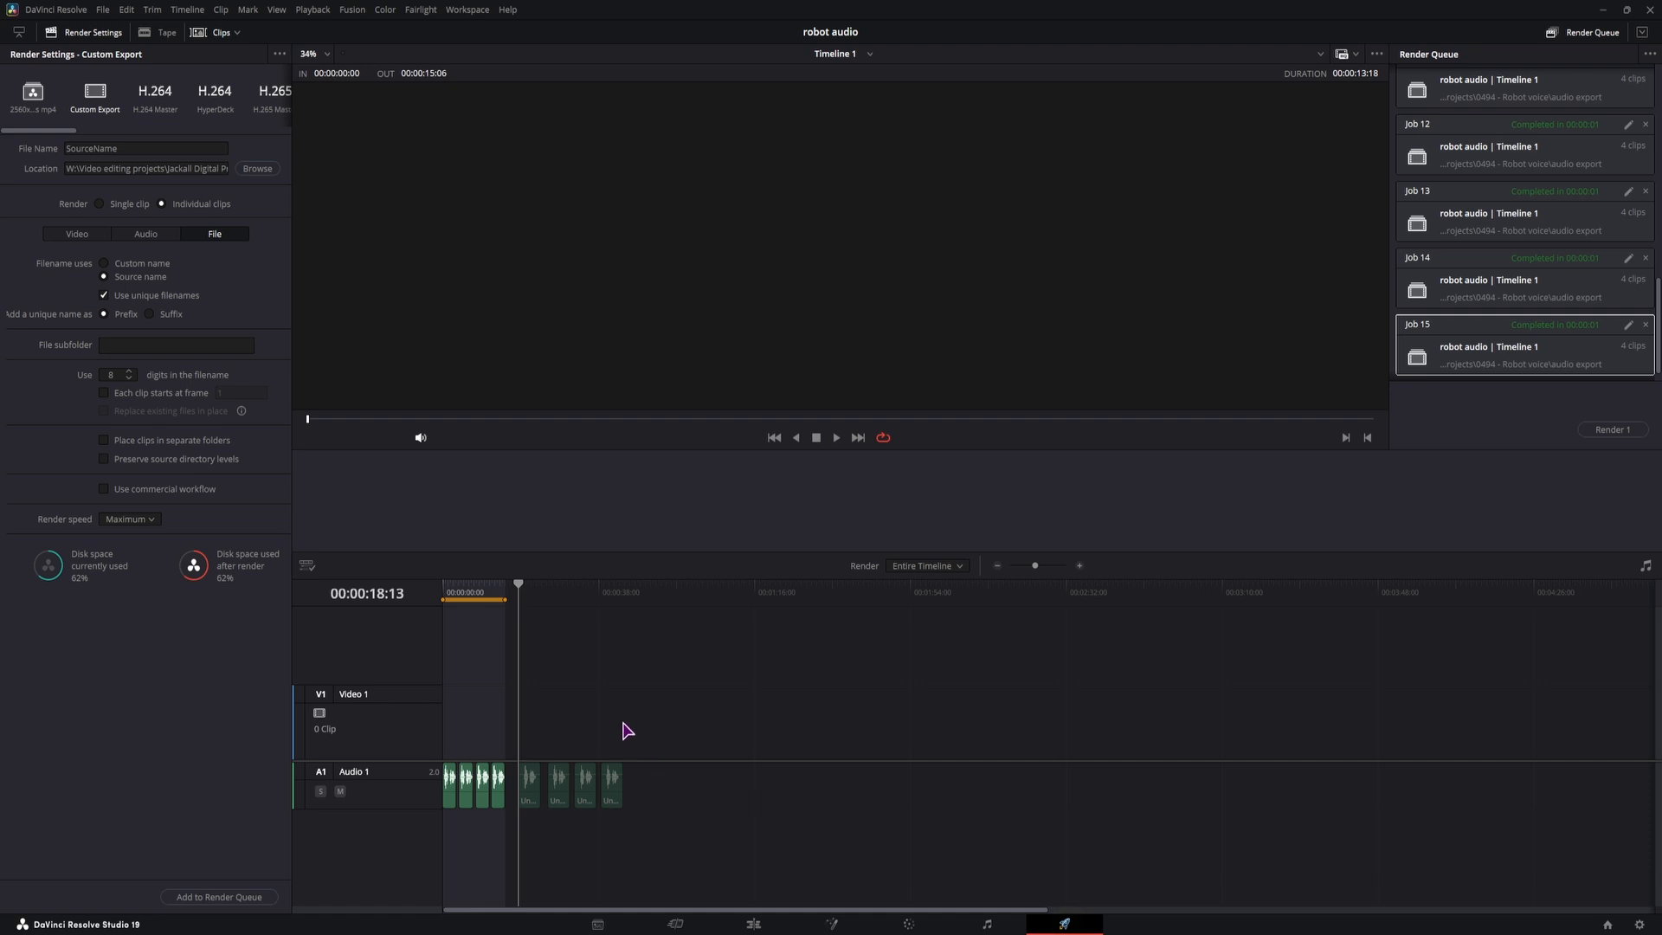
key("x")
left_click(620, 597)
key("o")
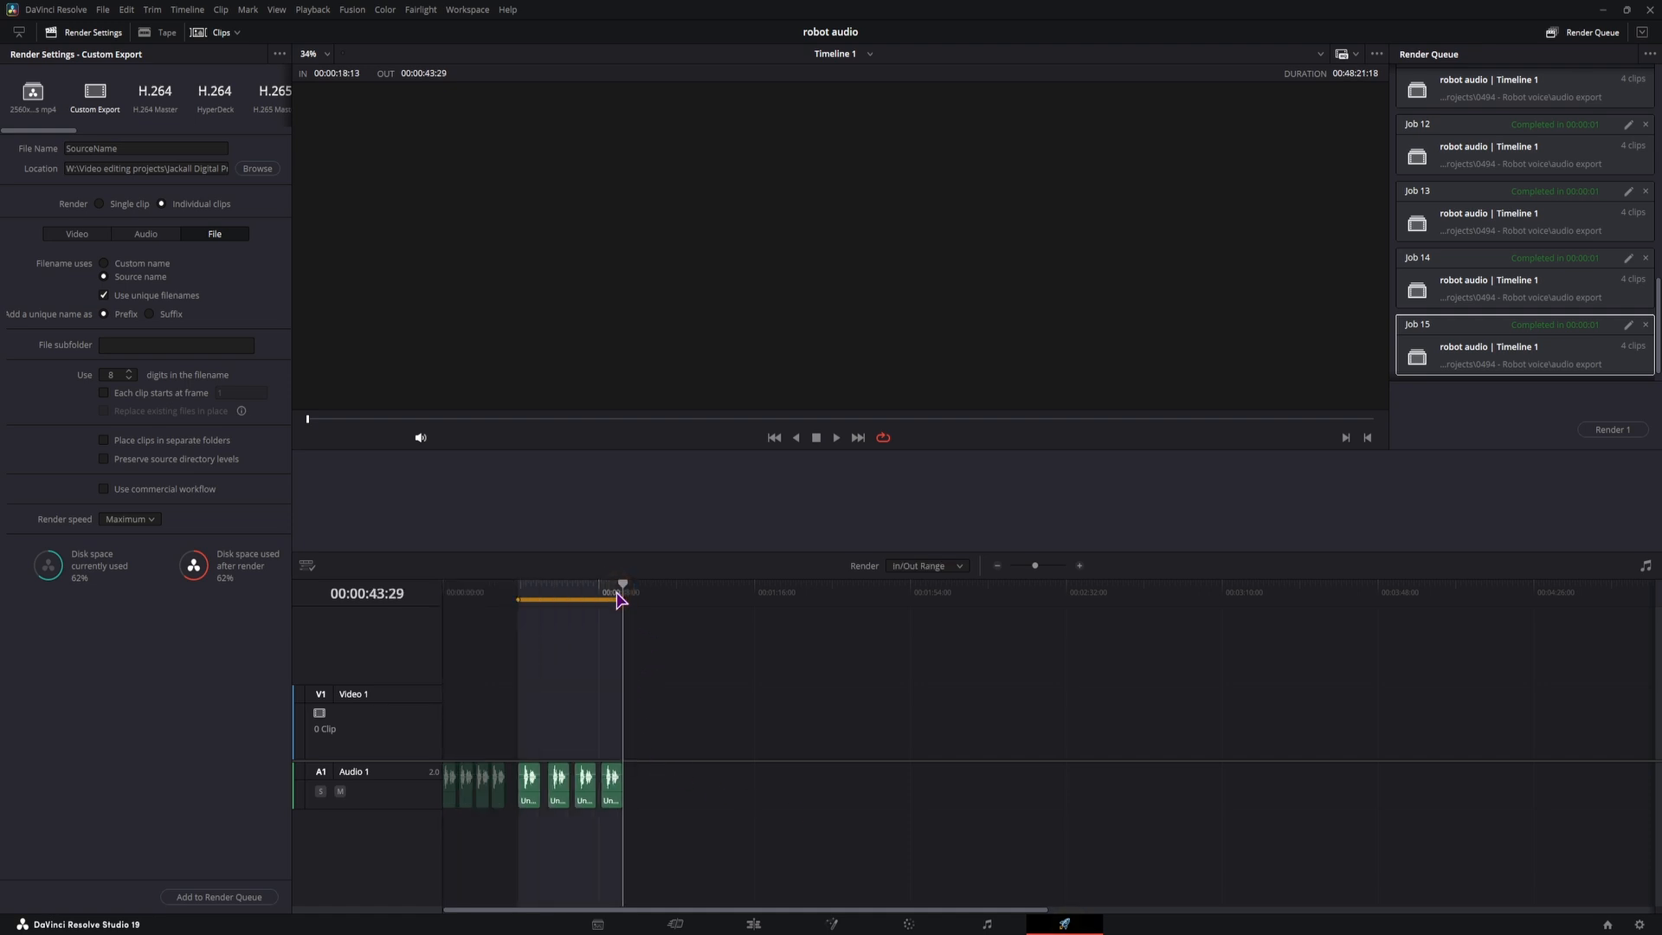
Set the render range's in point to 00:00:04:00, near the start of the second original clip.
left_click_drag(474, 594, 462, 597)
key("i")
left_click(572, 594)
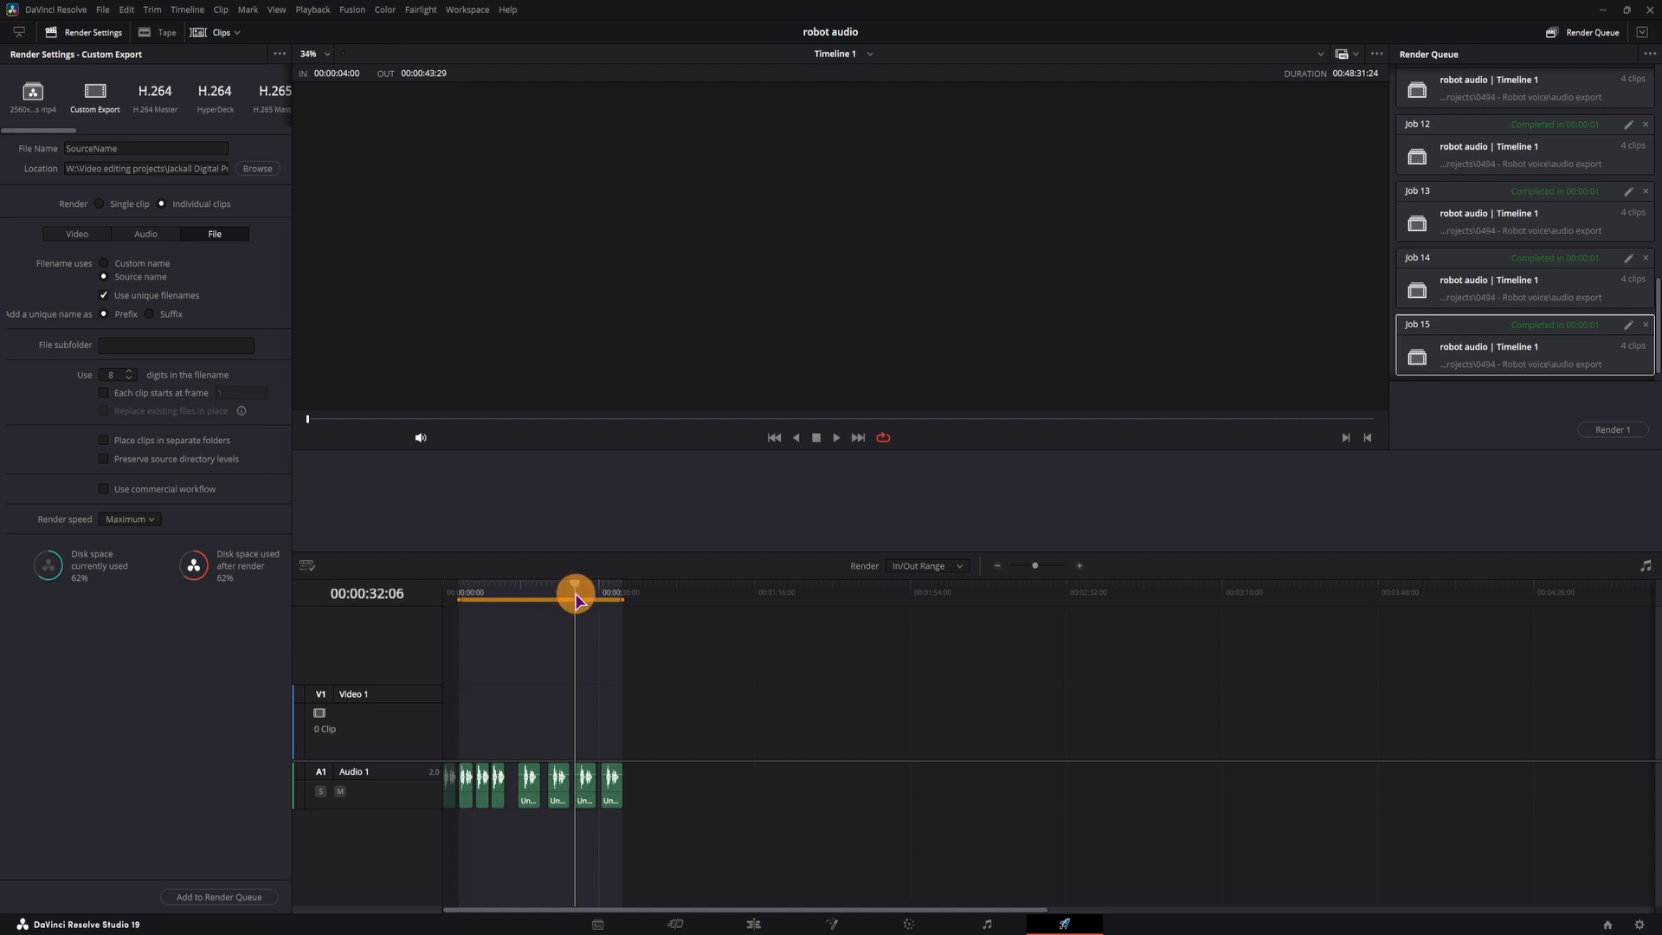
left_click(569, 594)
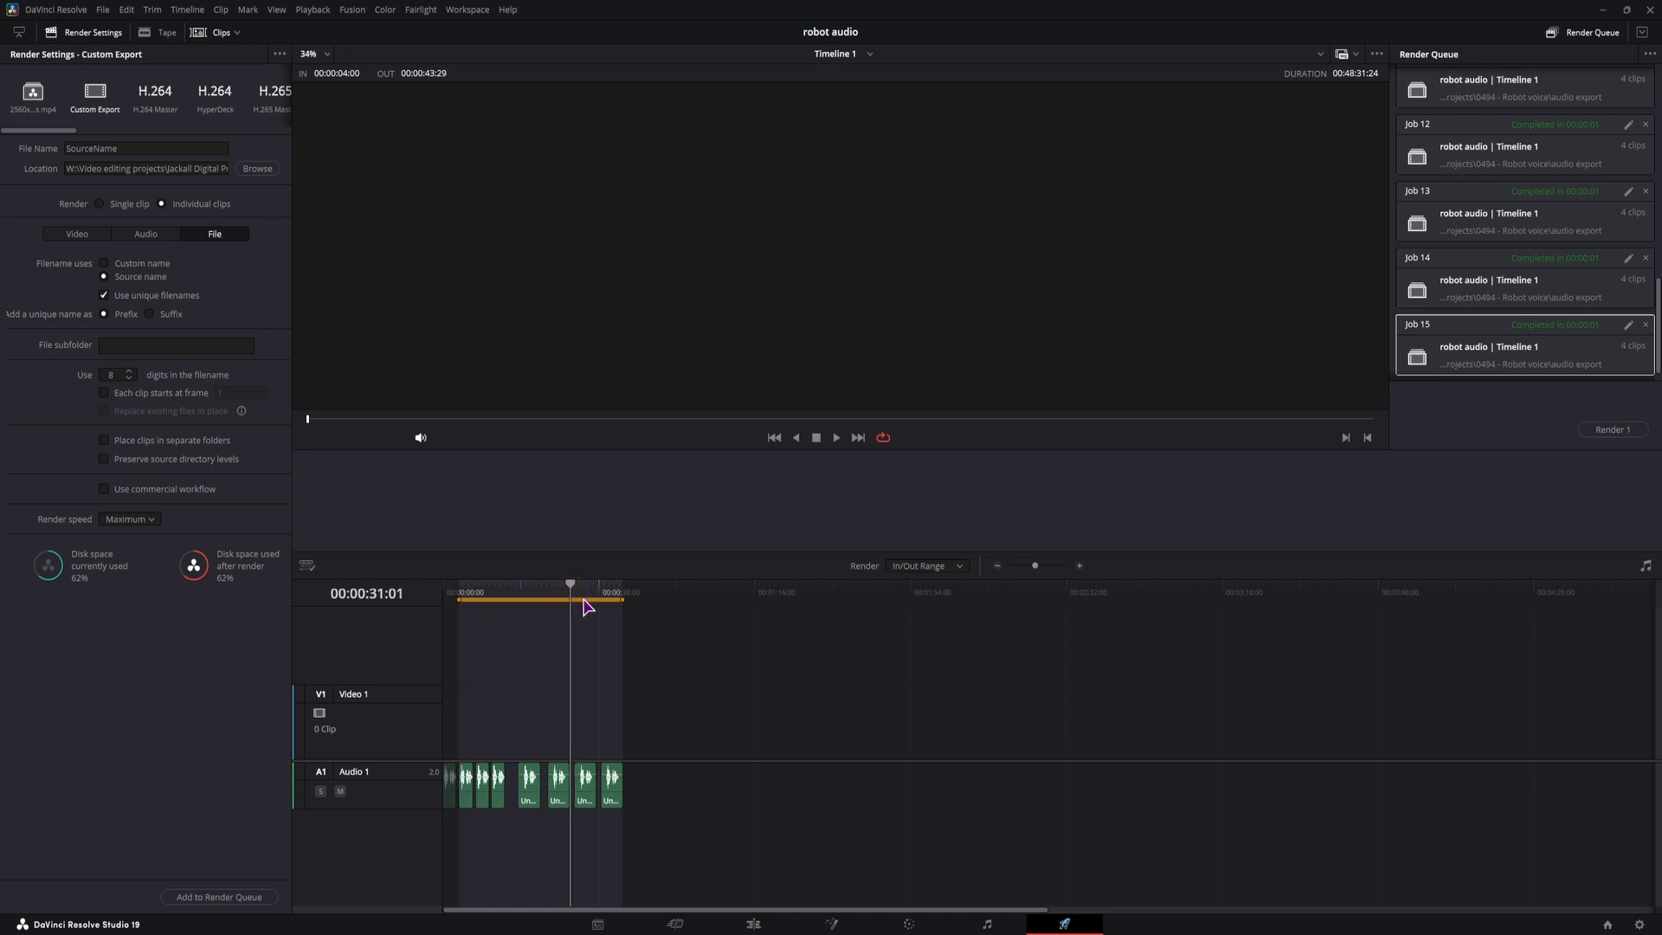
Try moving the render range's out point earlier on the timeline, and undo the changes.
mouse_move(623, 599)
left_mouse_down()
mouse_move(684, 614)
mouse_move(472, 607)
mouse_move(597, 603)
left_mouse_up()
key("ctrl+z")
left_click(548, 598)
left_click(569, 596)
key("o")
key("ctrl+z")
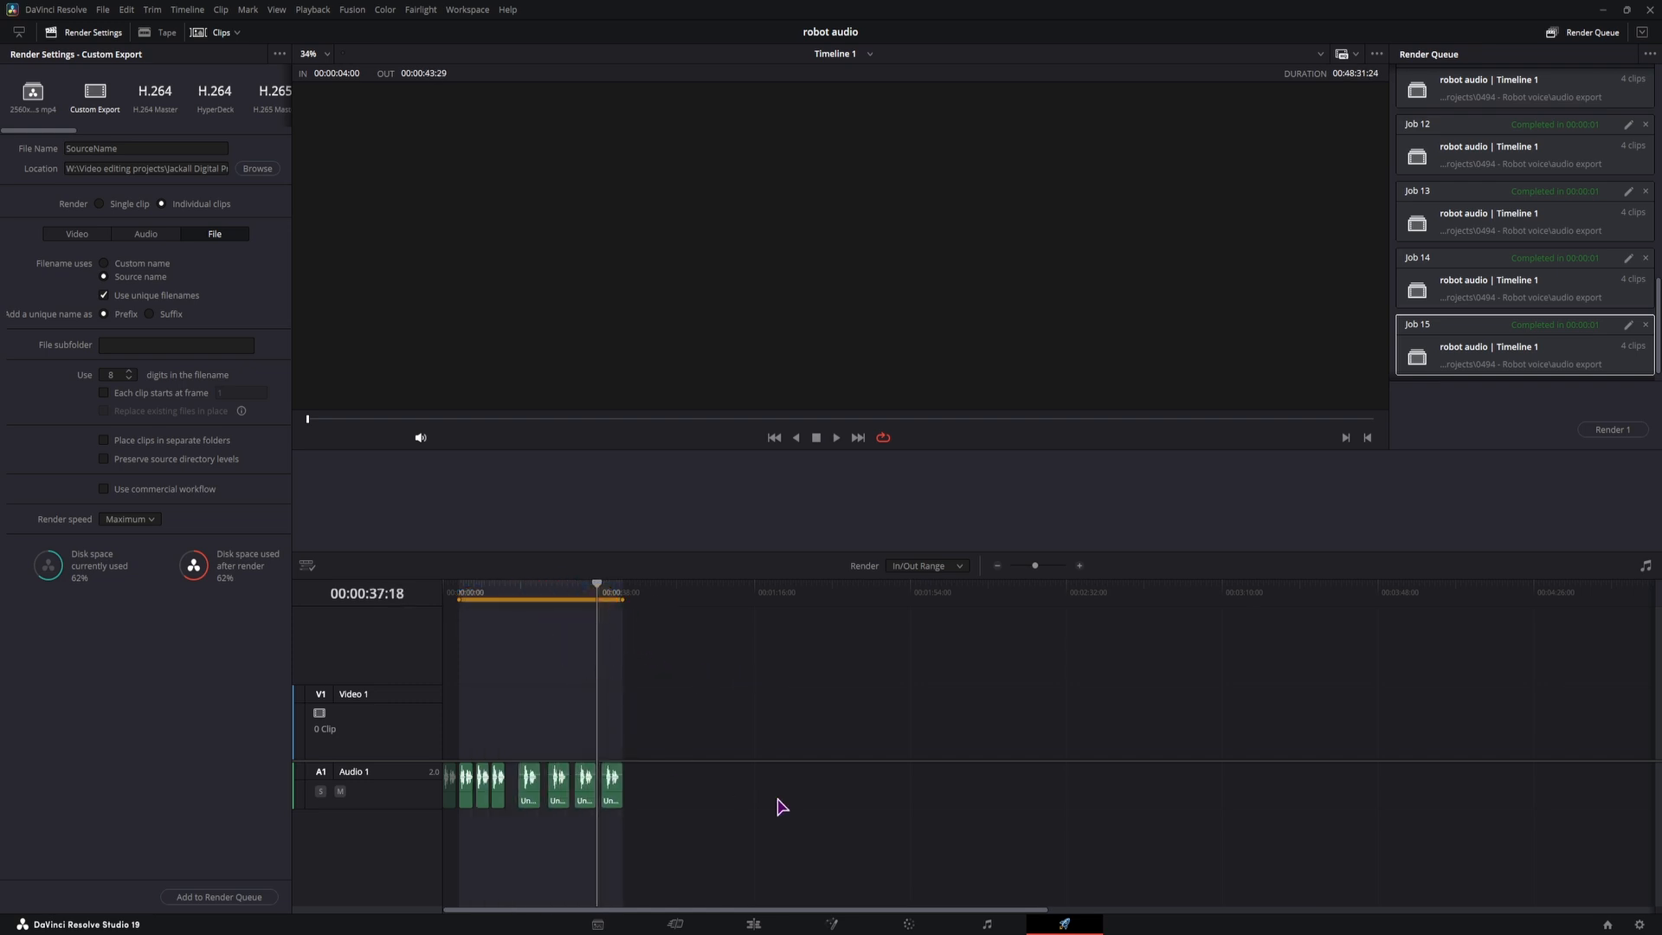
Set the render range's out point exactly at the end of the third added clip, at 00:00:37:17.
scroll(668, 790, "up", 10)
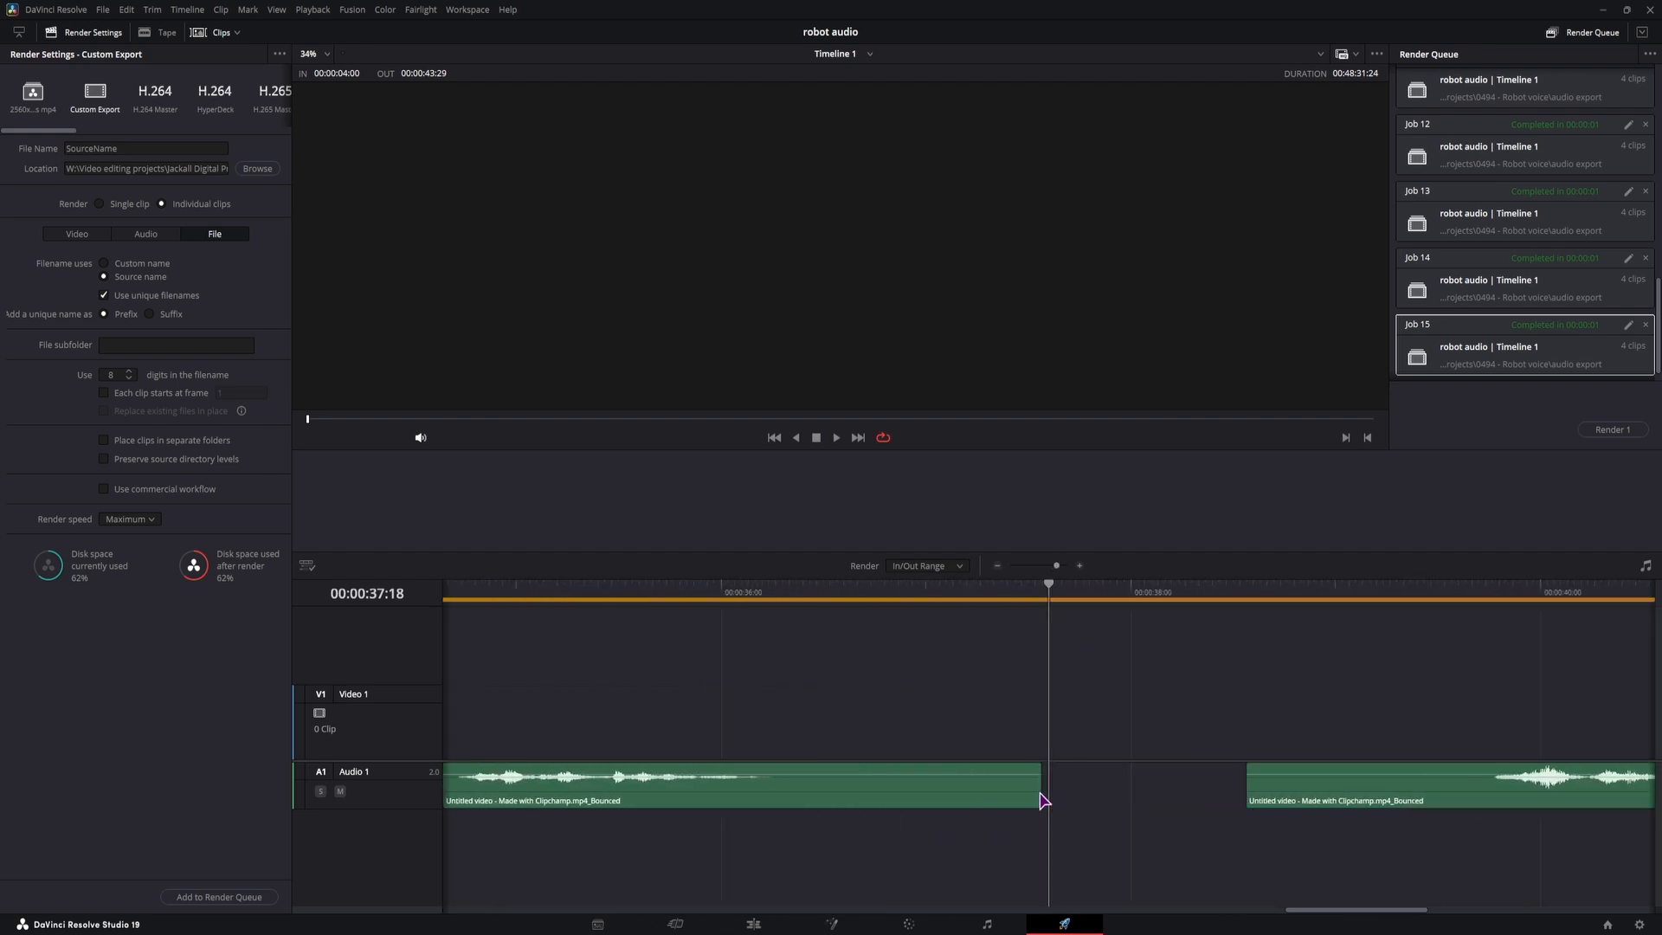
left_click(1041, 588)
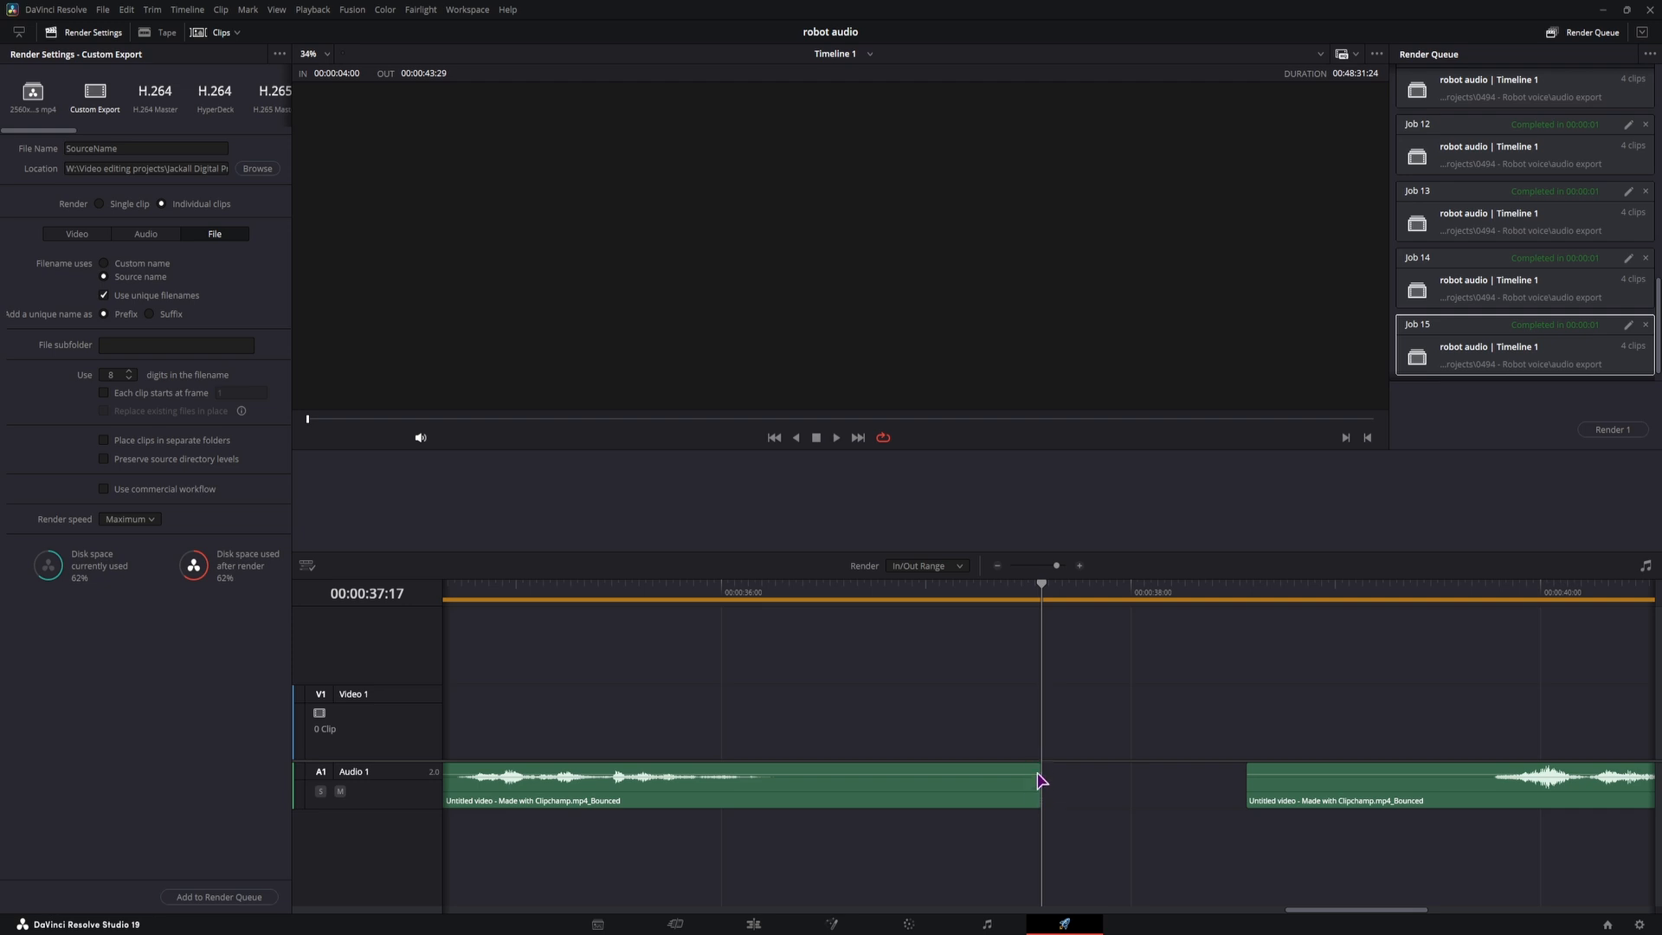
key("o")
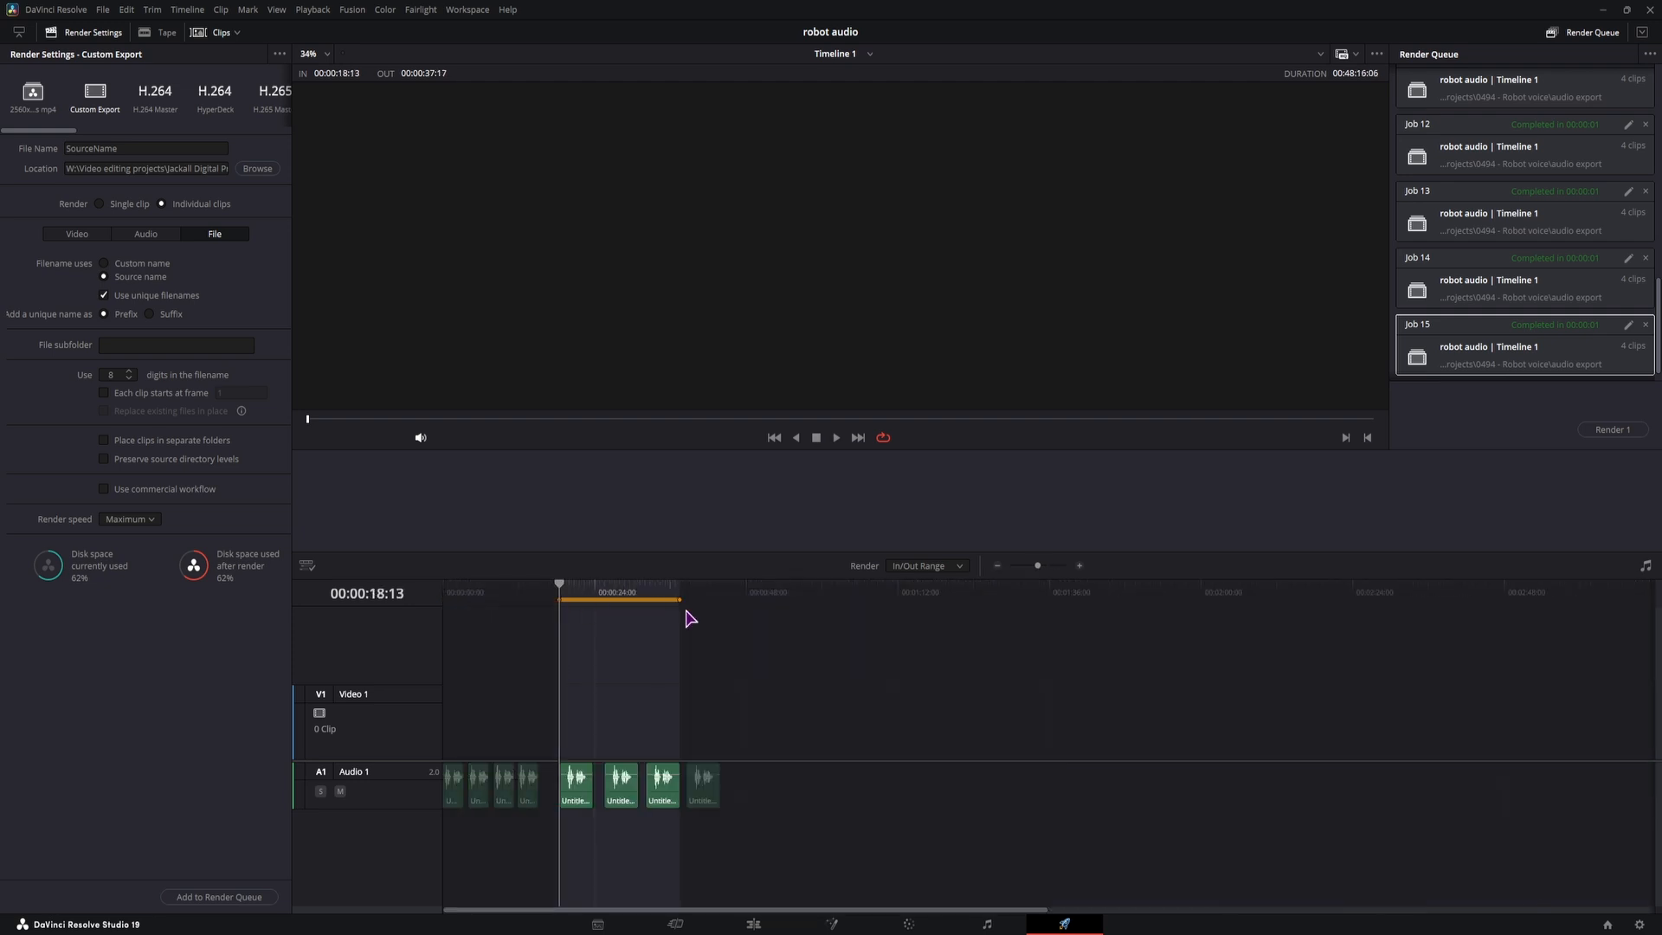
Extend the render range to 00:00:43:29 and render its four clips with the custom filename Test 1.
left_click(720, 594)
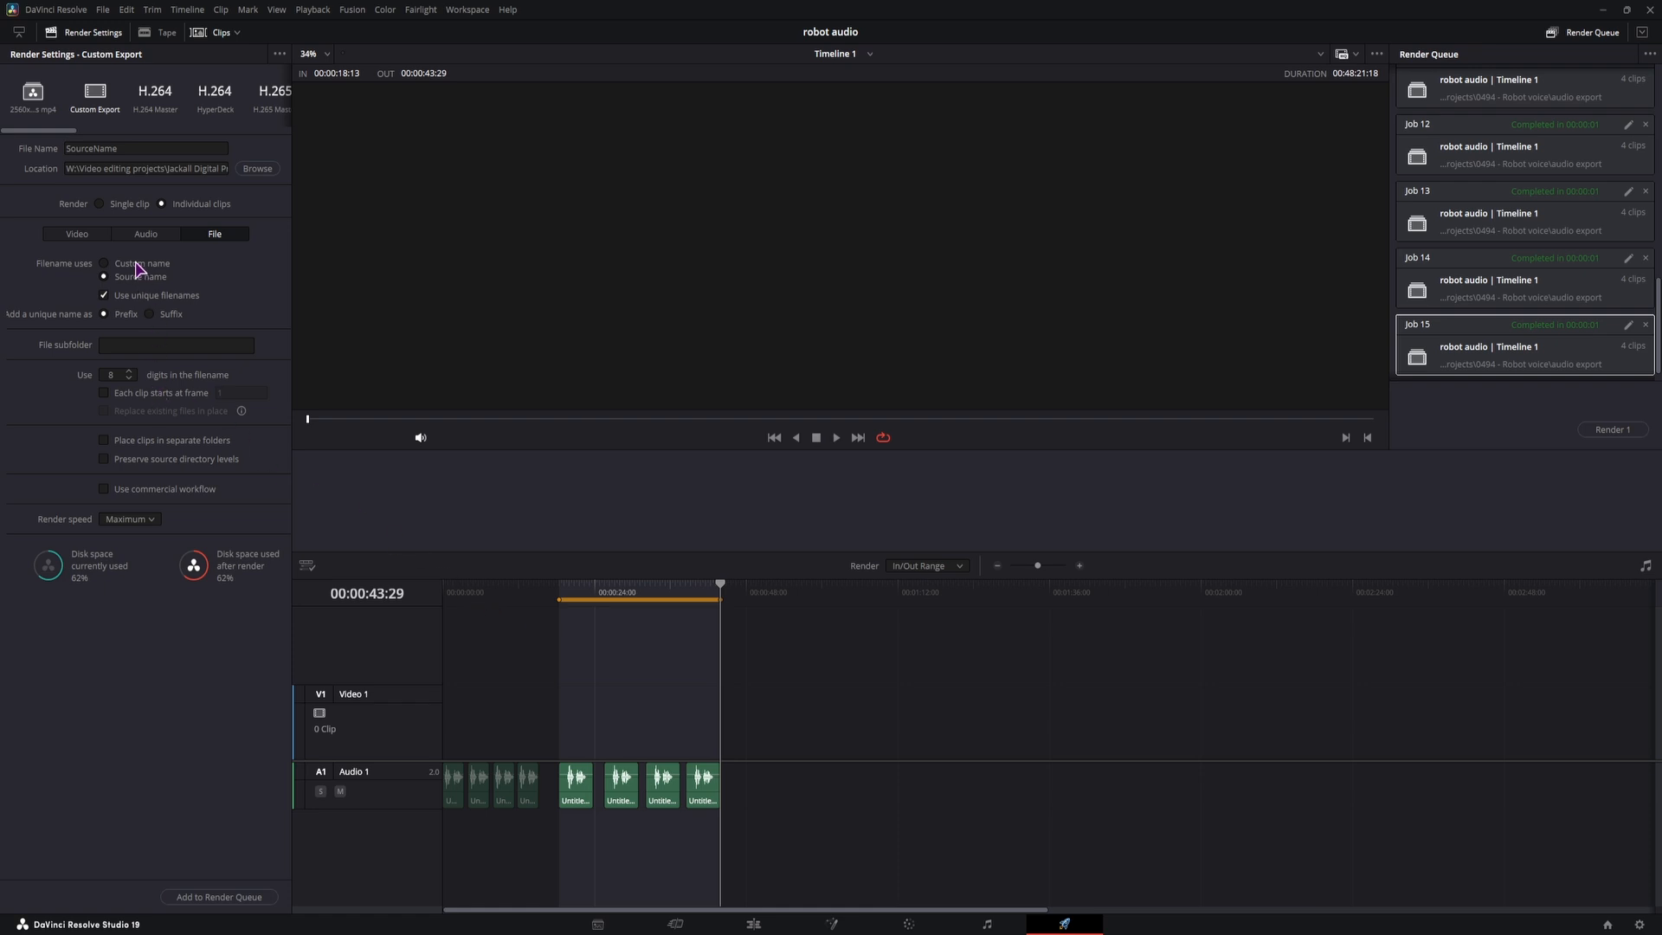
left_click(105, 264)
left_click(146, 296)
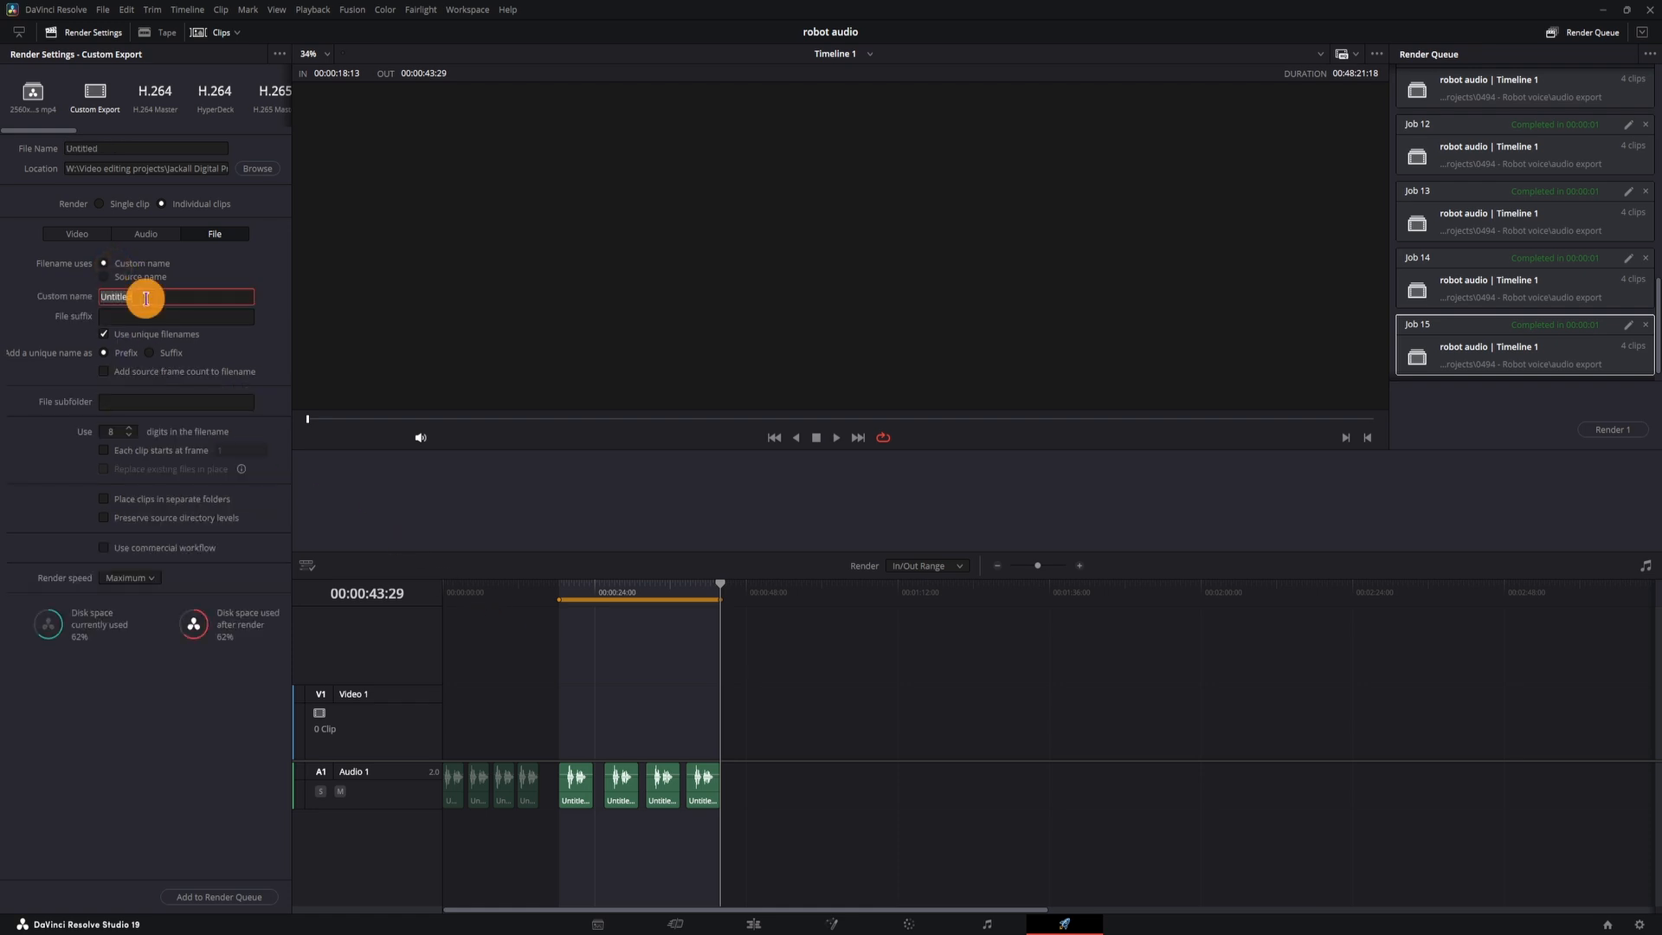
type("Test 1")
left_click(219, 896)
left_click(1611, 430)
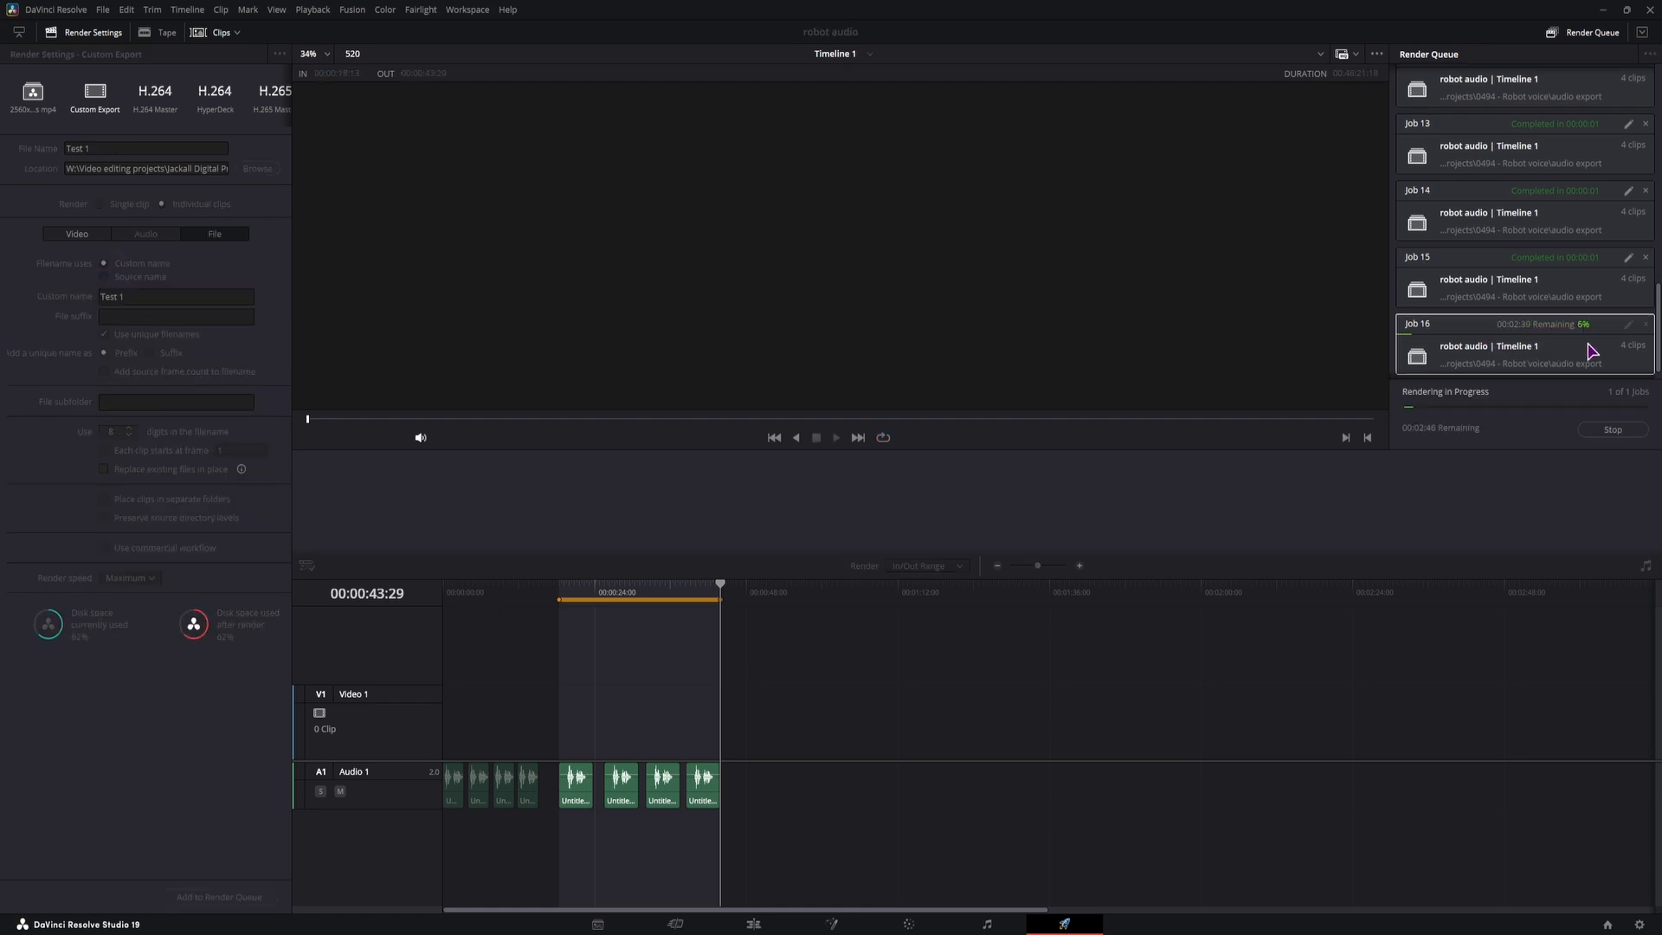
Stop the running render and remove its job from the render queue.
left_click(1610, 430)
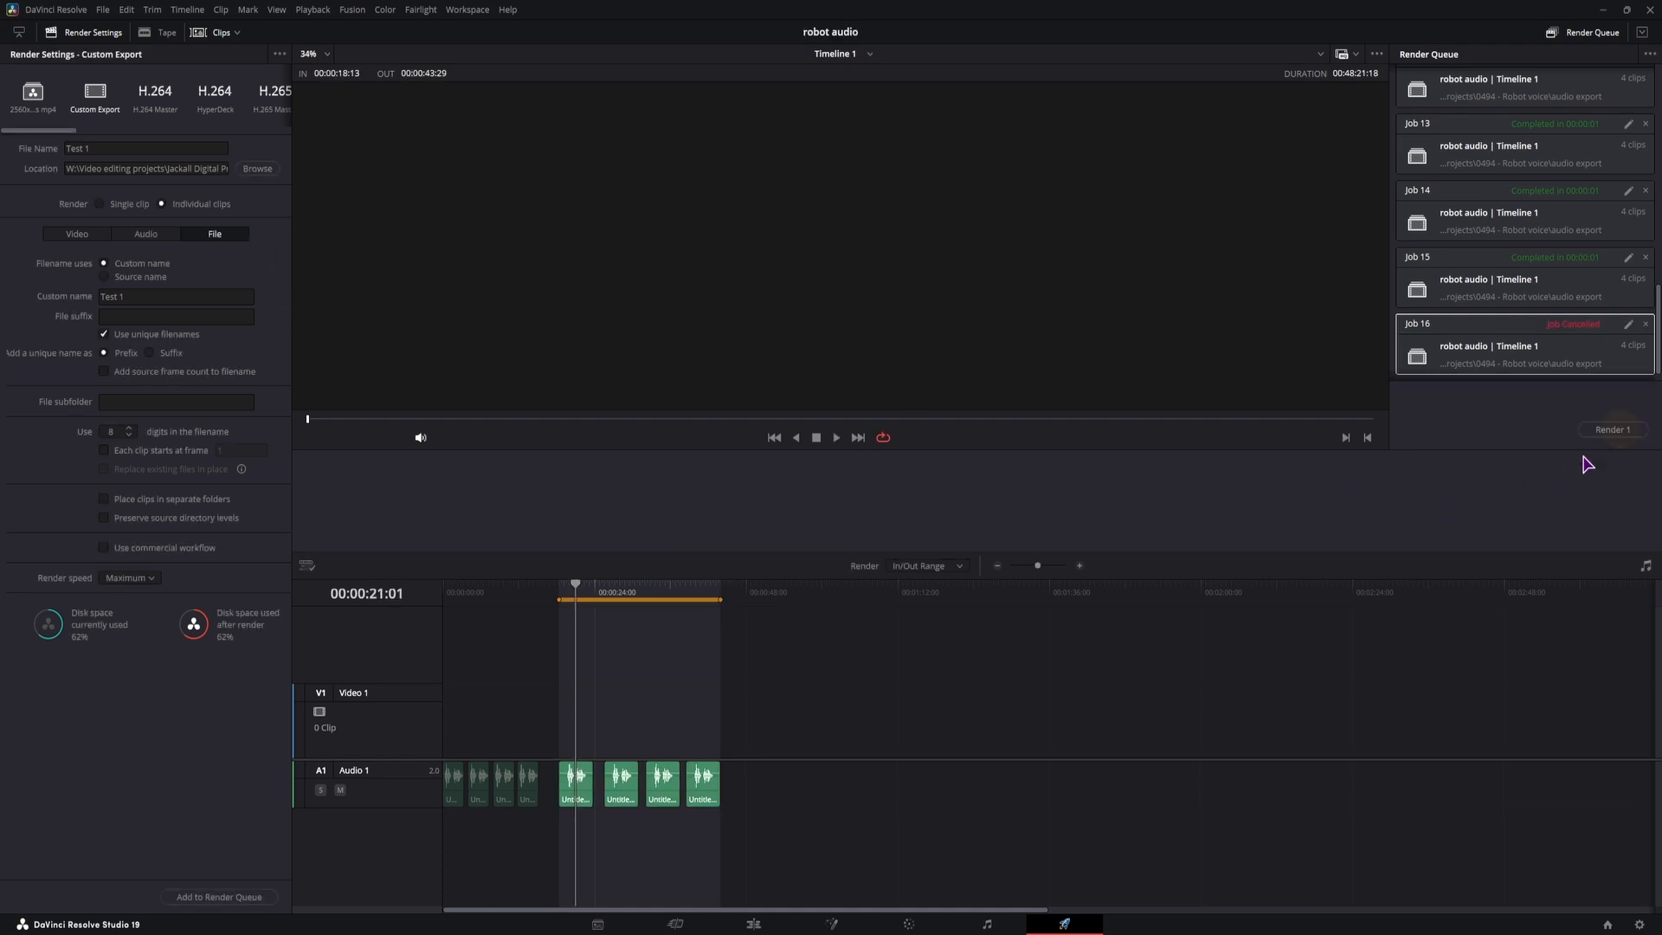
left_click(1645, 324)
In Fairlight, add the Pitch effect to the first clip of the render range and set its semitones to -12.
left_click(580, 789)
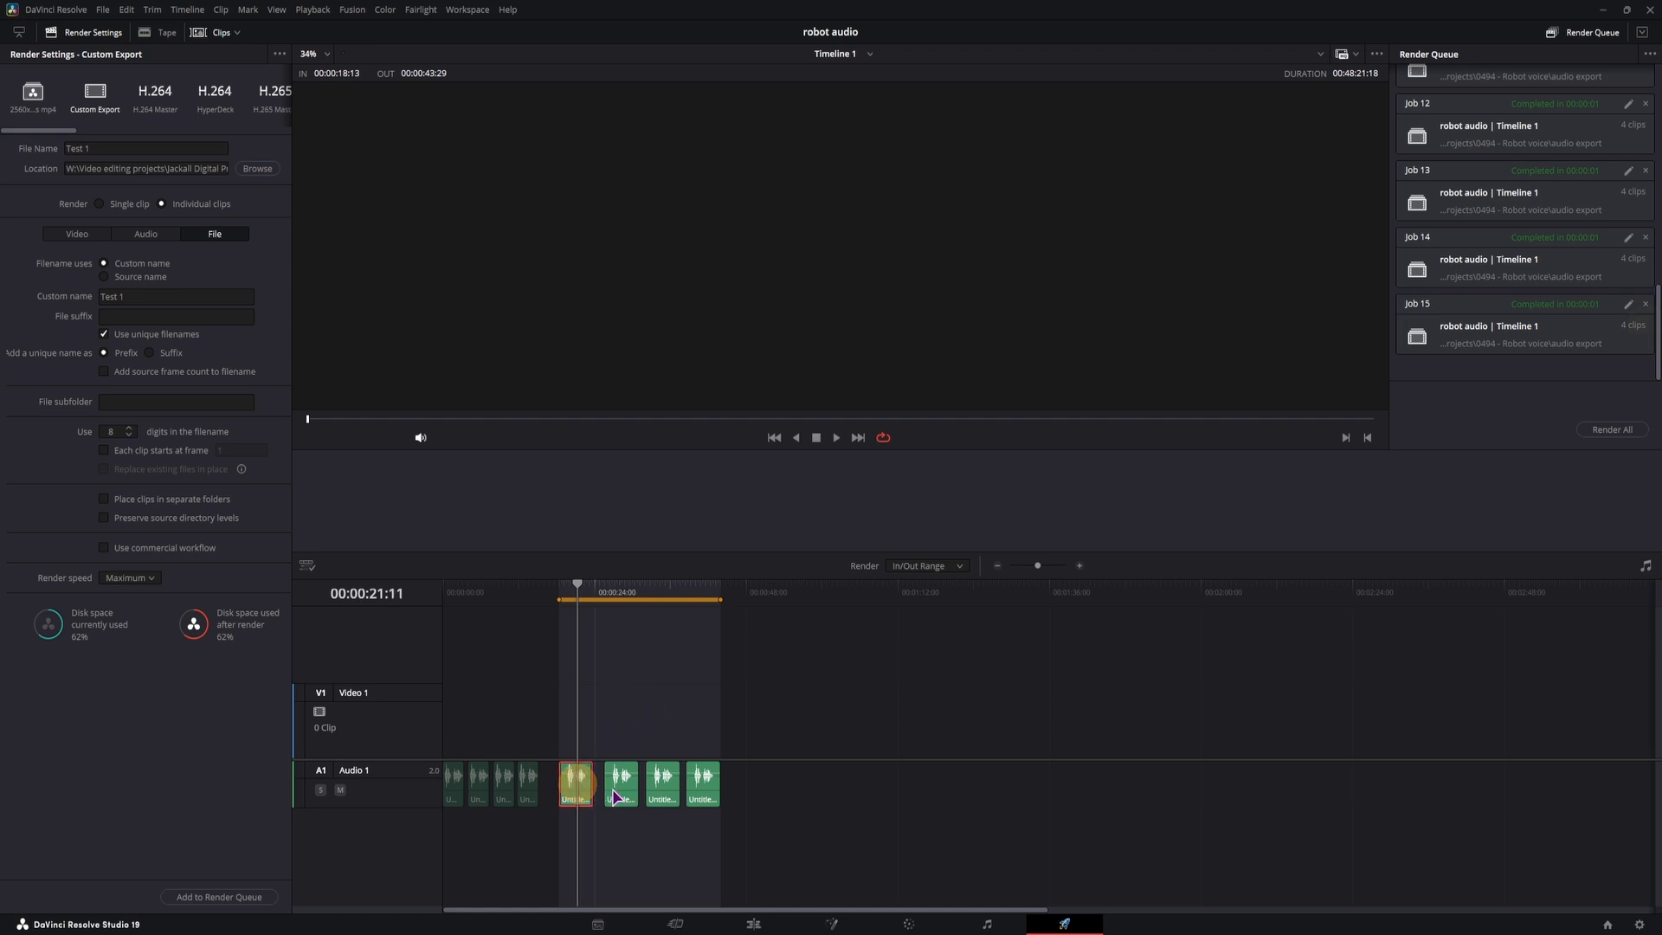
left_click(975, 924)
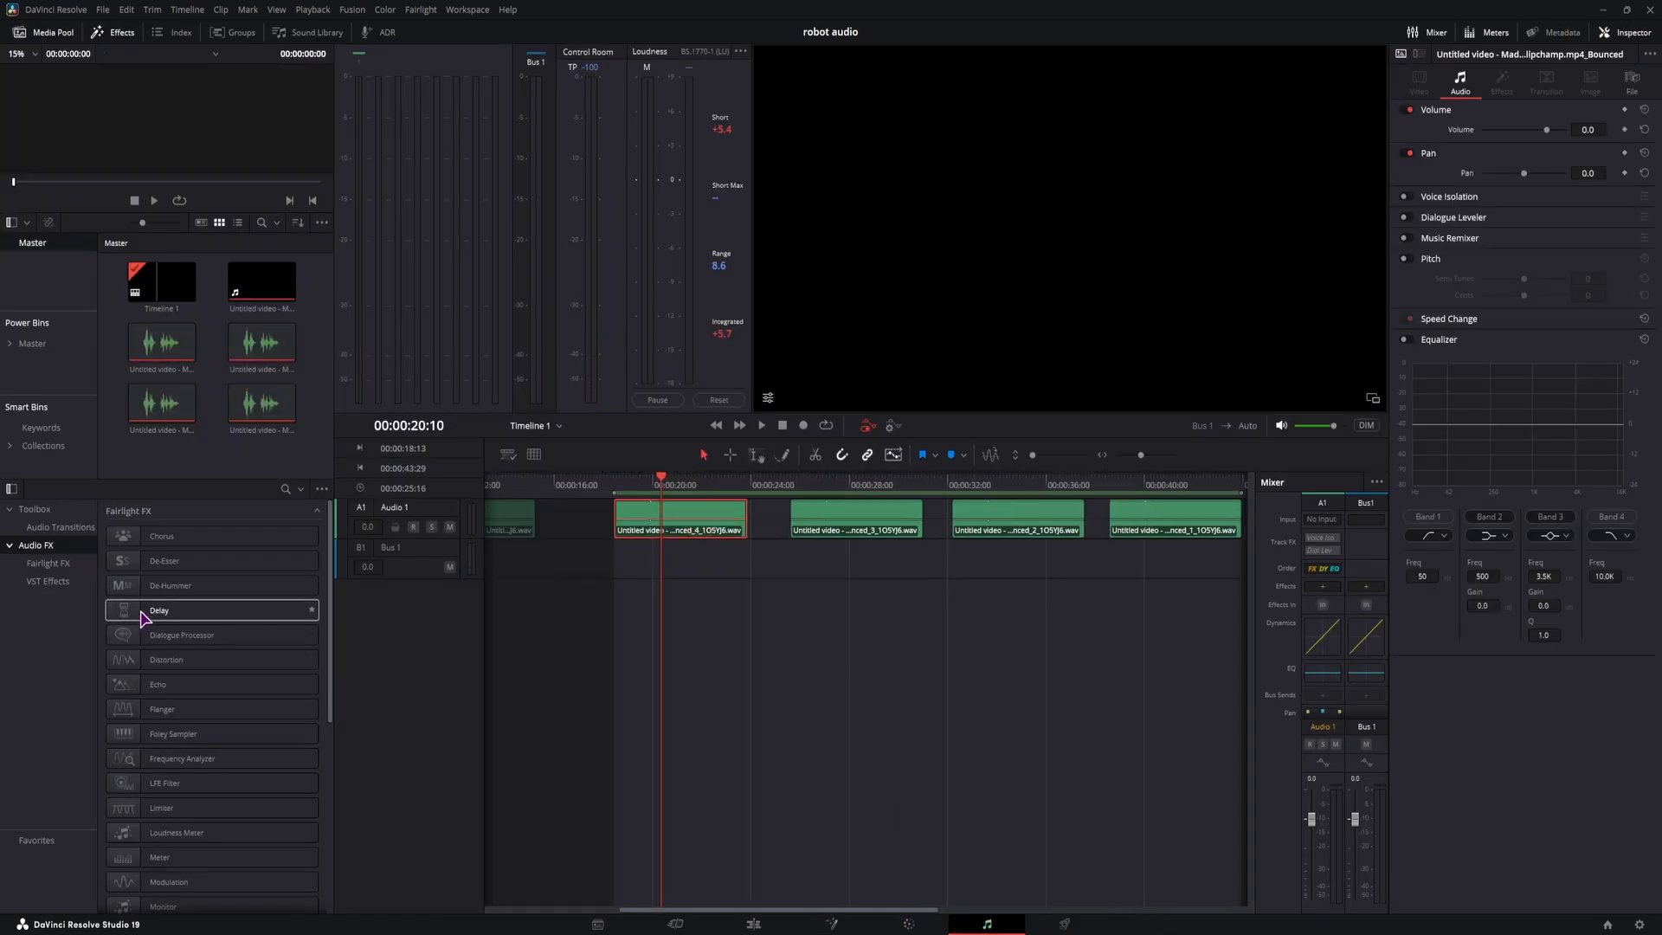
scroll(213, 783, "down", 3)
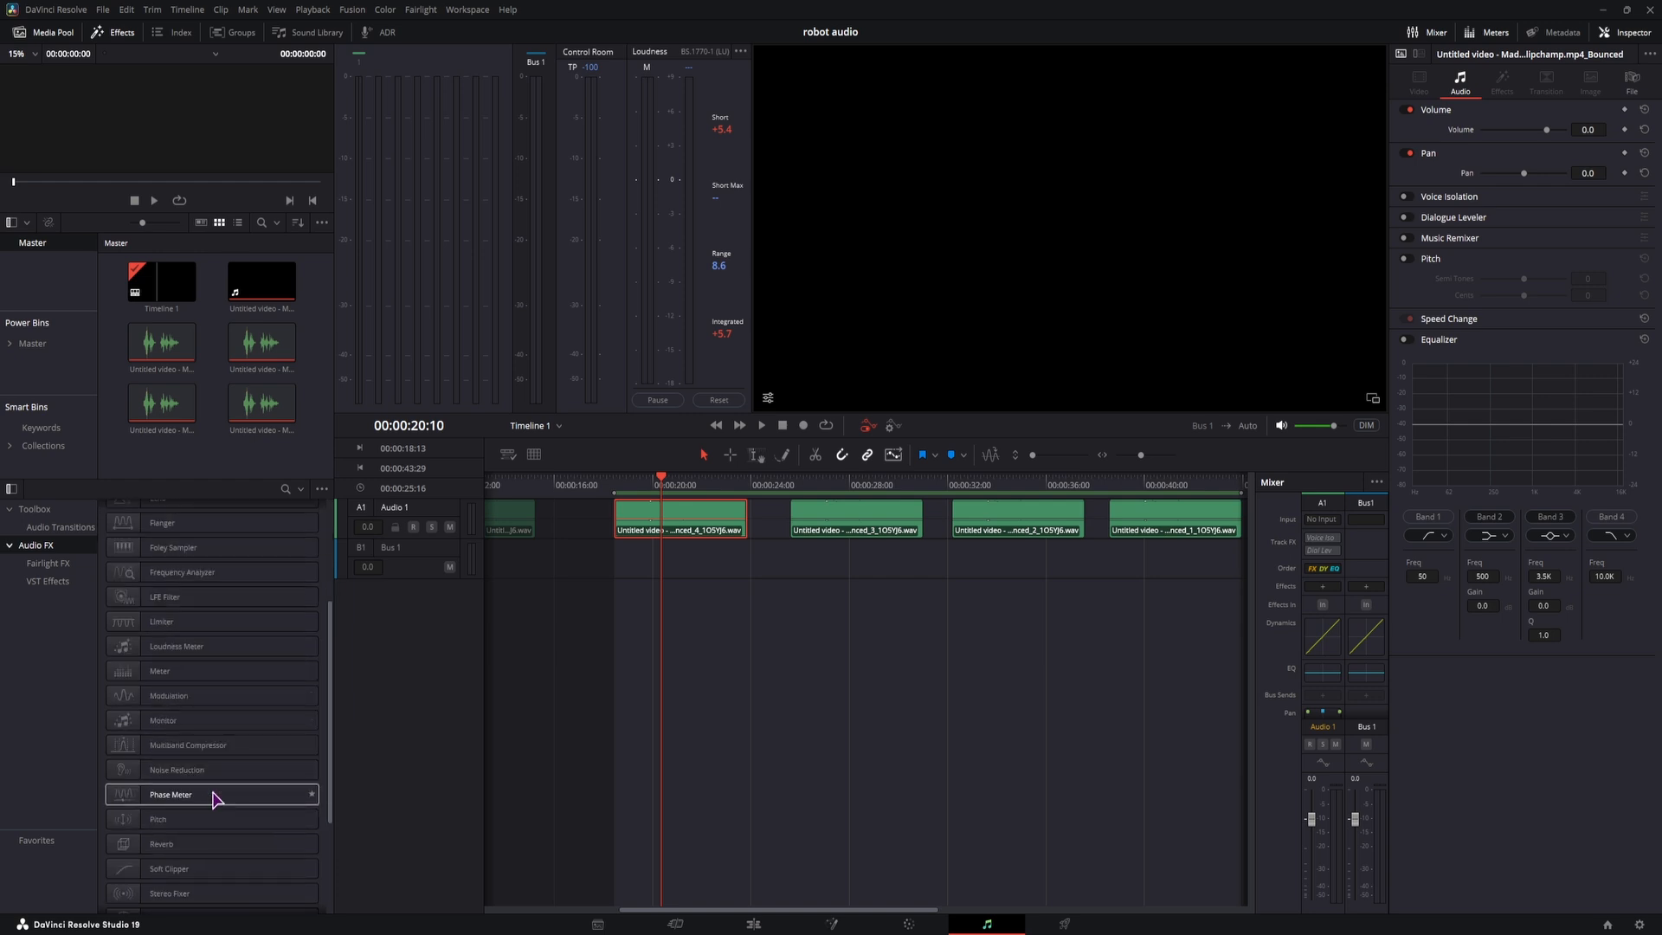
scroll(214, 798, "down", 1)
left_click_drag(195, 758, 539, 582)
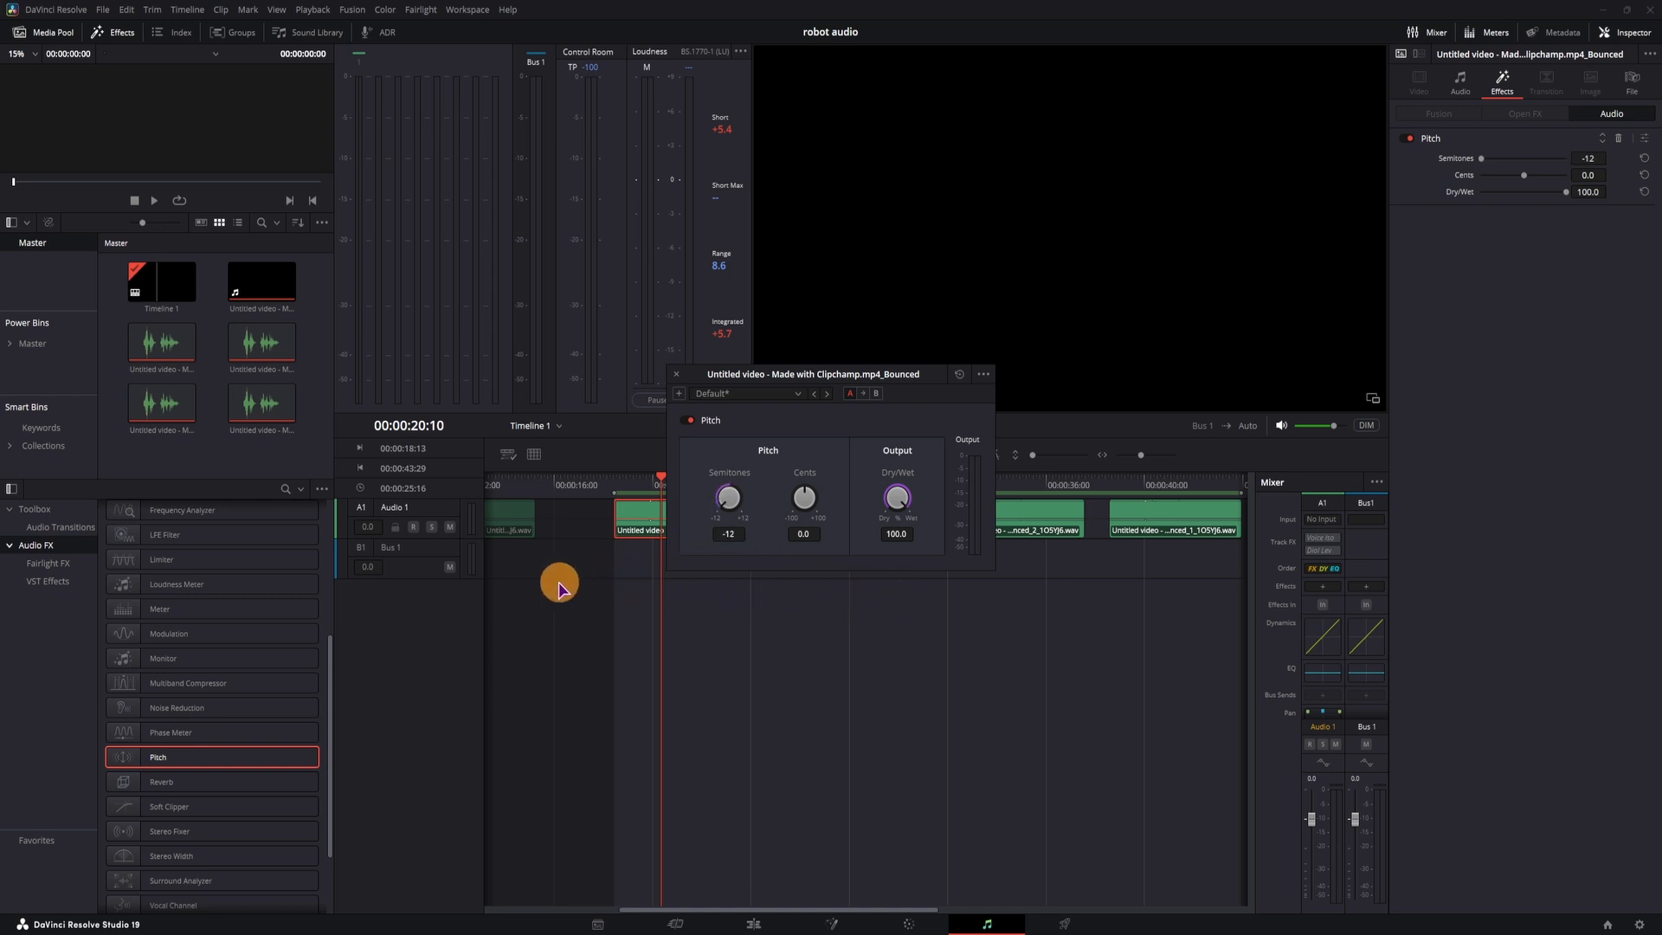
Enable the clip's own Pitch setting in the Inspector and try out its semitones adjustment.
left_click(1460, 82)
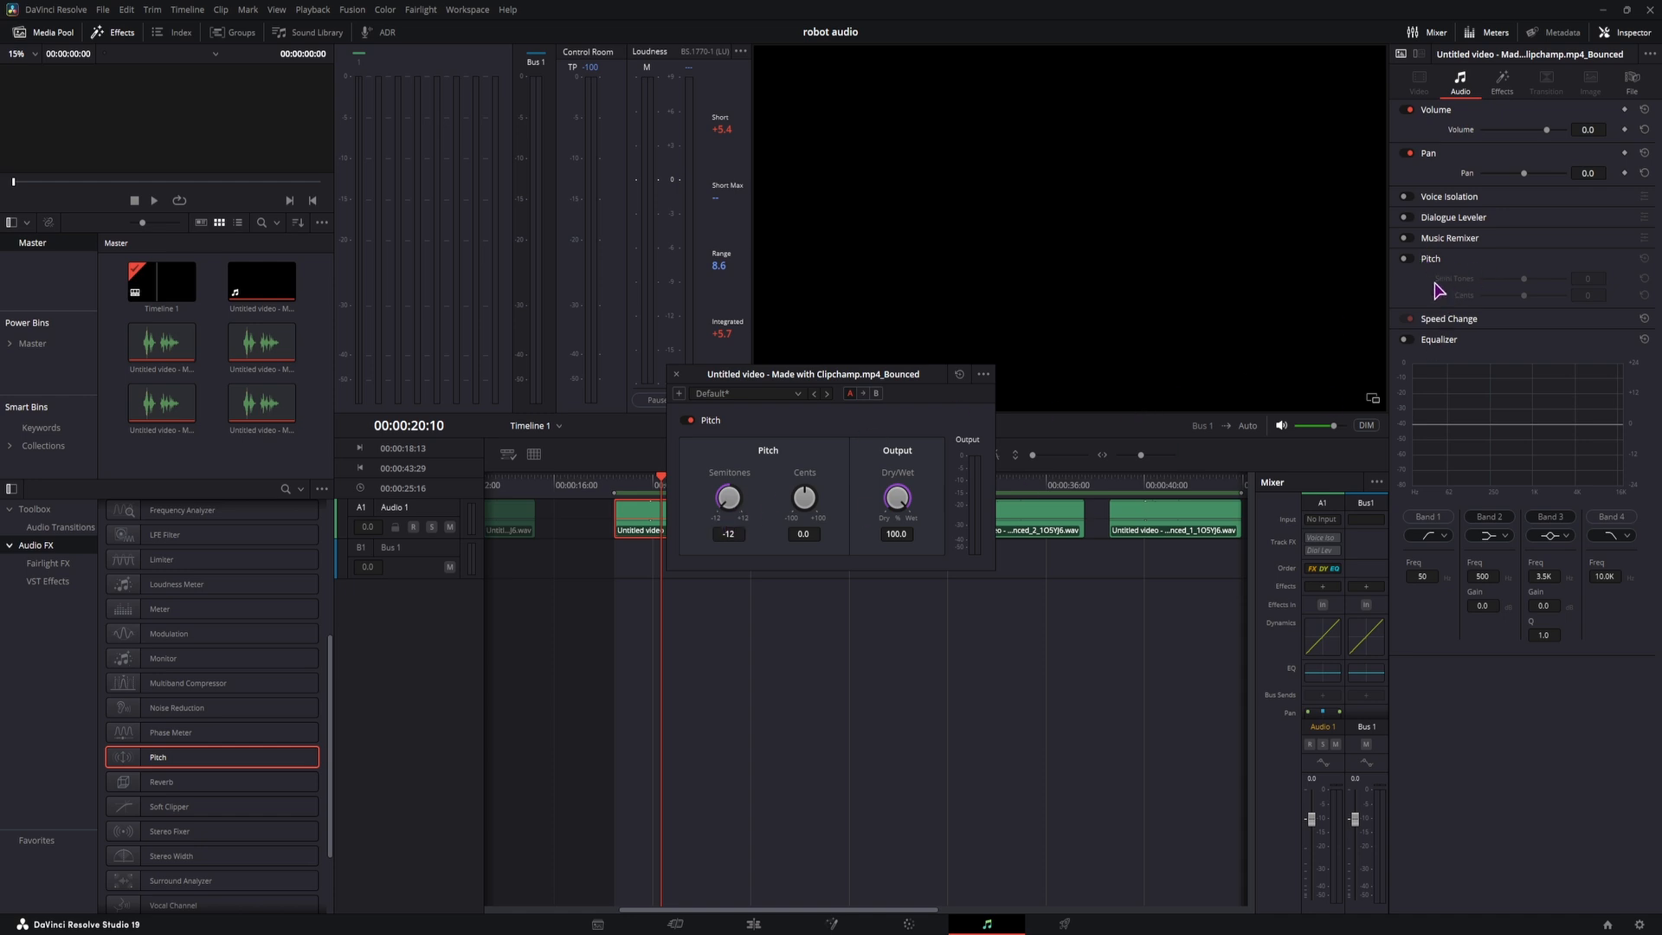
left_click(1403, 258)
left_click_drag(1525, 278, 1570, 291)
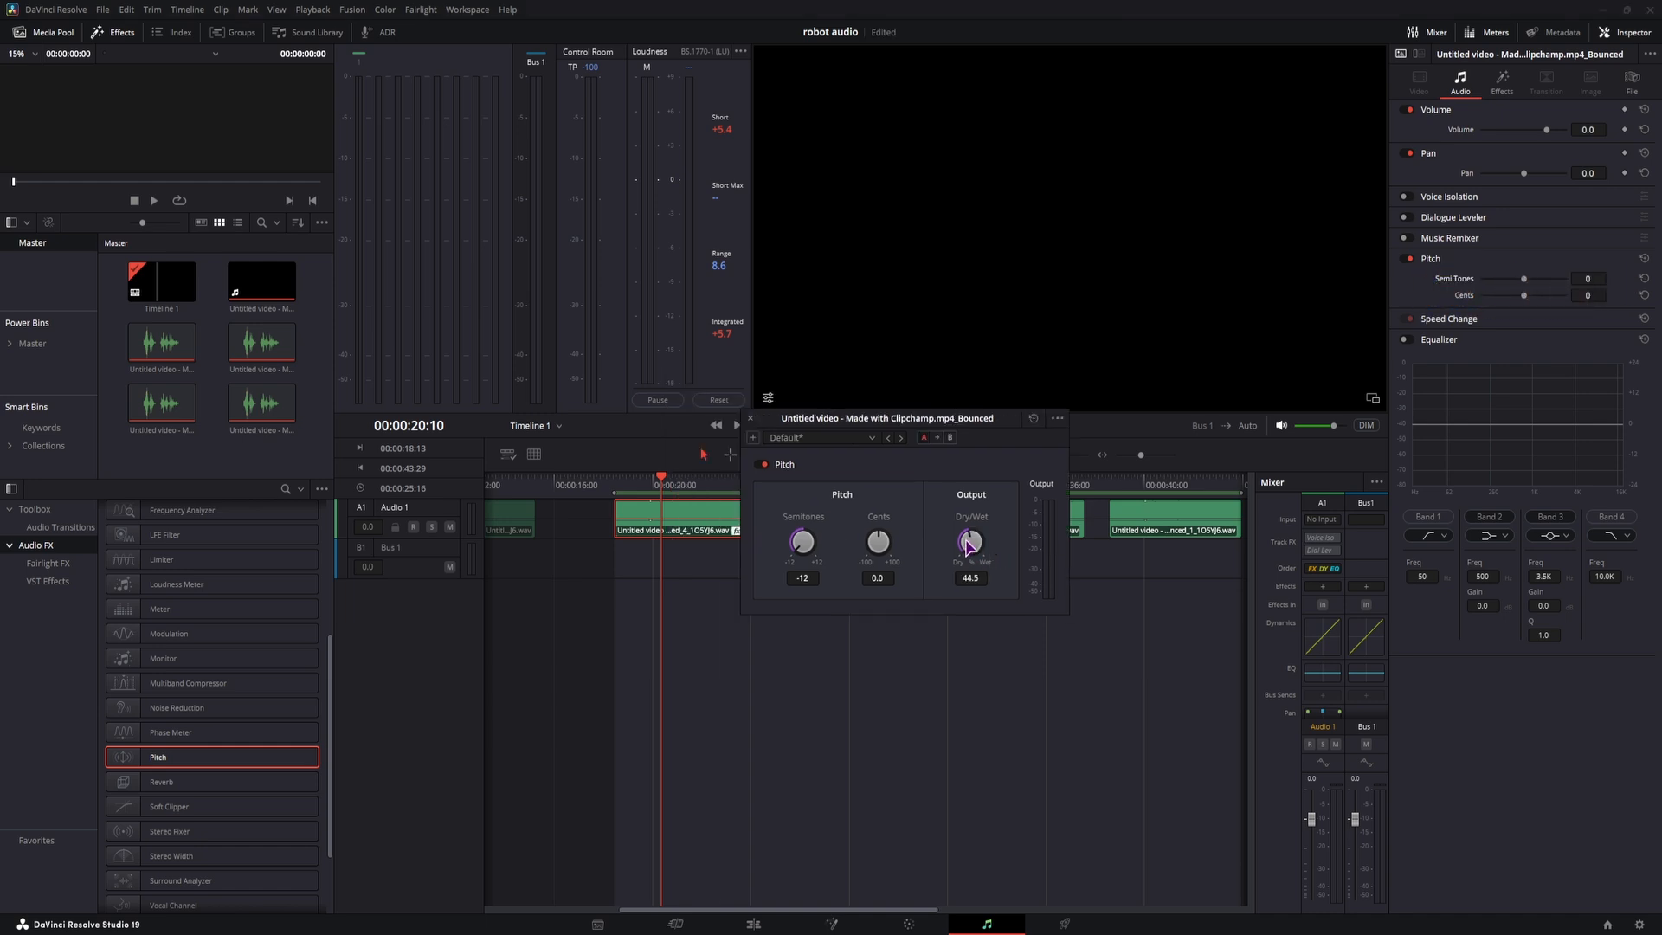
Adjust the Pitch effect's dry/wet mix to about 89 during playback, and close the effect window.
mouse_move(967, 542)
left_mouse_down()
mouse_move(1063, 549)
mouse_move(955, 548)
mouse_move(1031, 545)
mouse_move(955, 548)
mouse_move(984, 550)
mouse_move(967, 543)
left_mouse_up()
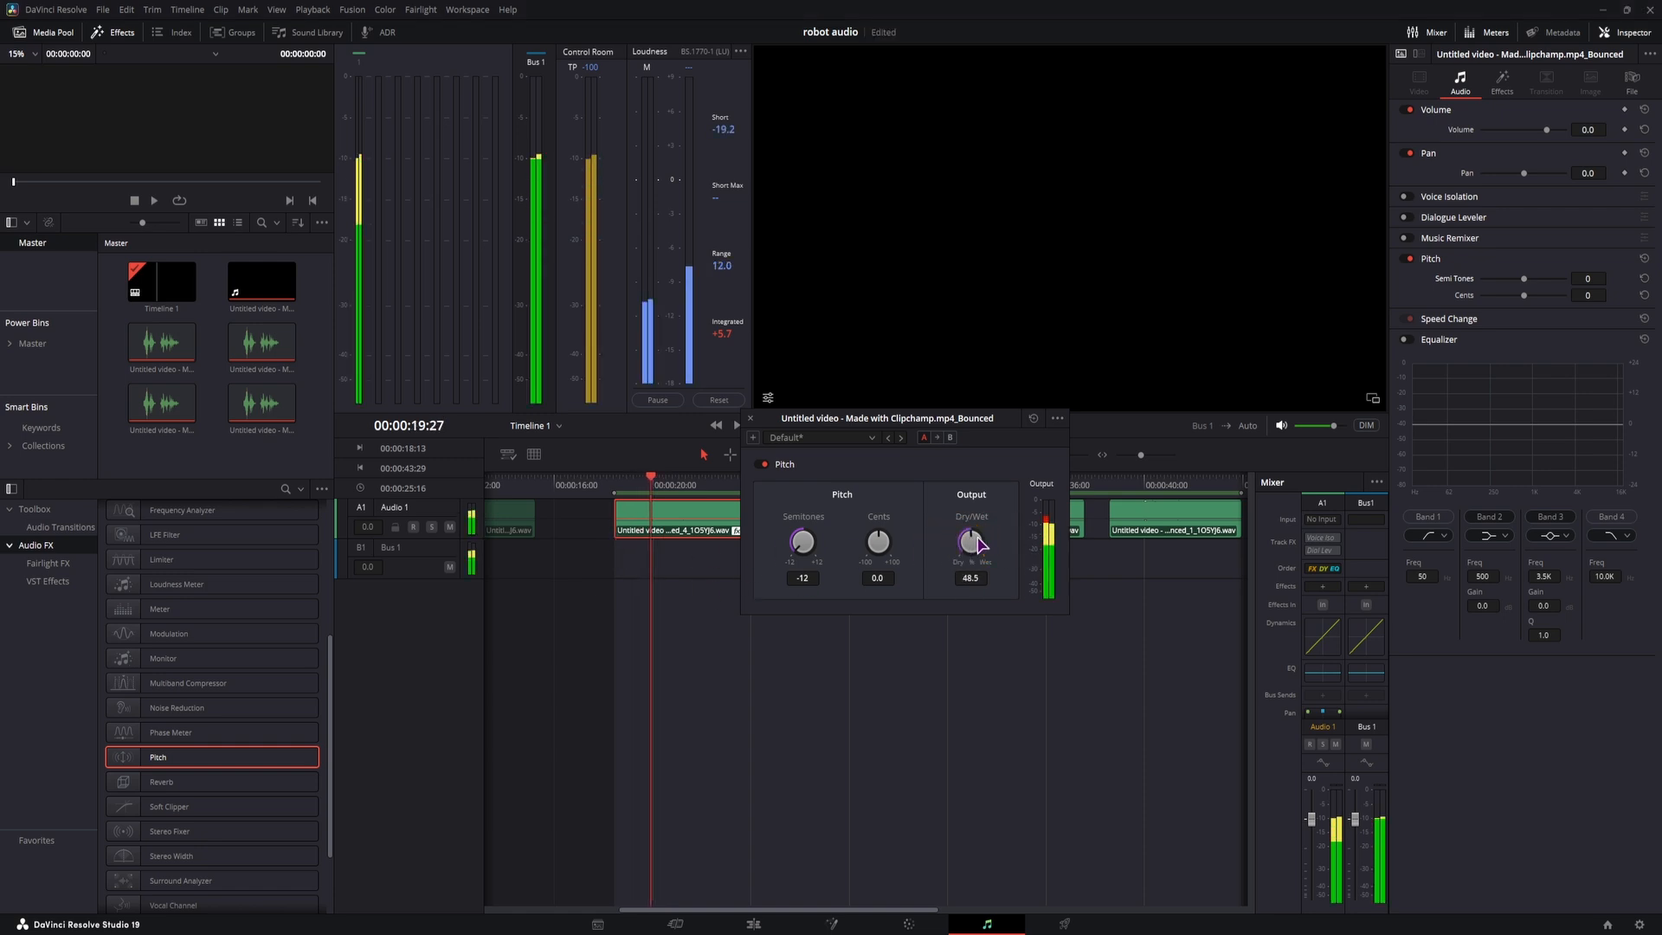
left_click_drag(971, 541, 1083, 572)
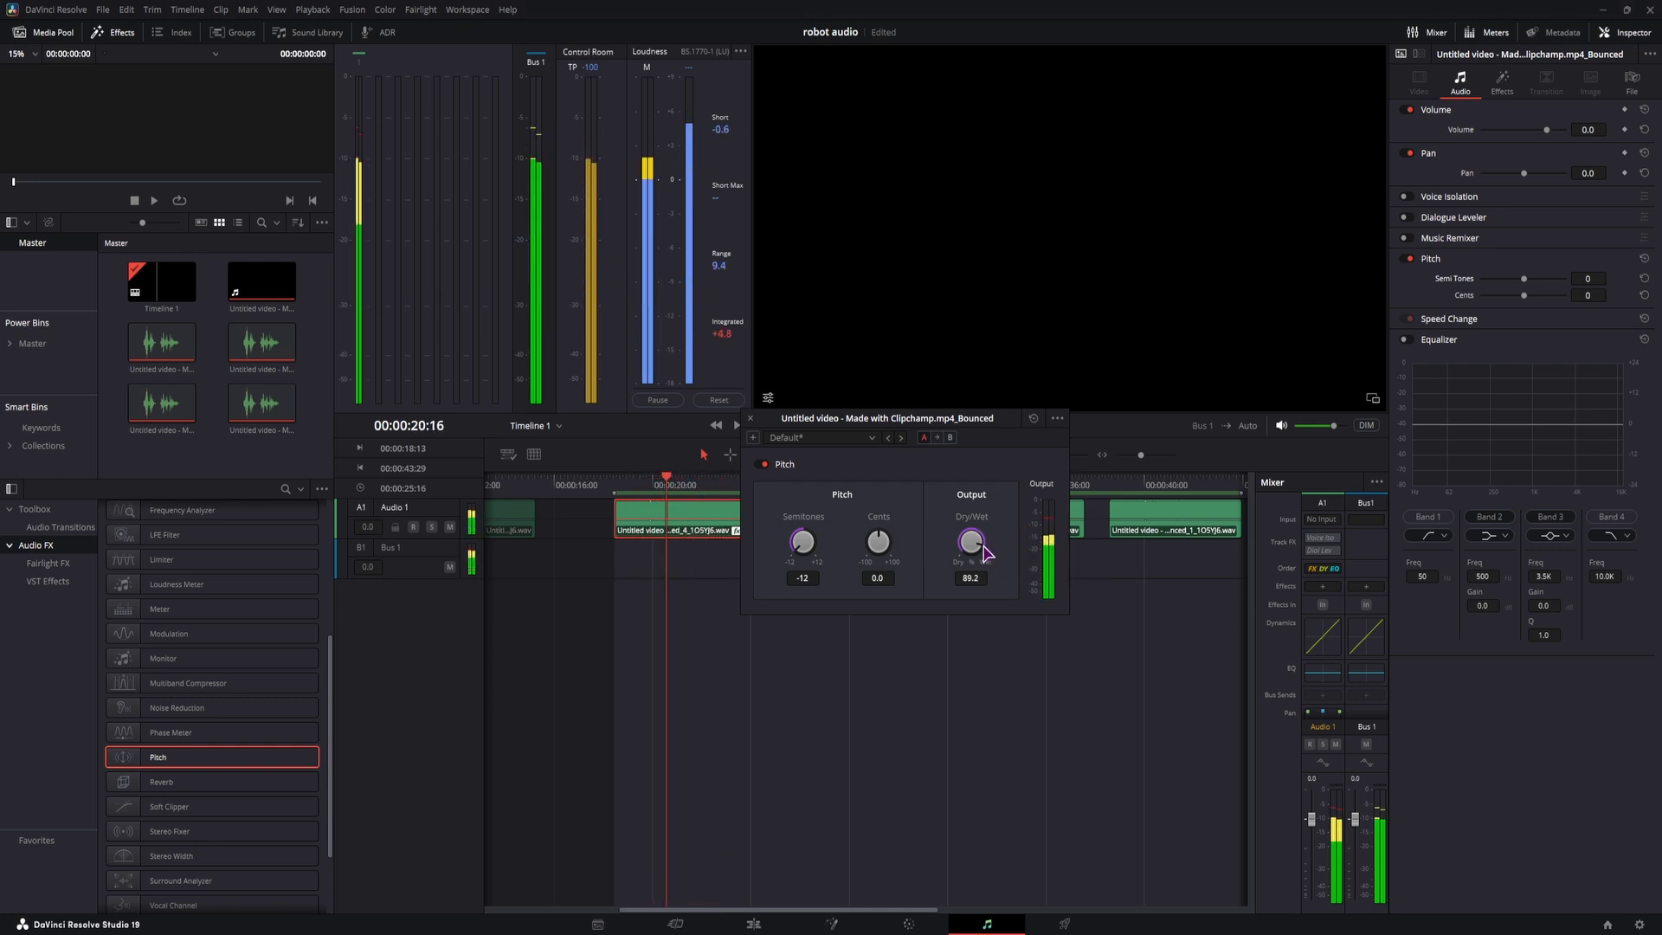
left_click(750, 419)
key("space")
Bounce the audio effects of the pitched clip into a new audio file.
left_click(687, 590)
left_click(660, 516)
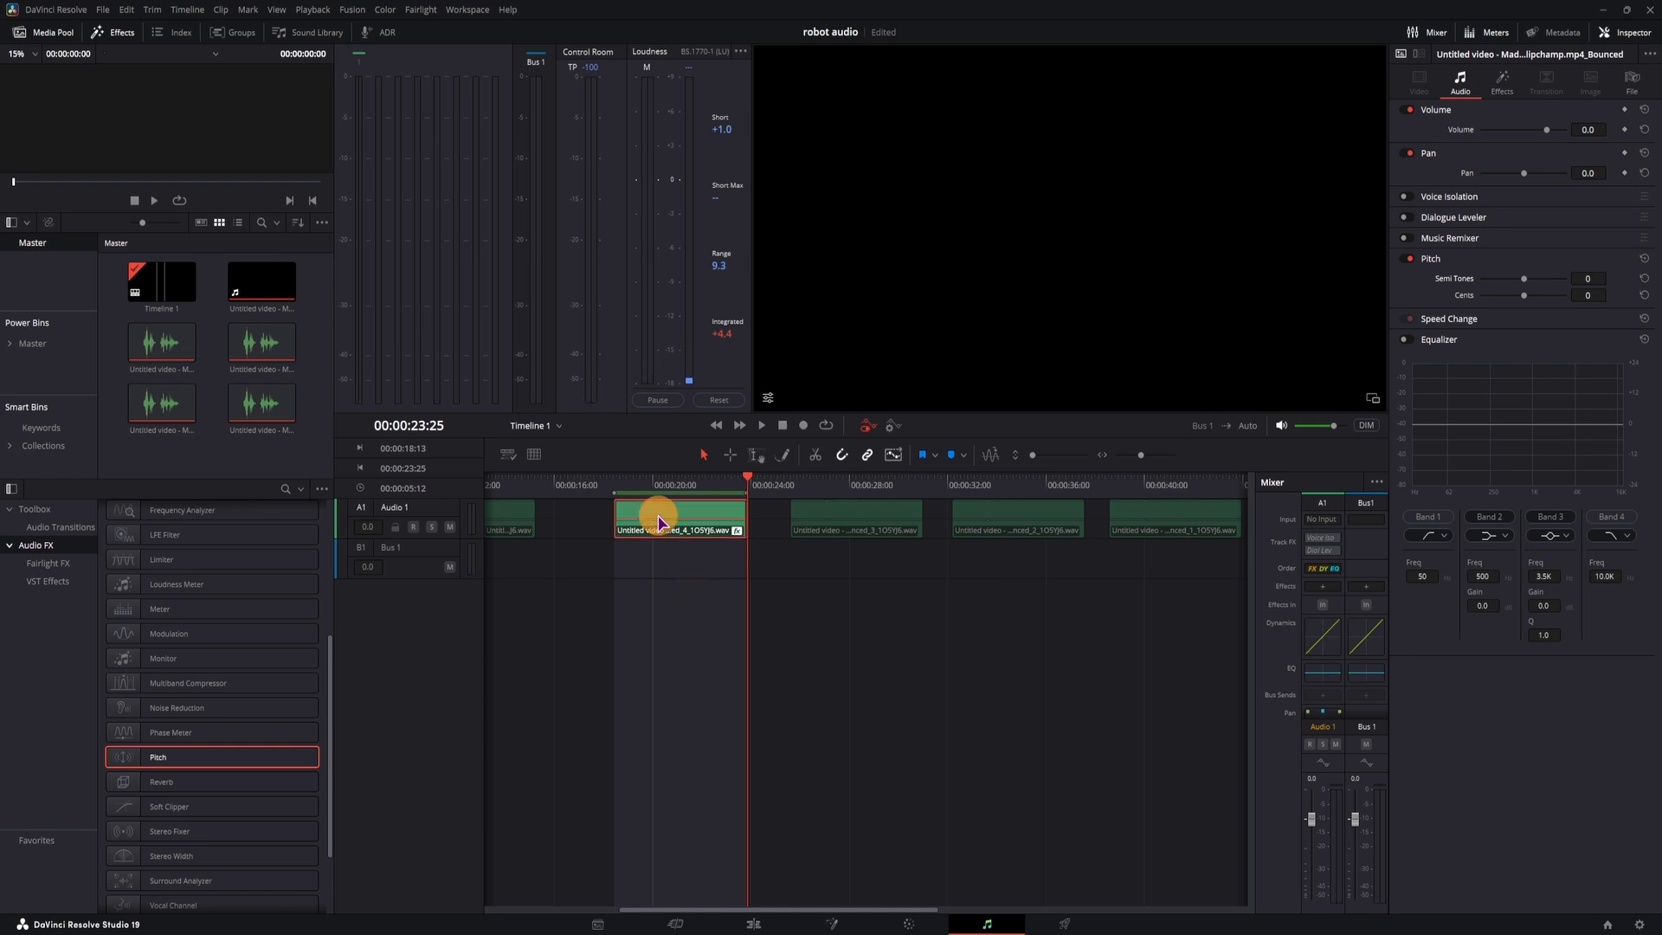
right_click(668, 522)
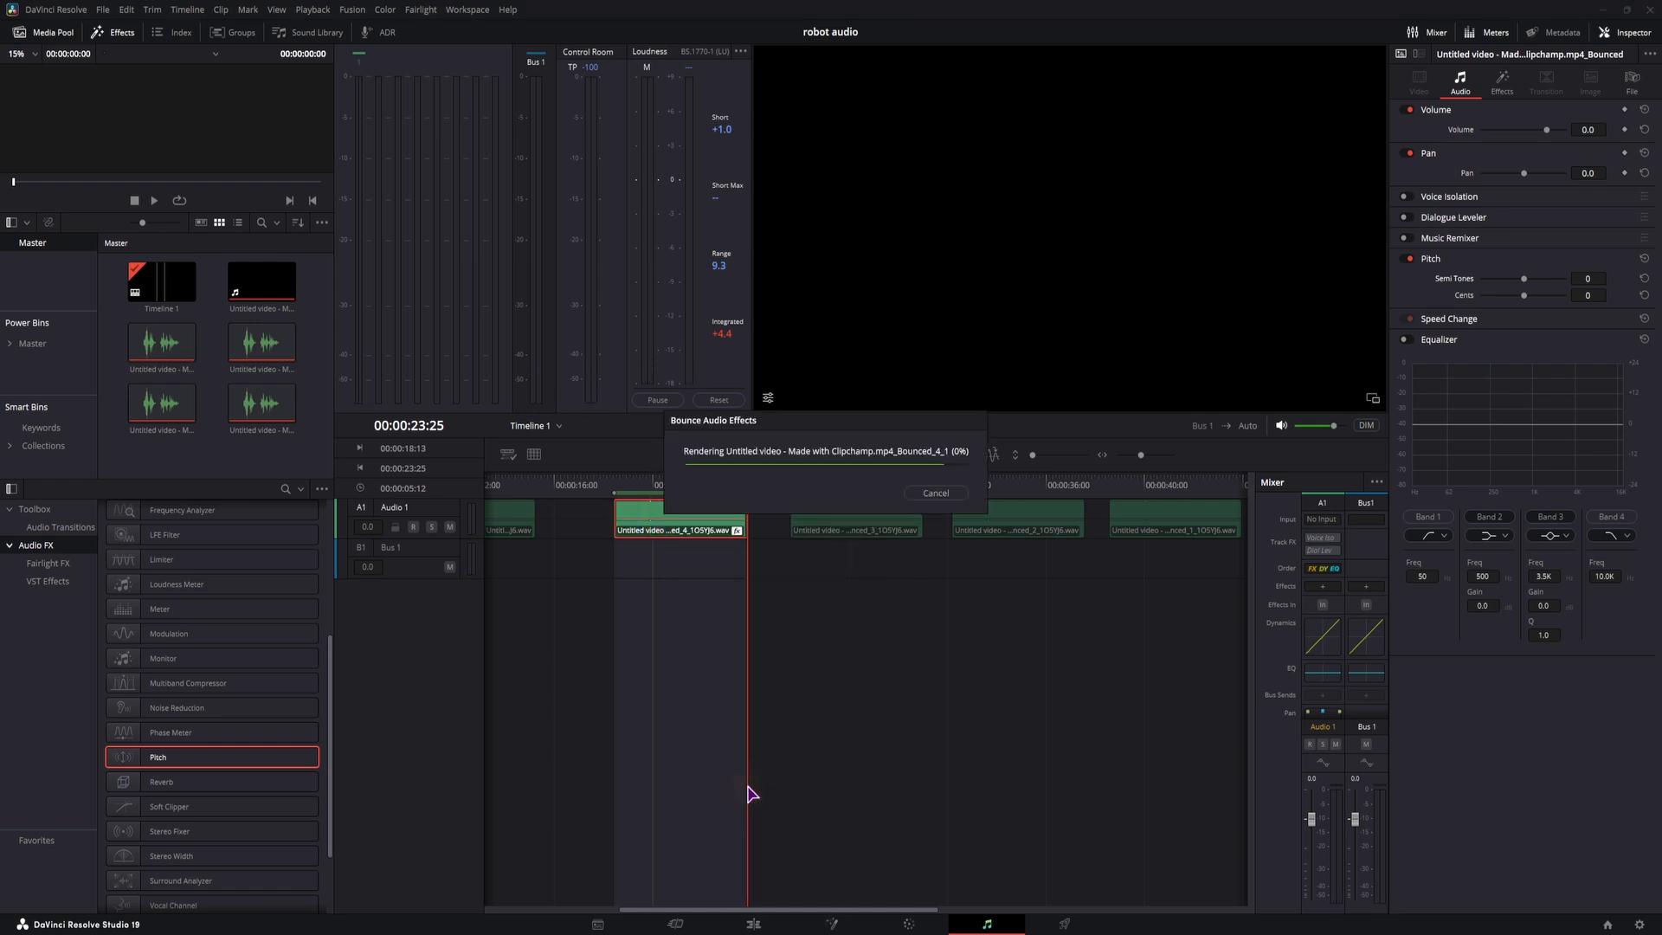
Place the bounced audio on Audio 1 at 00:00:52:08 and set the render range from there to 00:00:59:19.
left_click_drag(140, 206, 933, 812)
left_click(937, 636)
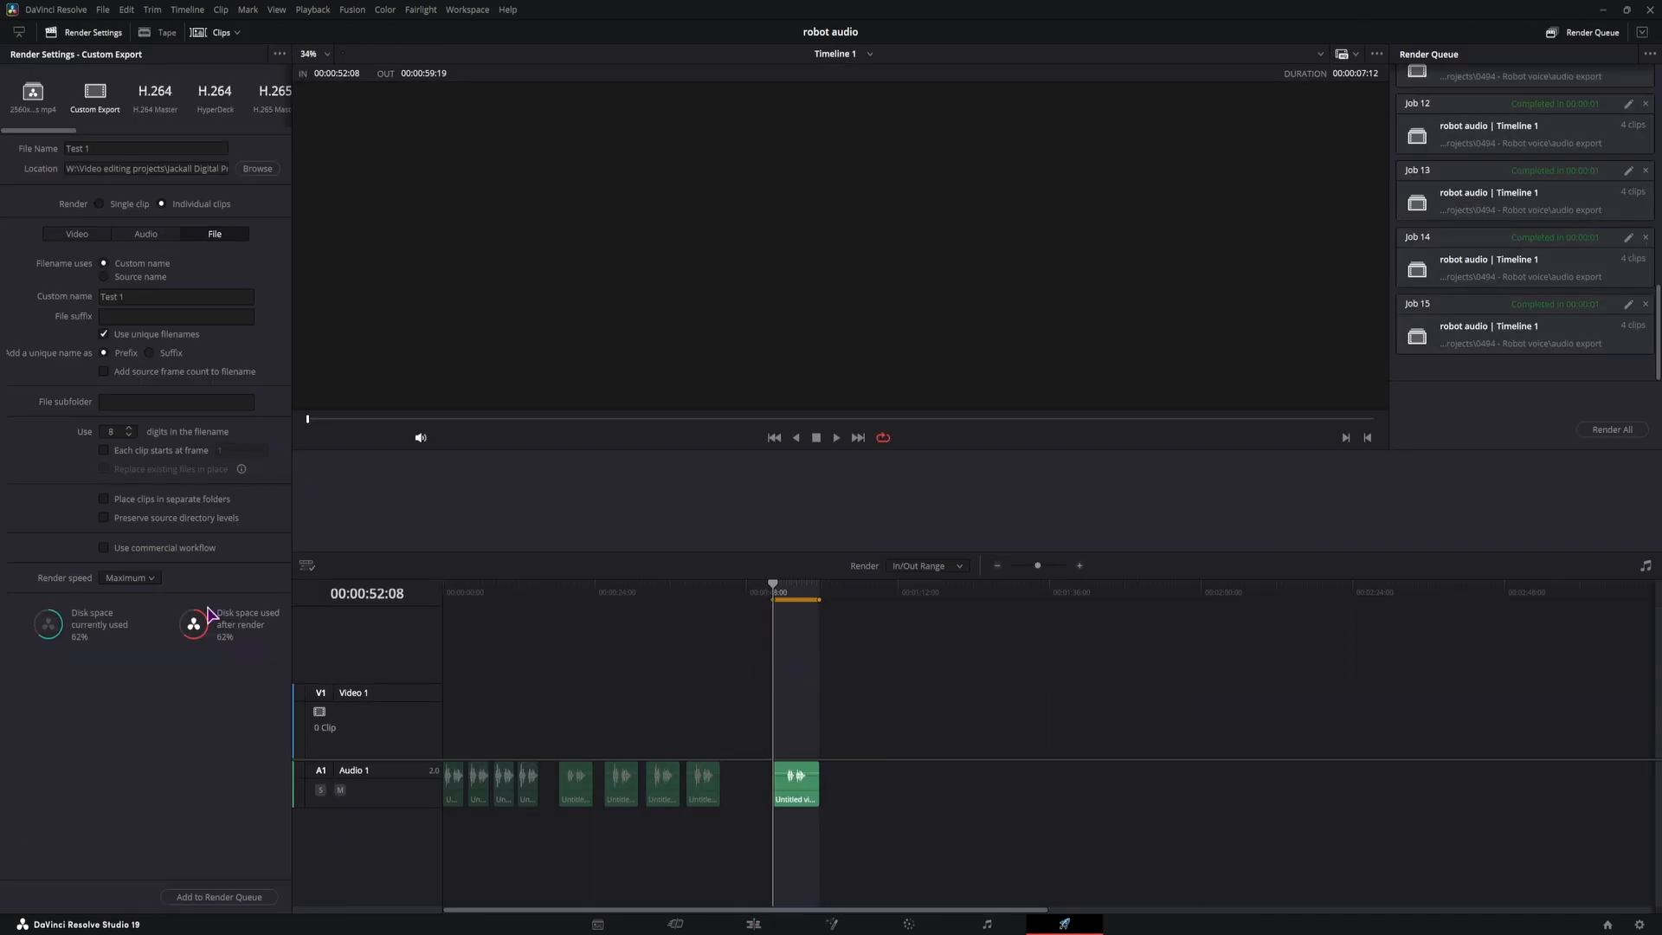
Add the newly bounced clip's range to the render queue and render it with the custom name Test 1.
left_click(222, 898)
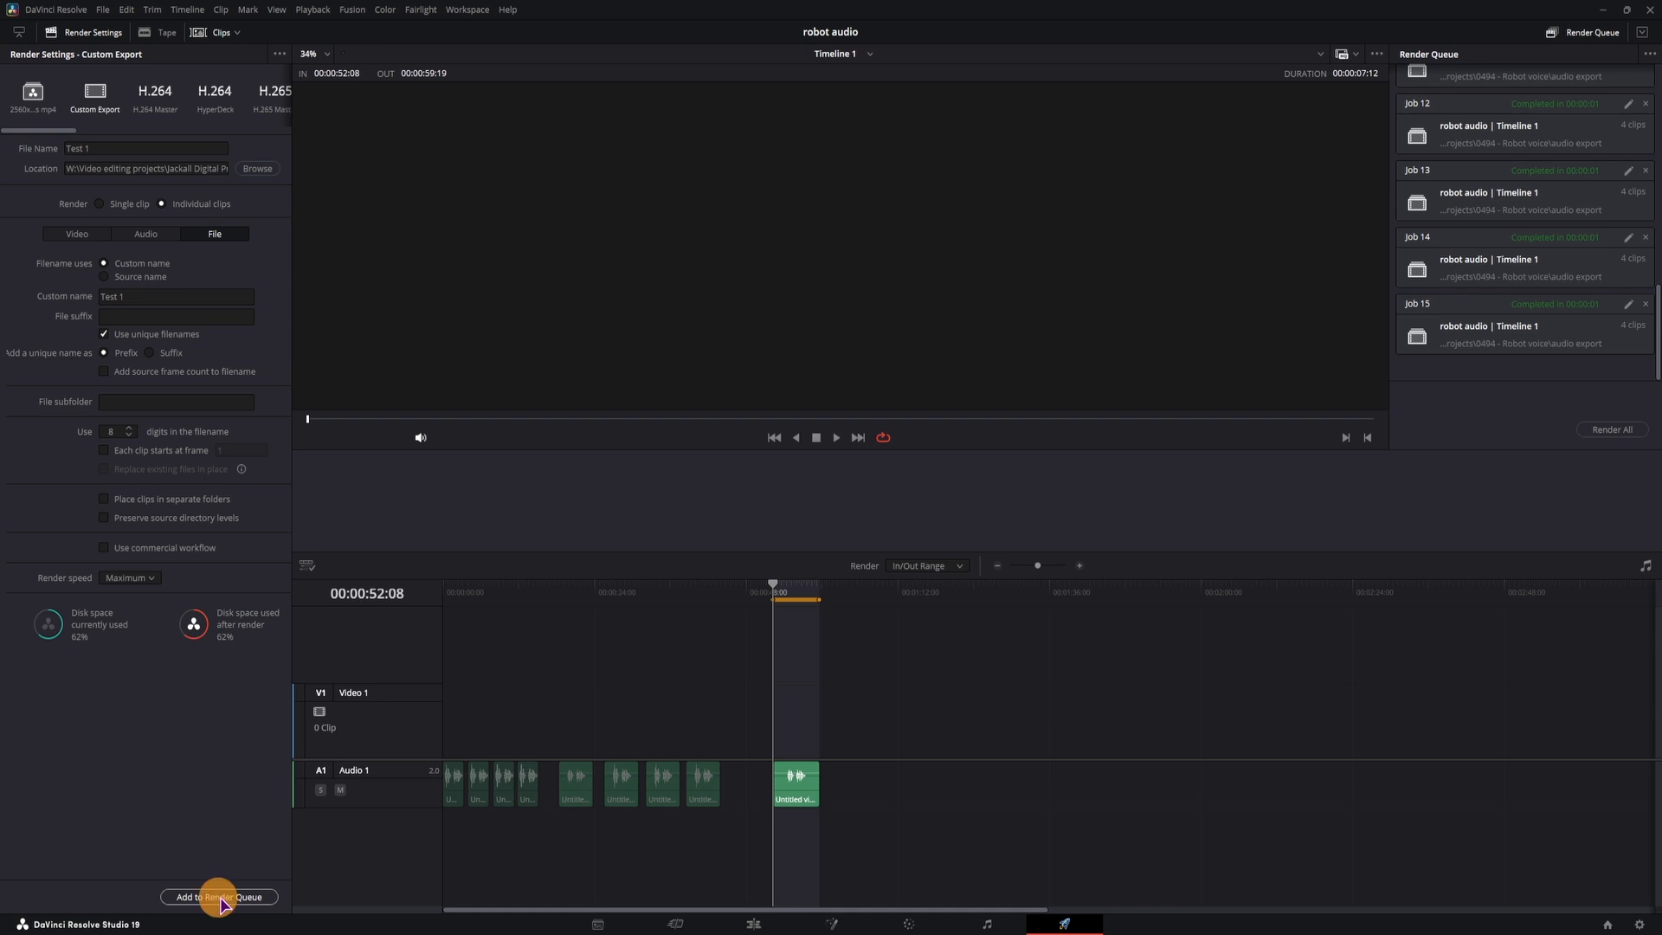
left_click(1612, 429)
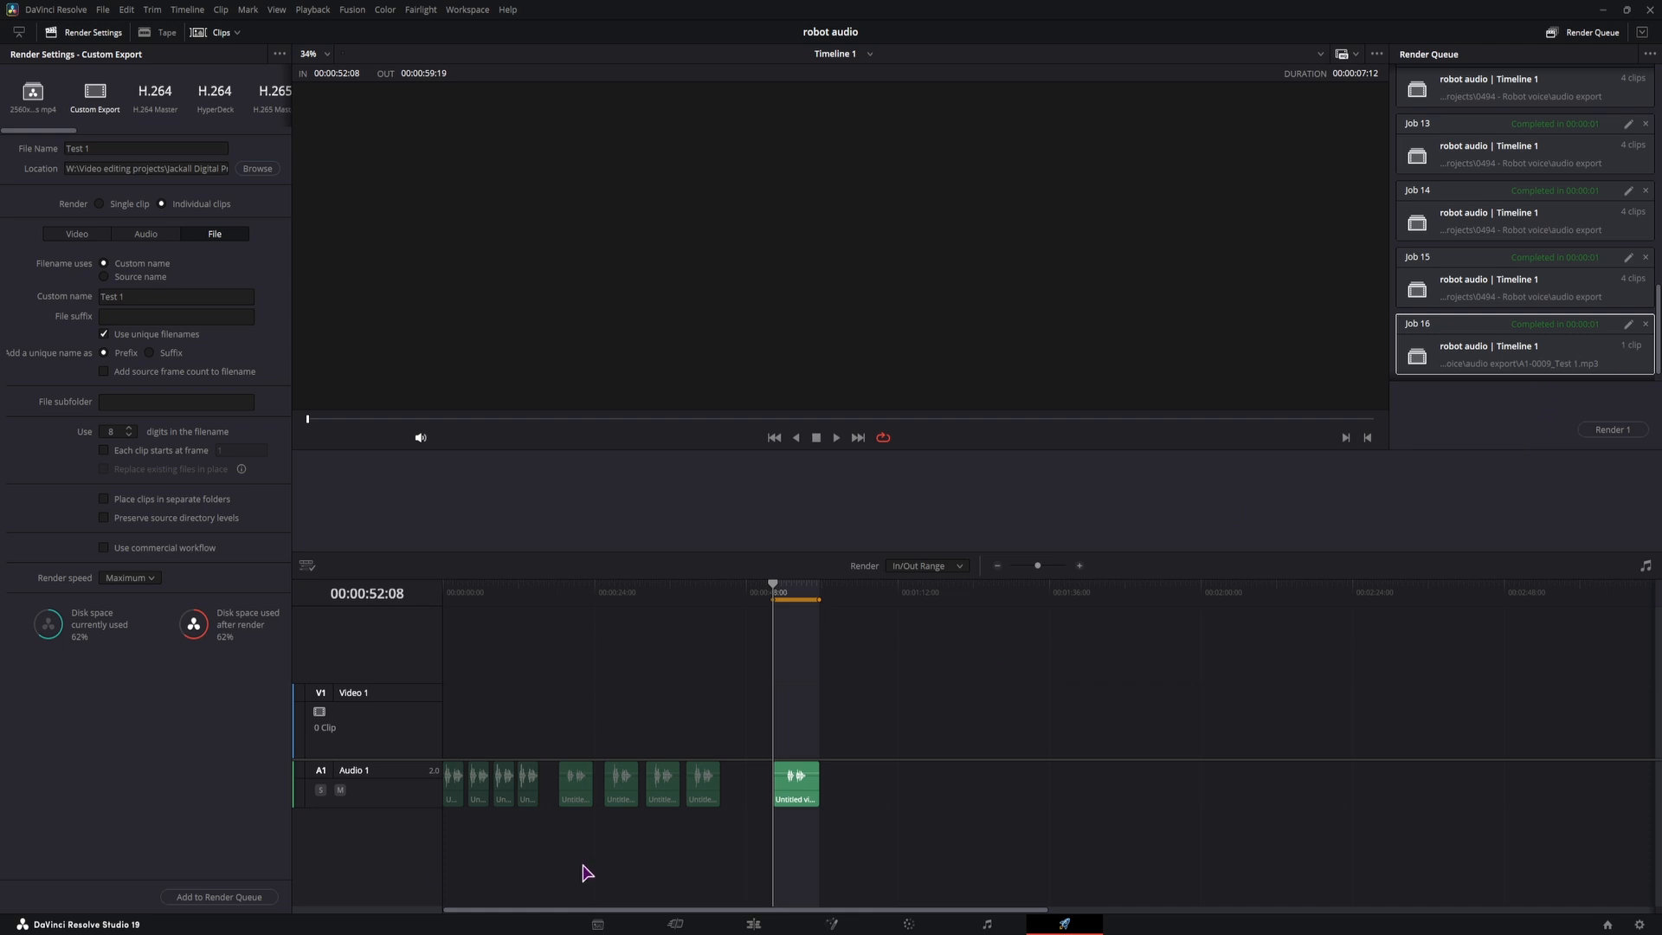
Select the four earlier clips on the timeline, and open A1-0009_Test 1.mp3 from the audio export folder in File Explorer.
left_click(724, 596)
left_click_drag(701, 861, 568, 784)
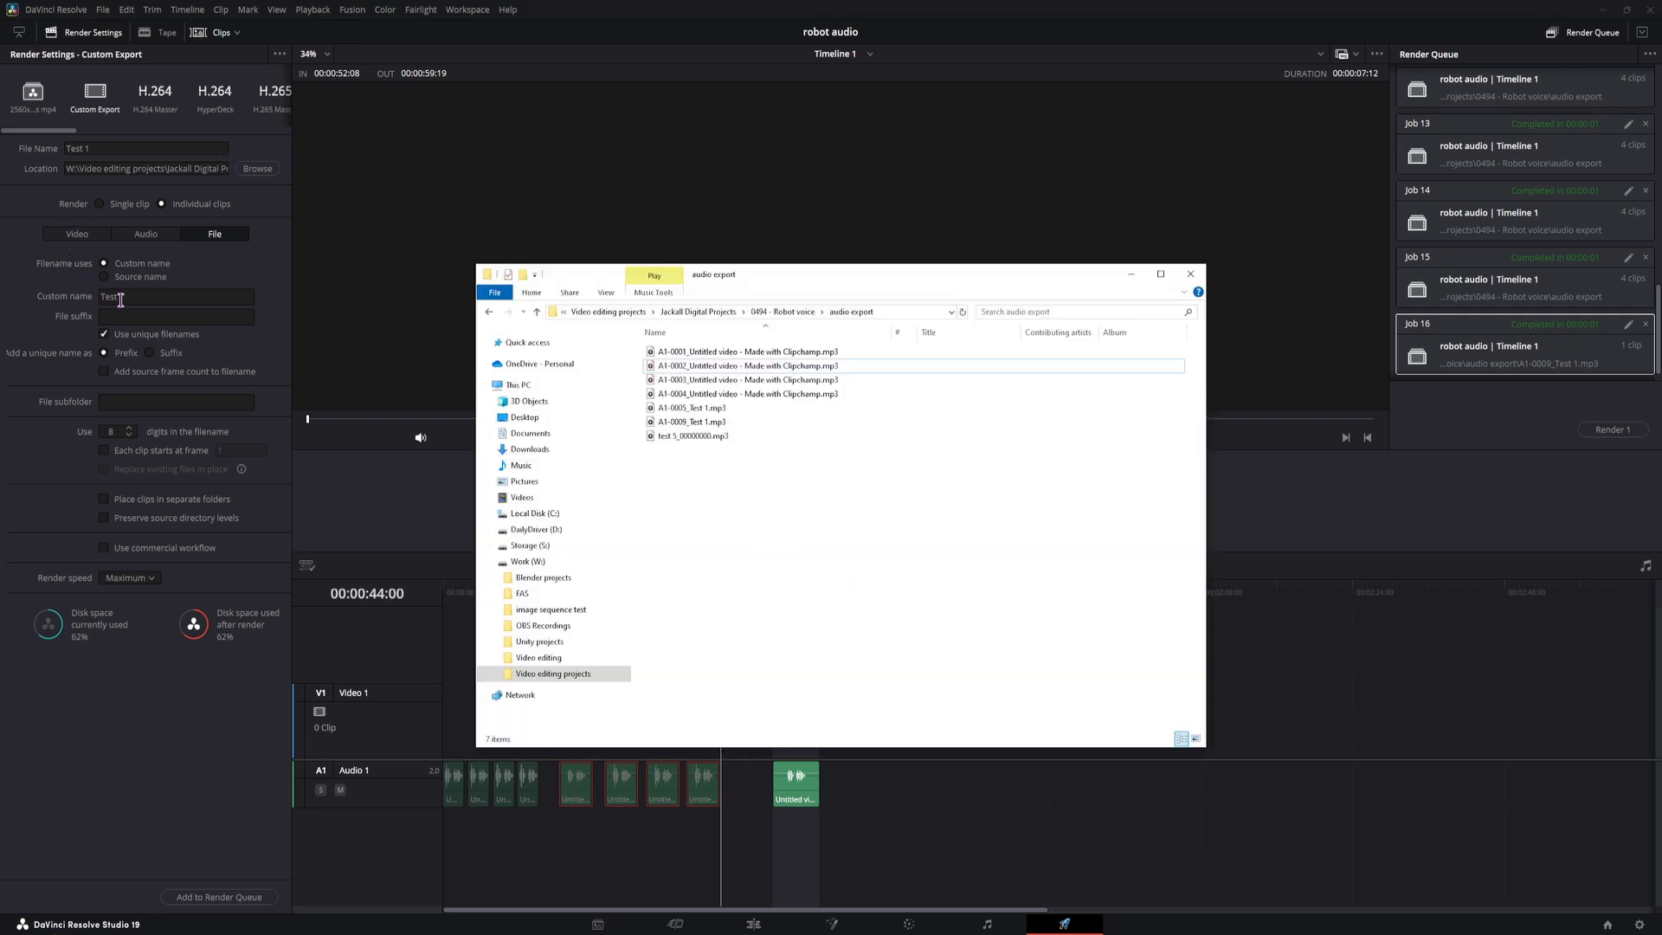
left_click(715, 422)
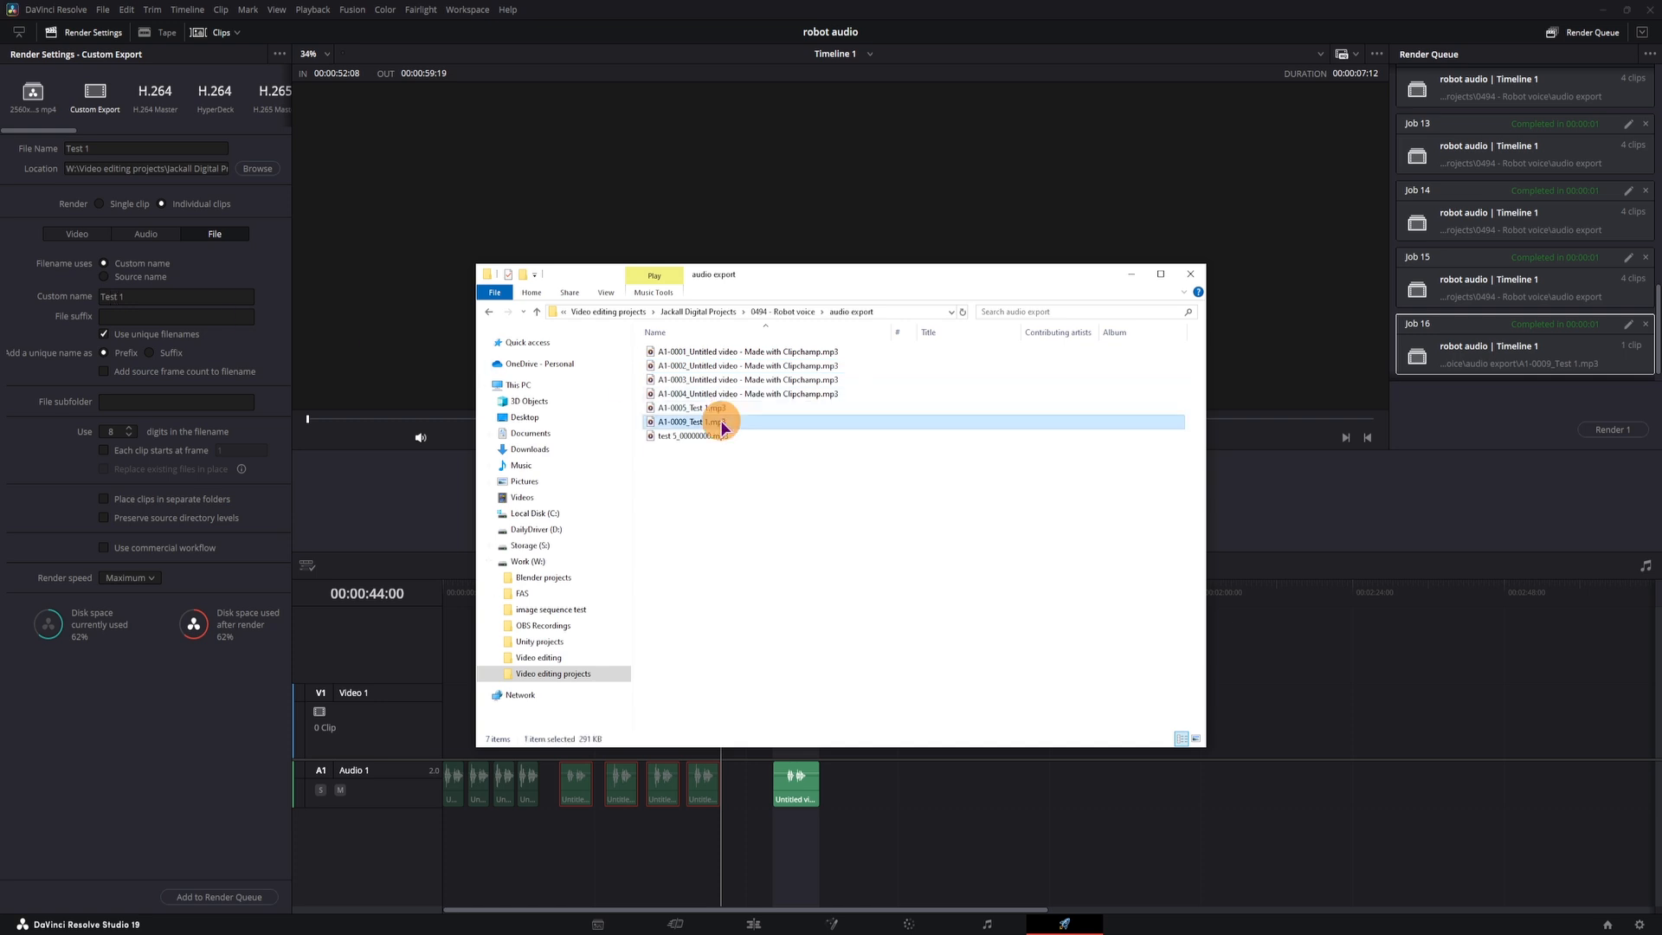
double_click(715, 420)
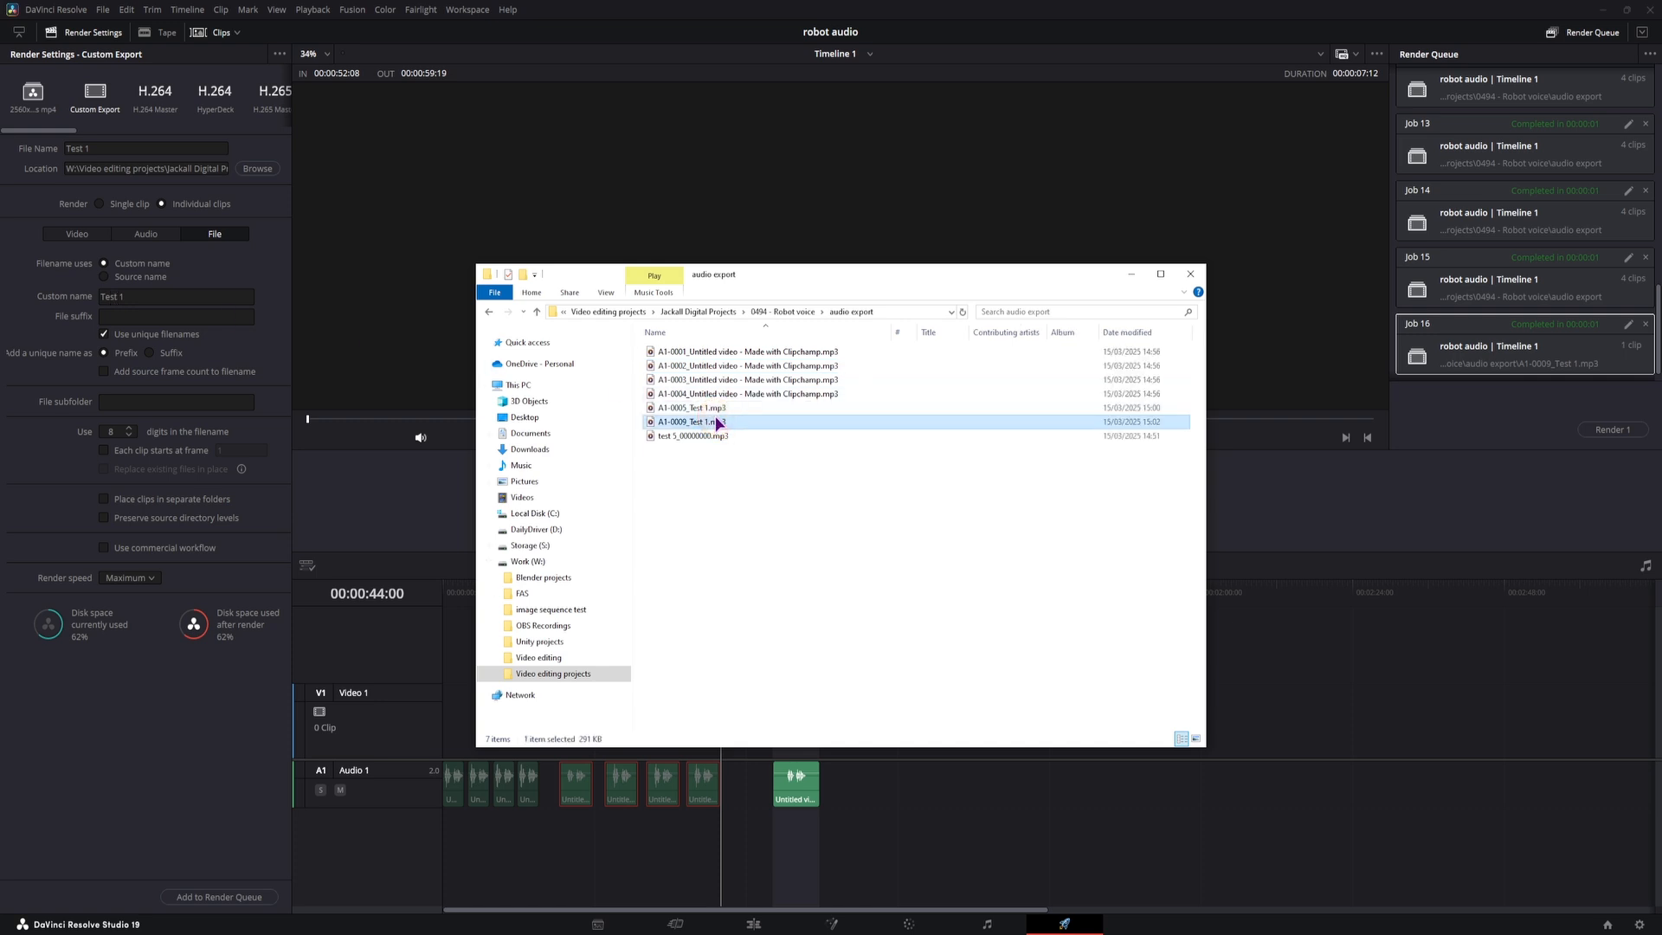